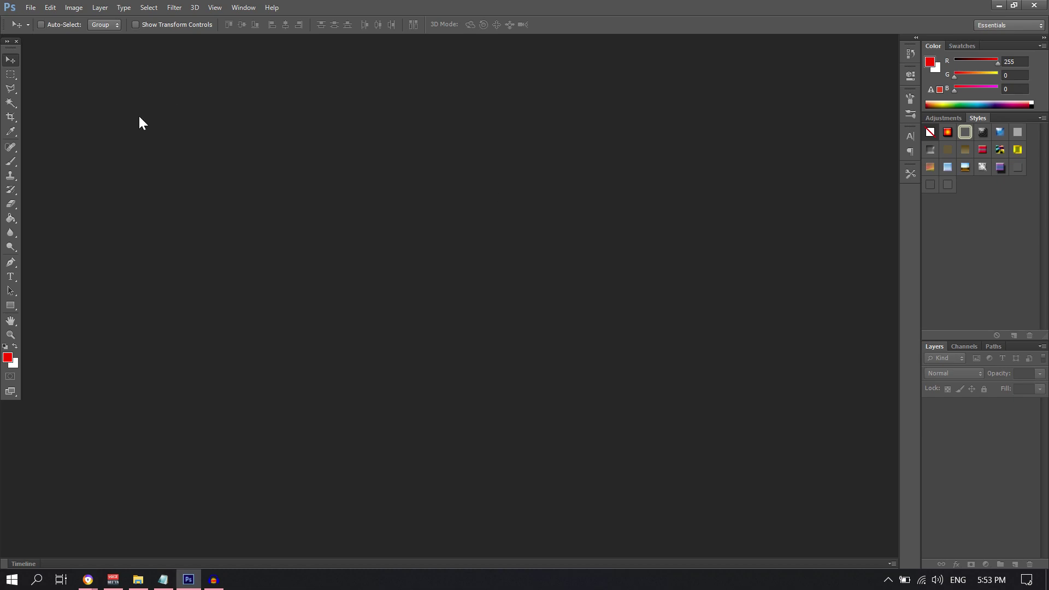
- Create a new document 1280 pixels wide and 720 pixels high at 72 pixels/inch in RGB Color
click(31, 7)
click(58, 19)
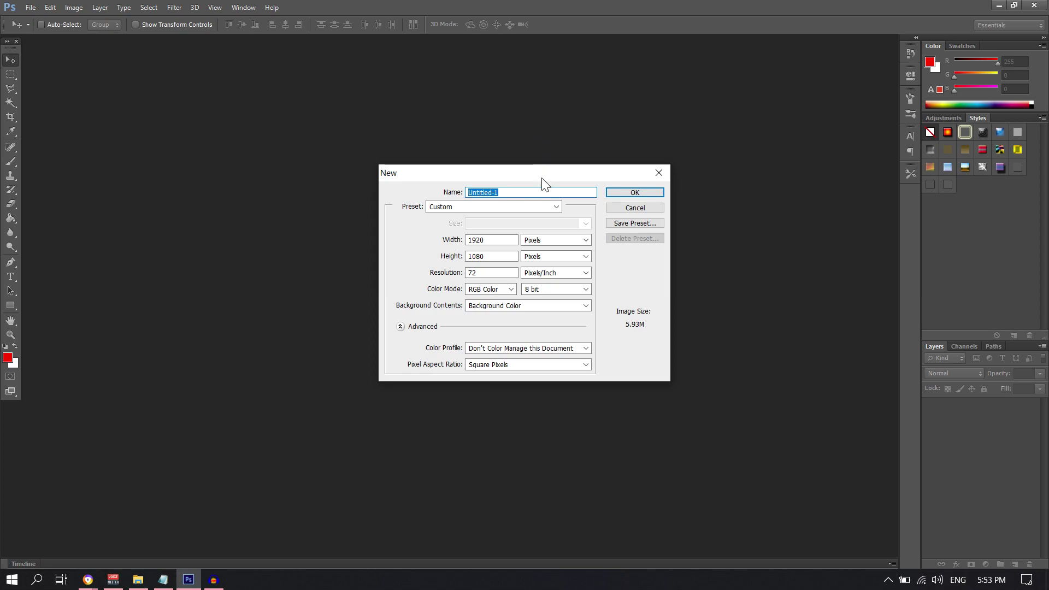
drag(527, 177, 379, 176)
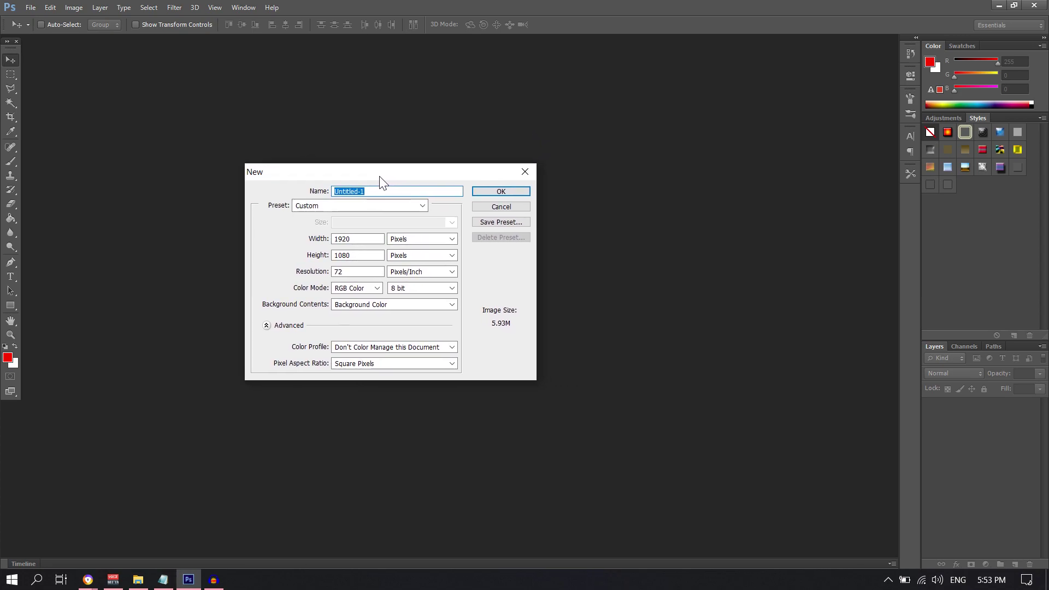
key(Tab)
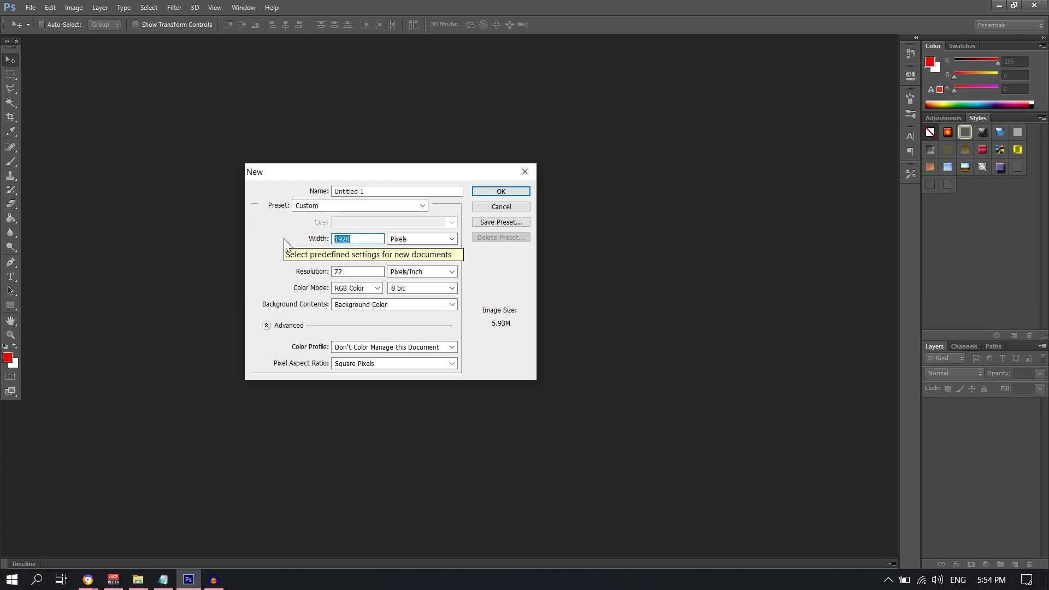
click(362, 239)
drag(391, 177, 477, 164)
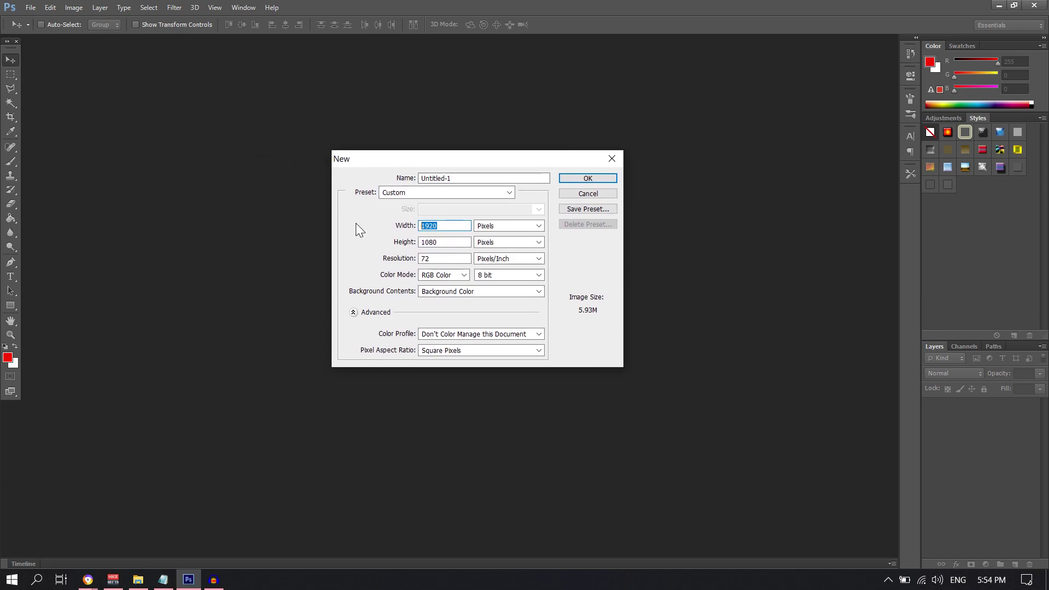
text(1280)
key(Tab)
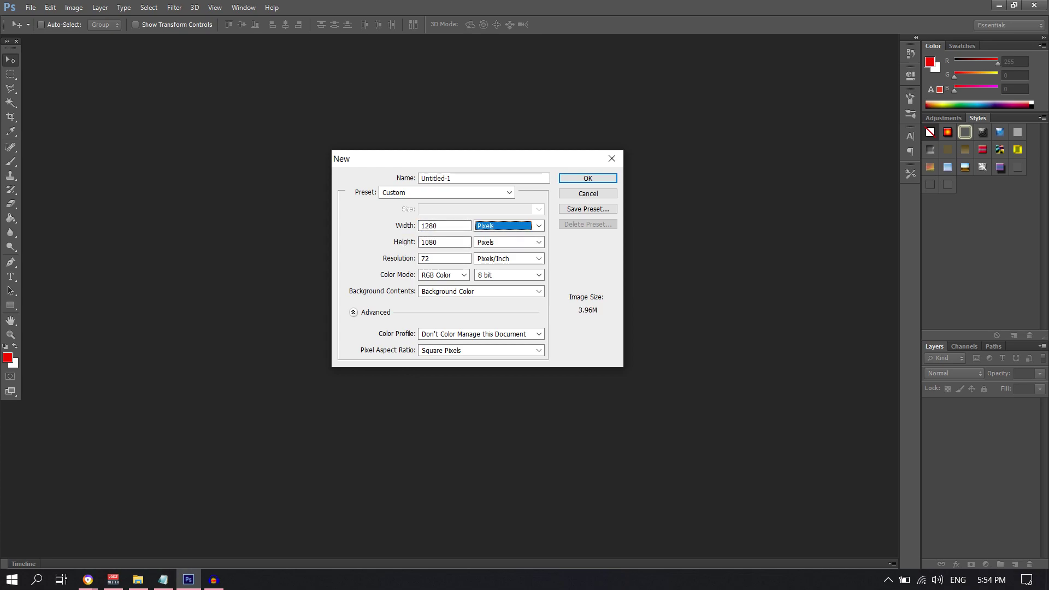
key(Tab)
text(720)
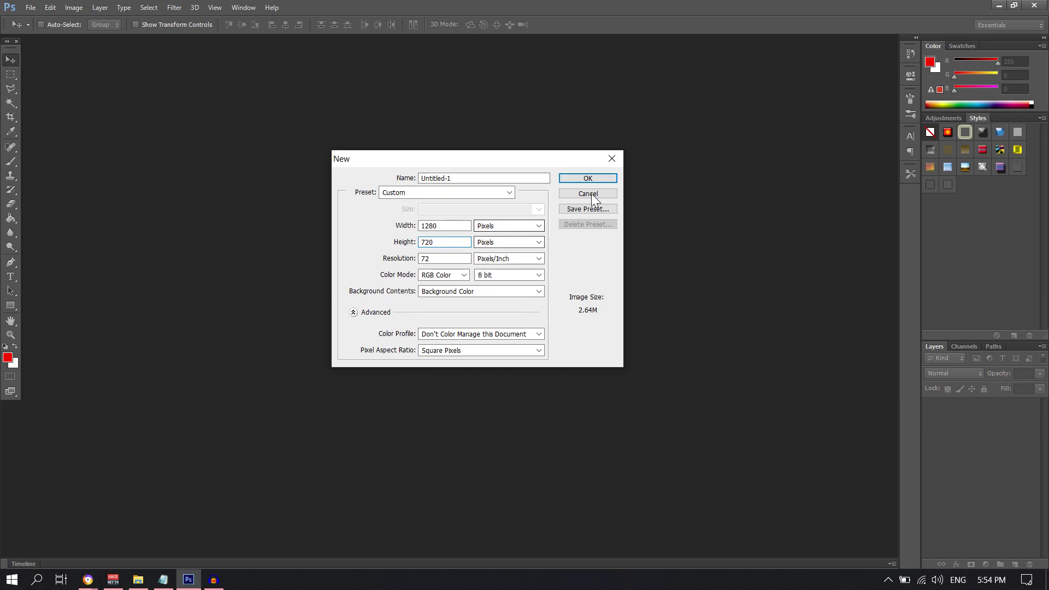
key(Tab)
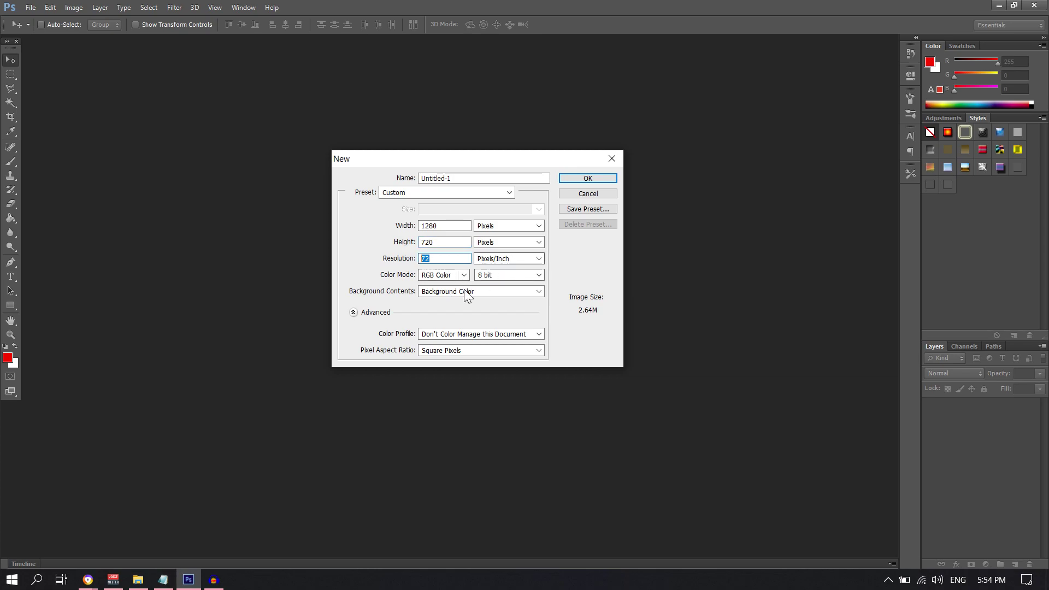
click(588, 179)
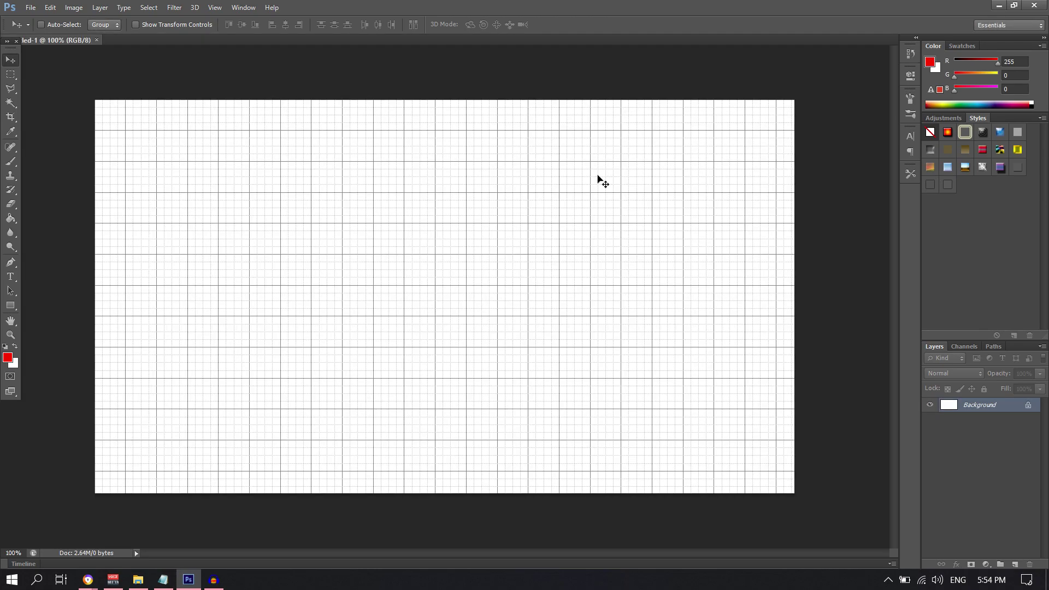
- Hide the canvas grid and convert the locked Background into a regular layer named Layer 0
key(ctrl+apostrophe)
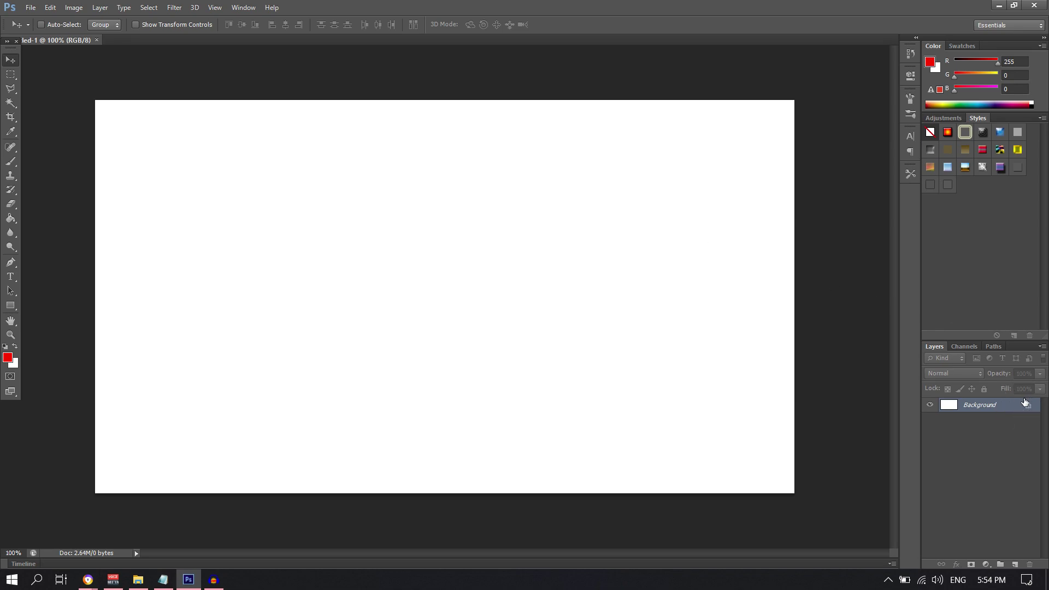
double_click(1008, 406)
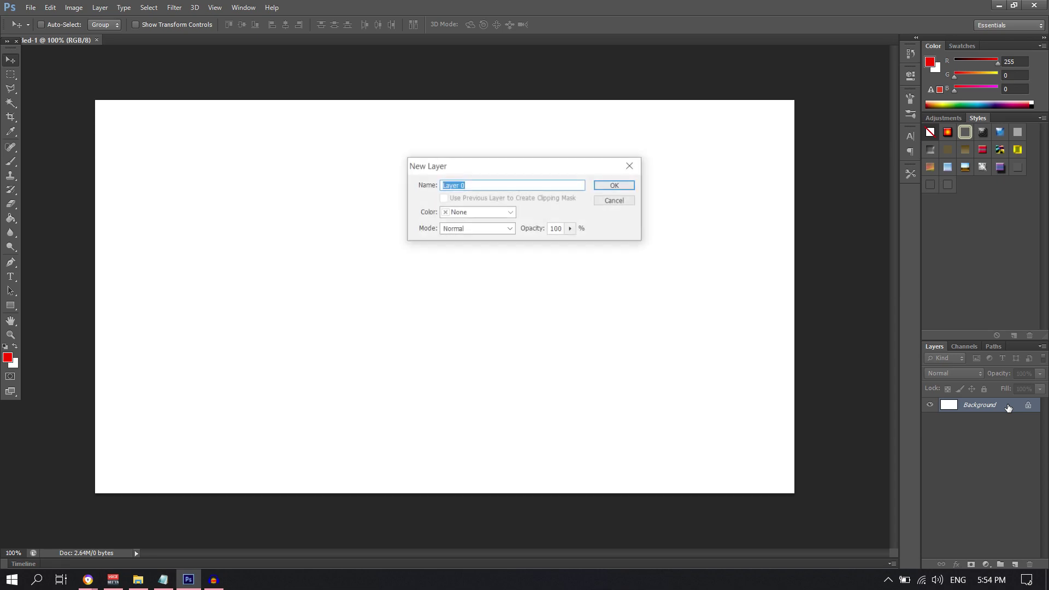
click(615, 189)
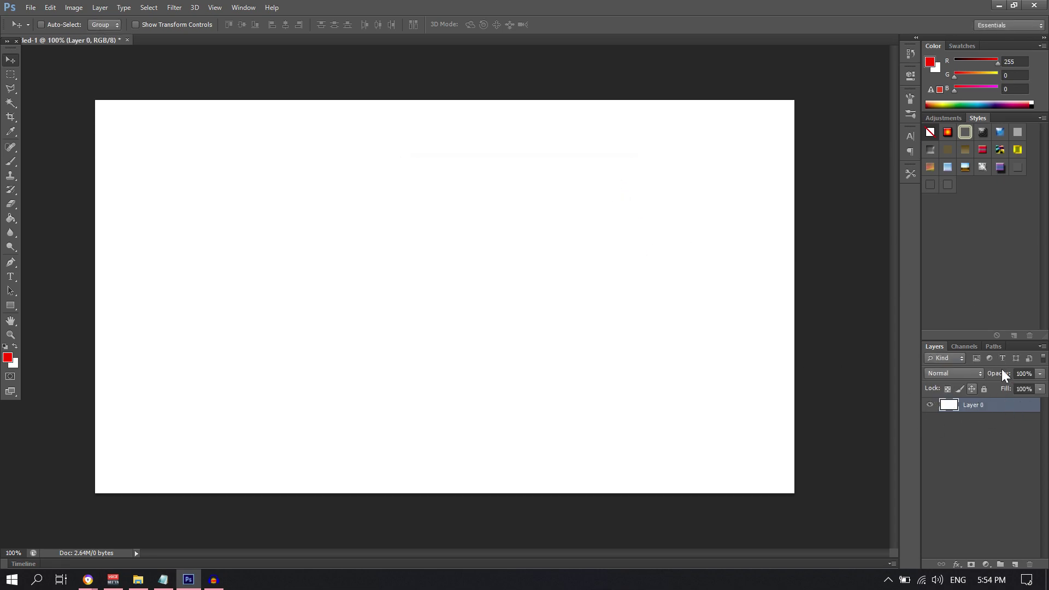
- Switch to the browser's Modern Warfare pc image results and save the previewed MP1st gameplay image as a JPEG
key(alt+Tab)
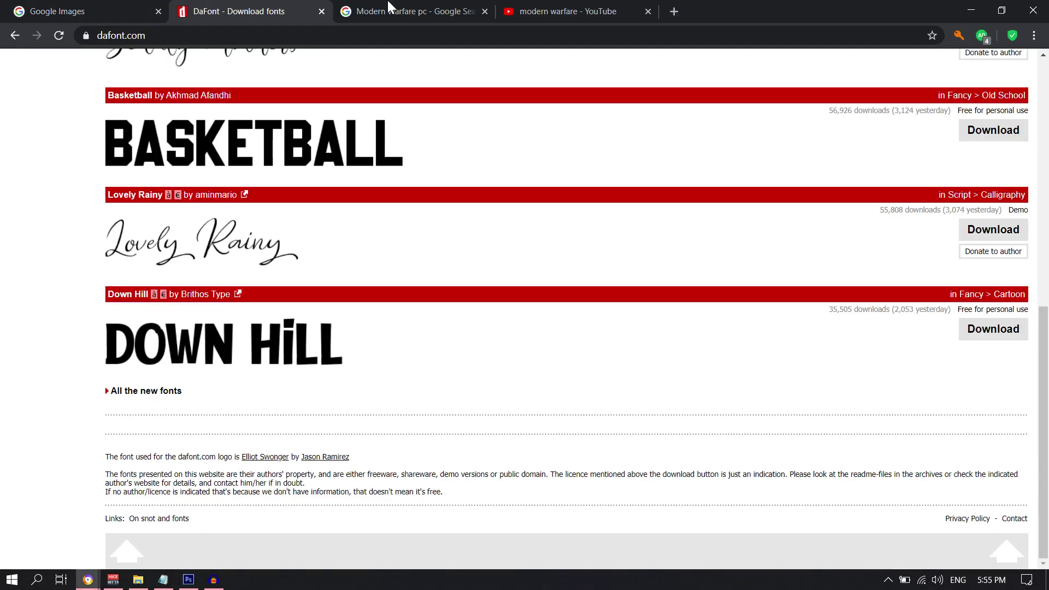
click(424, 9)
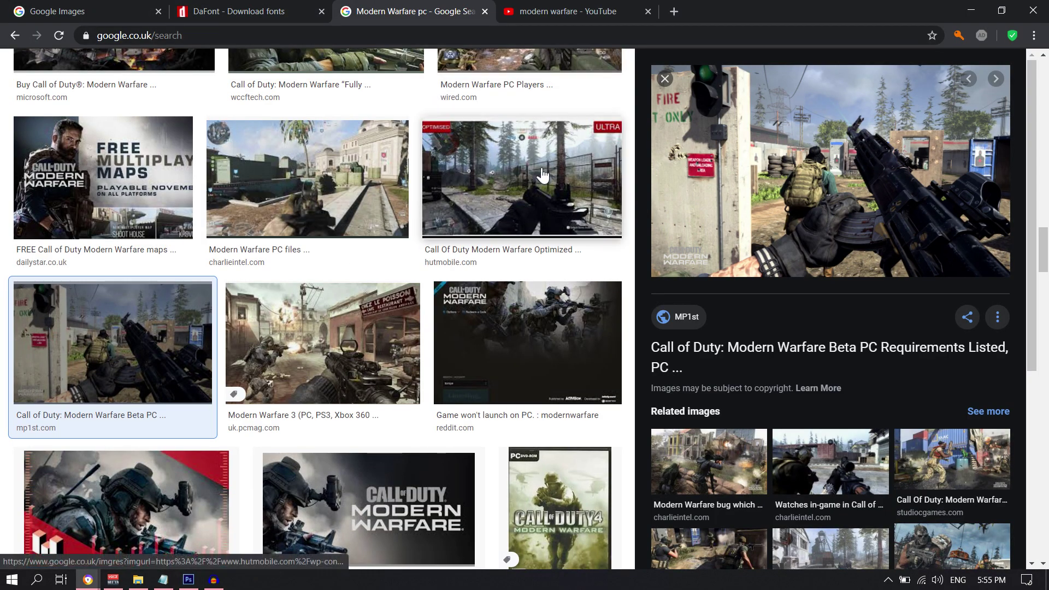
right_click(788, 219)
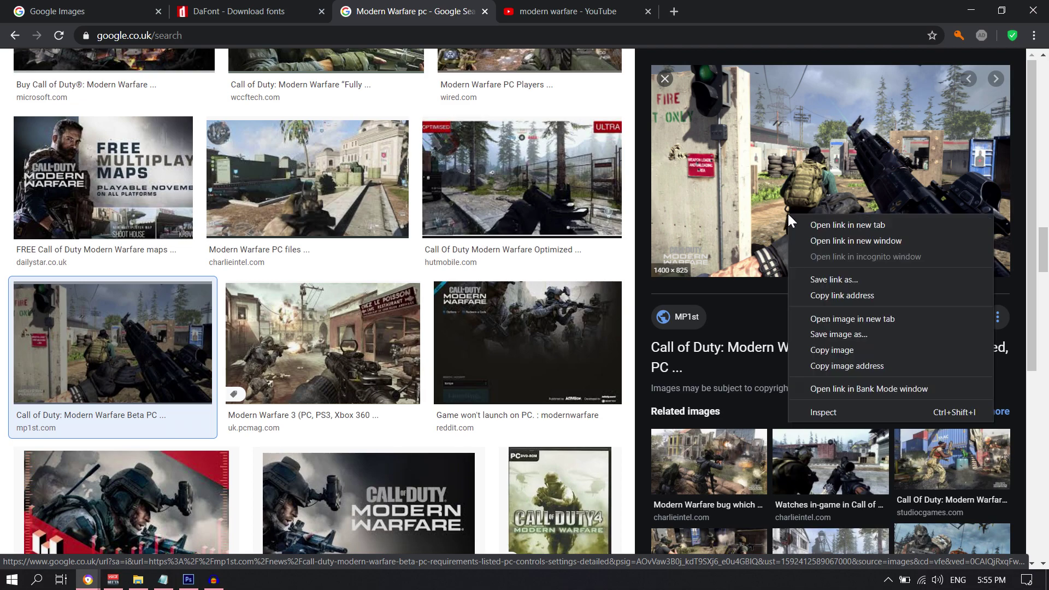
right_click(739, 166)
click(437, 206)
scroll(437, 206, up, 2)
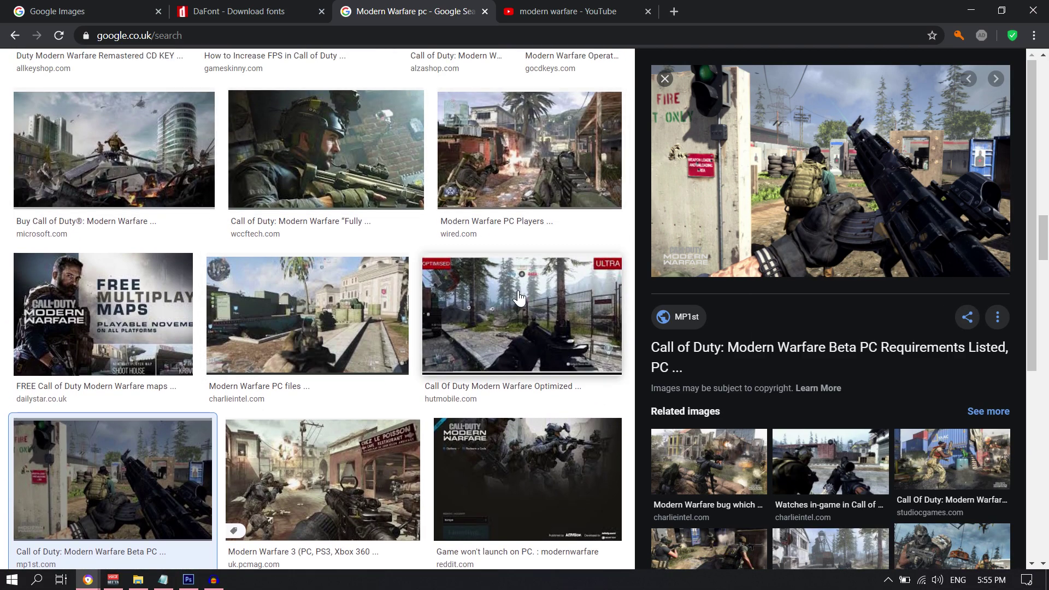
right_click(821, 153)
click(909, 272)
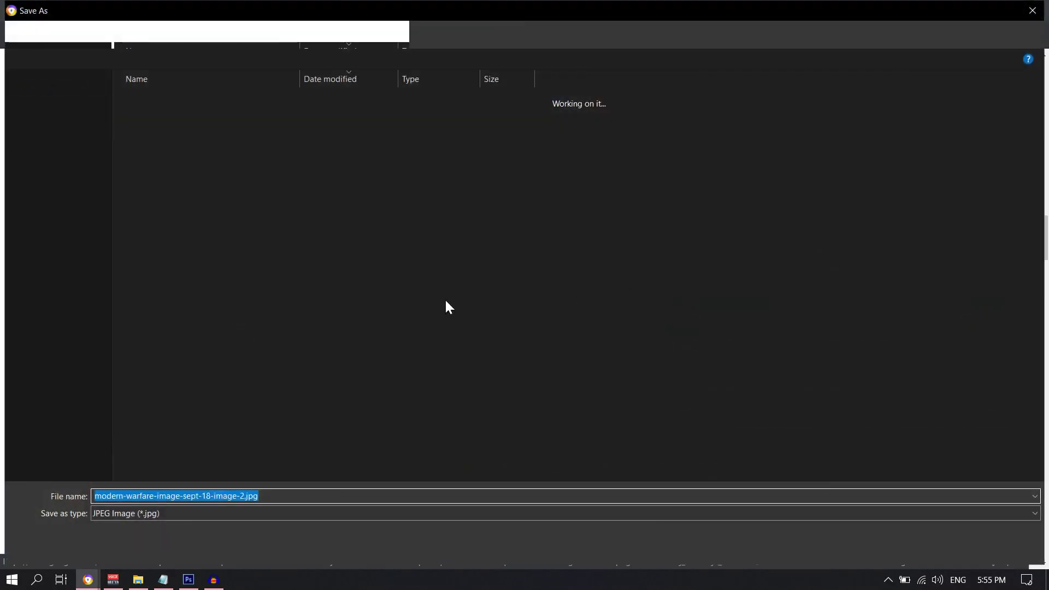
key(Return)
- Switch to Photoshop, open Codimage.jpg and convert its Background into a regular layer
click(188, 579)
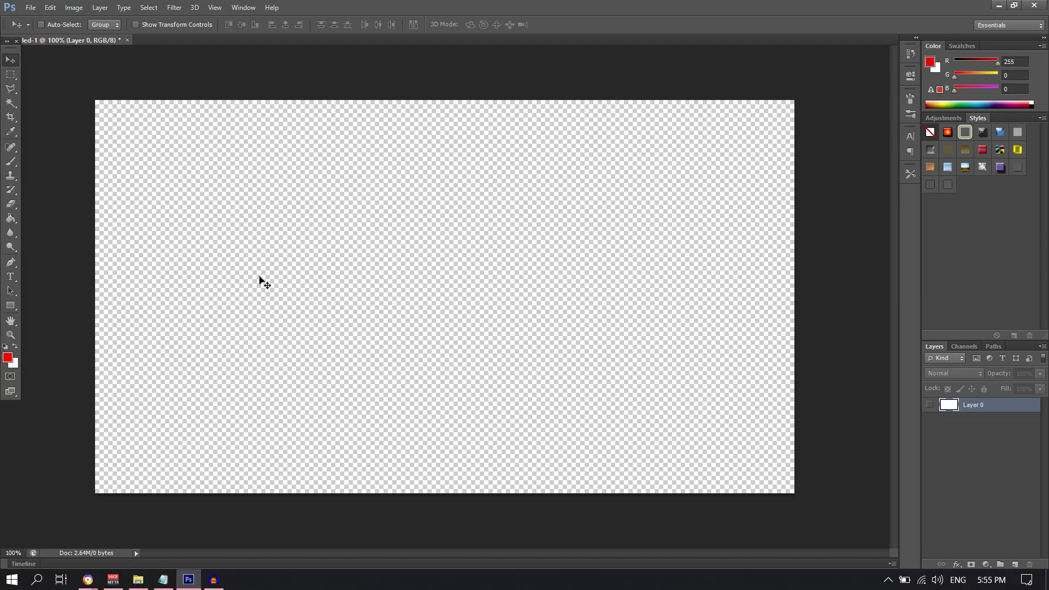
click(31, 7)
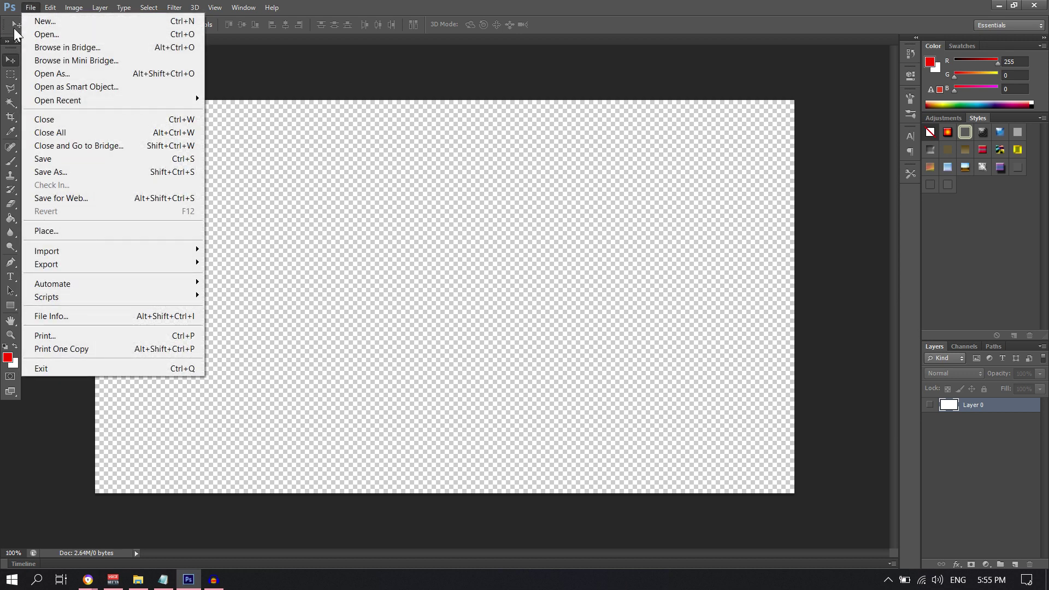
click(46, 34)
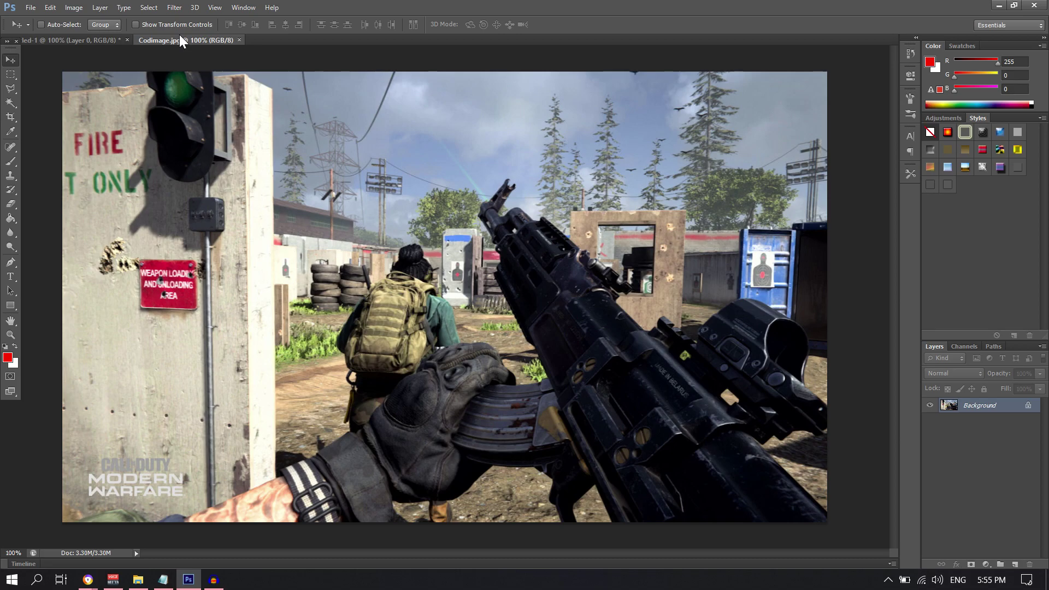
click(90, 554)
double_click(1015, 409)
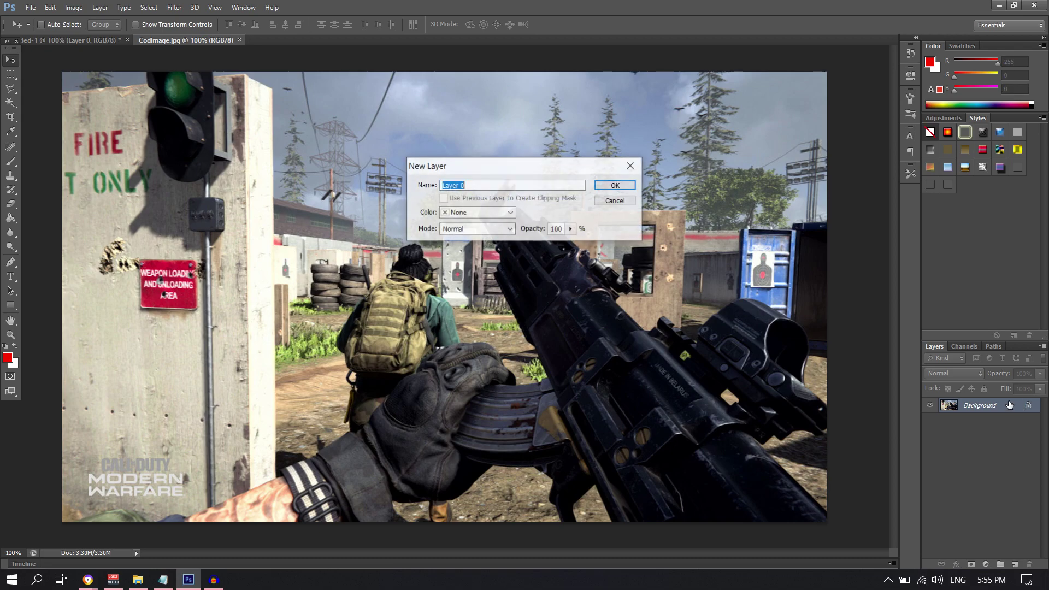
click(632, 186)
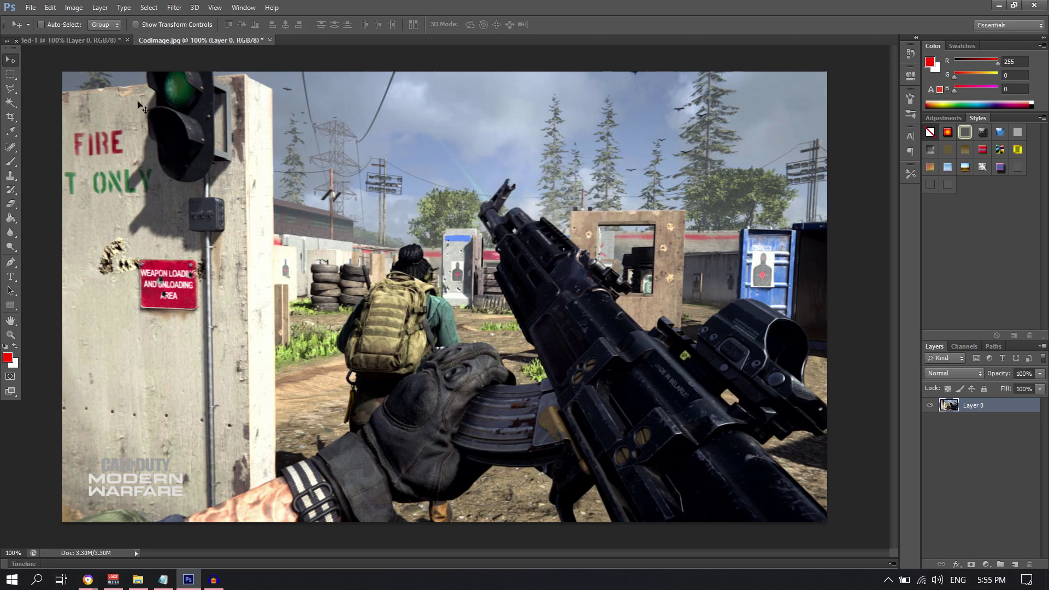
- Bring the gameplay image from Codimage.jpg into the 1280 × 720 document as a new layer covering the canvas
drag(104, 96, 319, 275)
drag(386, 304, 378, 199)
key(z)
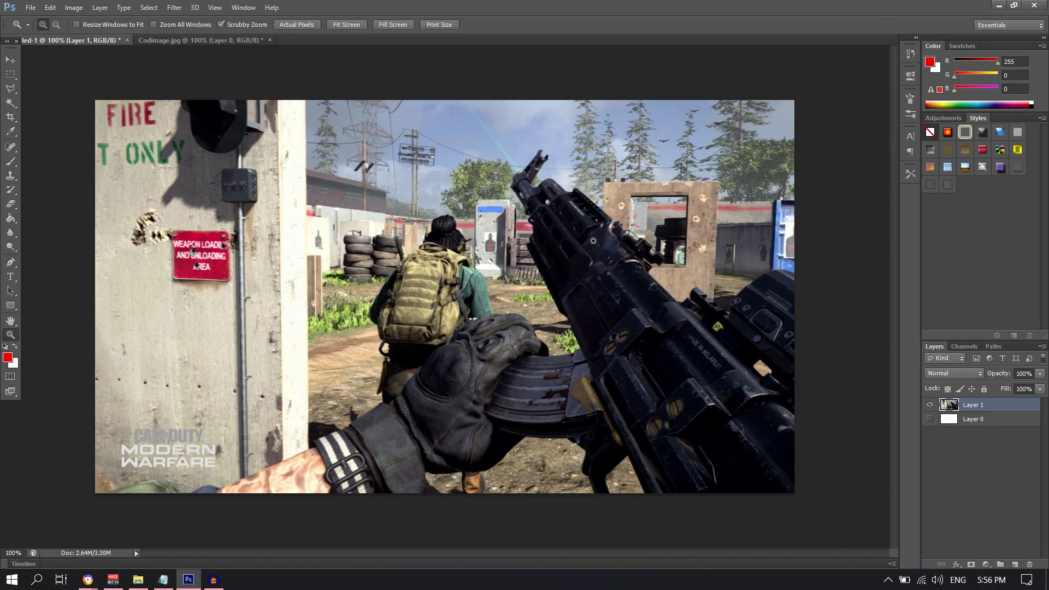
drag(591, 241, 405, 292)
key(v)
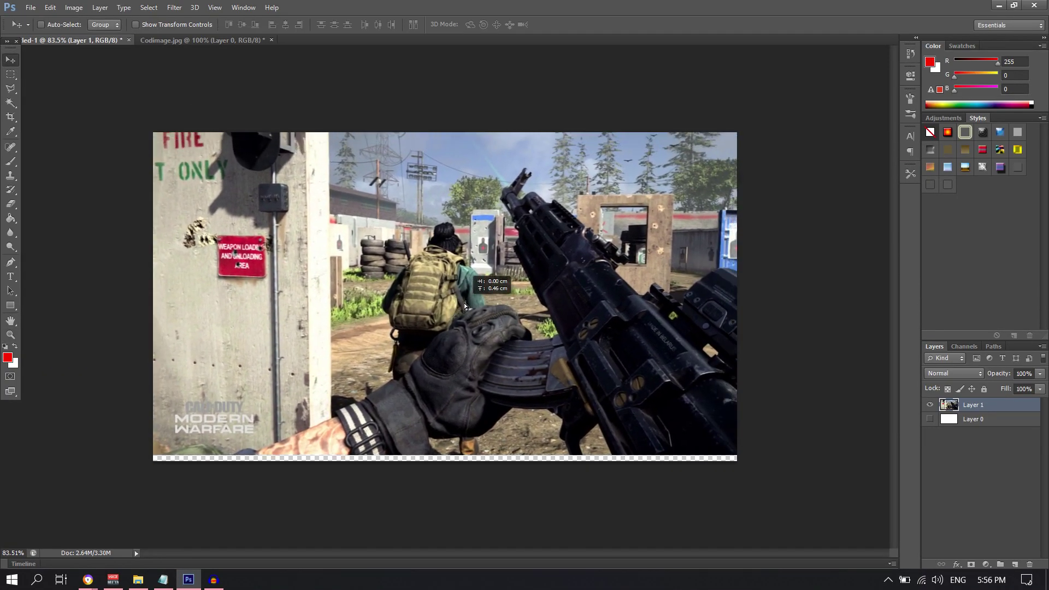
key(z)
drag(479, 315, 429, 288)
key(v)
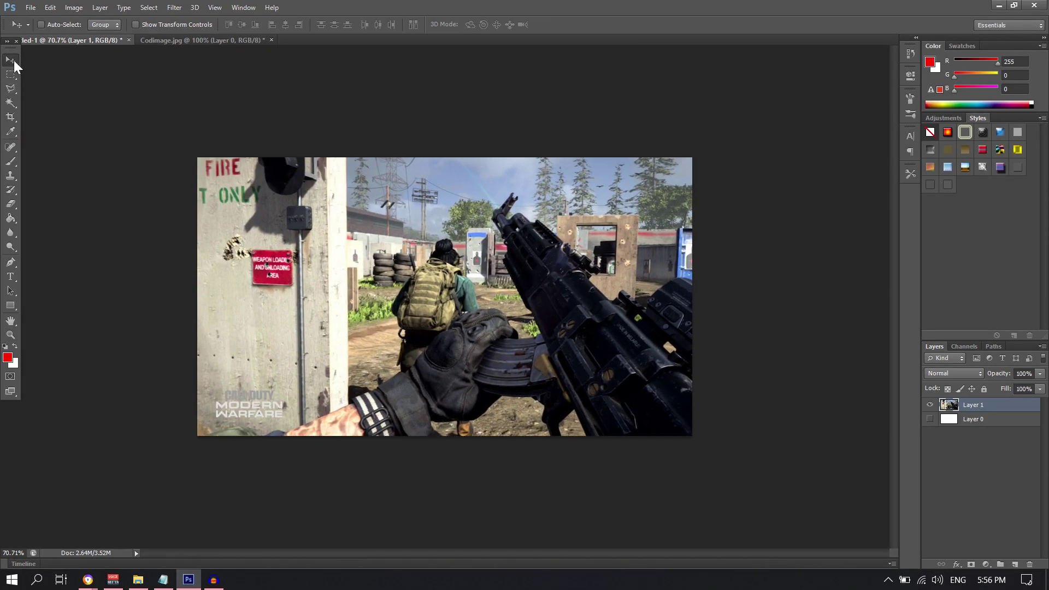
- Try different placements of the gameplay image on the canvas with the Move tool
click(11, 334)
click(10, 60)
click(12, 334)
click(10, 63)
drag(598, 311, 538, 351)
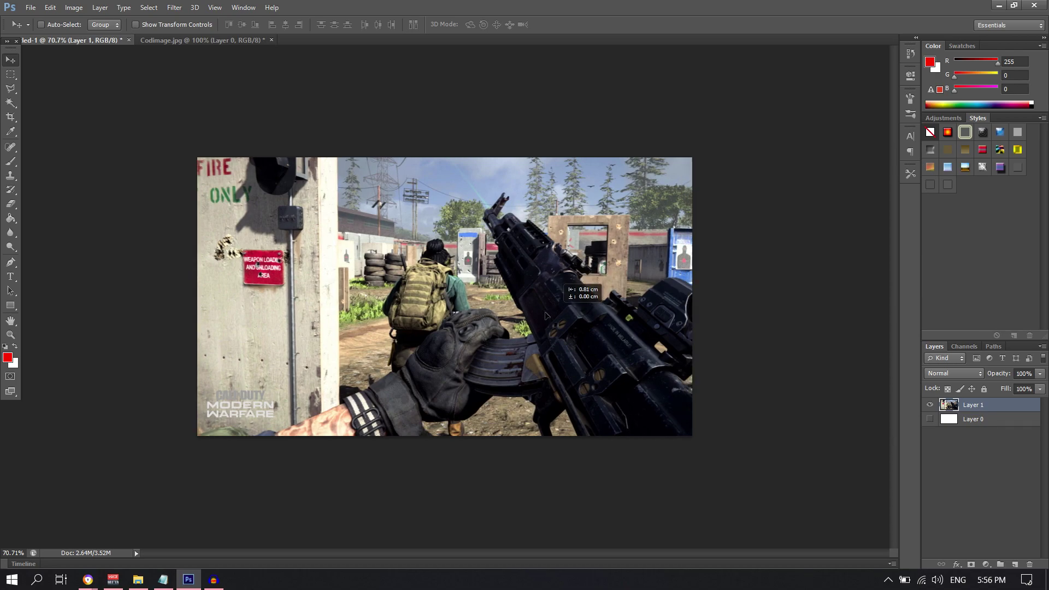
drag(508, 303, 492, 341)
- Free-transform the gameplay image, aligning it to the canvas's lower-left corner and scaling it down to fit the canvas width
key(ctrl+t)
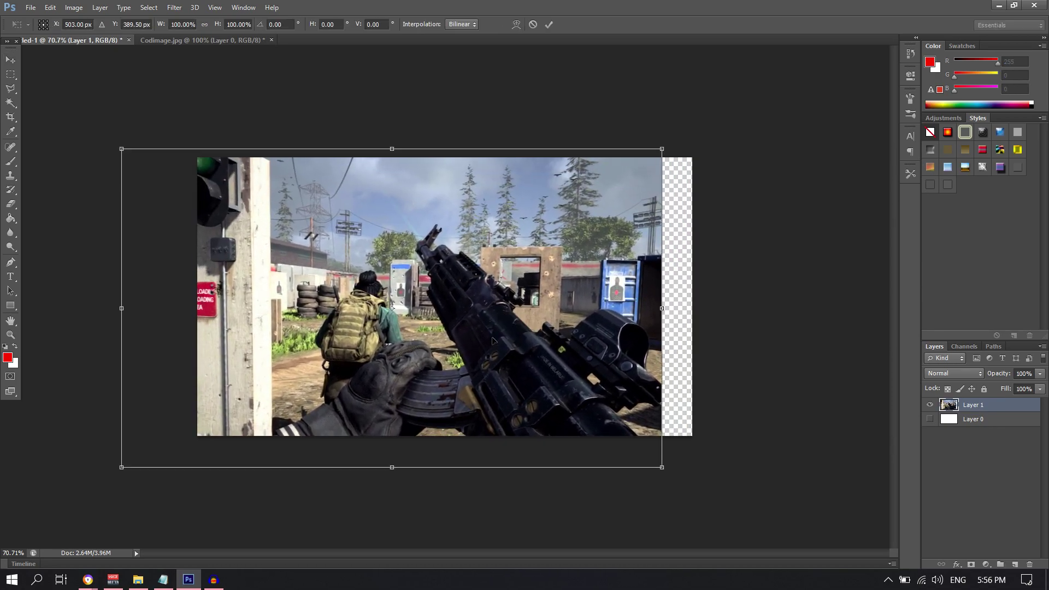
drag(439, 261, 514, 229)
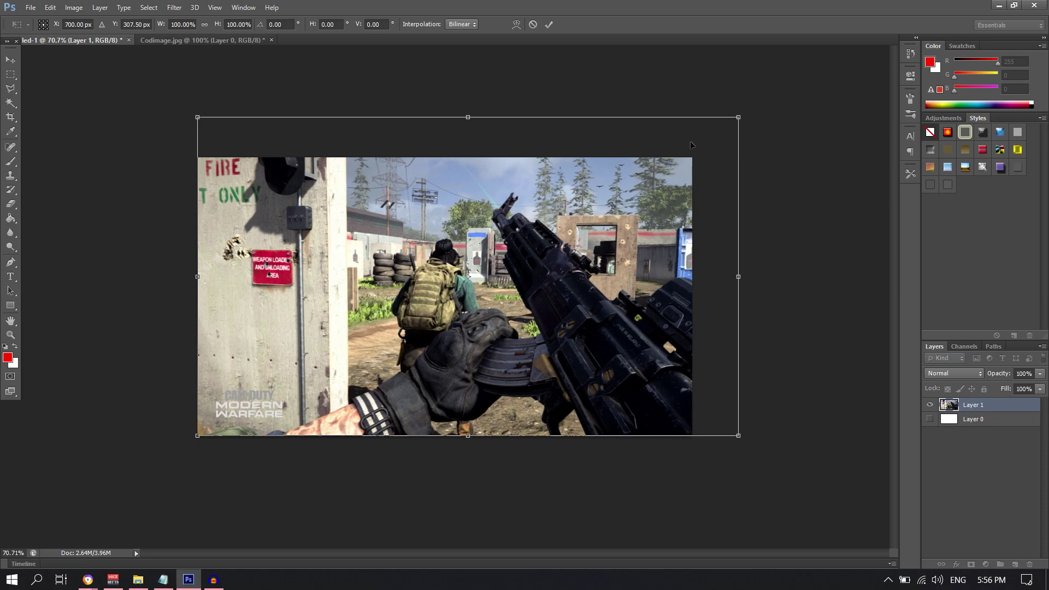
drag(737, 116, 720, 148)
key(Escape)
key(ctrl+t)
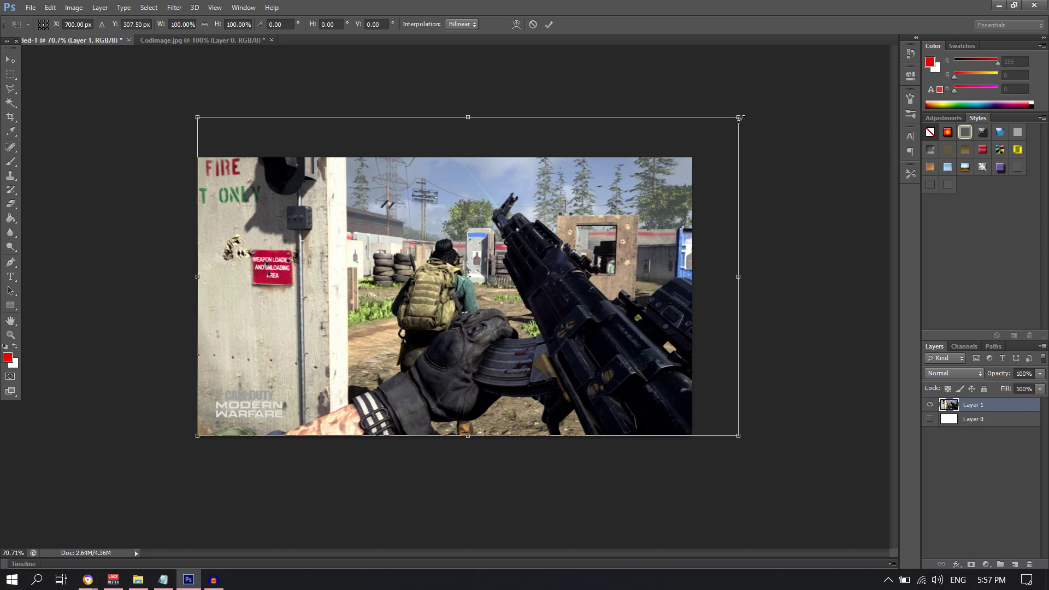
drag(738, 118, 795, 312)
key(Return)
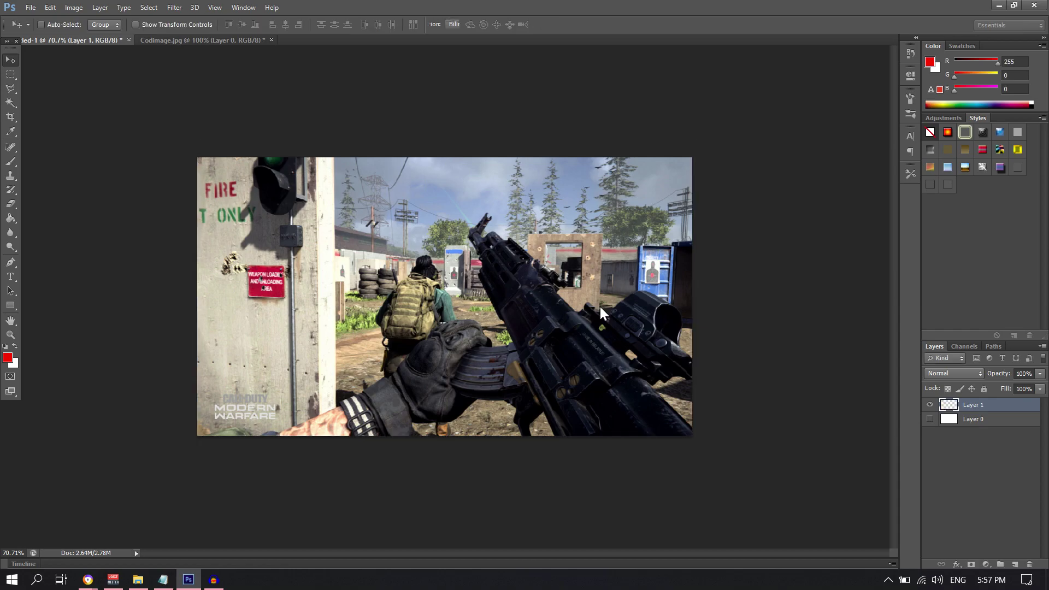
key(z)
drag(445, 295, 513, 282)
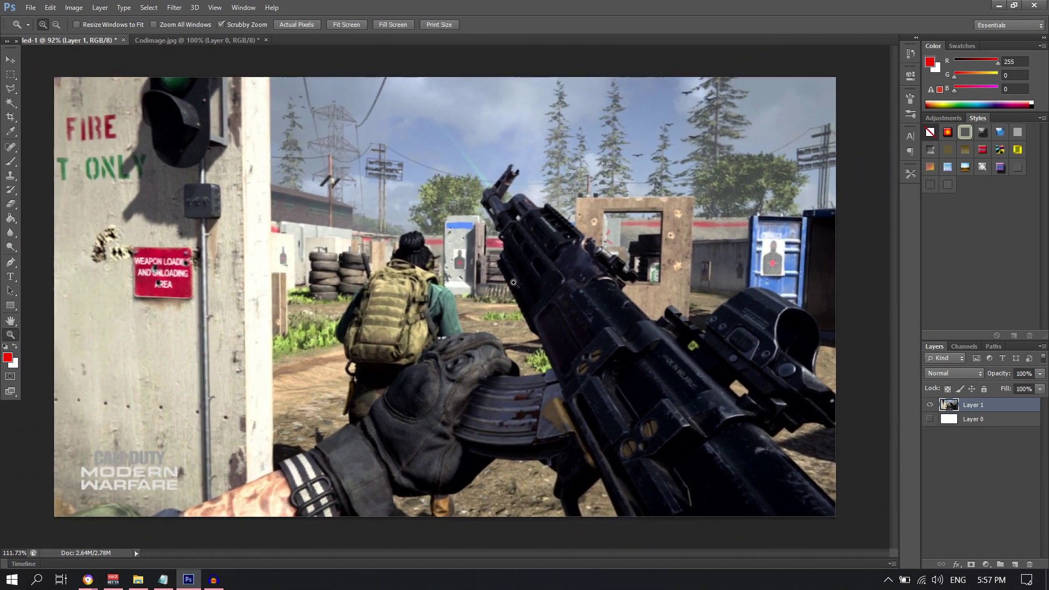
- Switch to the browser and look through the YouTube results for modern warfare for thumbnail examples
key(alt+Tab)
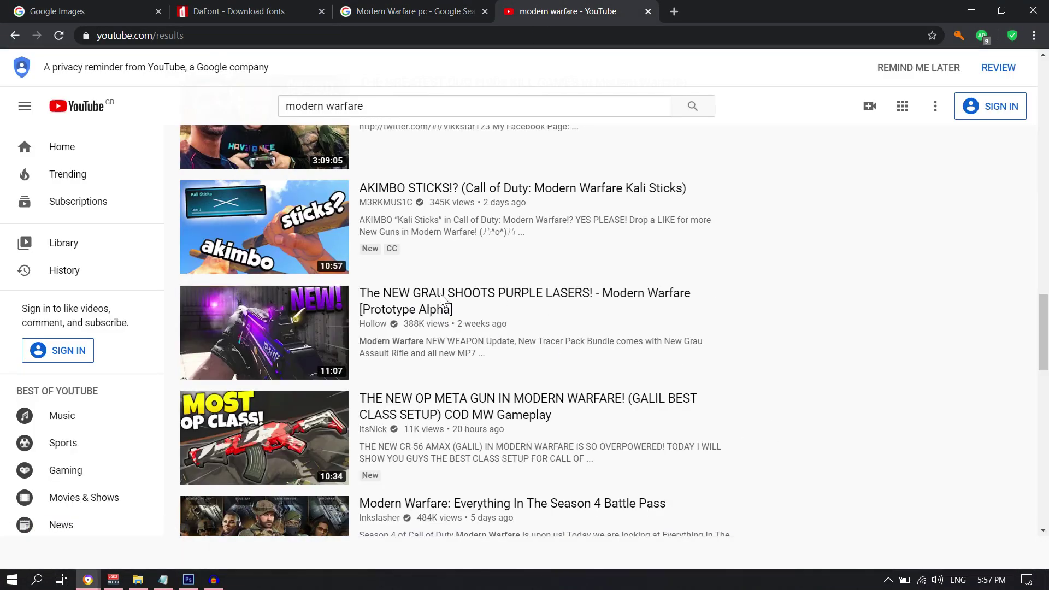
scroll(303, 371, up, 6)
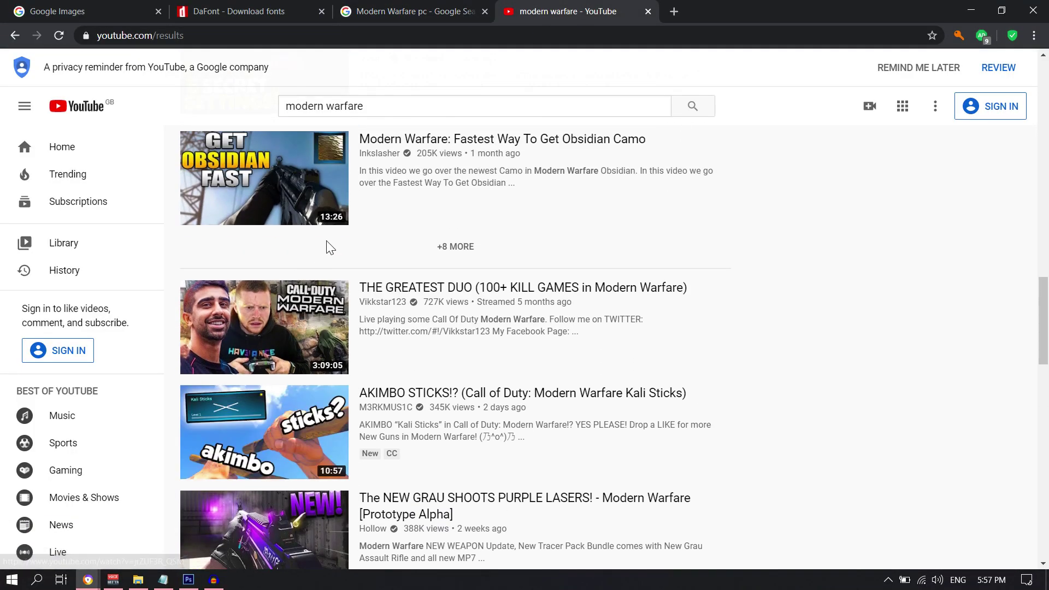
scroll(329, 249, up, 2)
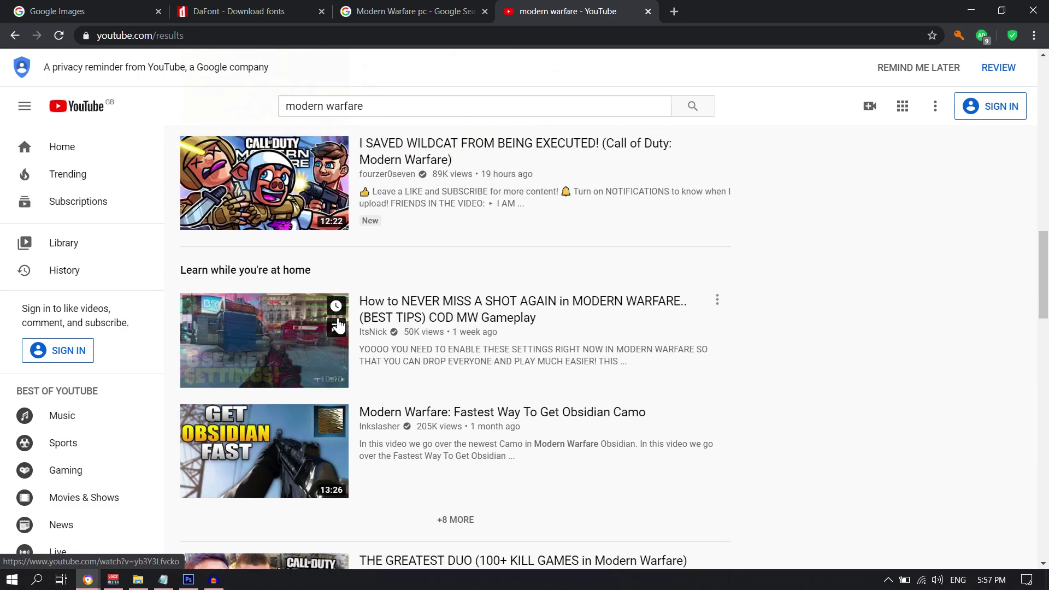
scroll(331, 240, up, 3)
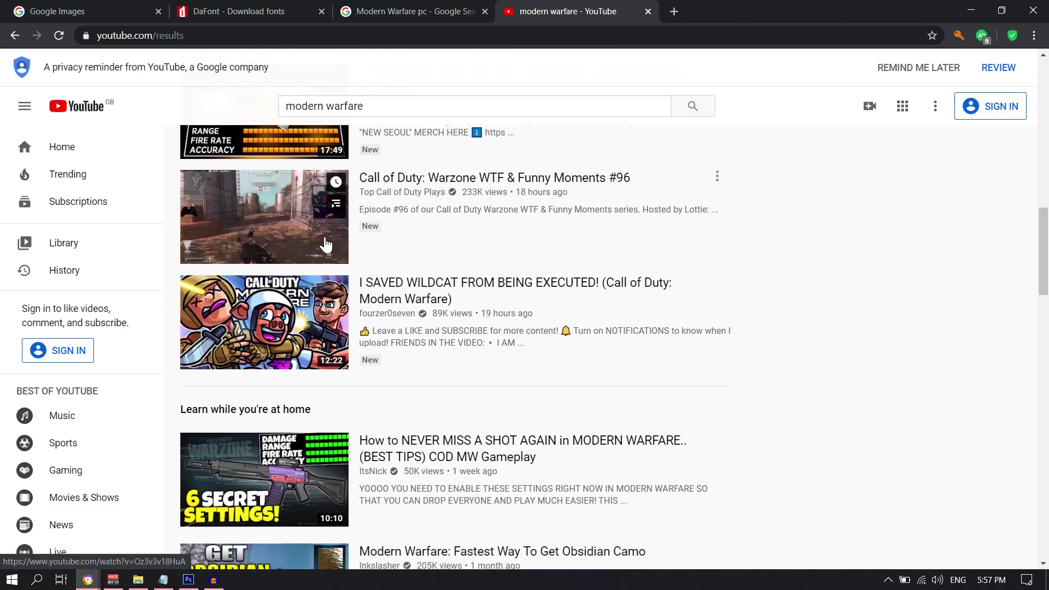
scroll(295, 262, down, 4)
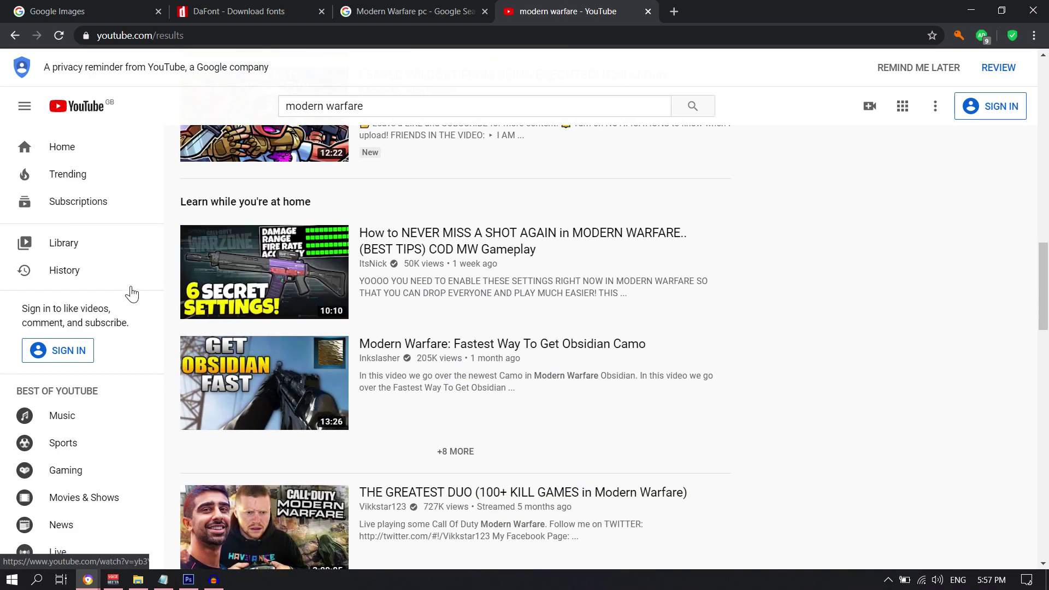
- Examine more of the modern warfare video thumbnails further down the results for their weapon images, text and effects
scroll(218, 319, down, 2)
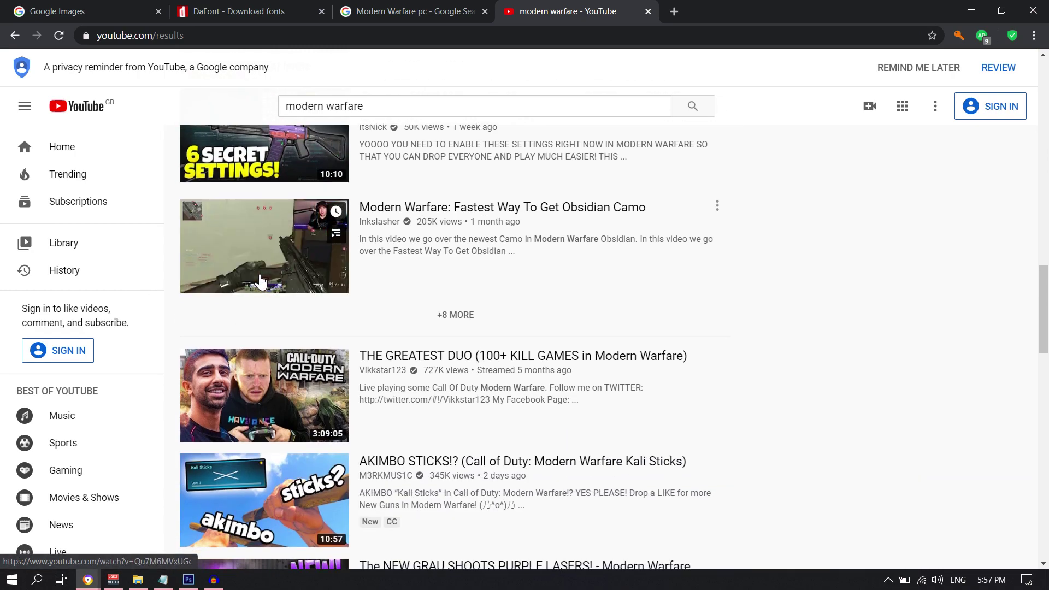
scroll(276, 283, down, 1)
scroll(208, 355, down, 4)
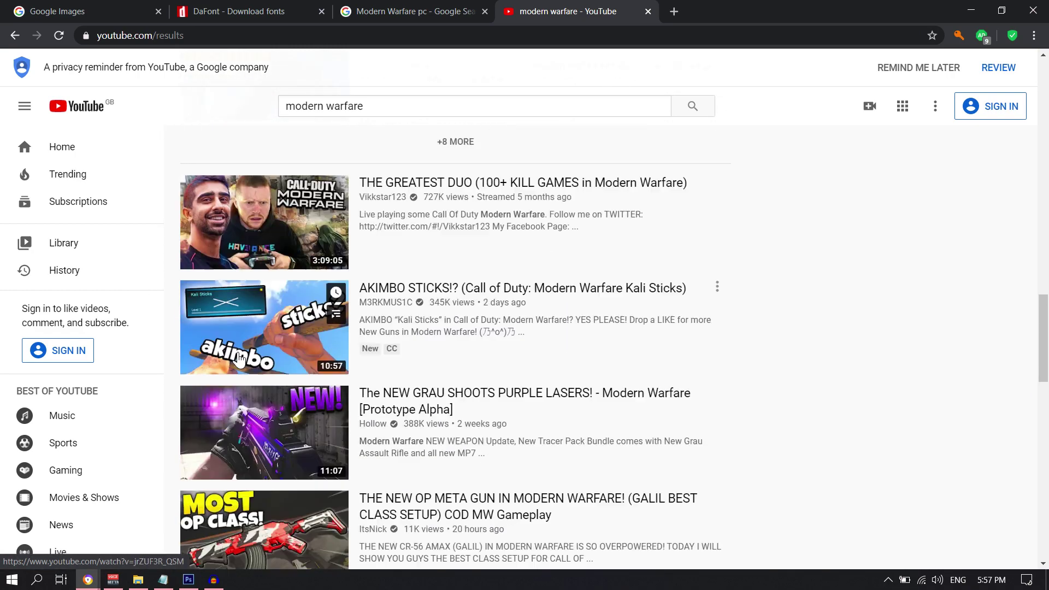
scroll(274, 338, down, 2)
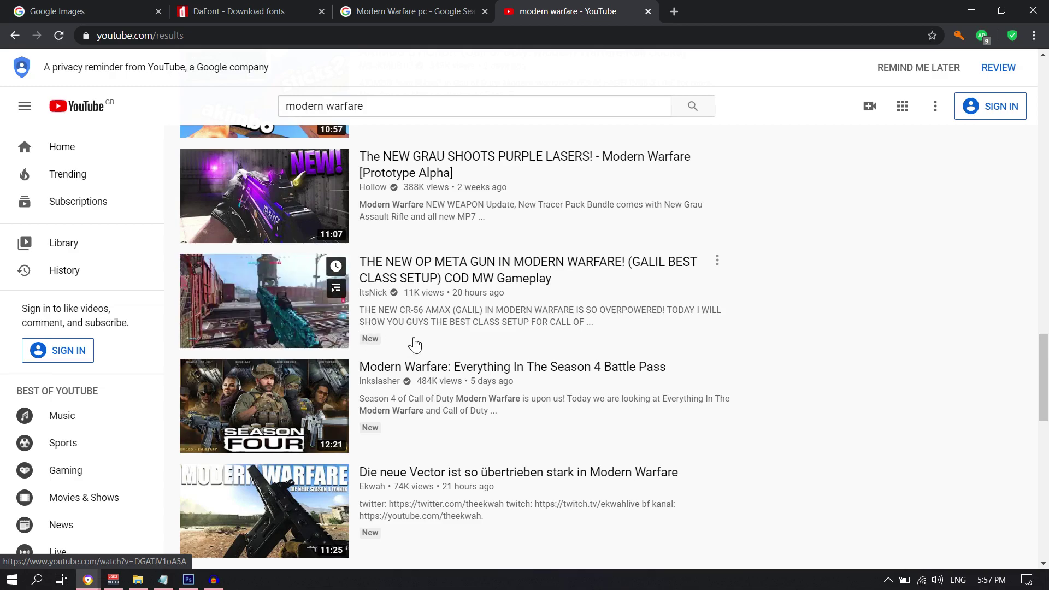
scroll(393, 284, down, 1)
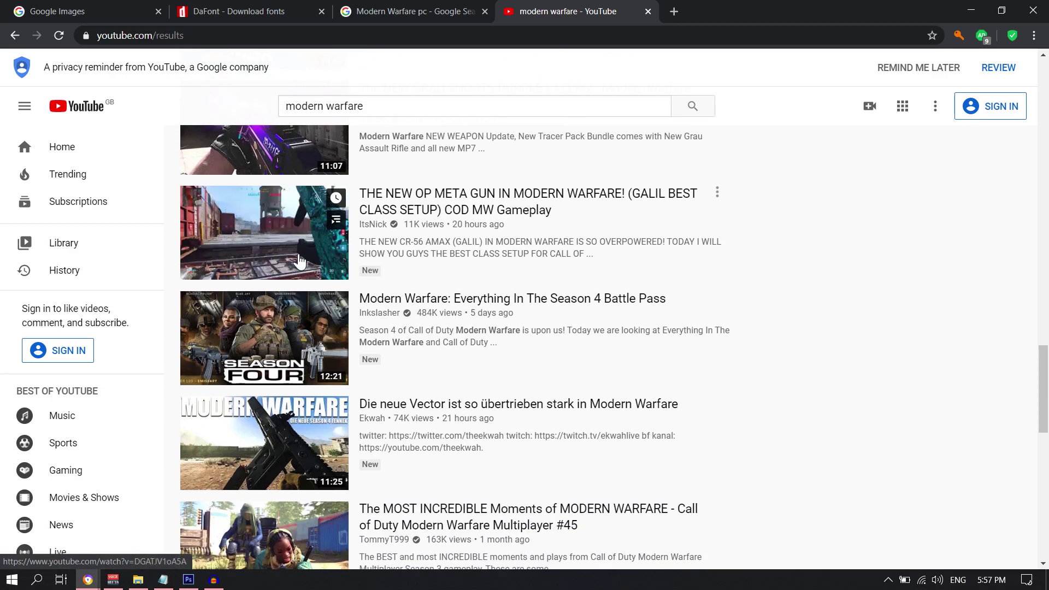
scroll(338, 257, down, 8)
scroll(325, 281, down, 1)
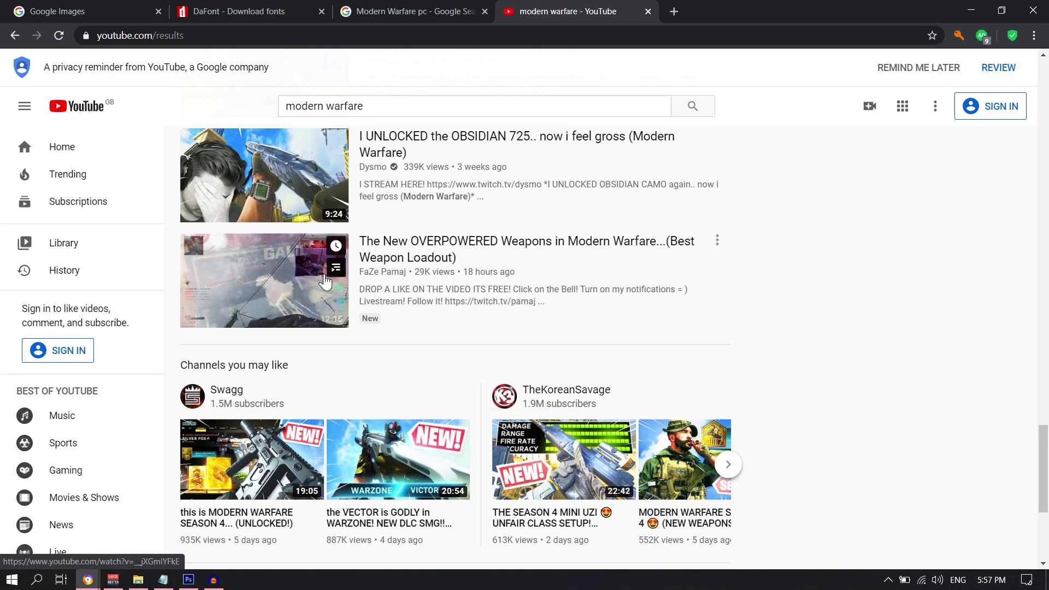
scroll(344, 399, down, 2)
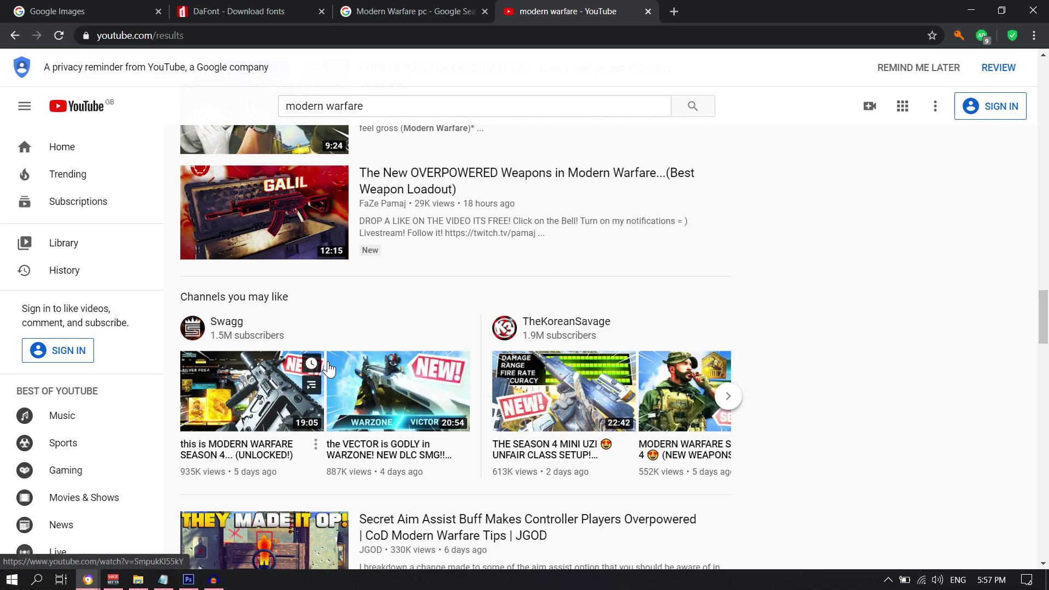
scroll(357, 366, down, 2)
scroll(357, 366, down, 2)
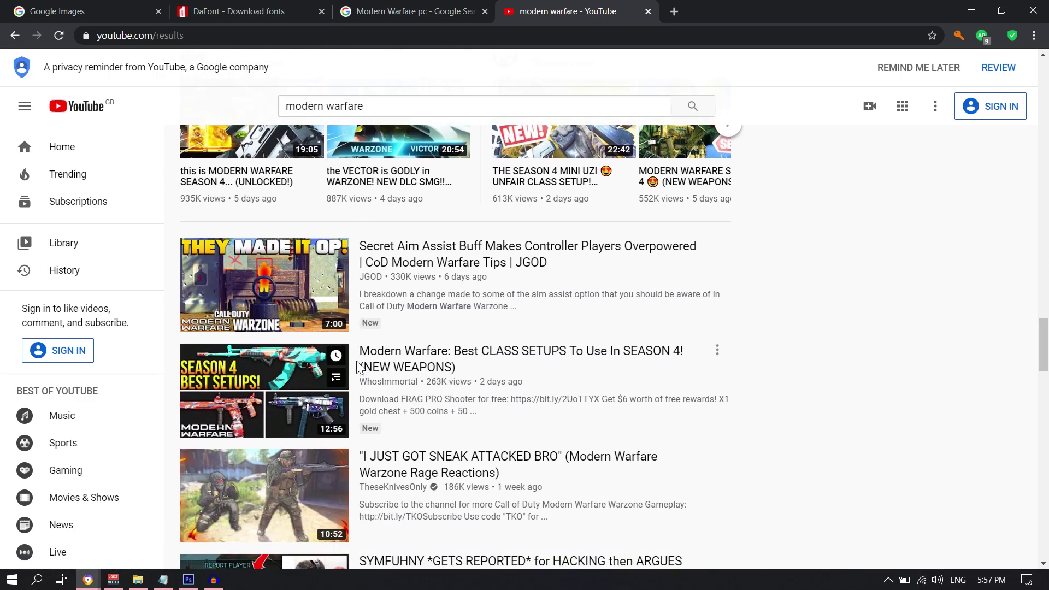
scroll(382, 374, up, 5)
- Search Google Images for "anime effect png"
key(ctrl+1)
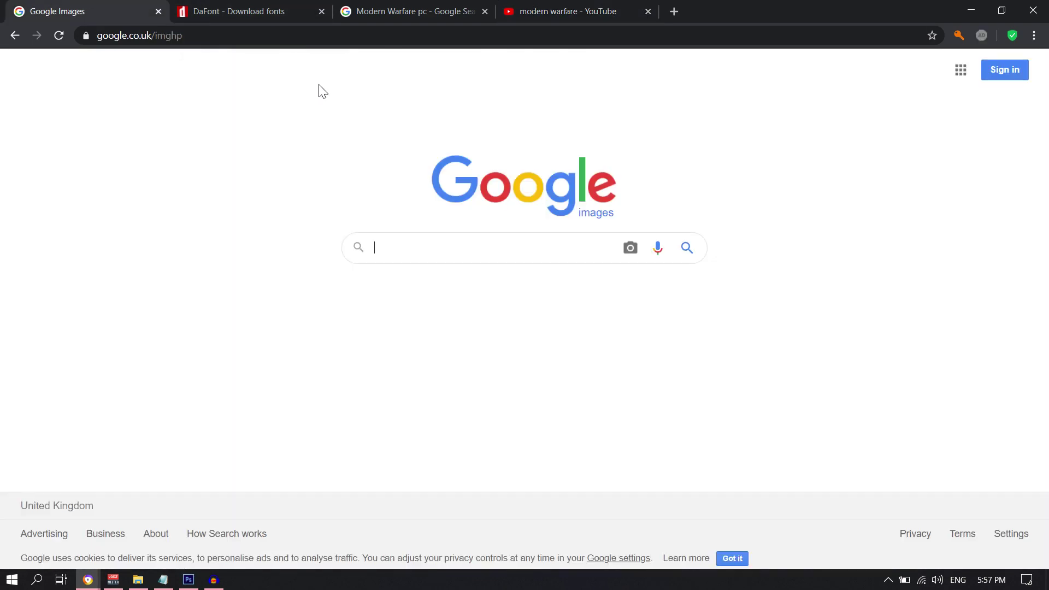
click(488, 248)
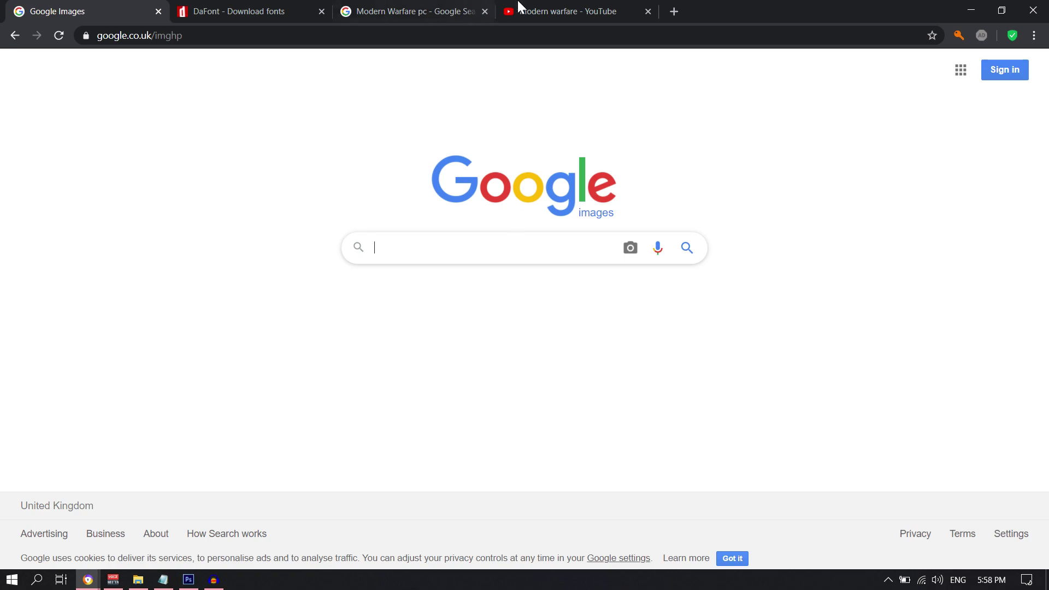
click(503, 10)
click(33, 6)
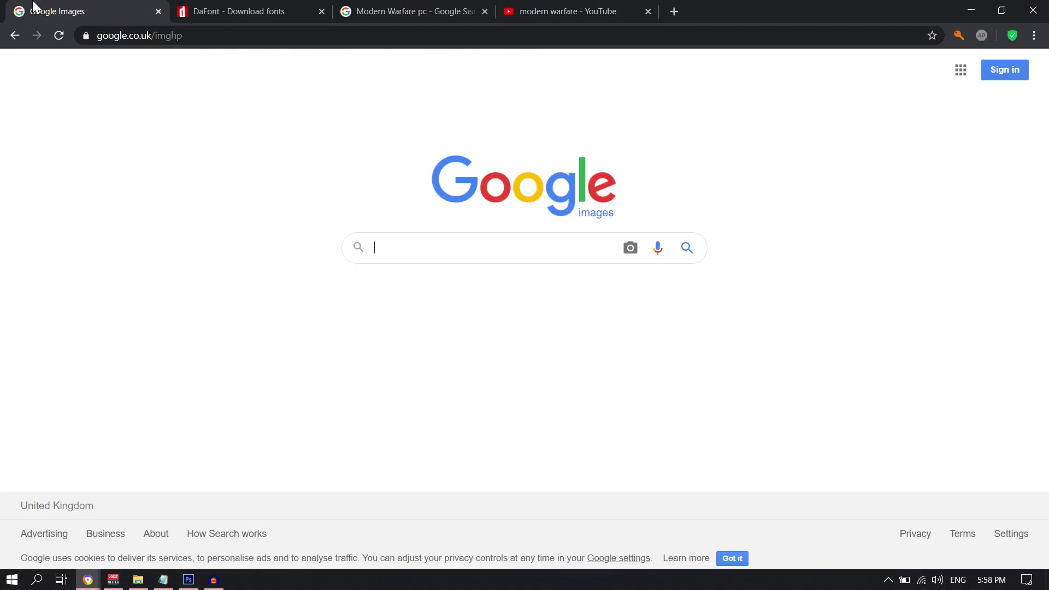
text(an)
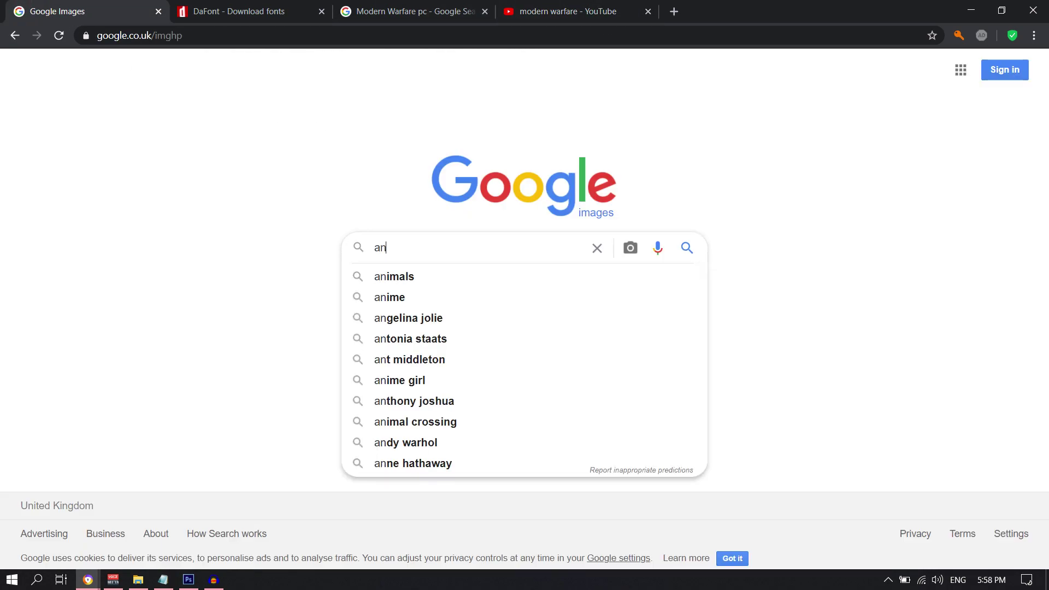
text(ime effect)
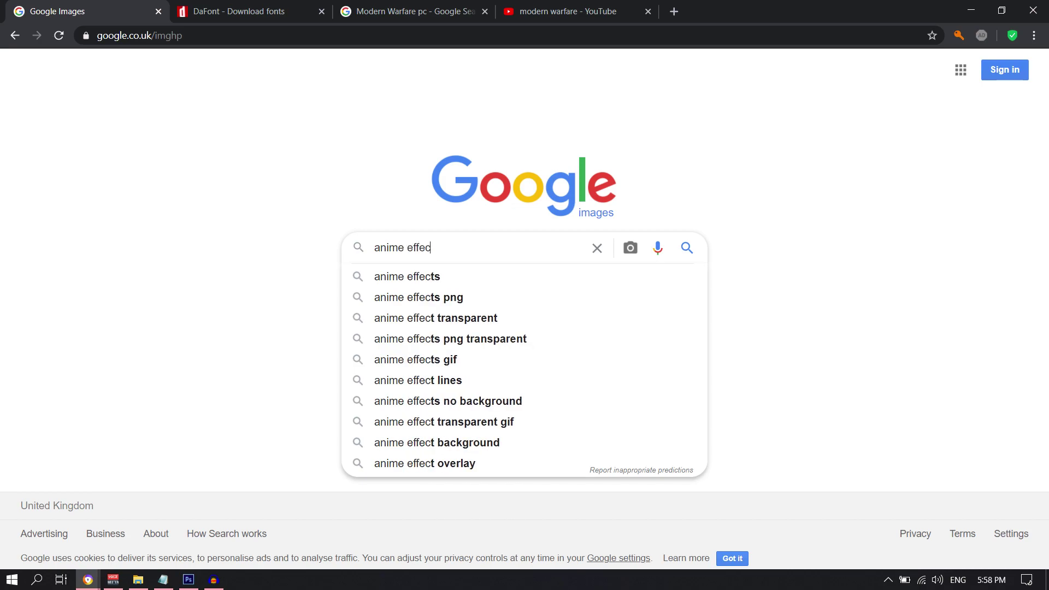
text( pmg)
key(Return)
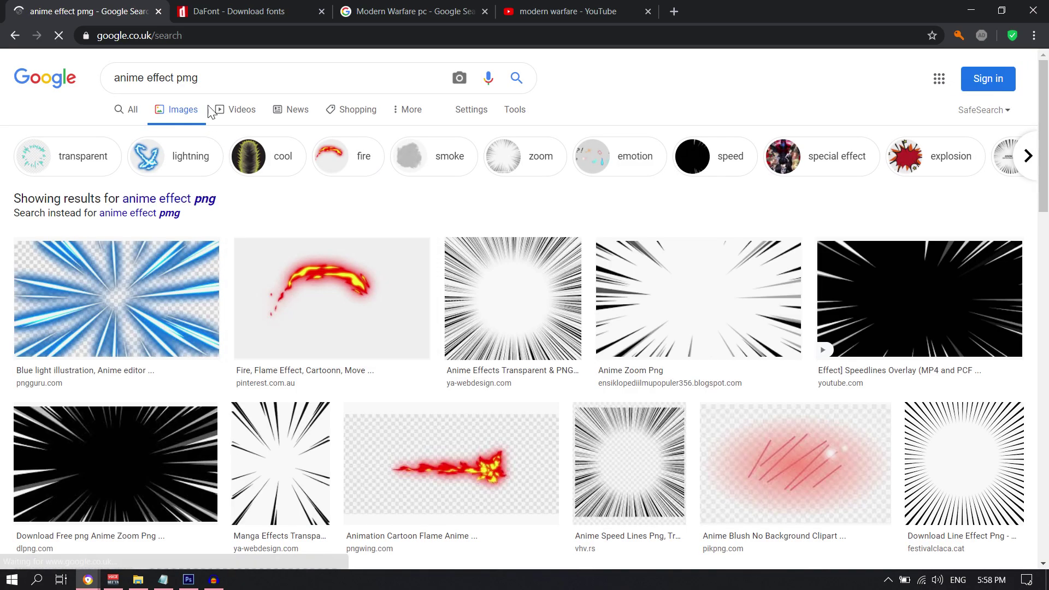
double_click(187, 78)
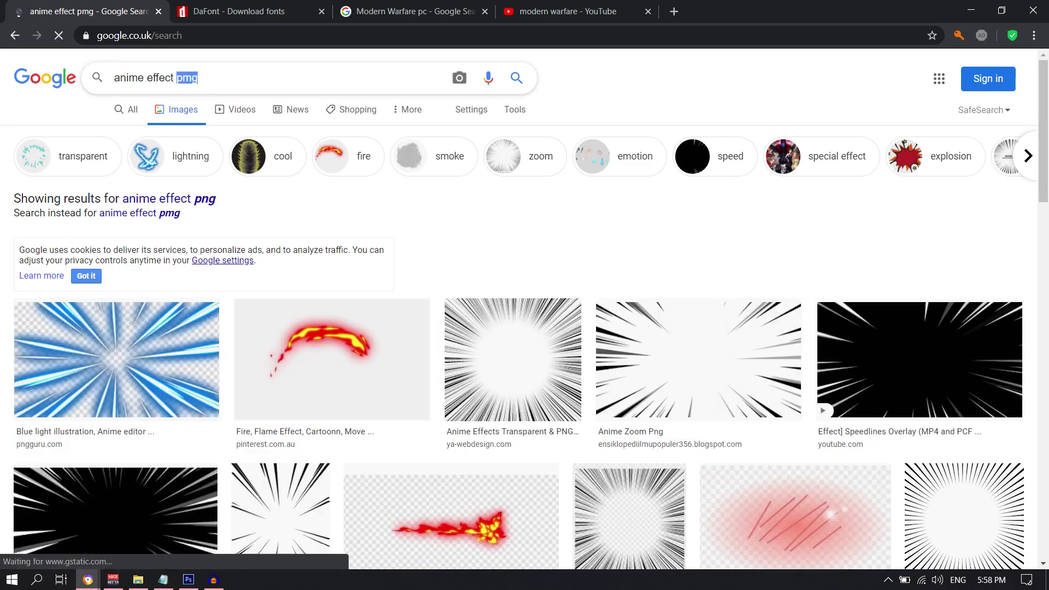
text(png)
key(Return)
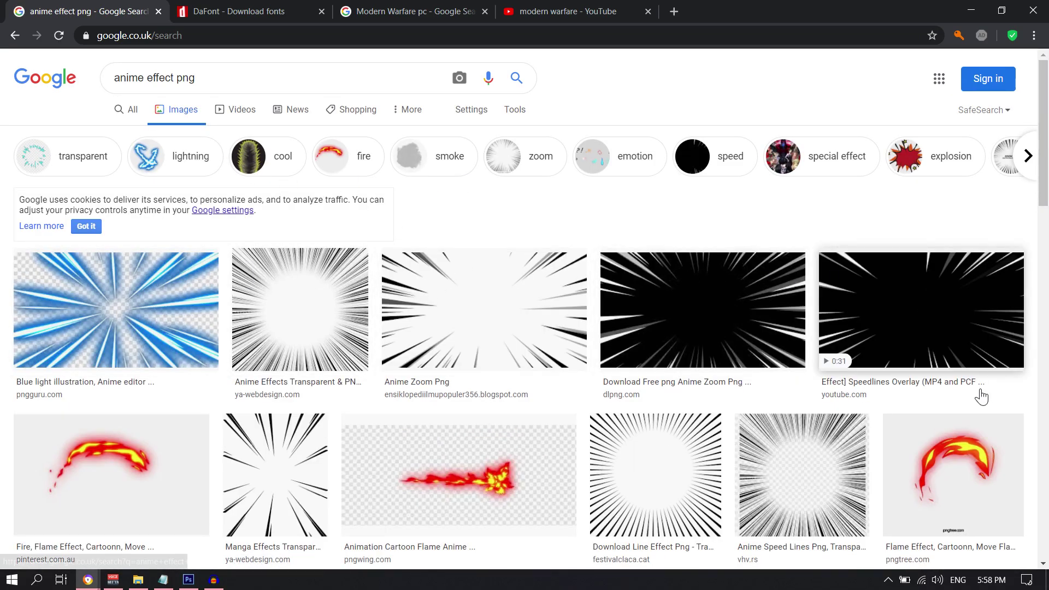
- Preview the 1280 × 720 Anime Zoom Png speed-lines image from the results and save it as animeeffct.jpg
scroll(349, 441, down, 3)
scroll(706, 438, down, 5)
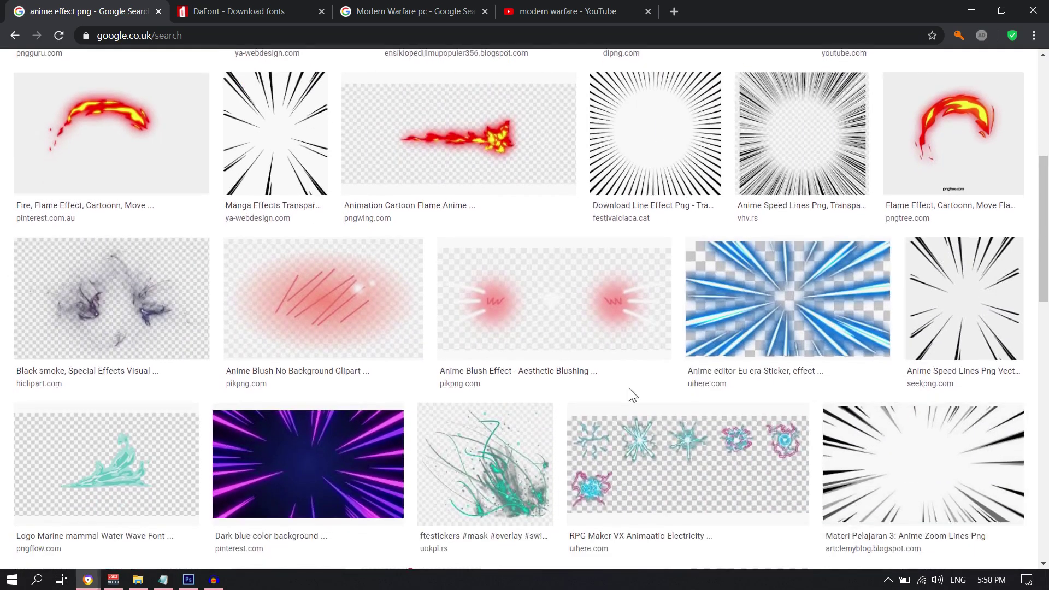
scroll(444, 215, up, 9)
click(453, 216)
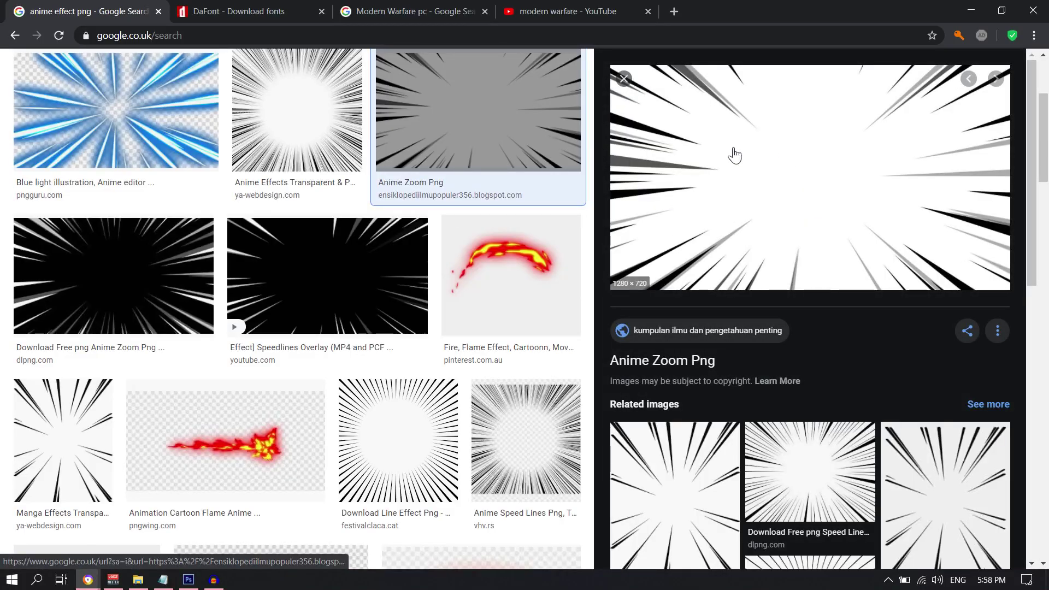
right_click(766, 148)
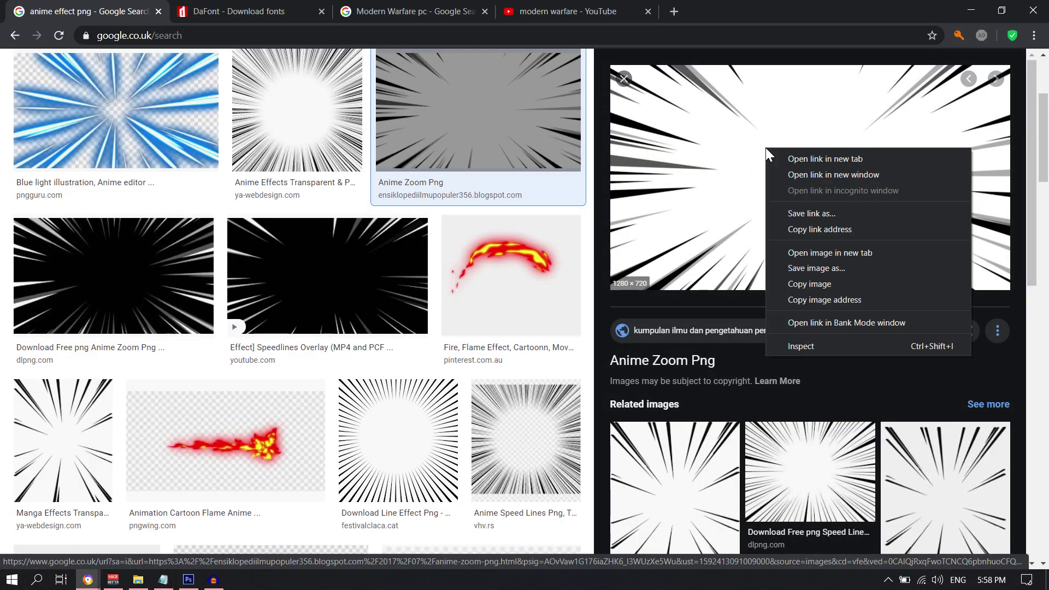
click(844, 268)
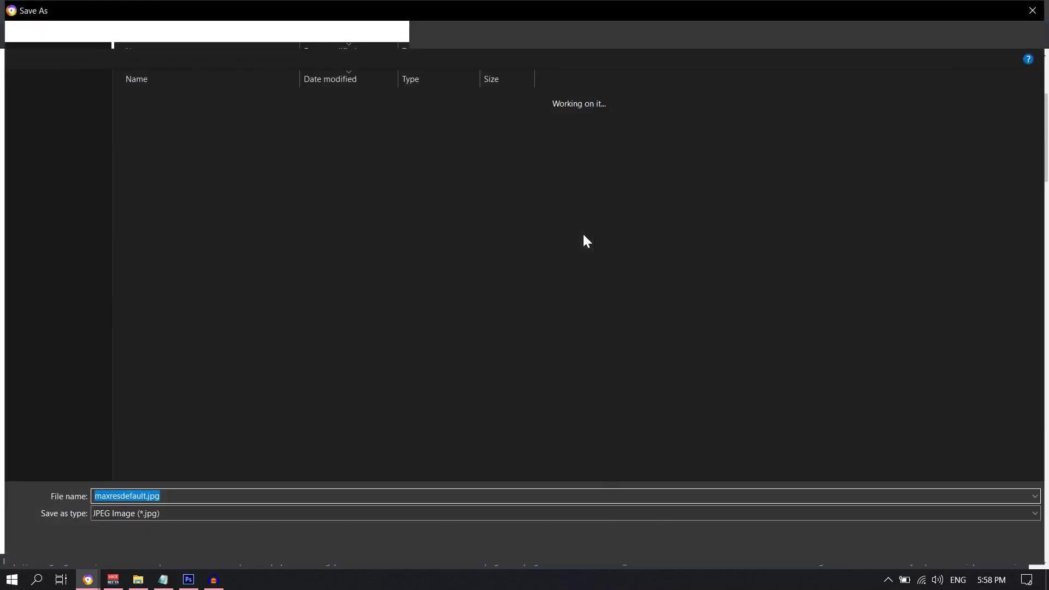
key(Return)
- Switch to Photoshop, open animeeffct.jpg from Downloads and convert its locked Background into a regular layer
click(195, 587)
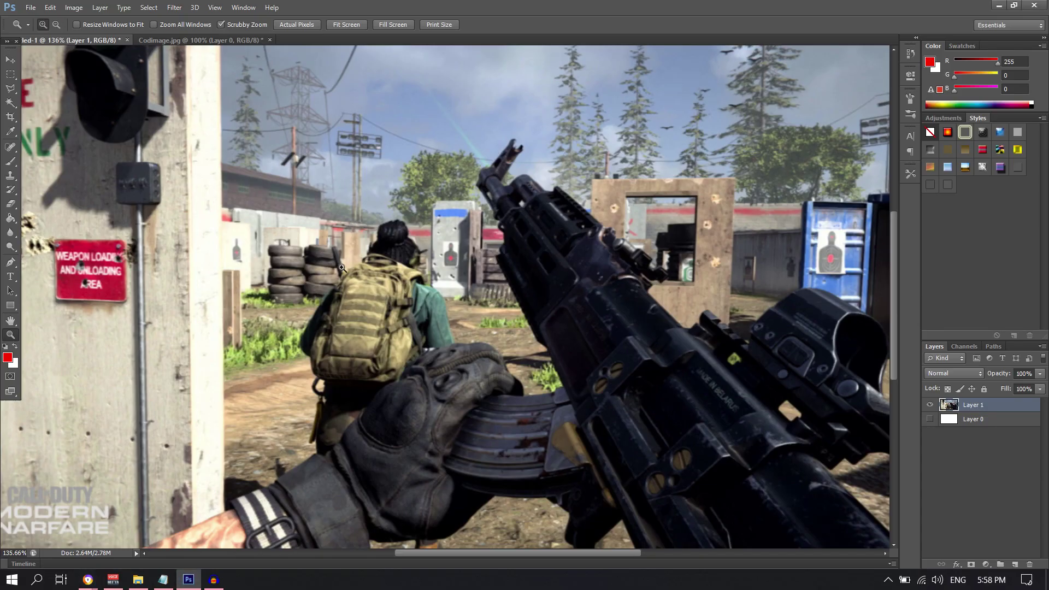
key(ctrl+o)
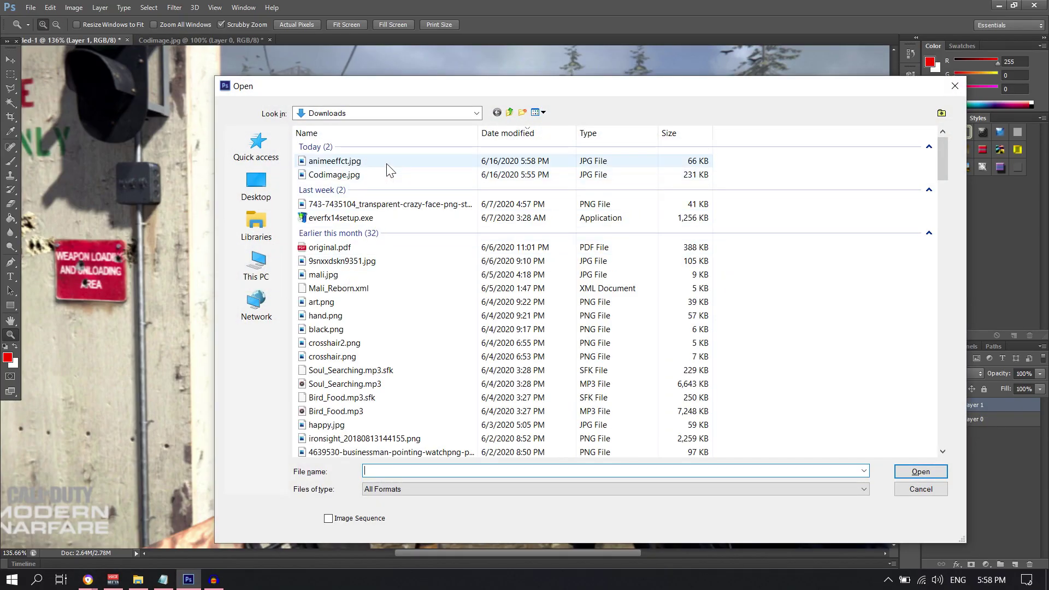
double_click(387, 163)
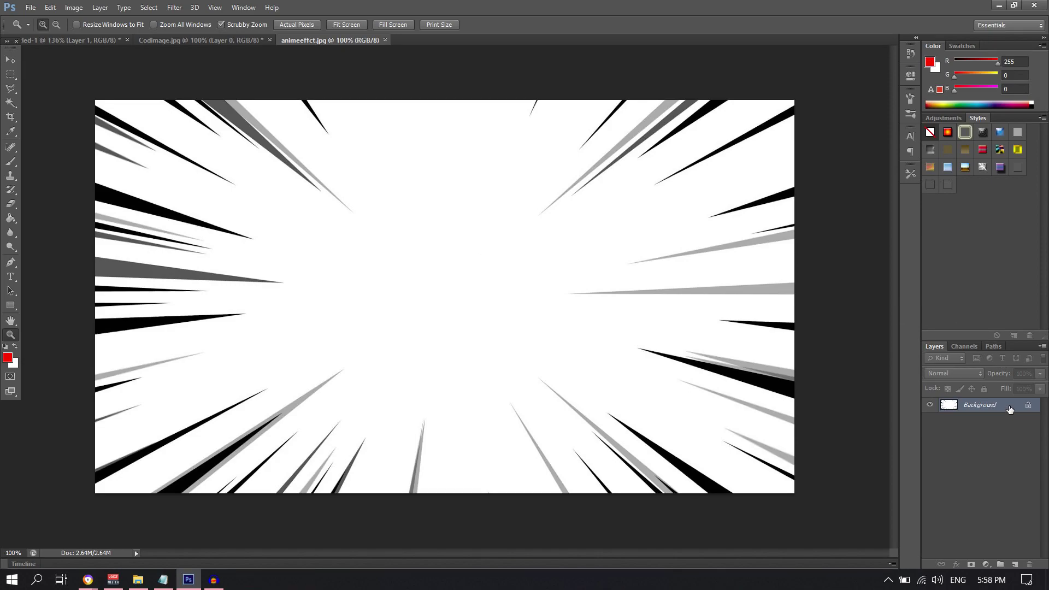
double_click(1010, 409)
click(616, 184)
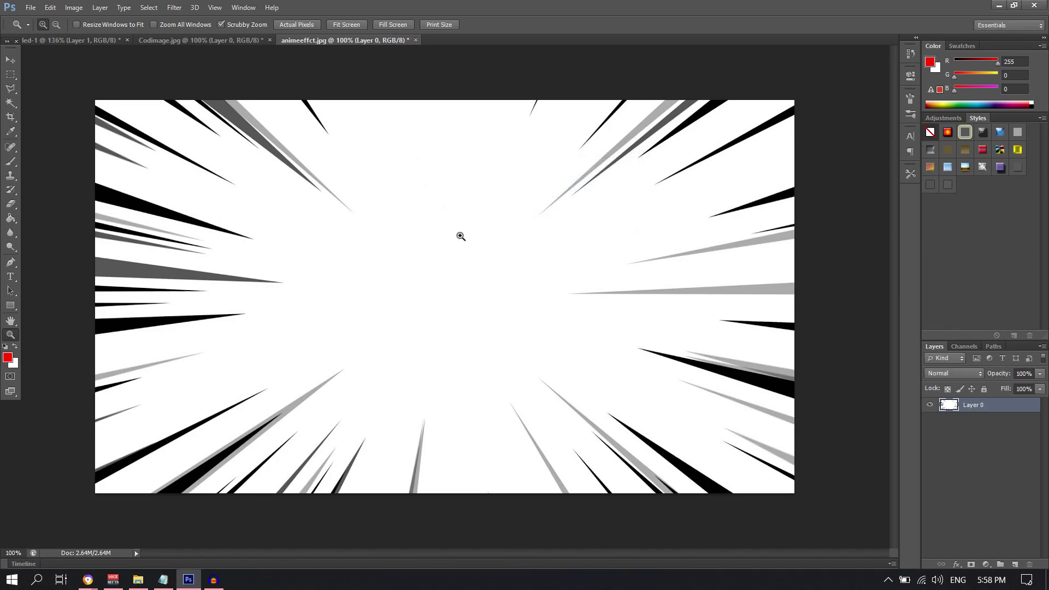
- Select the white background of the speed-lines image with the Magic Wand at tolerance 32, delete it and deselect
click(11, 103)
right_click(12, 103)
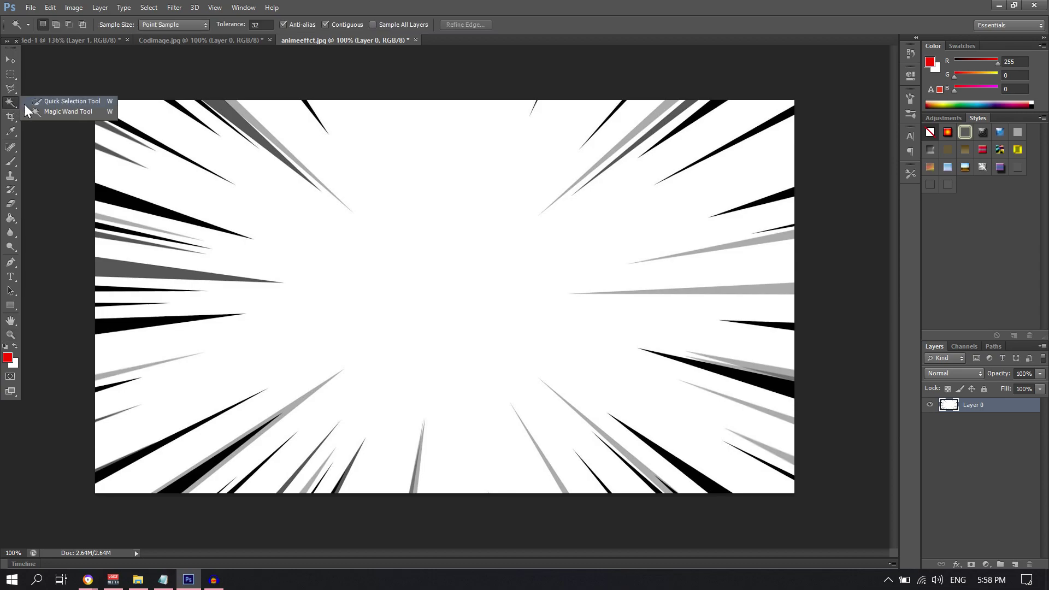
click(57, 114)
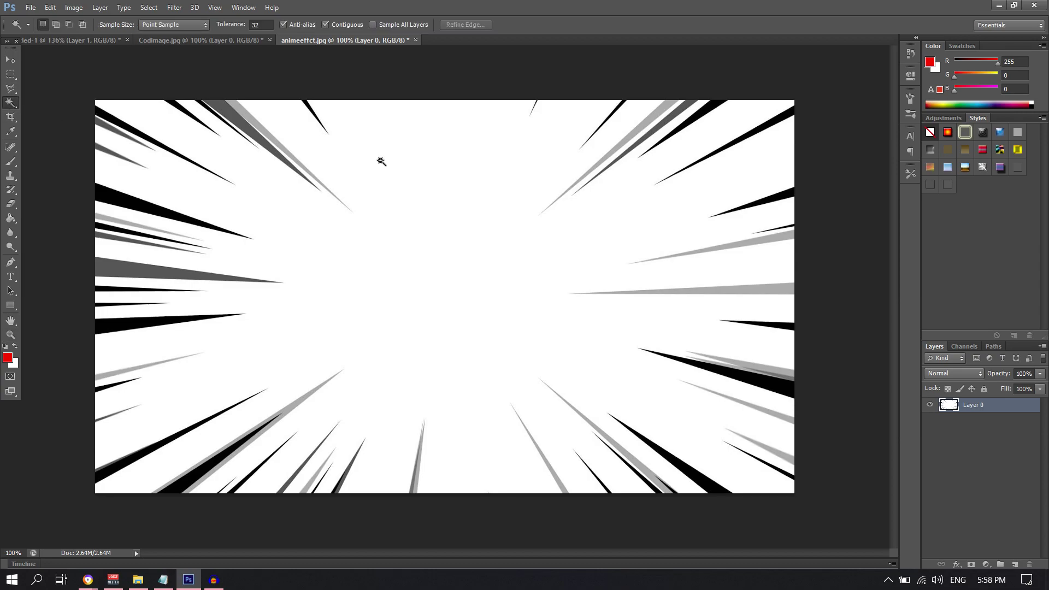
click(13, 61)
click(11, 102)
click(377, 272)
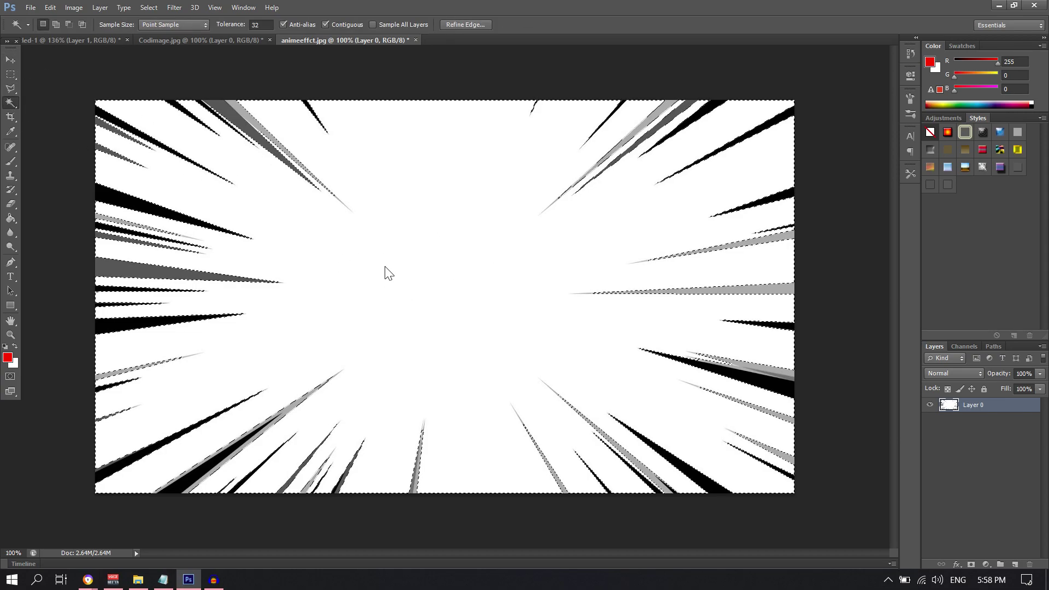
key(ctrl+d)
click(425, 281)
key(Delete)
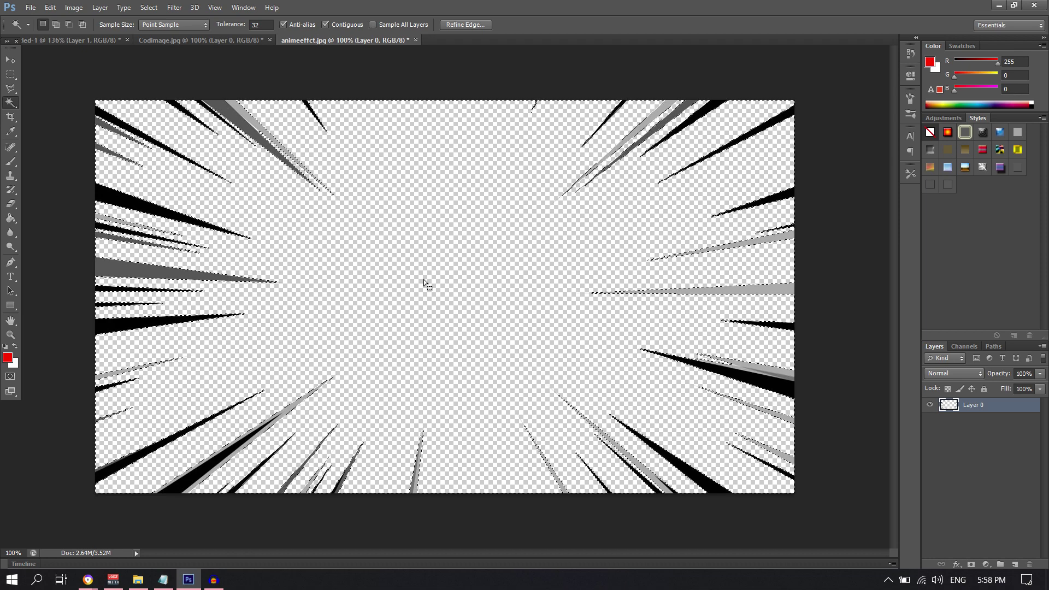
key(ctrl+d)
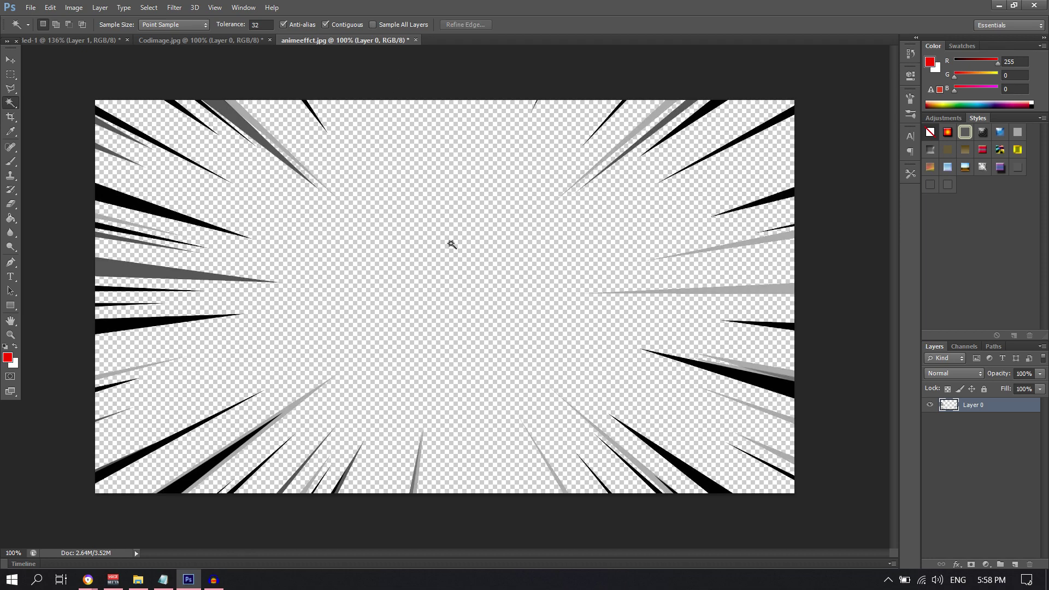
- Bring the speed lines into the thumbnail document as a layer above the gameplay image and free-transform them to frame the canvas
key(v)
mouse_move(348, 273)
mouse_down()
mouse_move(367, 276)
mouse_move(351, 273)
mouse_up()
mouse_move(669, 230)
mouse_down()
mouse_move(174, 205)
mouse_move(93, 40)
mouse_move(511, 273)
mouse_move(549, 257)
mouse_move(602, 300)
mouse_move(574, 288)
mouse_up()
scroll(475, 263, down, 4)
key(ctrl+t)
key(Return)
key(z)
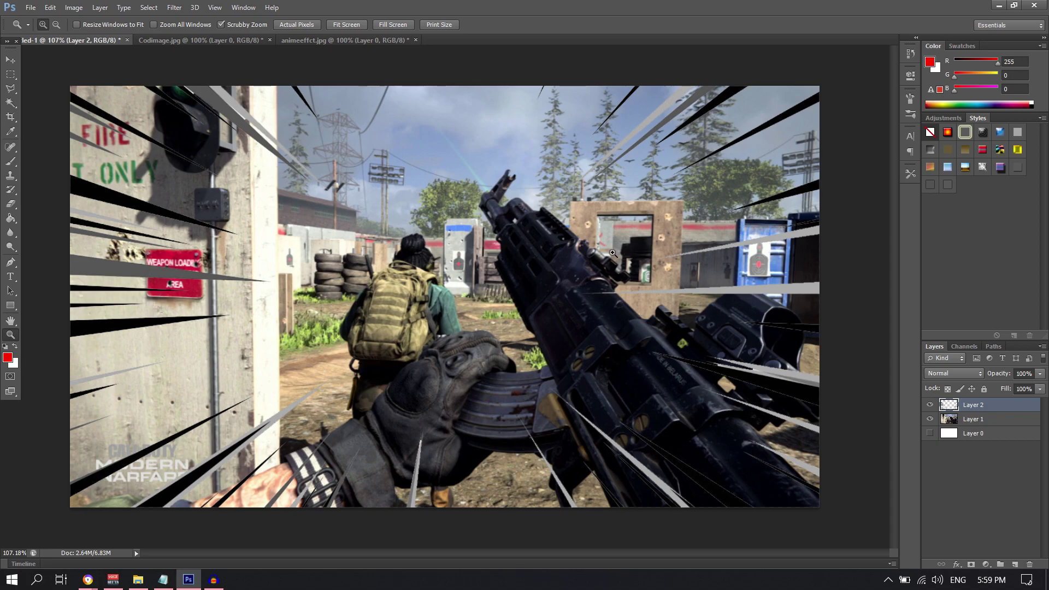
drag(606, 254, 602, 256)
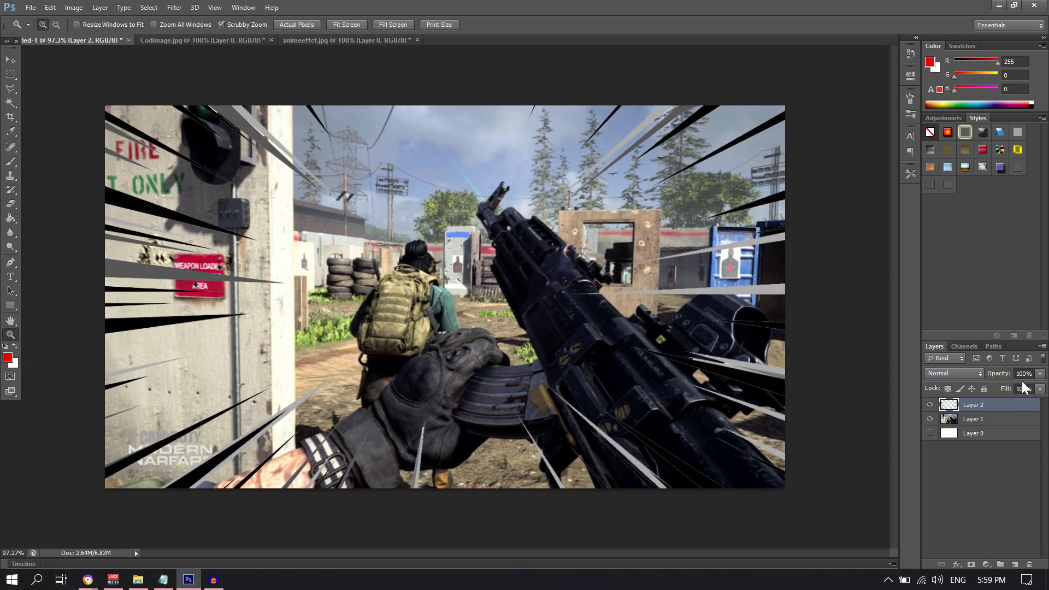
- Add a Color Overlay effect to the speed-lines layer, Layer 2
double_click(1028, 406)
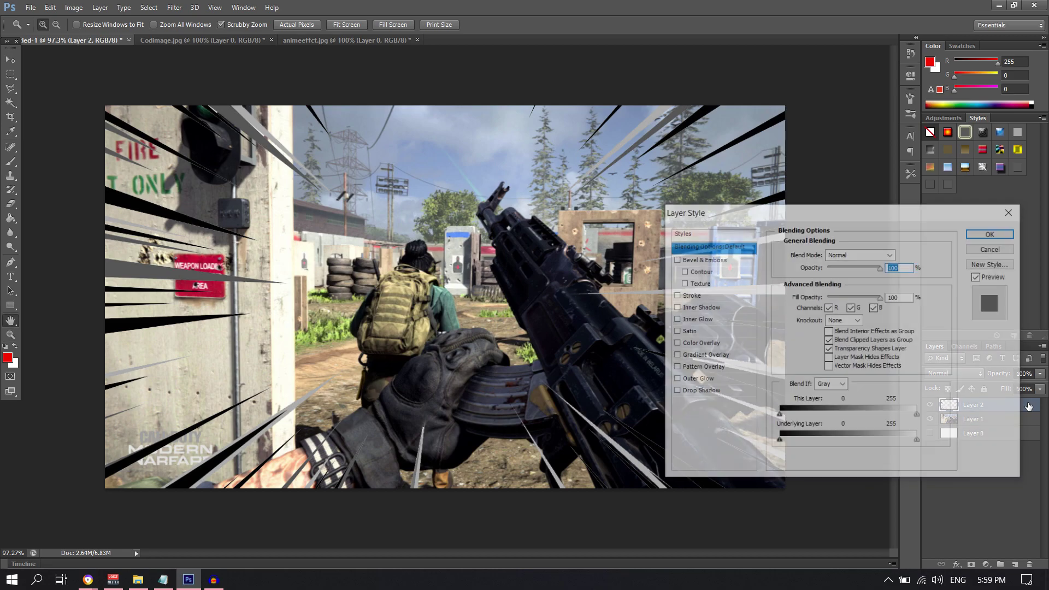
drag(808, 218, 642, 105)
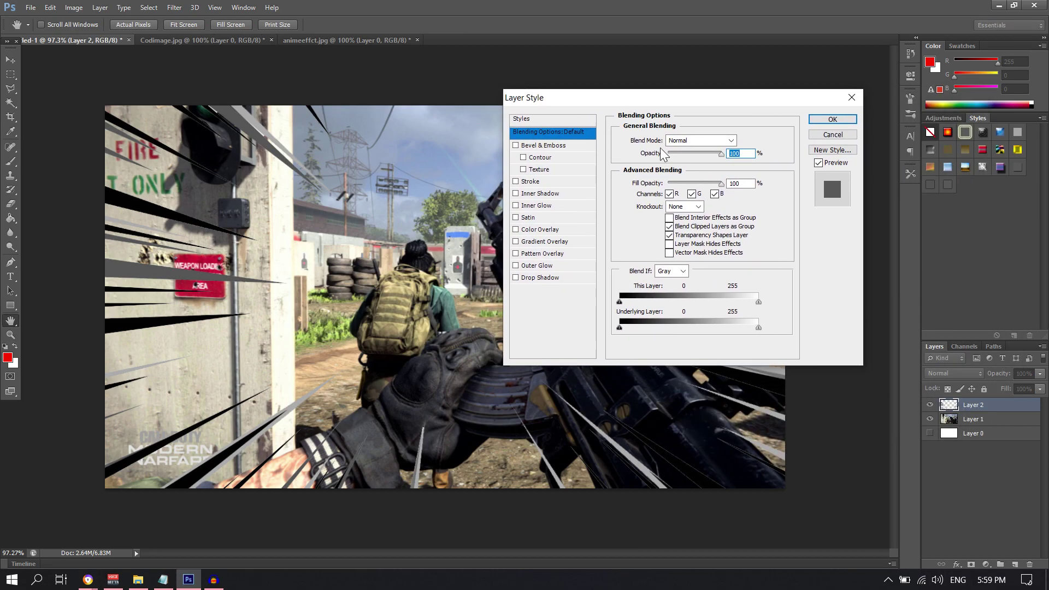
click(515, 229)
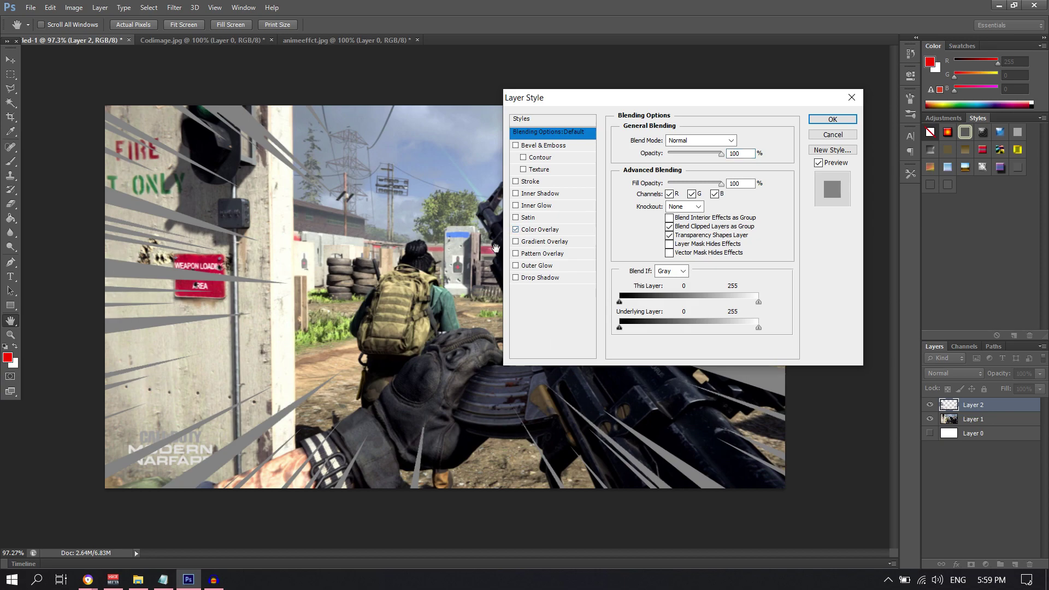
click(538, 232)
- Try white, red and green for the speed-lines overlay, settle on blue 0006ff and apply the layer style
click(741, 140)
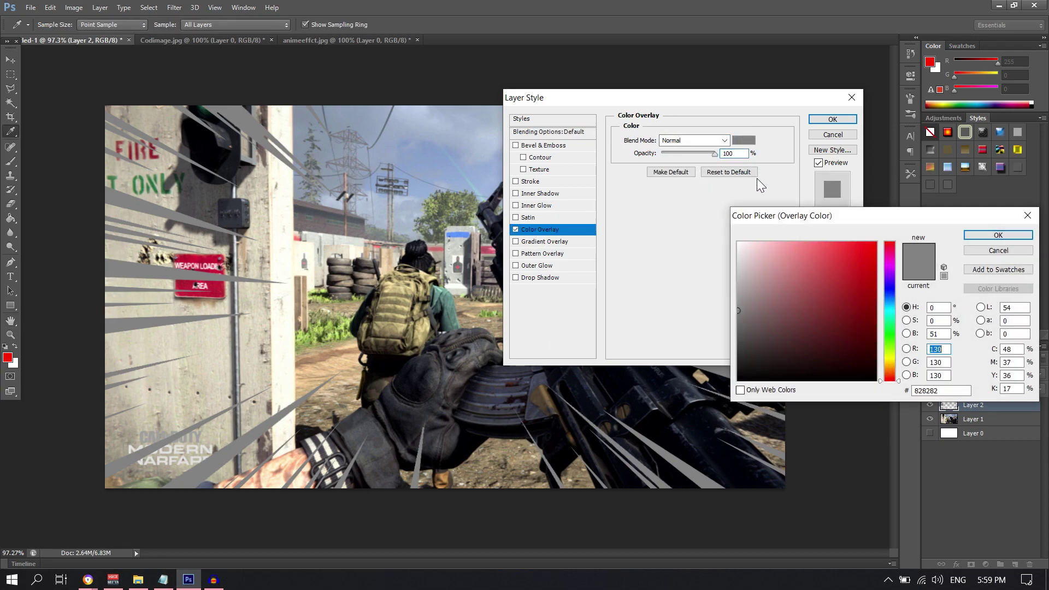
drag(753, 254, 615, 186)
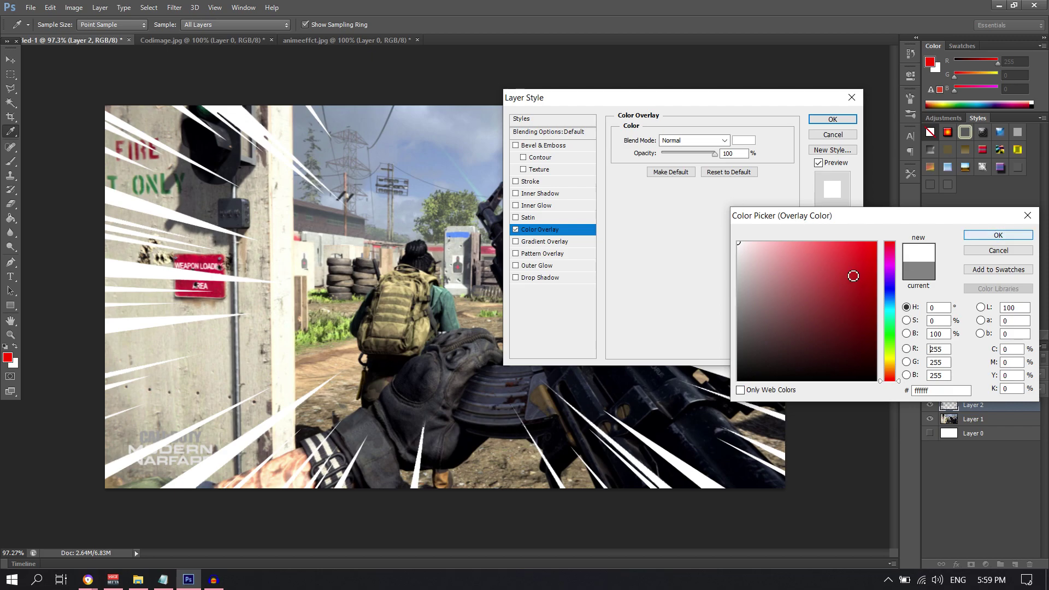
click(875, 242)
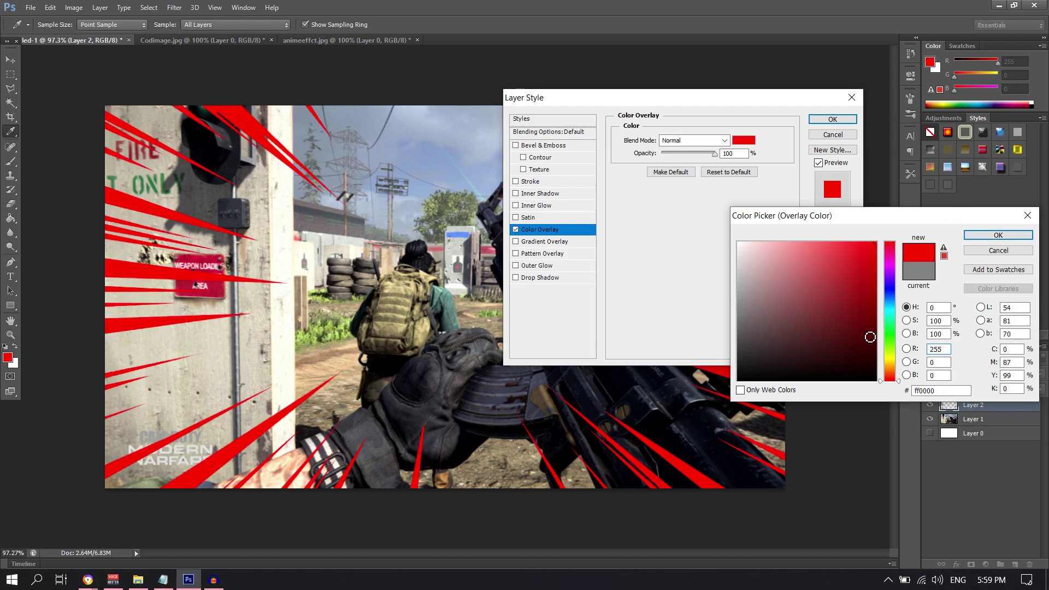
click(890, 334)
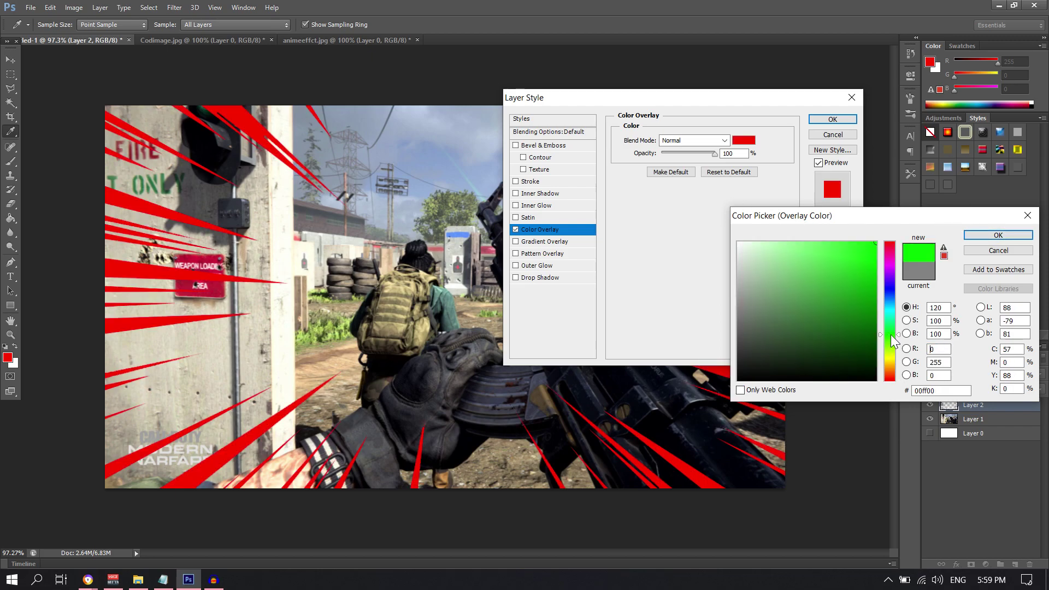
click(890, 288)
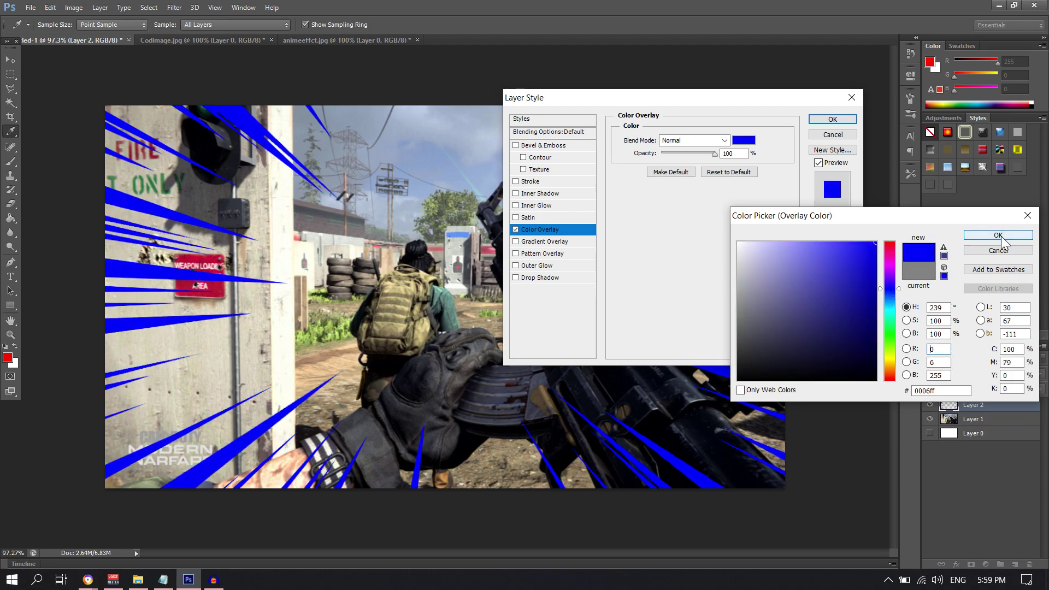
click(997, 235)
drag(758, 100, 655, 133)
click(730, 151)
- Lower the opacity of the blue speed-lines layer to 58%
click(12, 57)
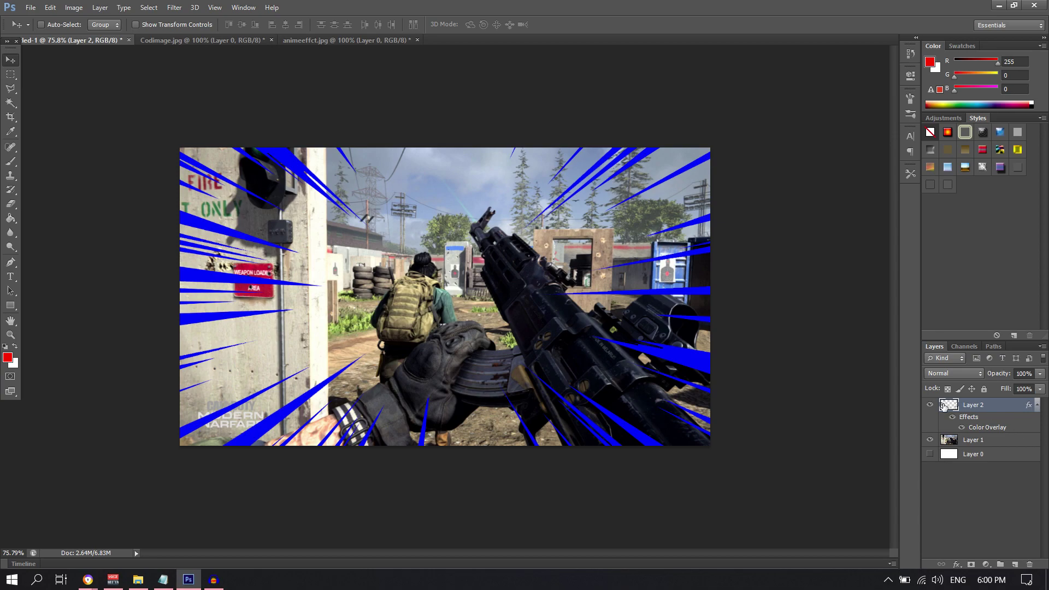
click(1040, 373)
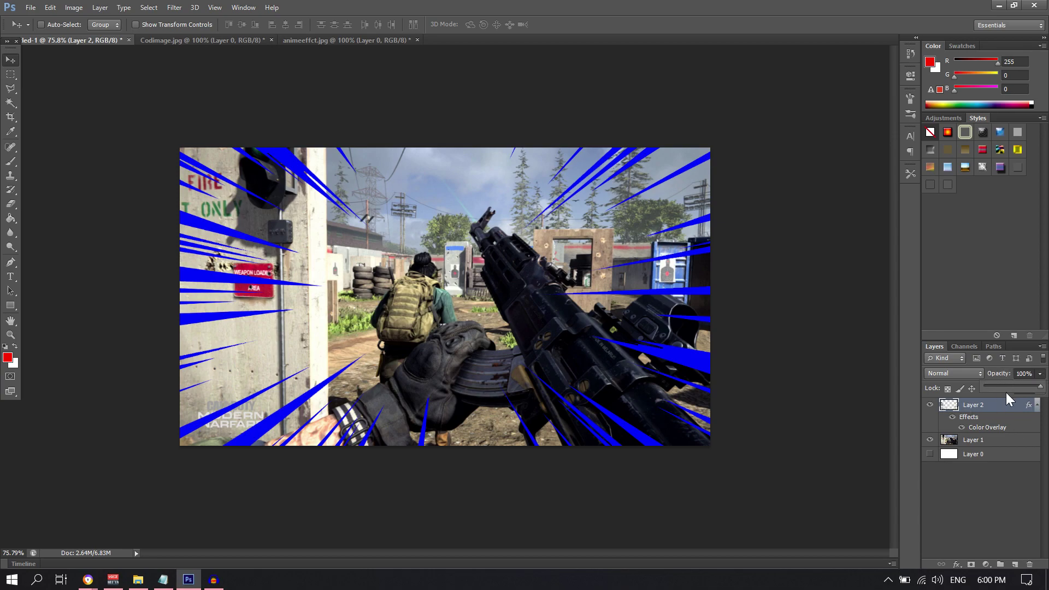
mouse_move(1012, 390)
mouse_down()
mouse_move(1003, 390)
mouse_move(1022, 390)
mouse_up()
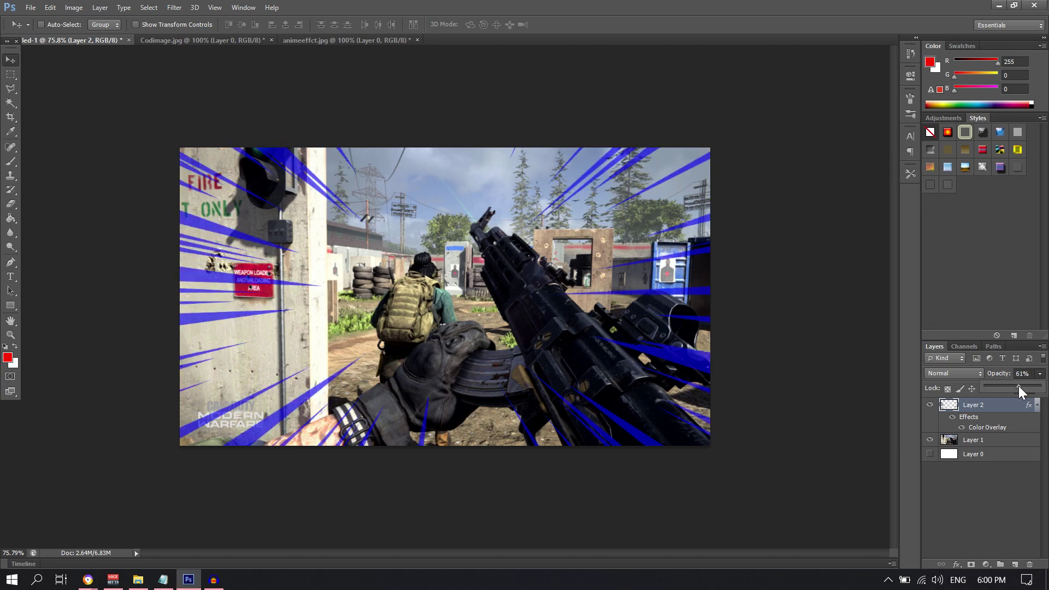
click(6, 62)
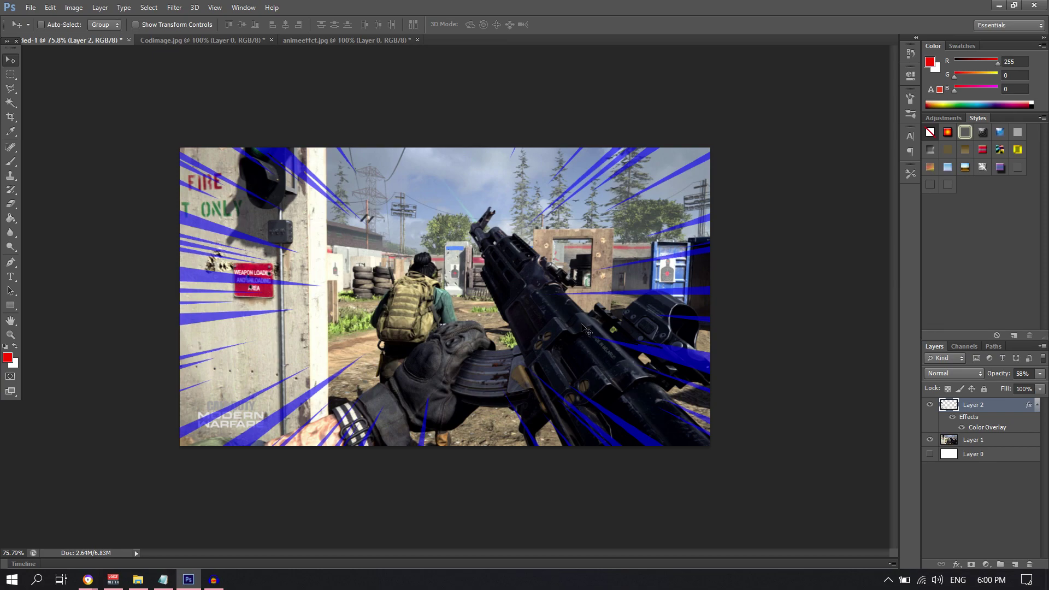
- Enlarge and reposition the speed lines so they extend past the canvas edges, and set their opacity to 79%
key(ctrl+t)
drag(710, 147, 847, 71)
key(Return)
drag(594, 253, 526, 295)
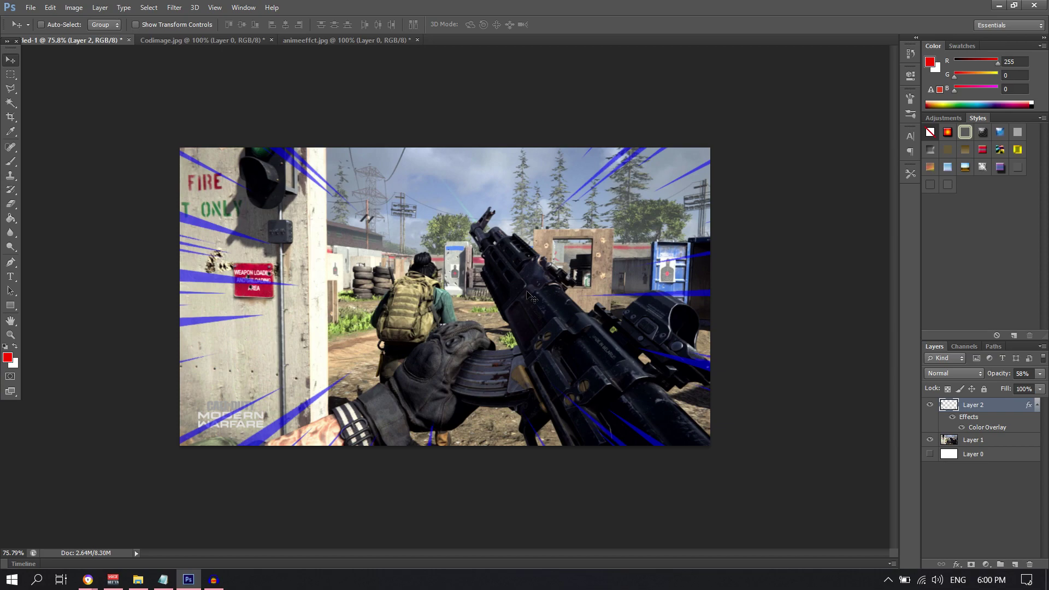
drag(1039, 373, 1033, 388)
click(999, 413)
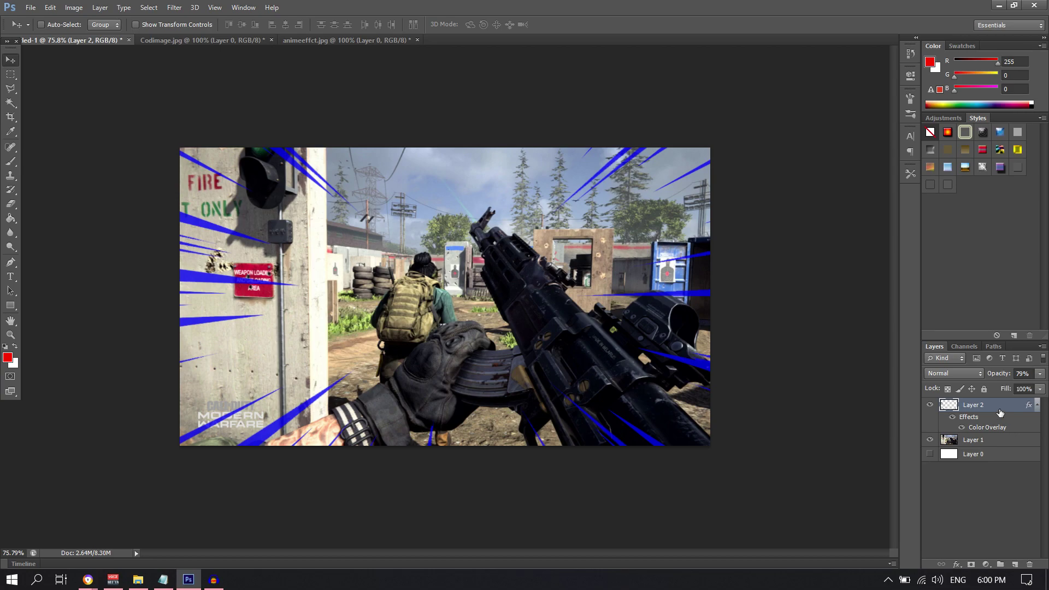
- Duplicate the speed-lines layer and rotate the copy clockwise by about 4°
key(ctrl+j)
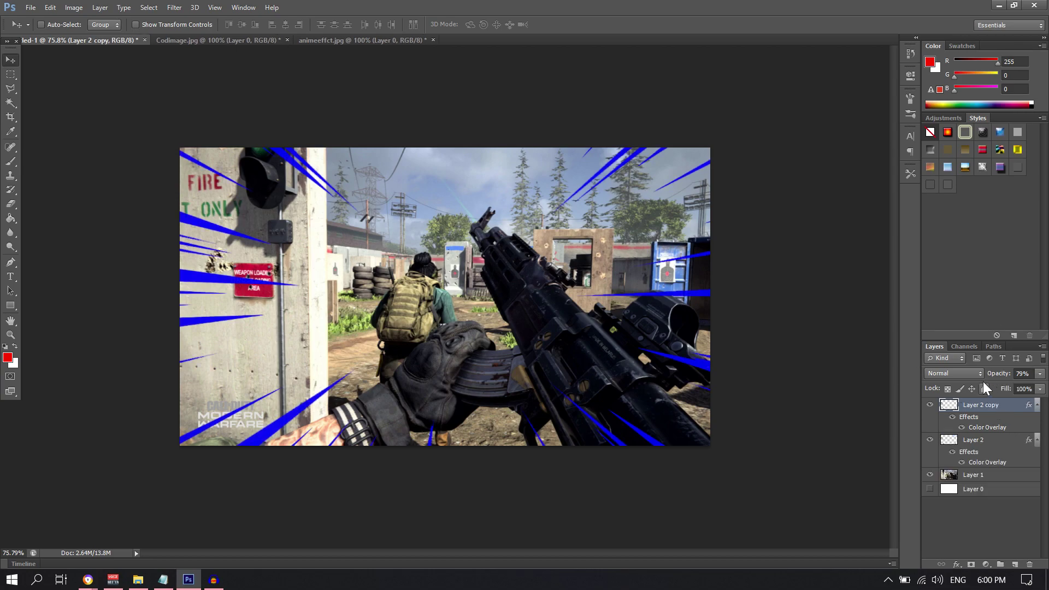
key(ctrl+t)
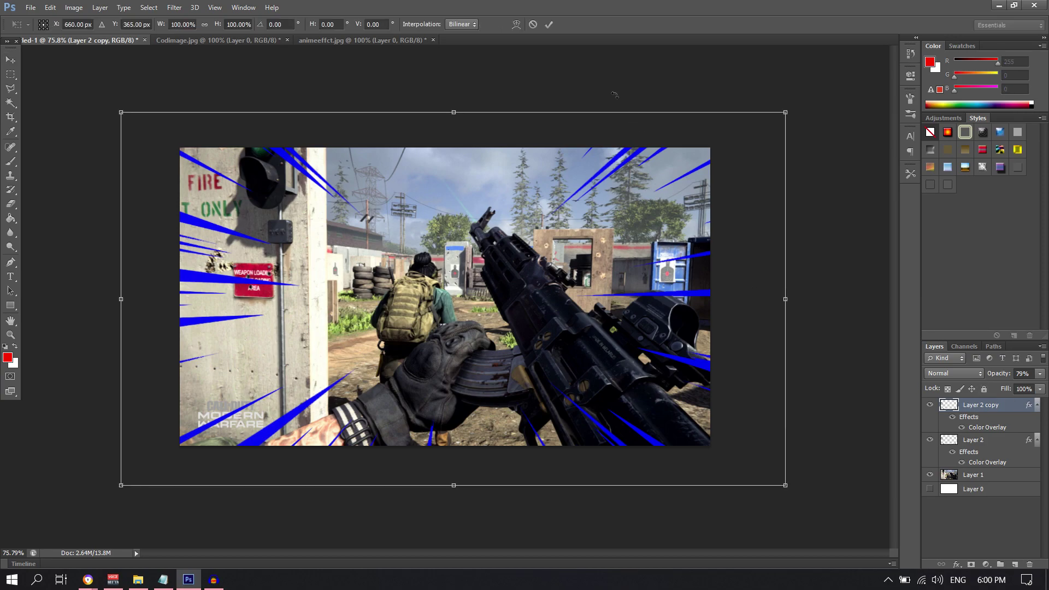
drag(594, 95, 617, 100)
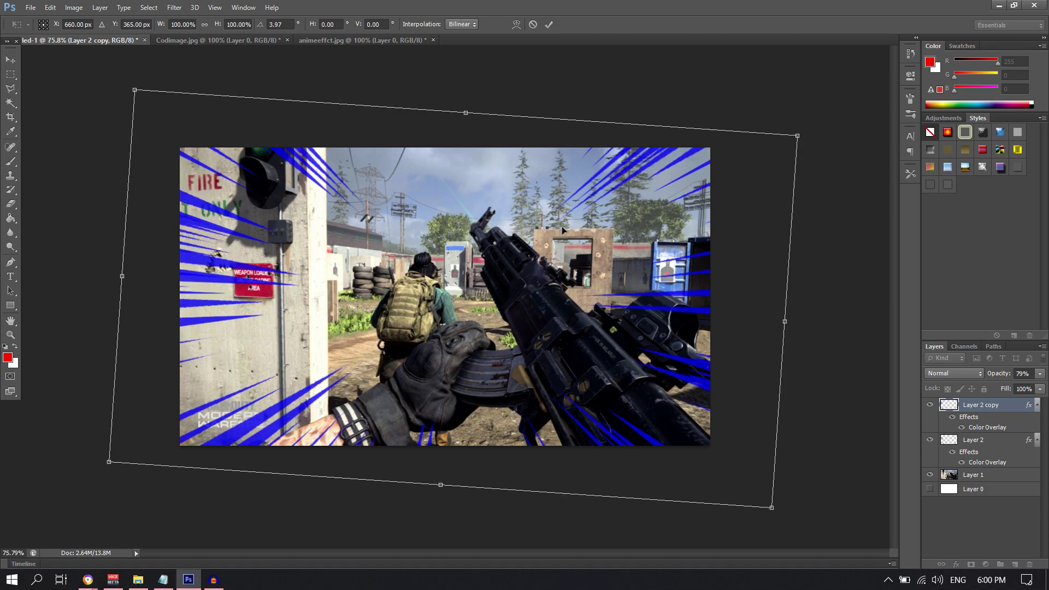
key(Return)
- Scale the duplicated speed lines to about 114% and shift them up and to the left over the canvas
key(ctrl+t)
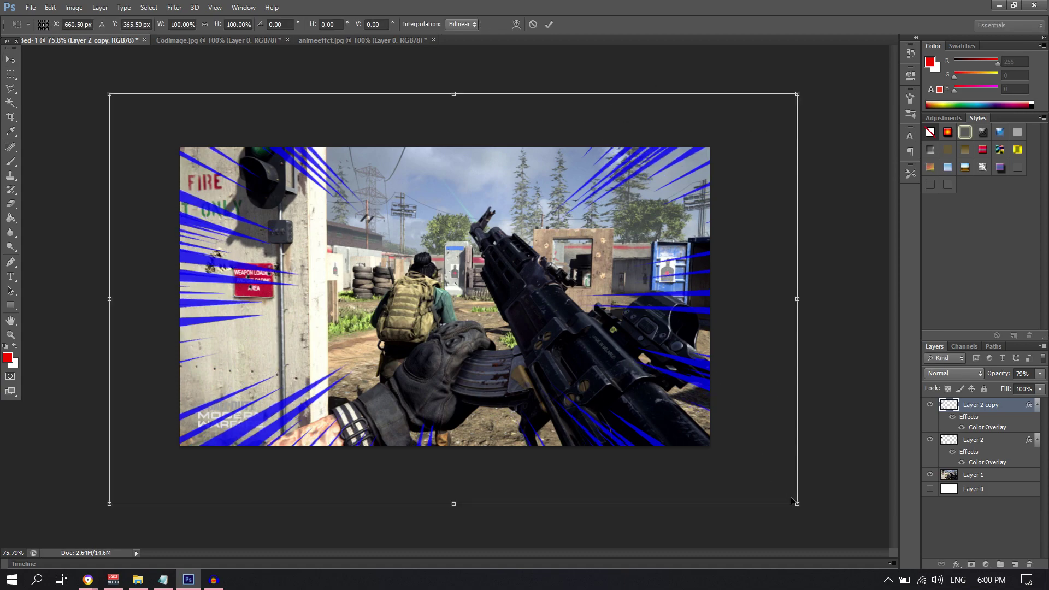
drag(798, 504, 889, 507)
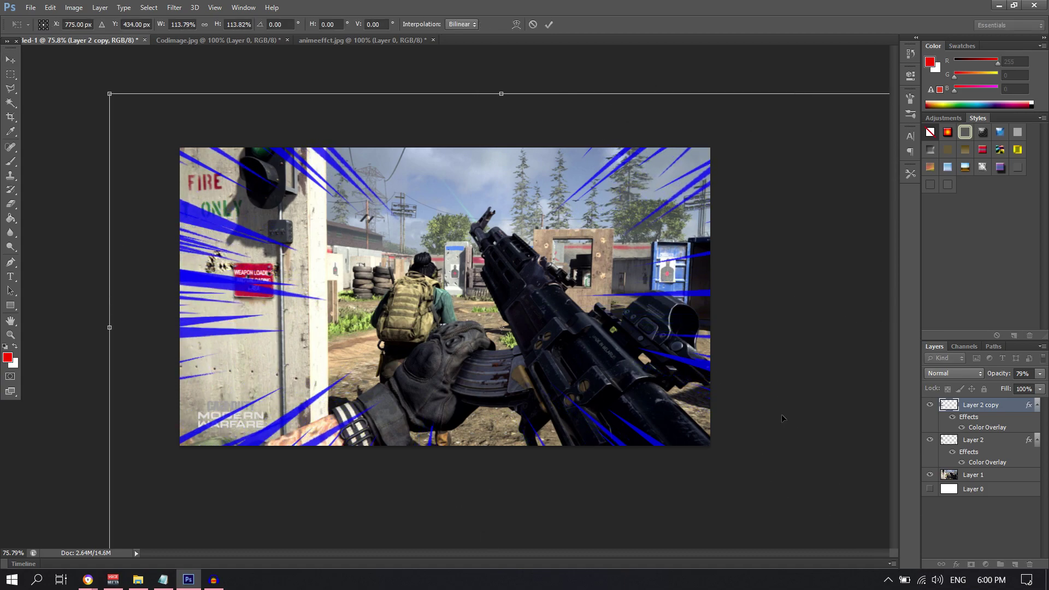
key(Return)
drag(632, 356, 599, 322)
- Reduce the opacity of the duplicated speed-lines layer to 43%
click(1040, 373)
mouse_move(1023, 391)
mouse_down()
mouse_move(1001, 390)
mouse_move(1011, 390)
mouse_up()
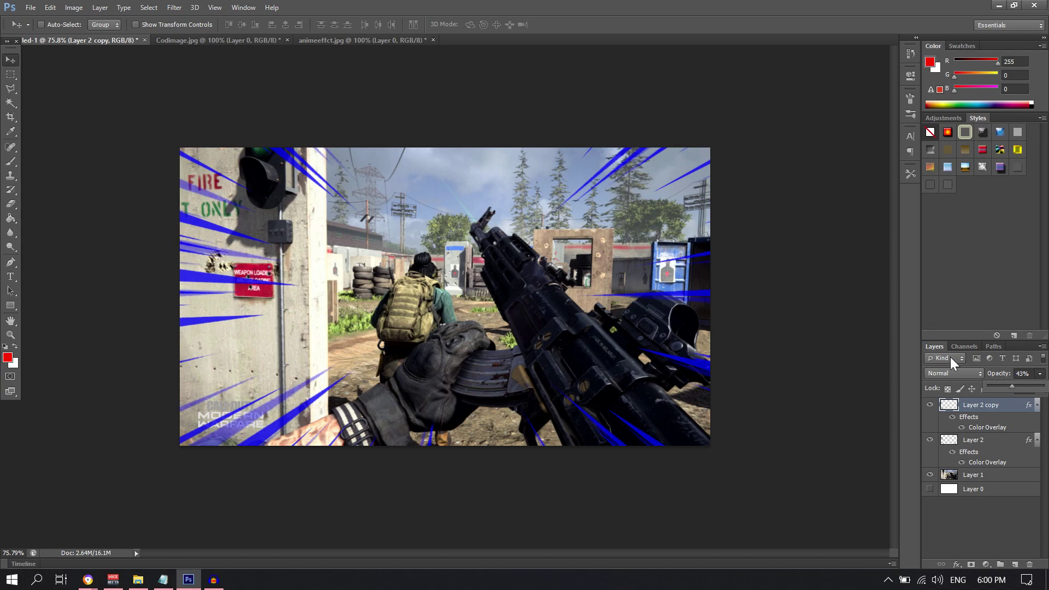
click(657, 253)
- Rotate the duplicated speed lines further and nudge them so they fall between the original lines
key(ctrl+t)
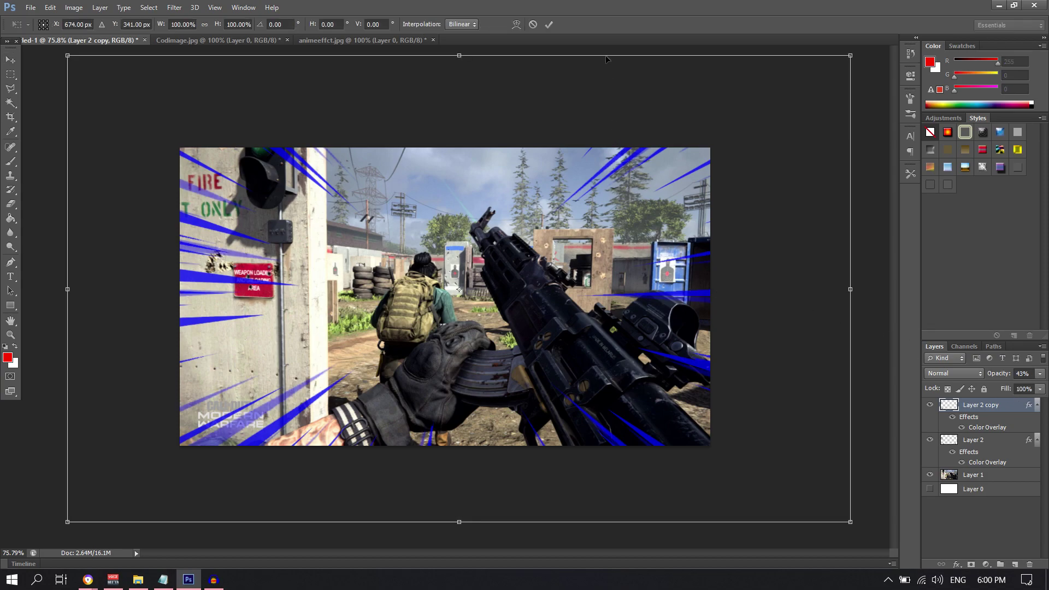
drag(876, 152, 634, 96)
key(Return)
key(z)
drag(614, 193, 607, 217)
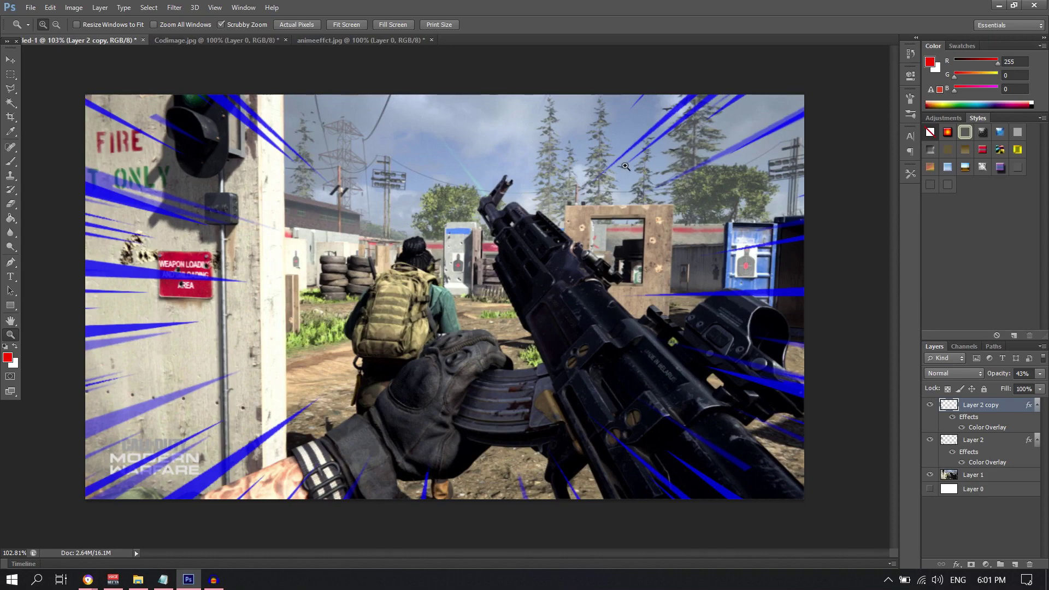
key(v)
drag(478, 237, 484, 248)
key(z)
drag(579, 268, 550, 267)
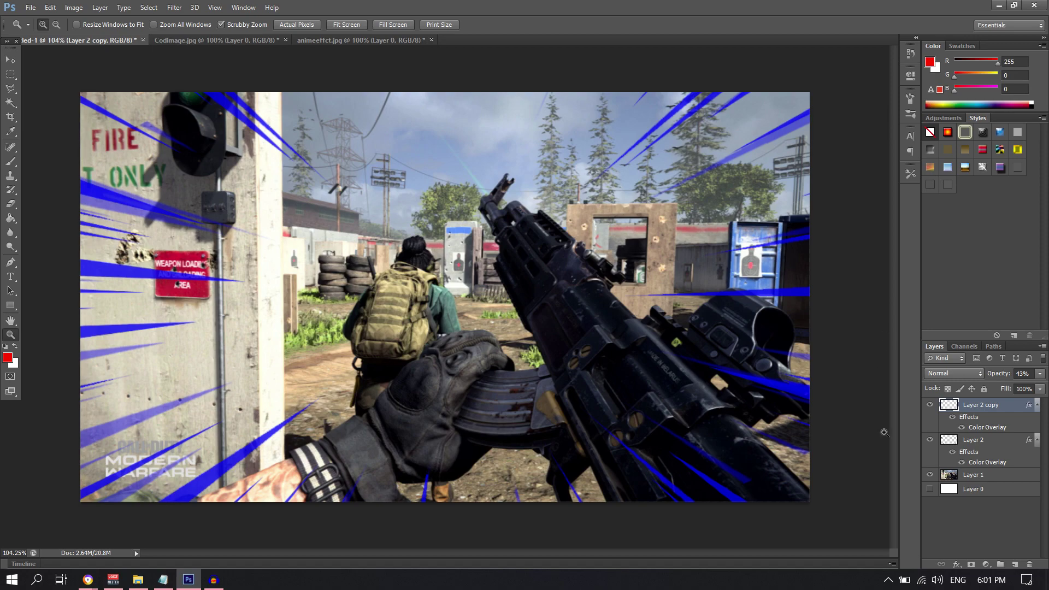
- Hide both speed-lines layers and select the gameplay image layer, Layer 1
click(929, 440)
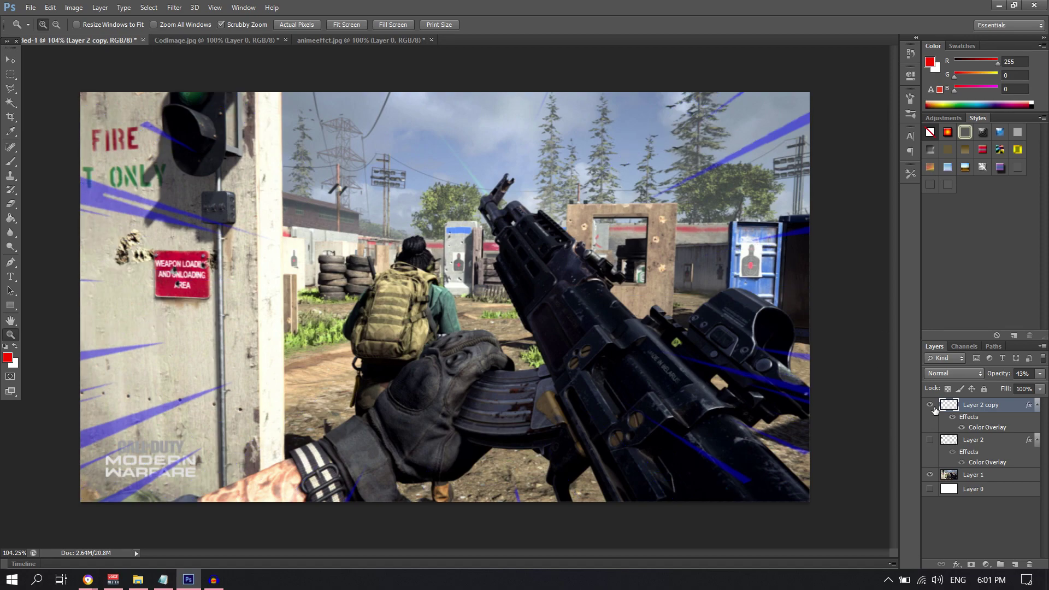
click(929, 405)
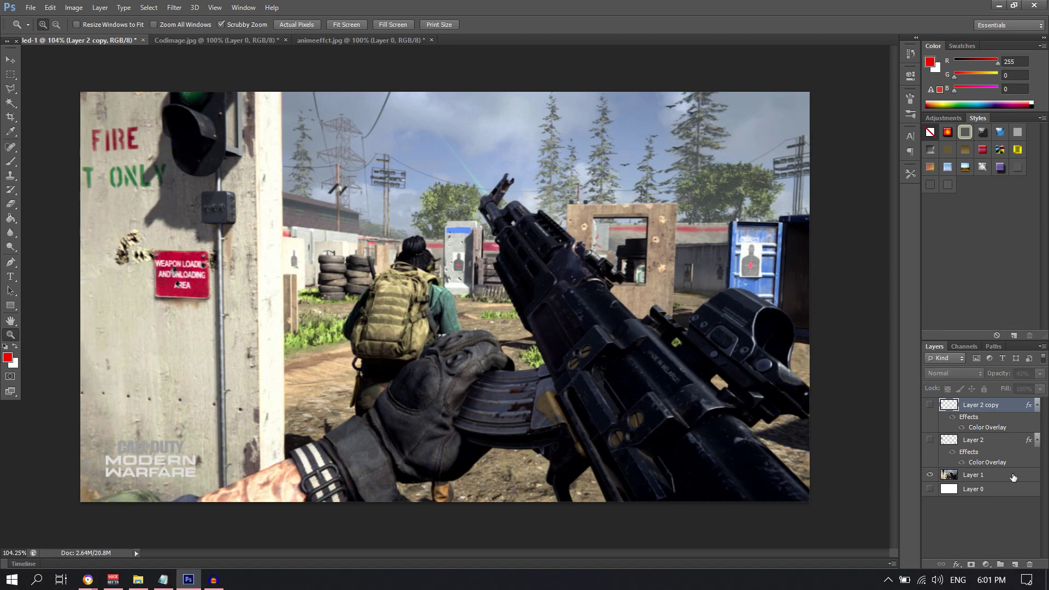
click(1012, 475)
drag(656, 371, 623, 351)
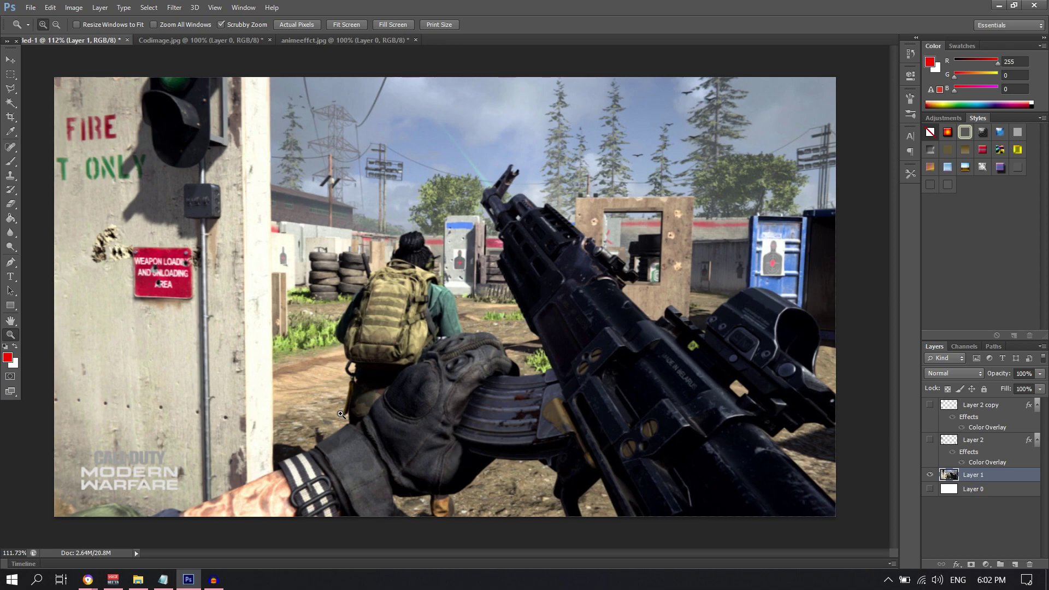
- Switch to the browser, examine the thumbnails in the YouTube results for modern warfare, and return to Photoshop
mouse_move(87, 580)
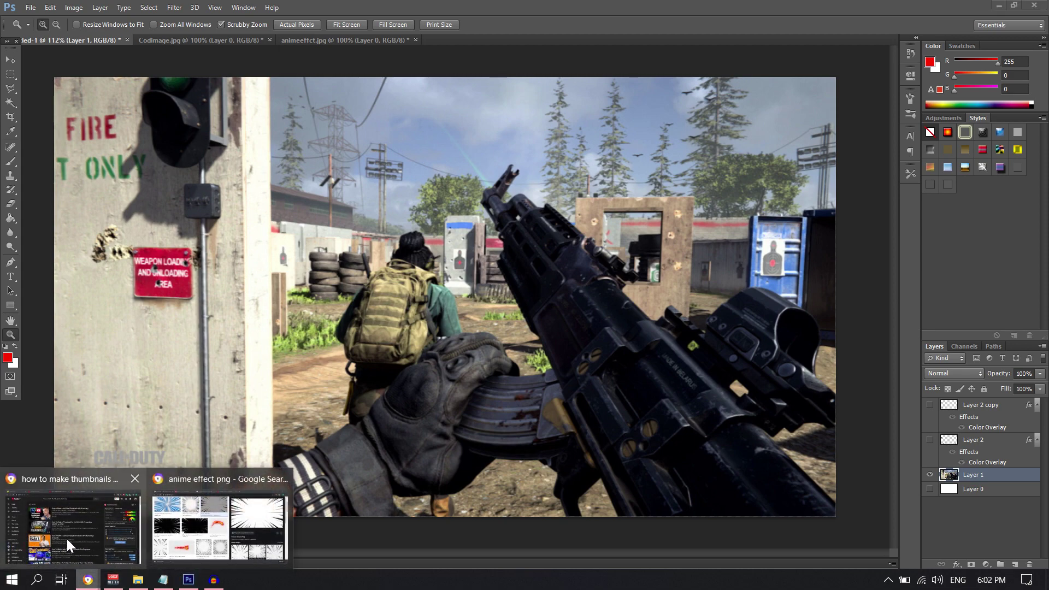
click(218, 524)
click(568, 11)
scroll(421, 318, up, 20)
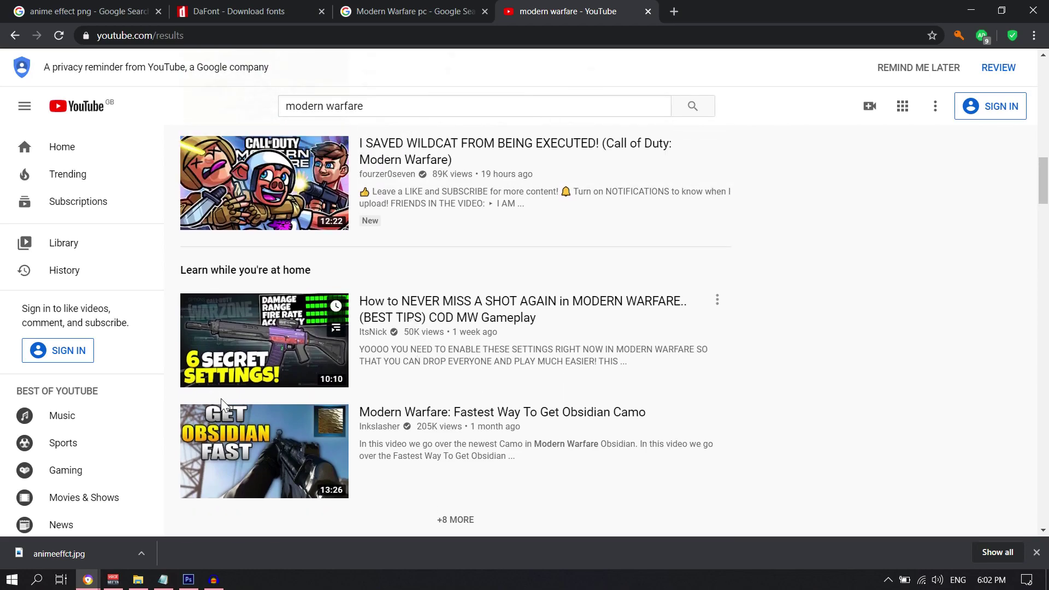
scroll(345, 363, up, 4)
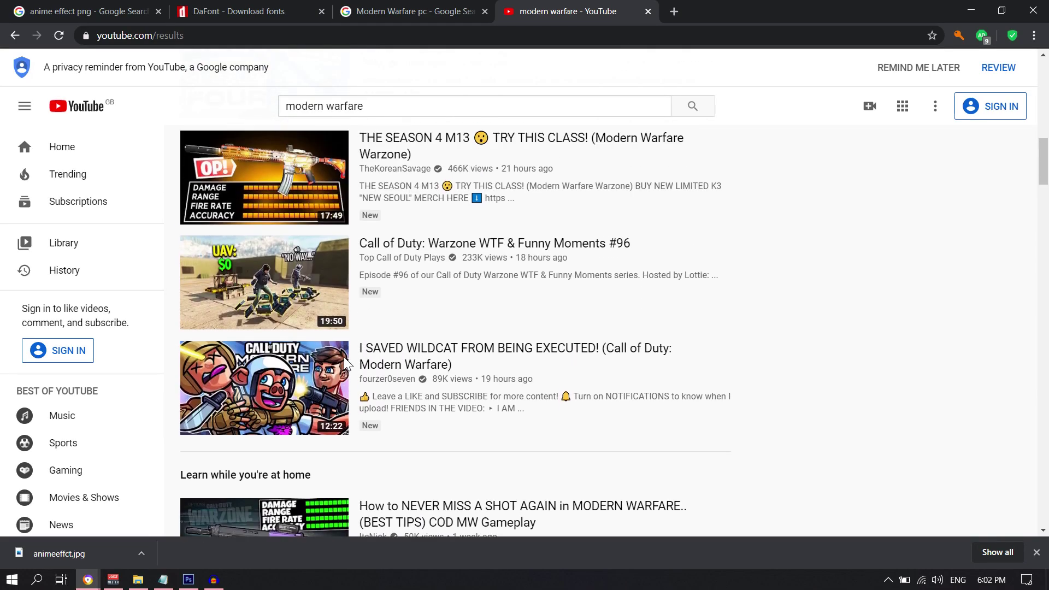
scroll(345, 363, up, 4)
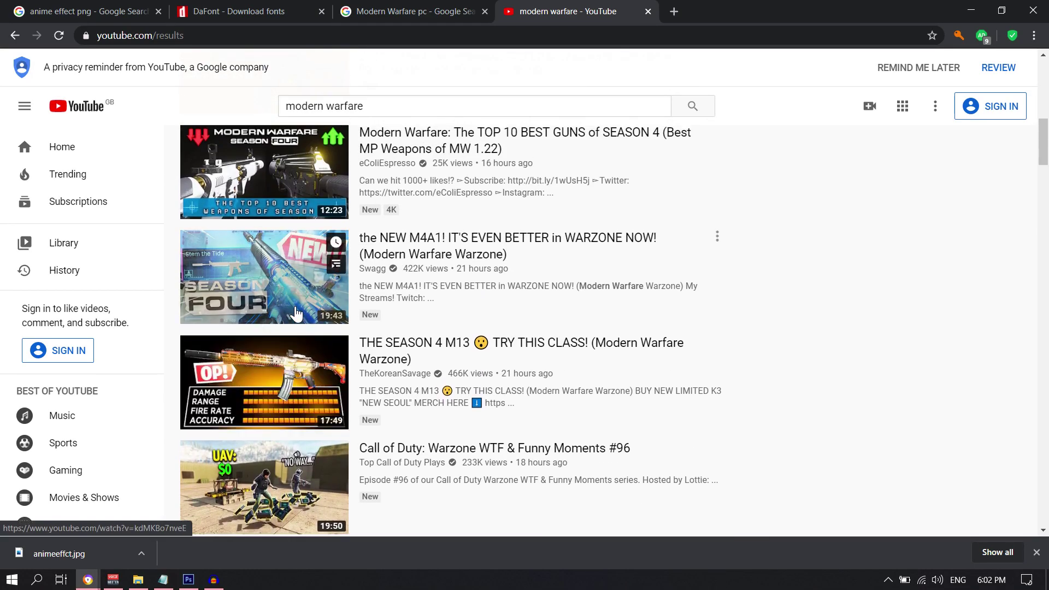
scroll(240, 319, up, 4)
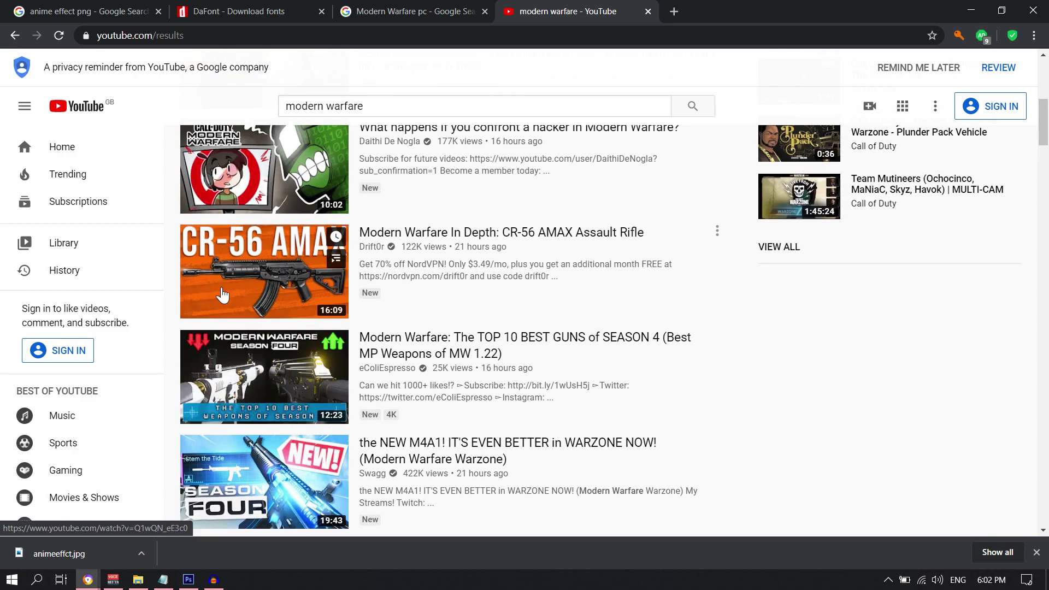
scroll(223, 295, up, 6)
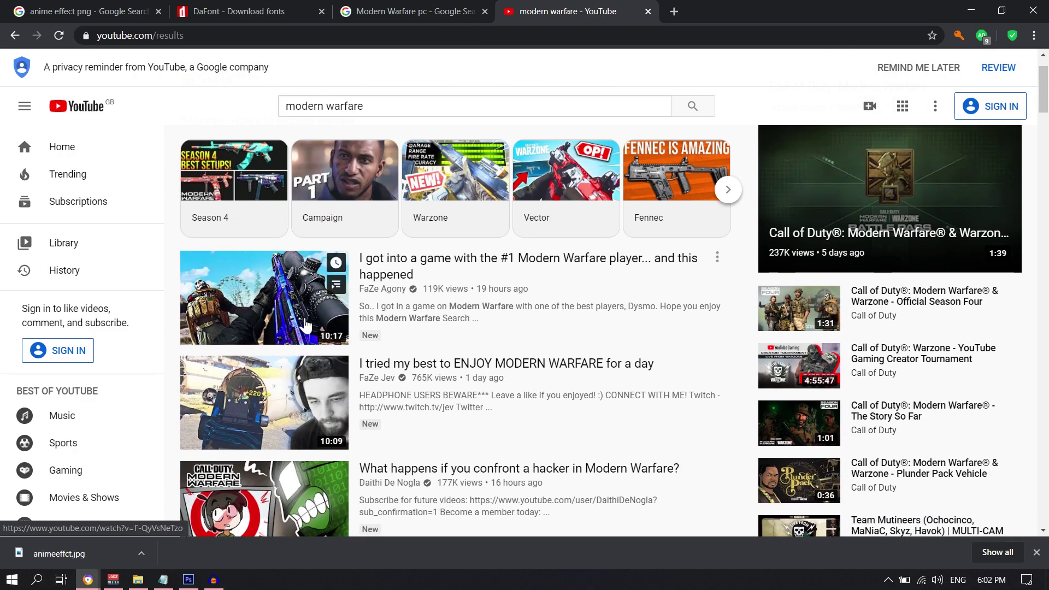
scroll(306, 341, up, 1)
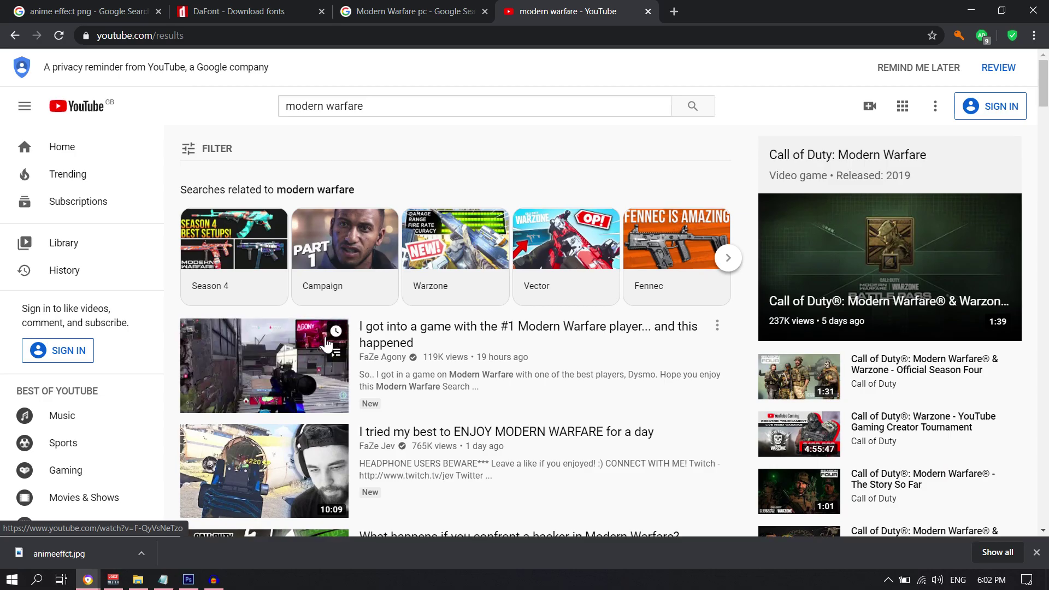
scroll(326, 345, down, 12)
click(188, 580)
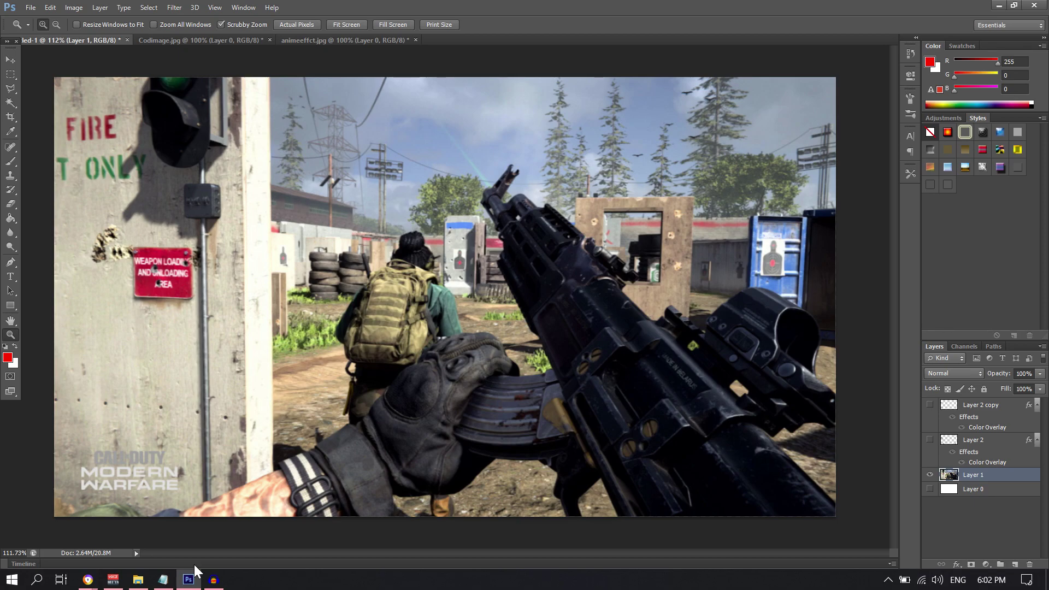
scroll(500, 291, down, 4)
scroll(491, 288, up, 5)
scroll(487, 289, down, 3)
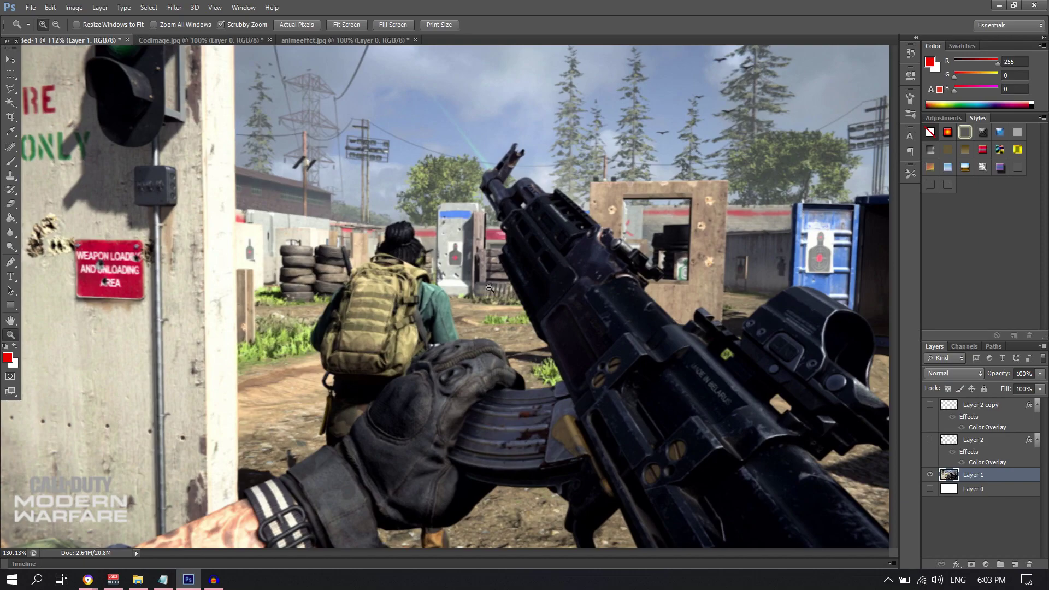
- Outline the rifle, gloved hand and forearm in the gameplay image with a closed Polygonal Lasso selection
scroll(483, 284, up, 1)
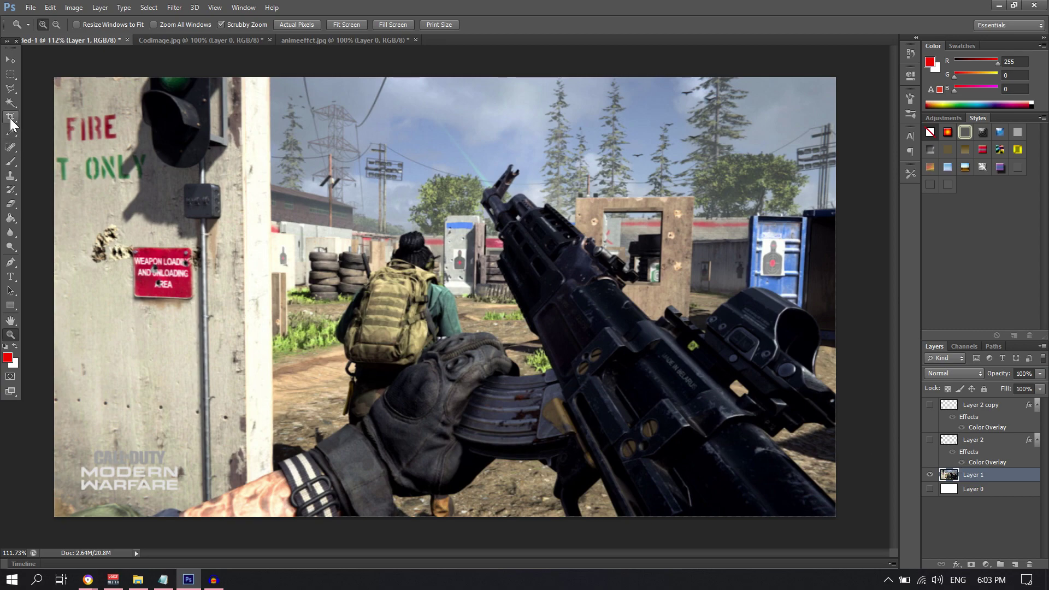
key(l)
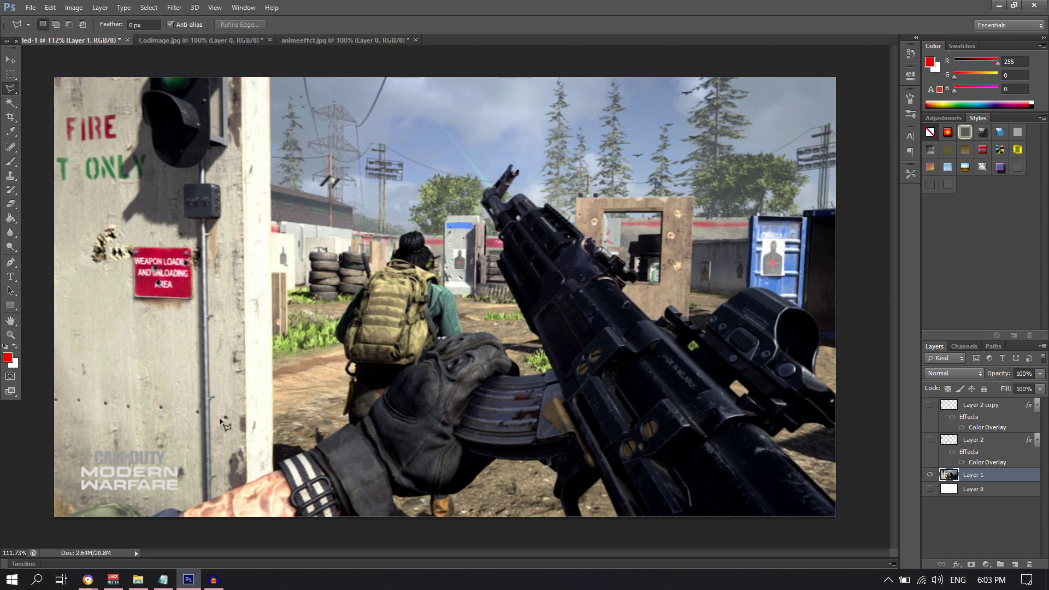
click(170, 517)
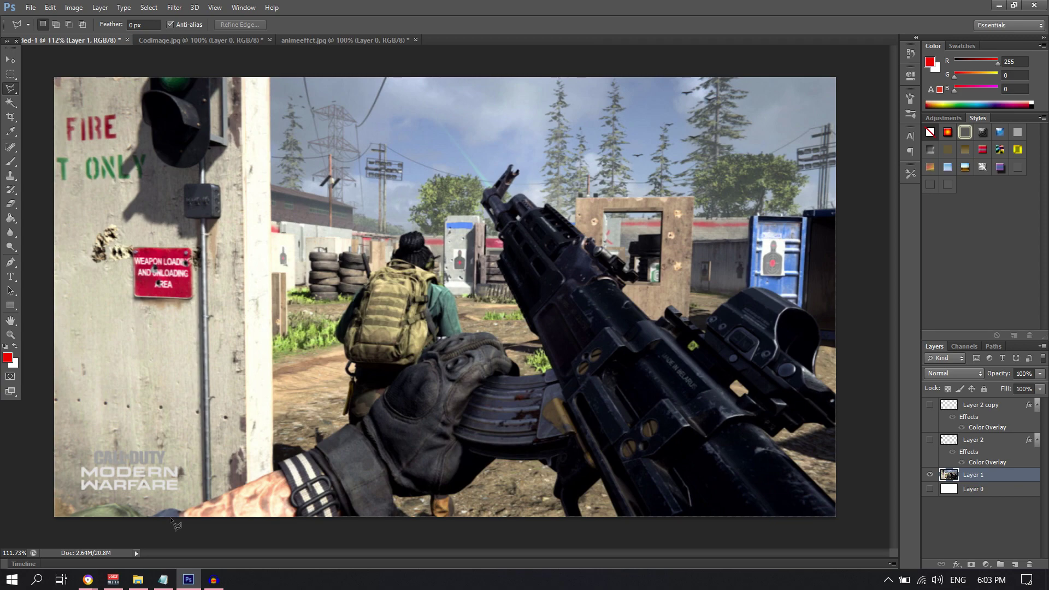
click(279, 461)
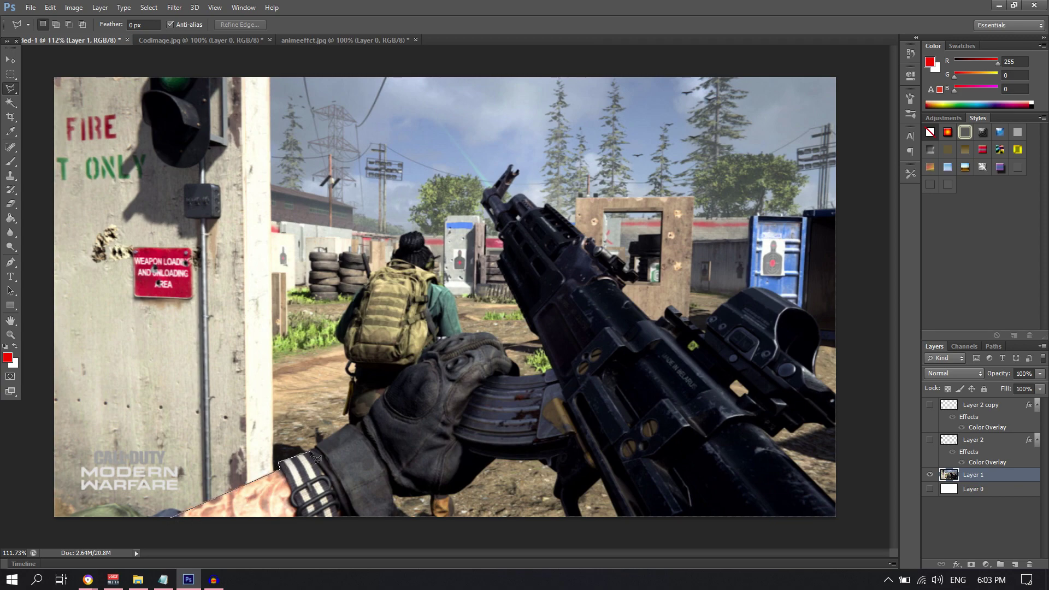
click(363, 420)
click(373, 405)
click(503, 344)
click(506, 356)
click(519, 372)
click(545, 375)
click(551, 367)
click(540, 335)
click(497, 262)
click(482, 202)
click(512, 164)
click(518, 173)
click(501, 200)
click(508, 203)
click(523, 194)
click(545, 204)
click(583, 238)
click(603, 247)
click(626, 268)
click(640, 275)
click(622, 285)
click(650, 322)
click(673, 309)
click(705, 333)
click(735, 294)
click(794, 297)
click(819, 338)
click(815, 365)
click(836, 407)
click(795, 432)
click(773, 438)
click(839, 523)
click(621, 530)
click(582, 518)
click(498, 460)
click(436, 495)
click(393, 494)
click(381, 518)
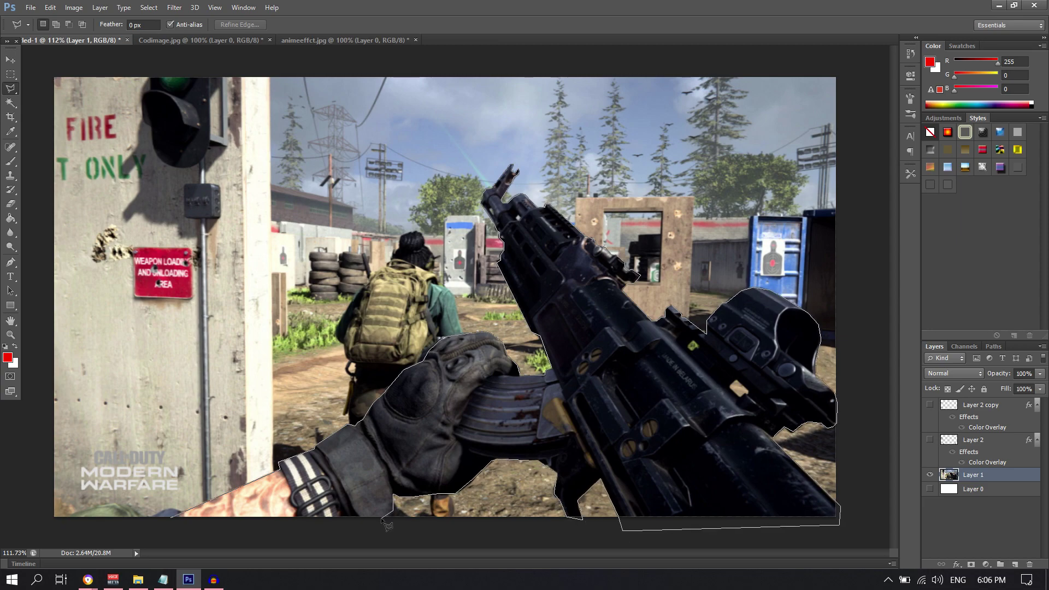
click(172, 520)
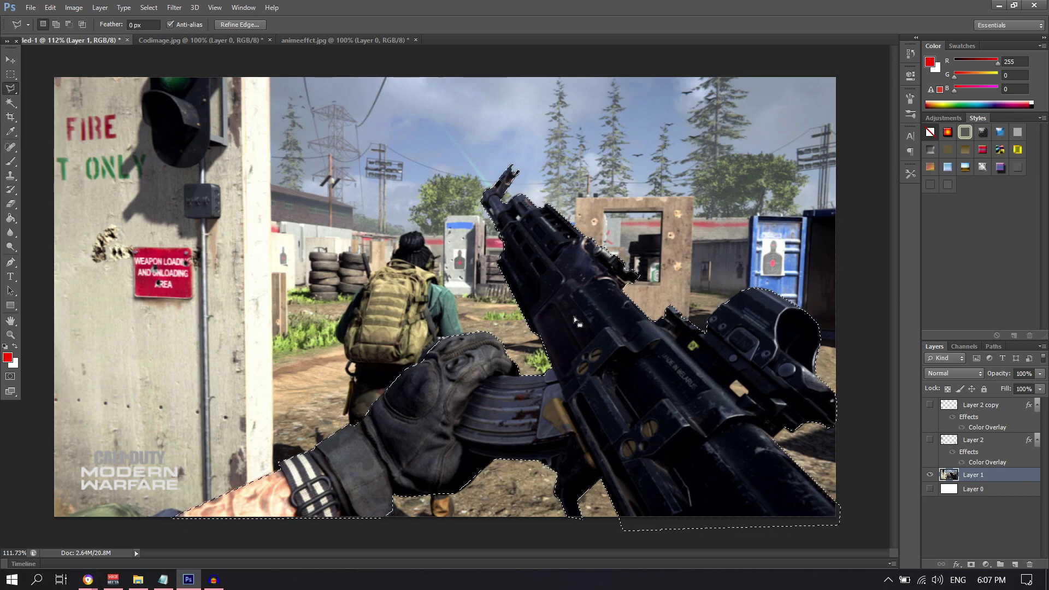
key(v)
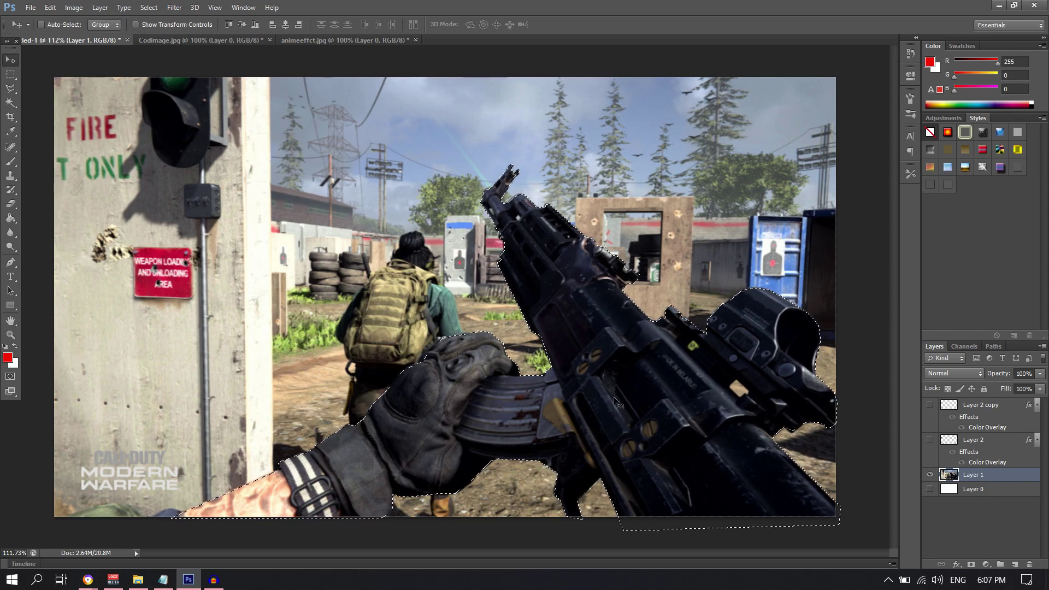
drag(675, 399, 500, 361)
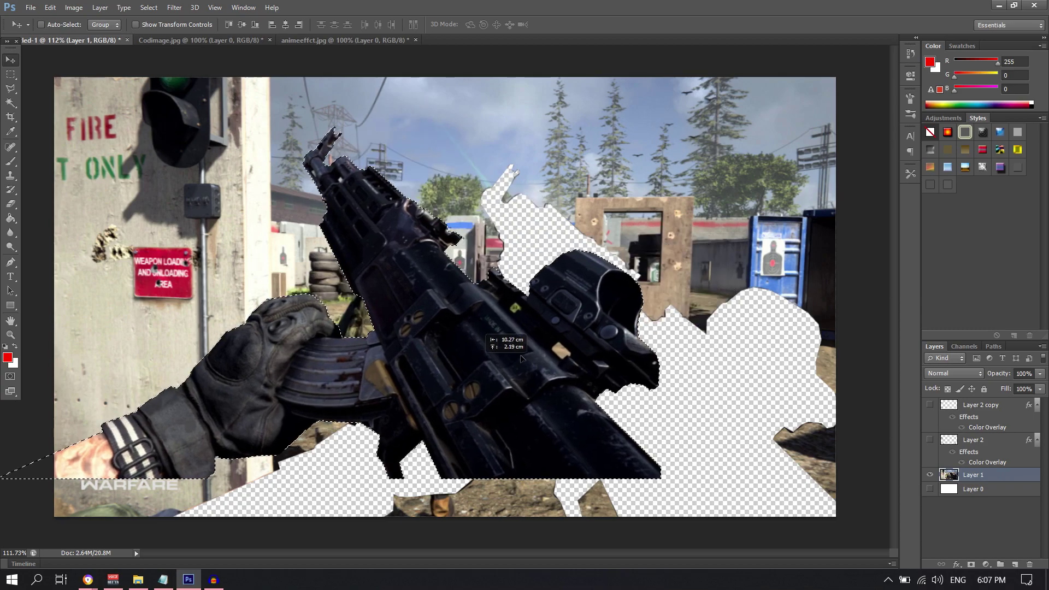
key(ctrl+alt+z)
key(ctrl+alt+z)
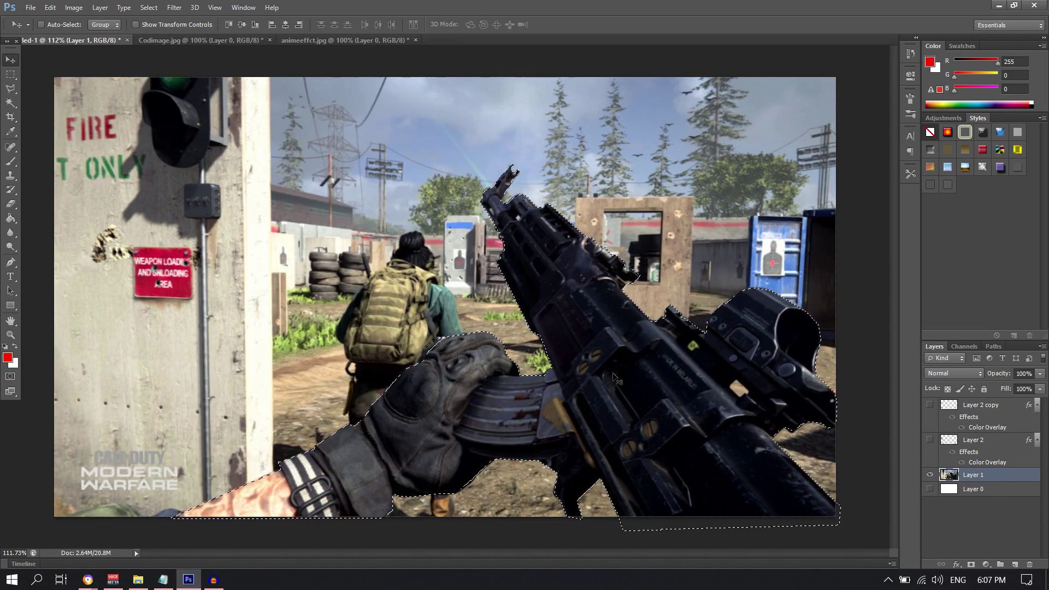
- Copy the selected rifle and arm from Layer 1 to a new layer and check it by toggling its visibility
key(ctrl+j)
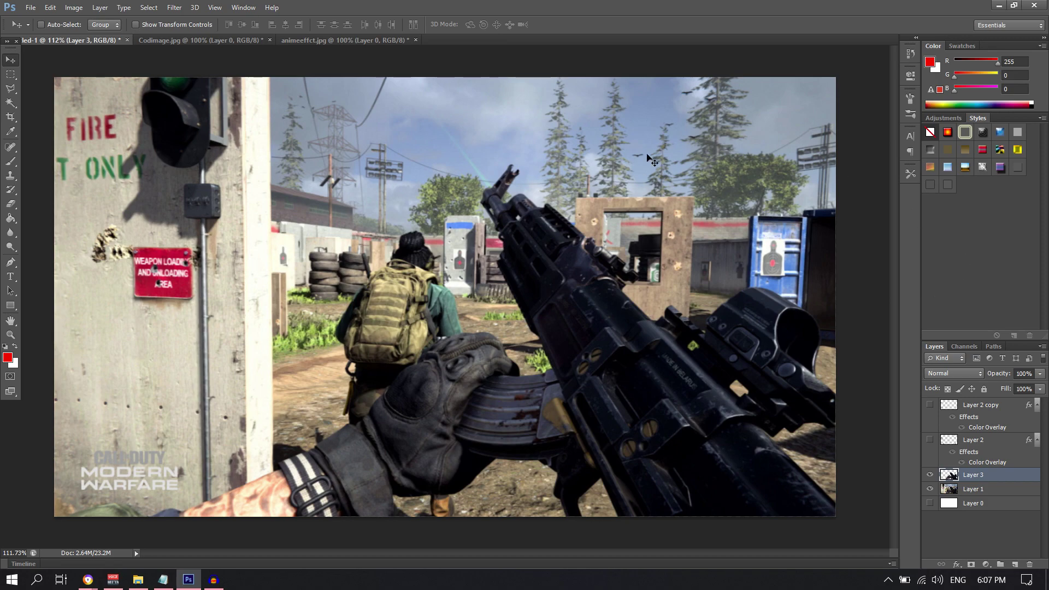
click(975, 490)
click(988, 475)
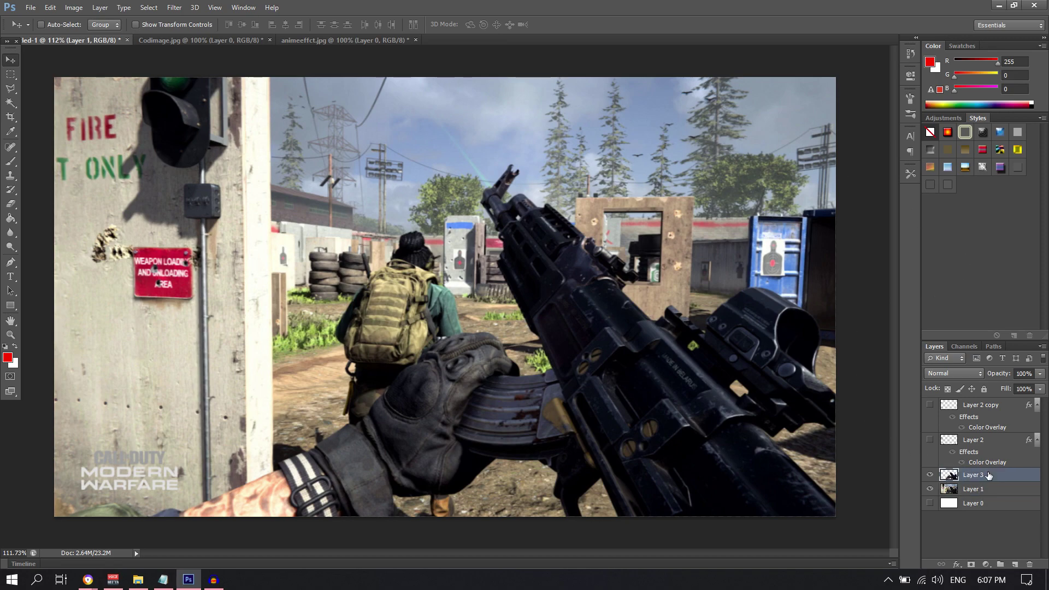
click(929, 475)
click(930, 479)
double_click(1022, 475)
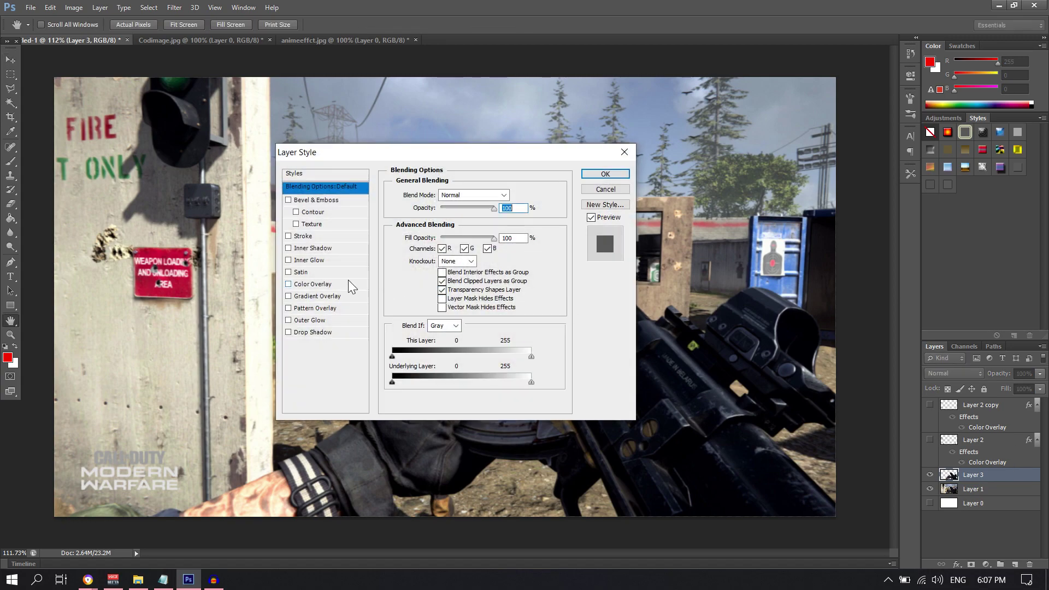
click(313, 284)
drag(415, 159, 285, 132)
click(156, 254)
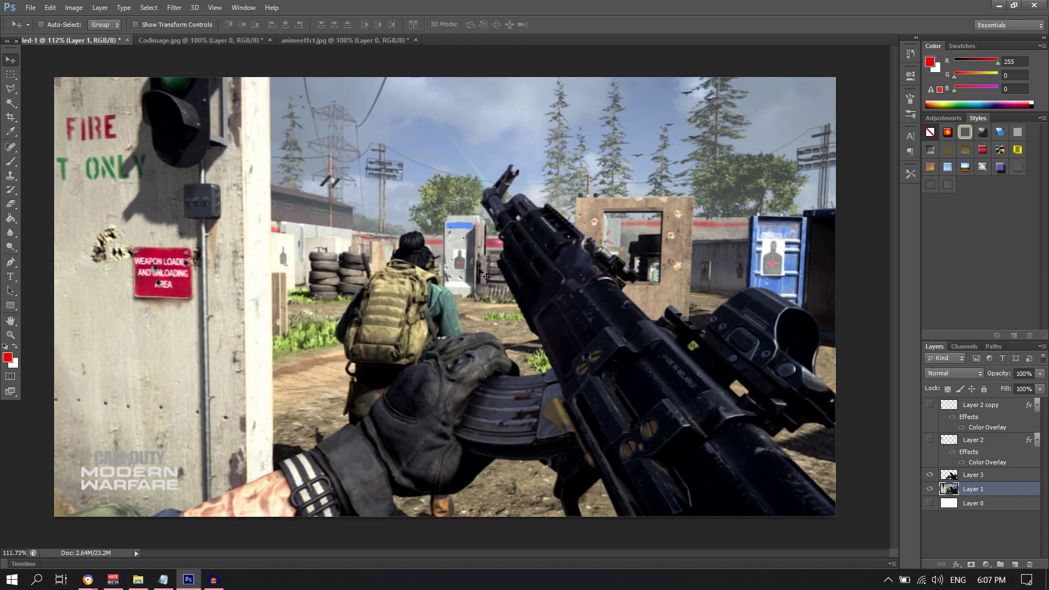
- Add a Color Overlay style to the gameplay background, Layer 1, with the blend mode set to Saturation
double_click(1014, 490)
drag(423, 161, 386, 148)
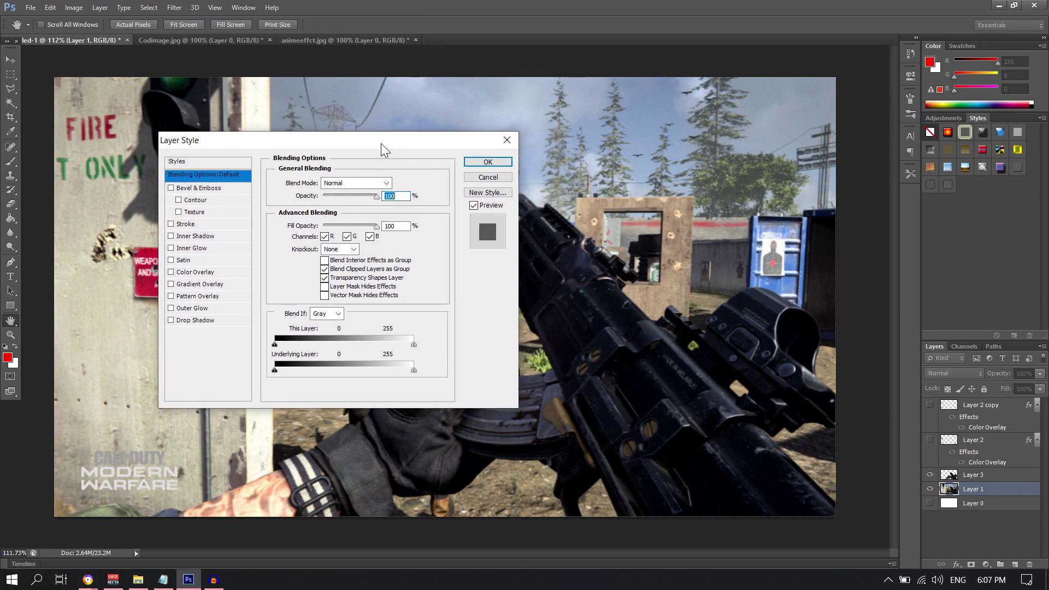
click(195, 321)
click(171, 320)
click(171, 272)
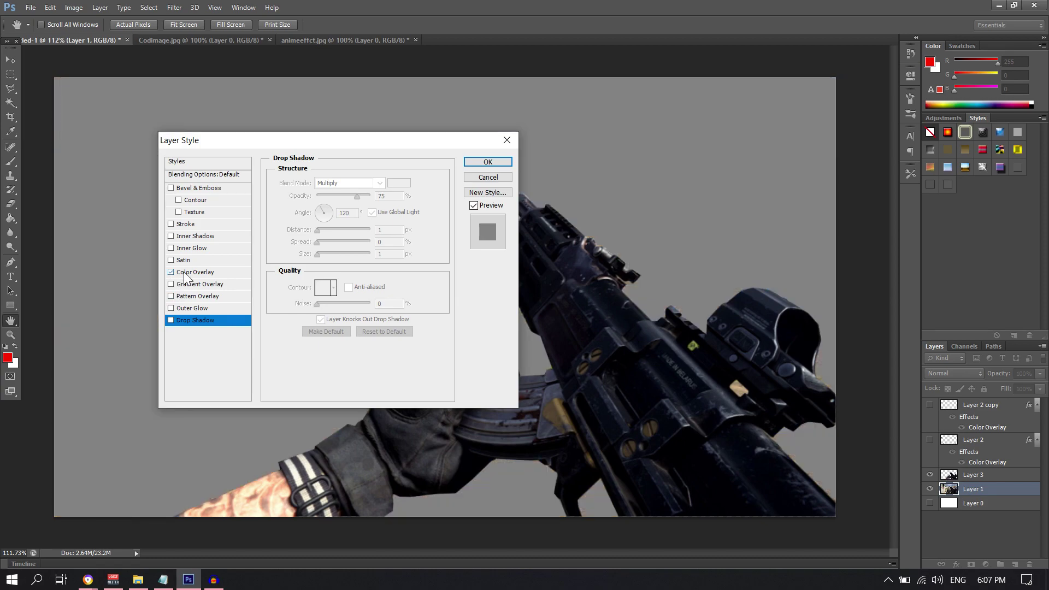
click(185, 272)
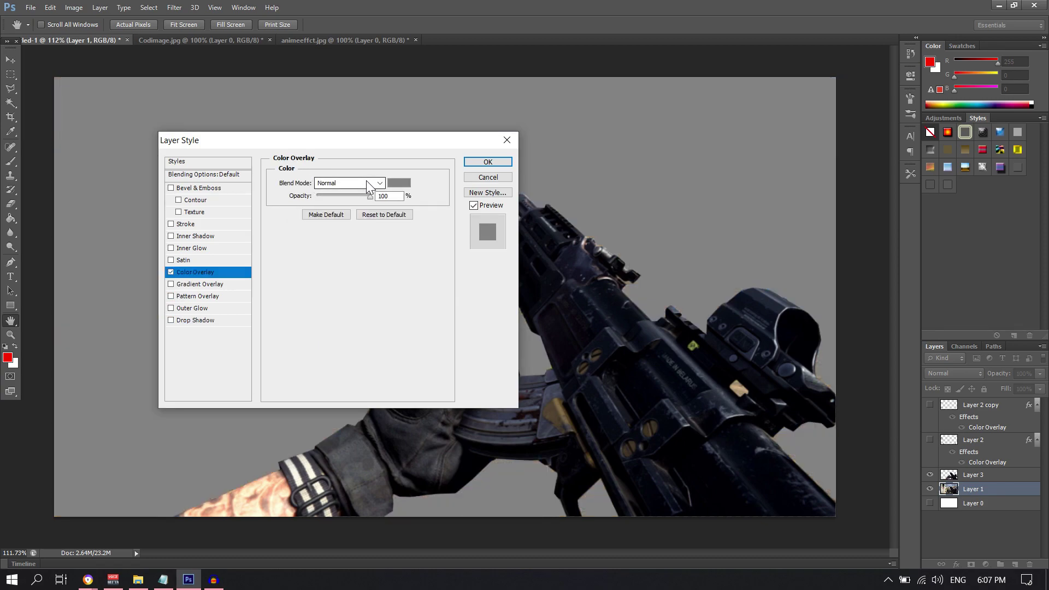
click(342, 182)
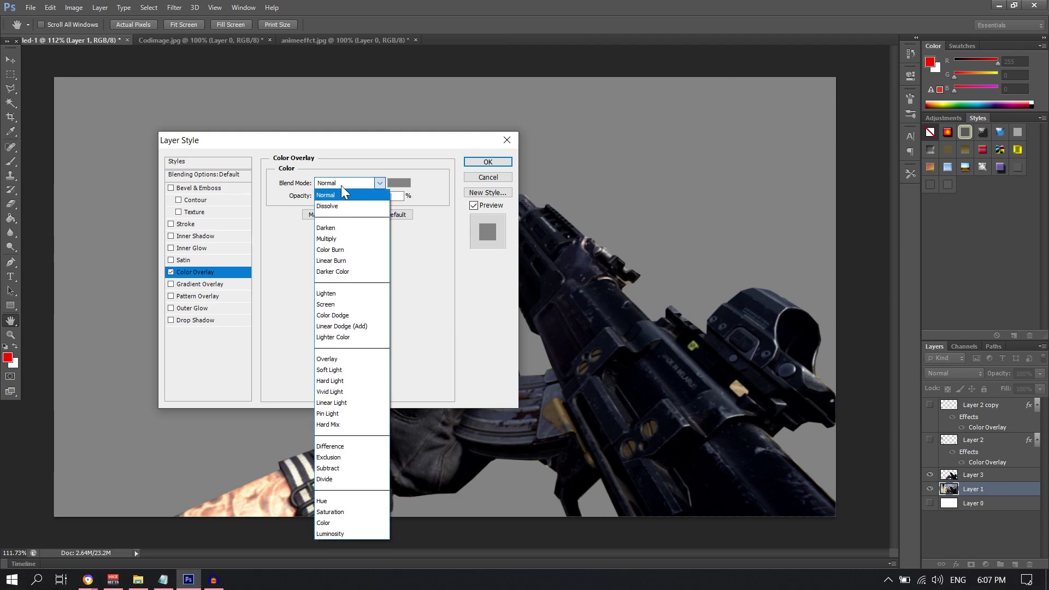
click(330, 512)
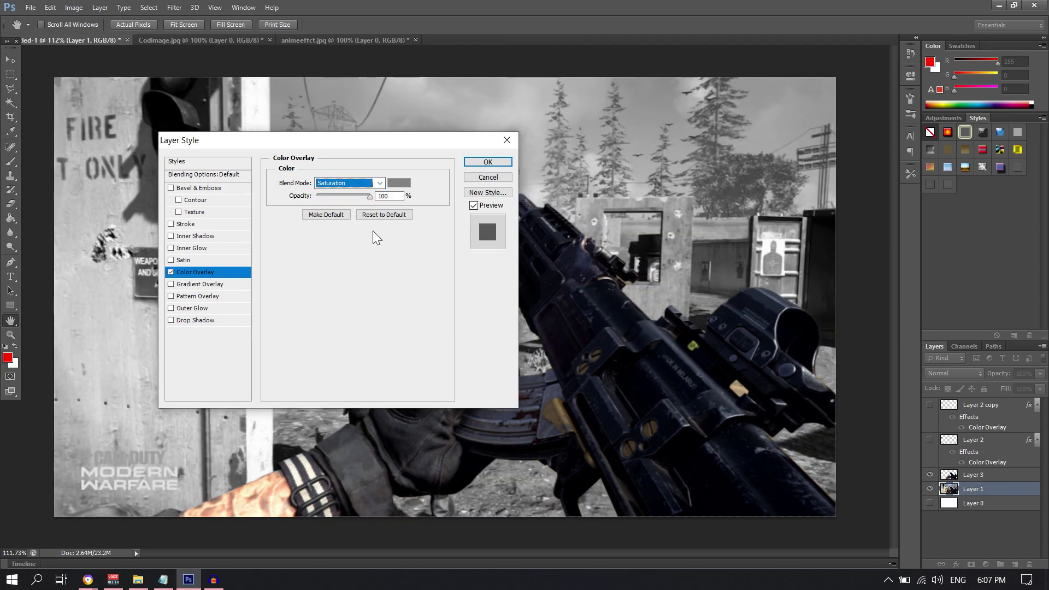
- Try black (#000000) as the overlay color on the background and vary the overlay's opacity
click(399, 183)
click(1011, 235)
drag(413, 143, 914, 201)
click(904, 236)
drag(764, 371, 700, 405)
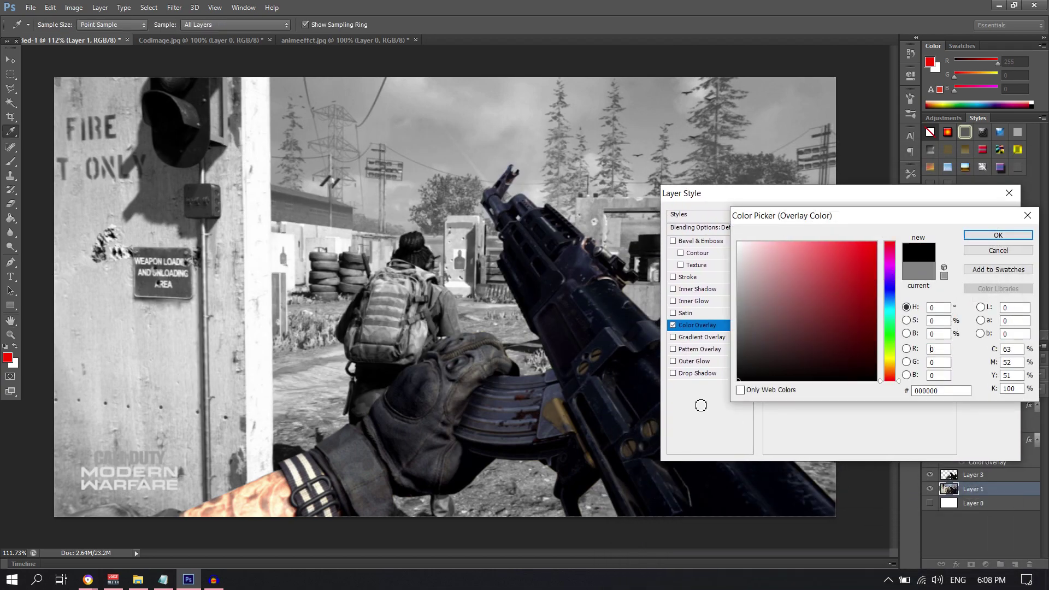
click(991, 234)
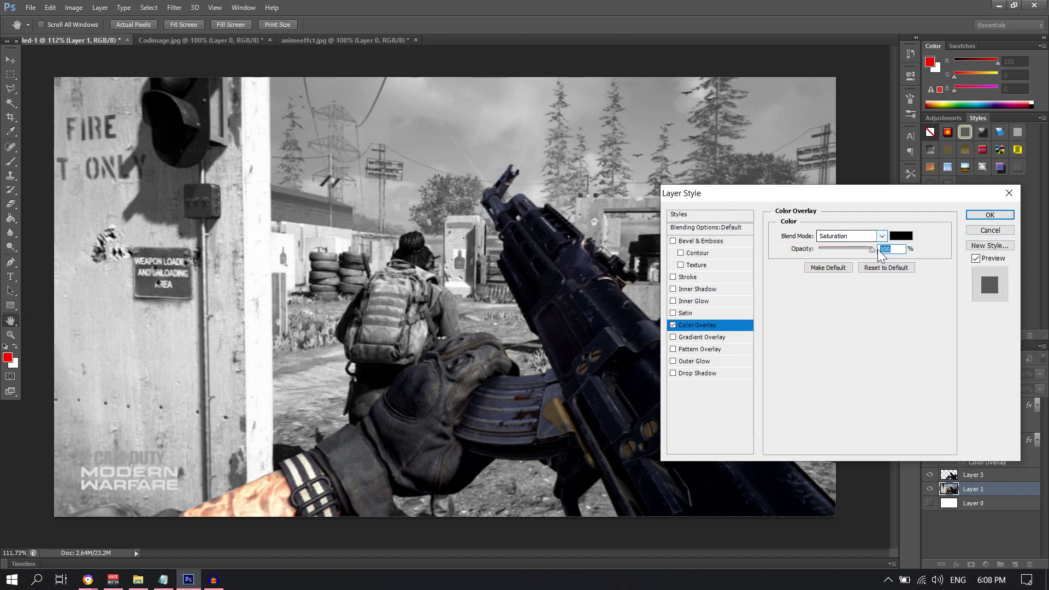
drag(832, 257, 858, 249)
- Set the background's overlay color to pure red (#ff0000)
click(900, 235)
click(852, 256)
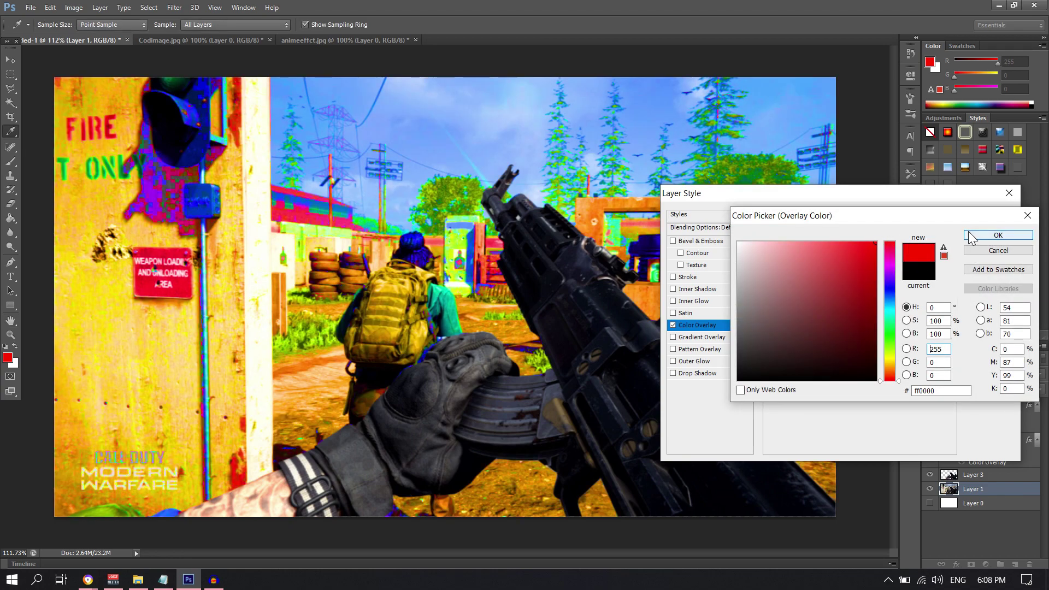
click(1021, 236)
- Lower the red Saturation overlay's opacity to 23%, compare with the effect switched off, and apply the layer style
drag(860, 195, 916, 85)
drag(926, 138, 824, 146)
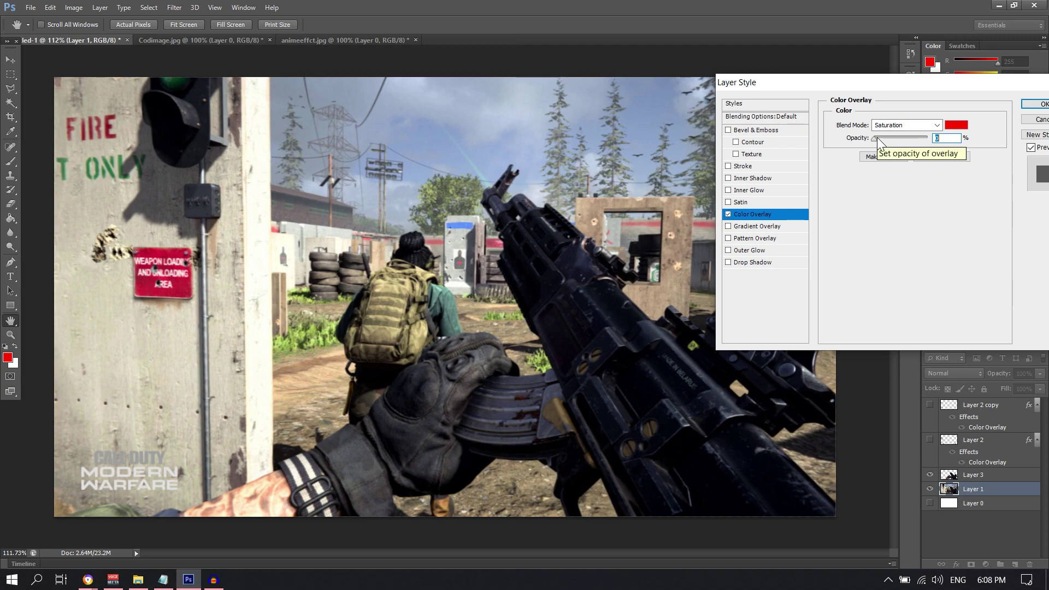
drag(873, 140, 883, 138)
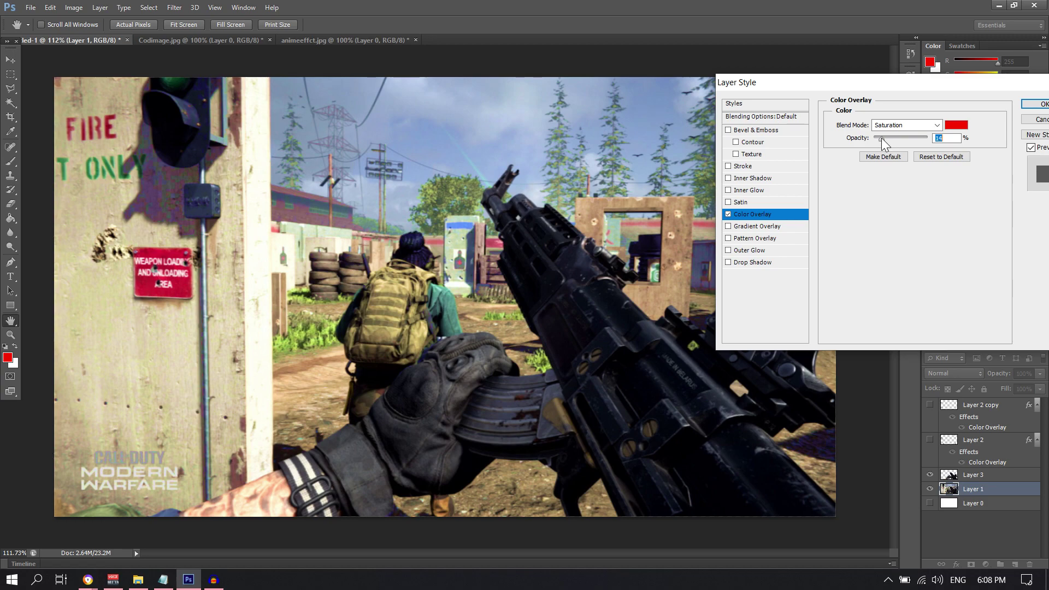
drag(896, 89, 868, 247)
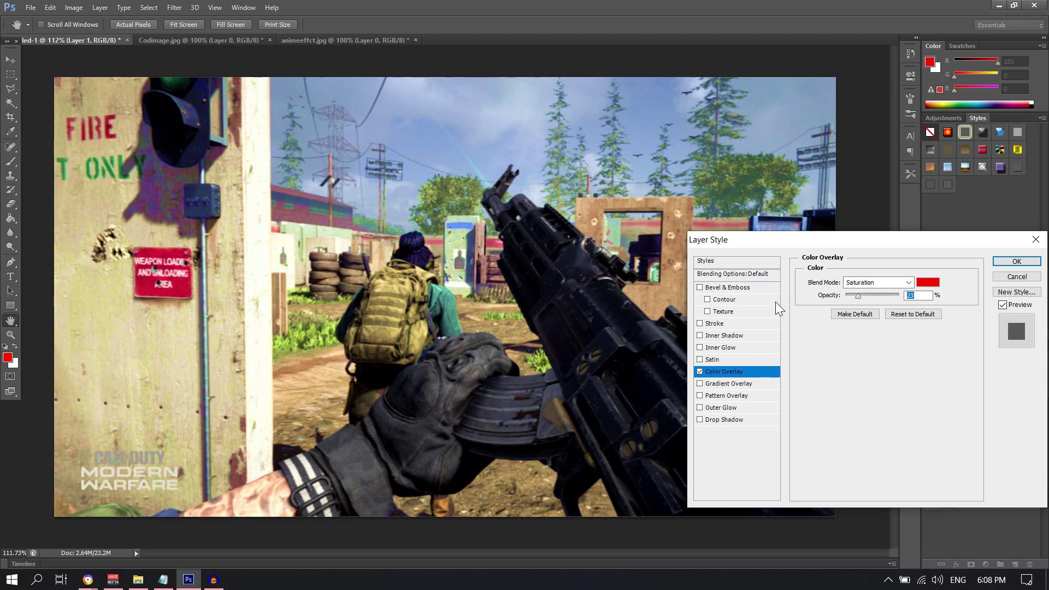
click(700, 372)
drag(840, 250, 511, 231)
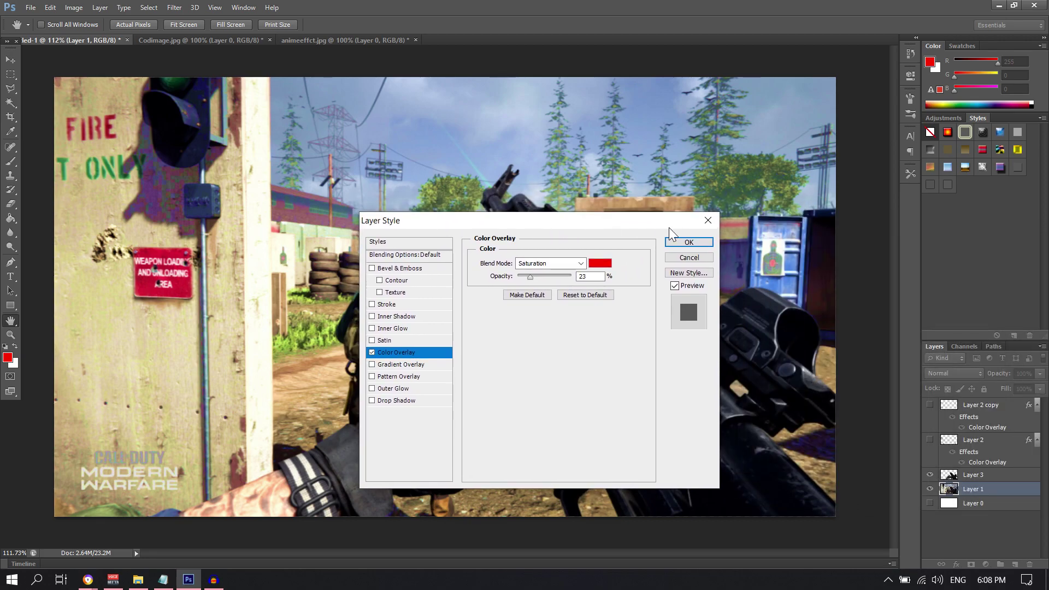
click(701, 242)
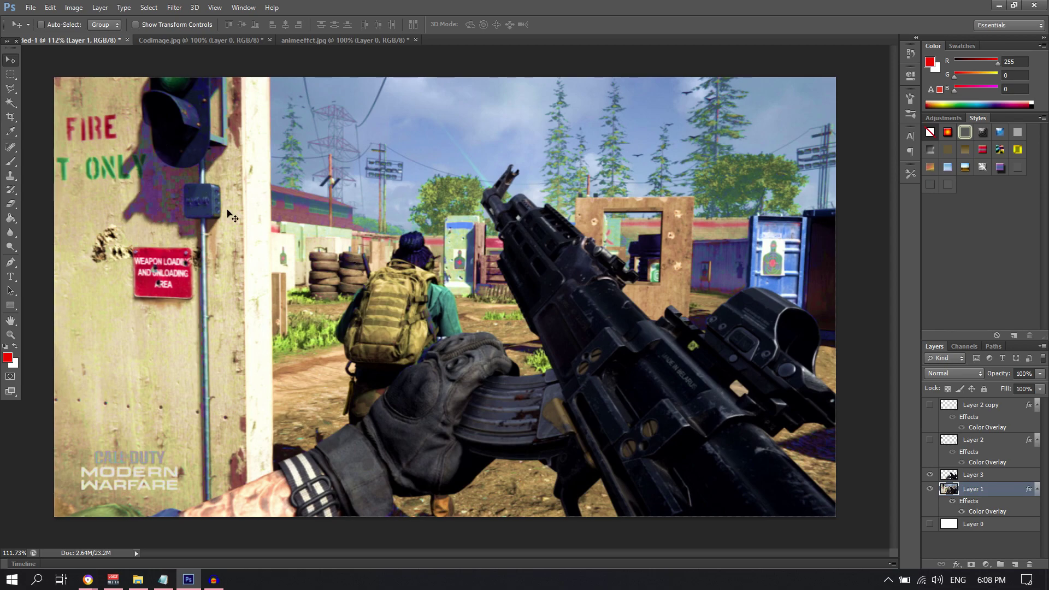
- Show both speed-lines layers, Layer 2 and Layer 2 copy
key(z)
mouse_move(474, 281)
mouse_down()
mouse_move(442, 282)
mouse_move(476, 285)
mouse_up()
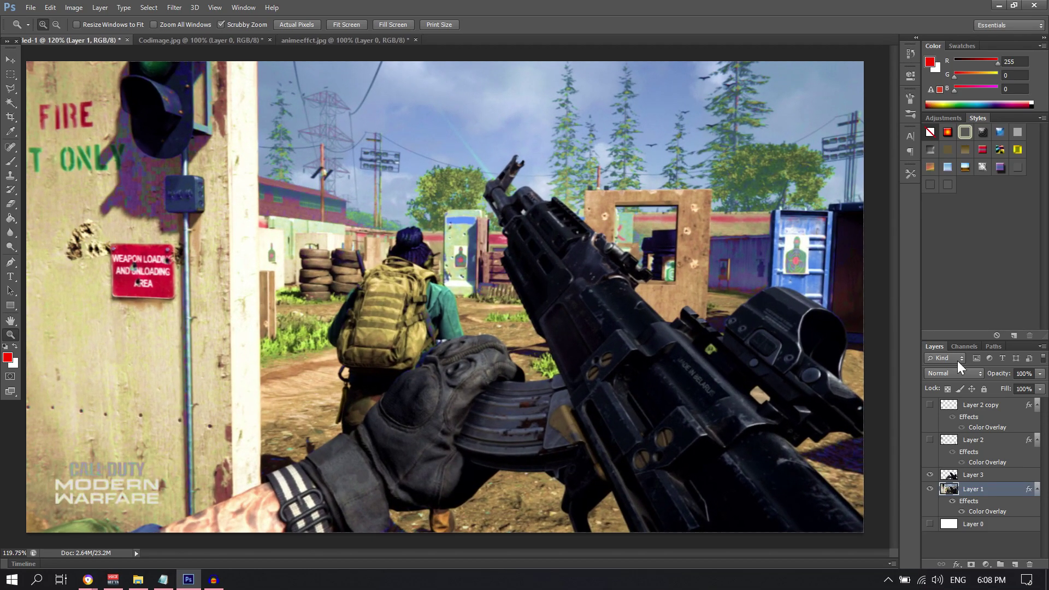
click(930, 441)
click(930, 406)
drag(548, 307, 520, 264)
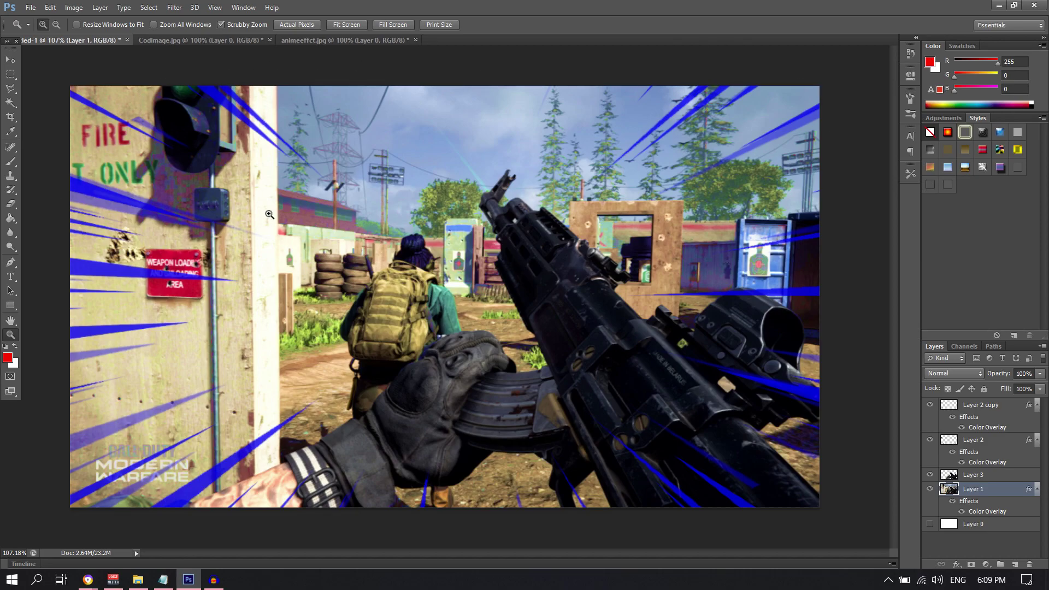
- Move the rifle cutout, Layer 3, above both speed-lines layers in the layer stack
click(992, 479)
drag(999, 475, 972, 397)
mouse_move(650, 340)
mouse_down()
mouse_move(602, 336)
mouse_move(642, 333)
mouse_up()
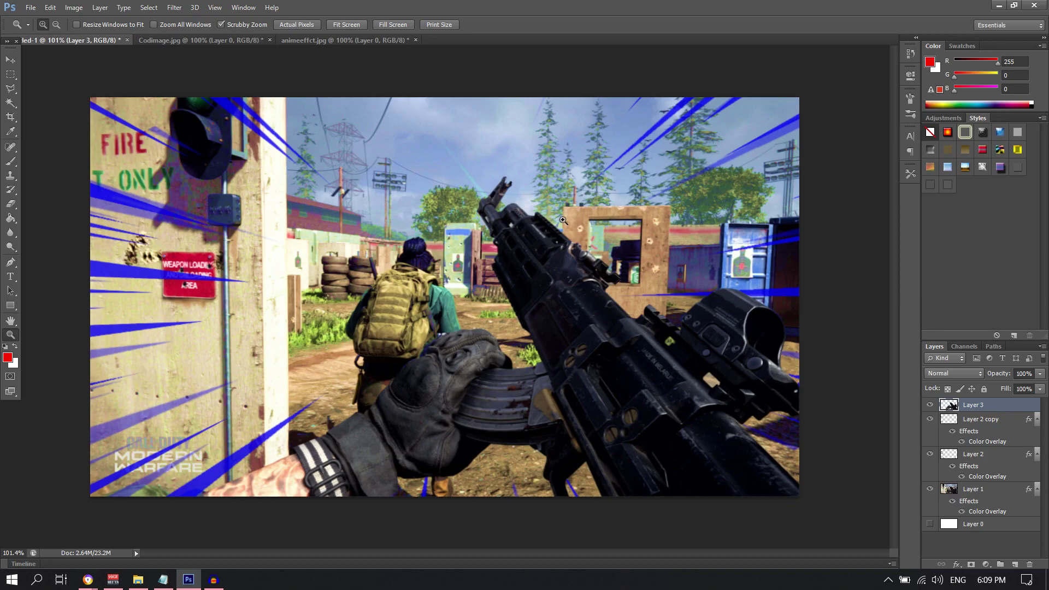
- Add a black Drop Shadow to the rifle cutout with Normal blend mode and 100% opacity
double_click(1018, 405)
drag(589, 232, 268, 141)
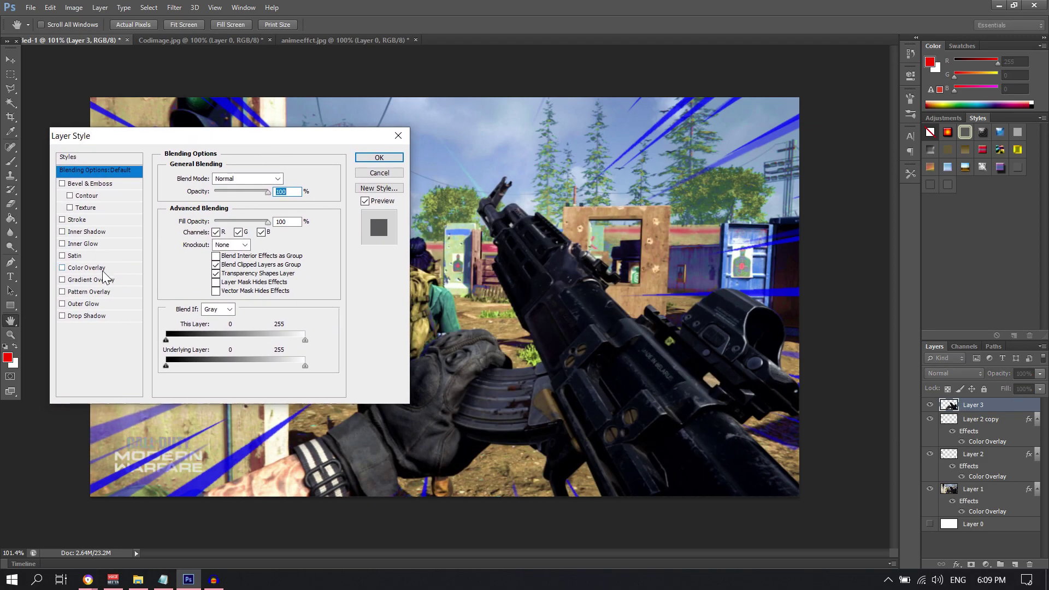
click(86, 316)
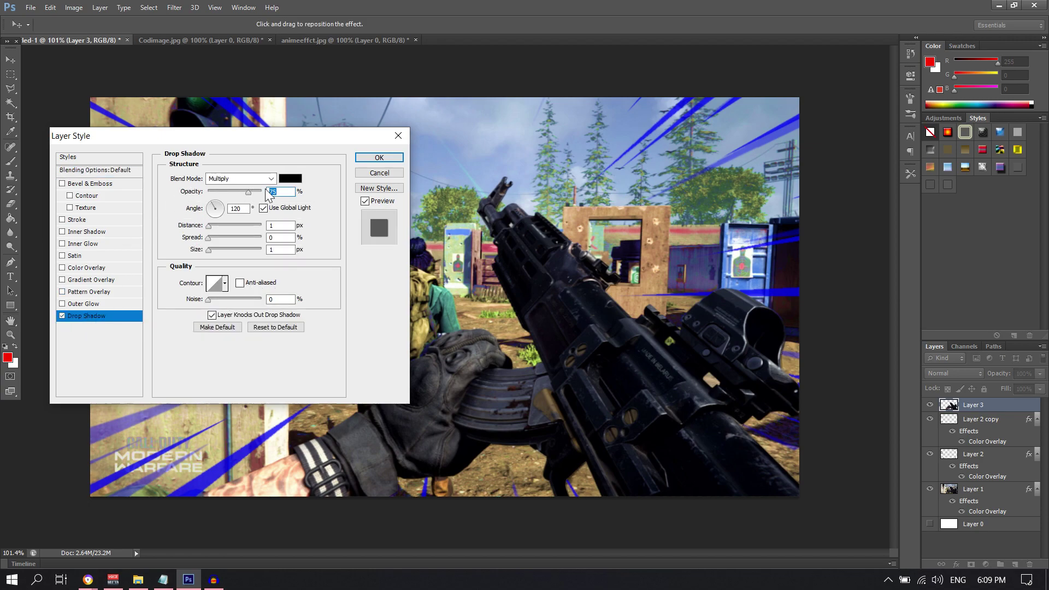
click(250, 180)
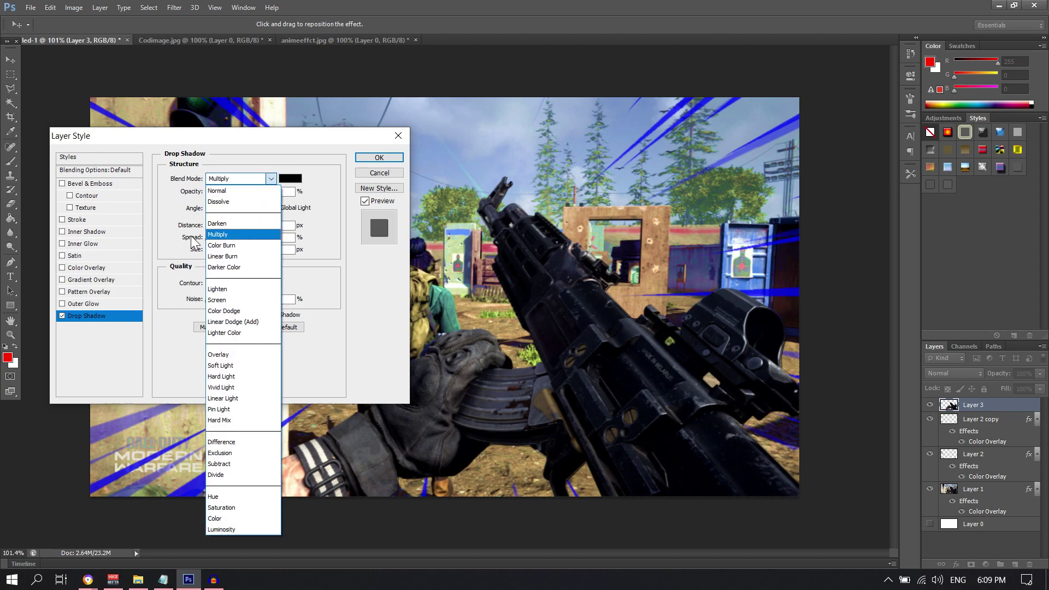
click(229, 190)
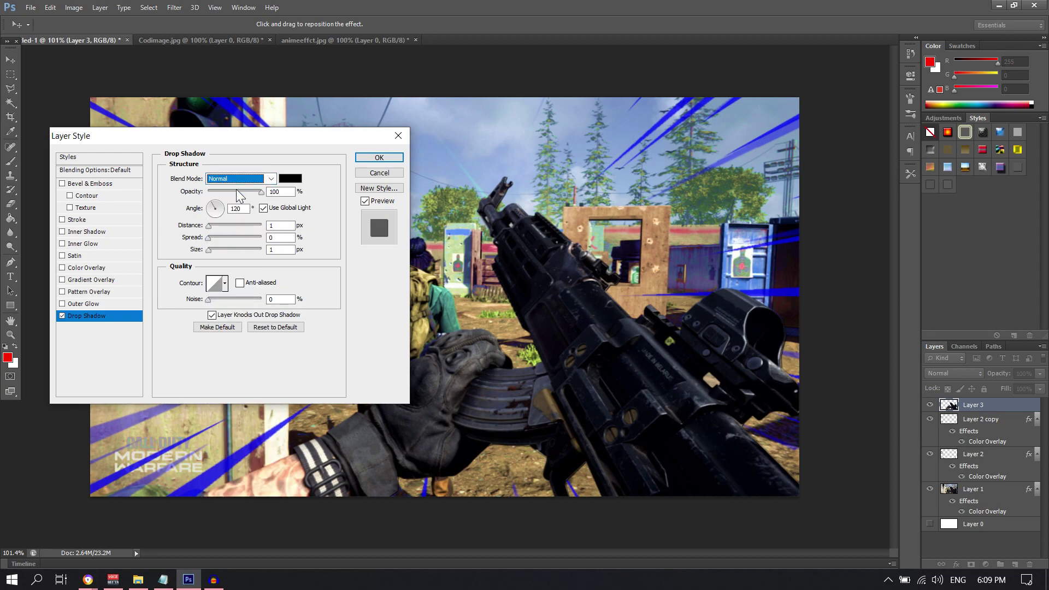
- Set the rifle cutout's Drop Shadow to 0 px distance, about 7% spread and 43 px size, and apply the layer style
click(208, 226)
drag(210, 250, 221, 250)
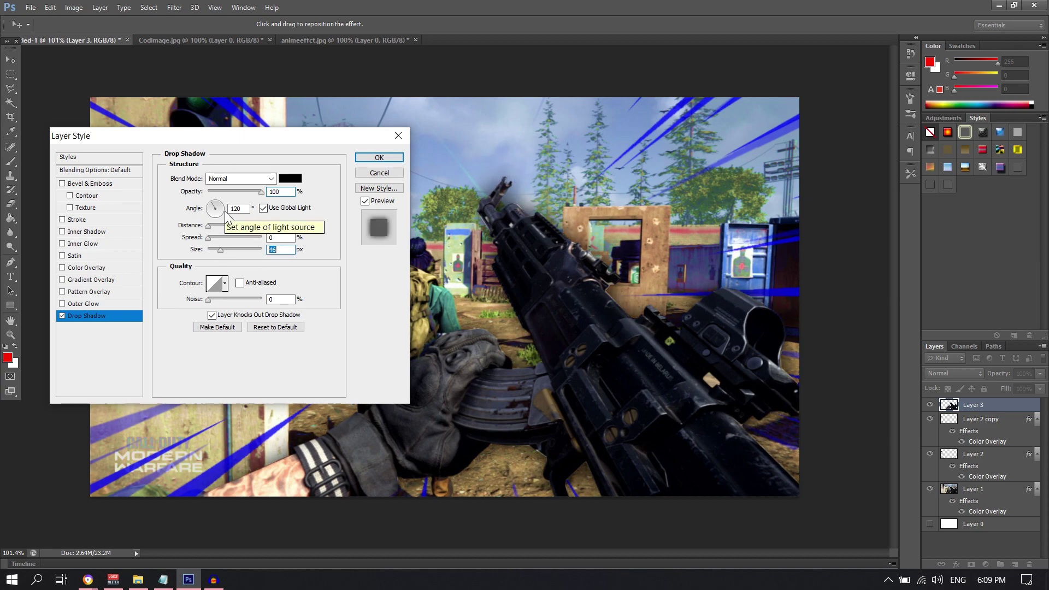
mouse_move(220, 250)
mouse_down()
mouse_move(230, 250)
mouse_move(217, 249)
mouse_up()
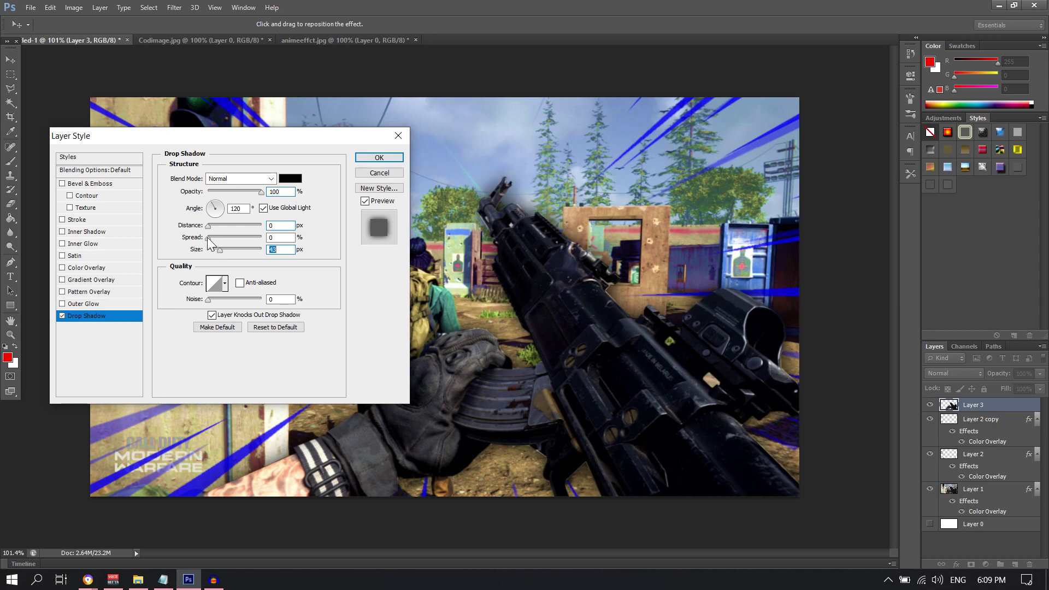
mouse_move(207, 236)
mouse_down()
mouse_move(231, 236)
mouse_move(211, 233)
mouse_up()
drag(257, 142, 241, 300)
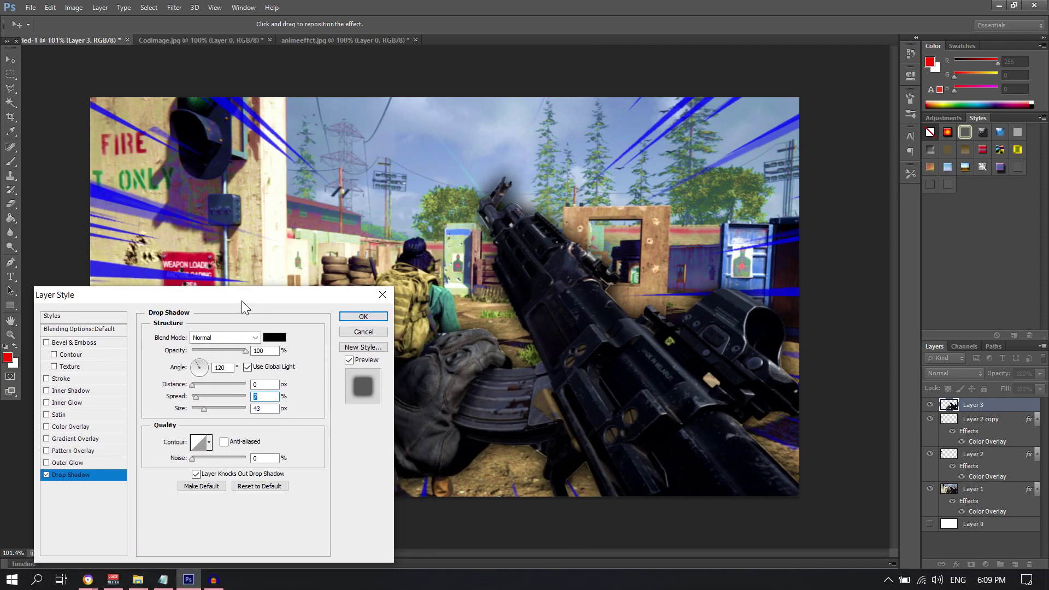
click(373, 316)
- Add a thick white outside Stroke with Normal blend mode and 100% opacity to the rifle cutout, Layer 3
mouse_move(528, 271)
mouse_down()
mouse_move(388, 267)
mouse_move(537, 264)
mouse_up()
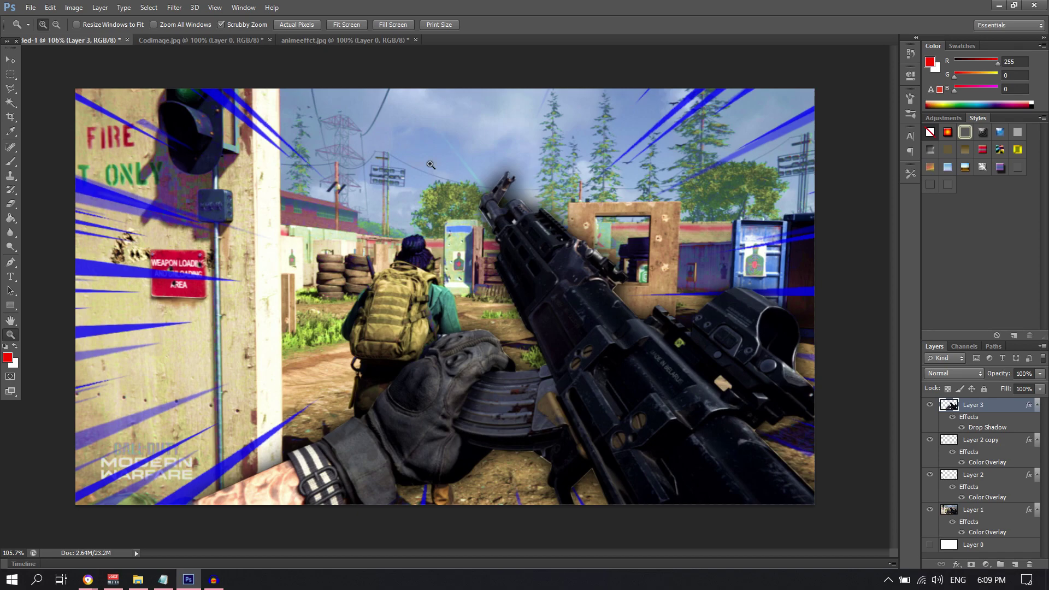
drag(565, 366, 546, 367)
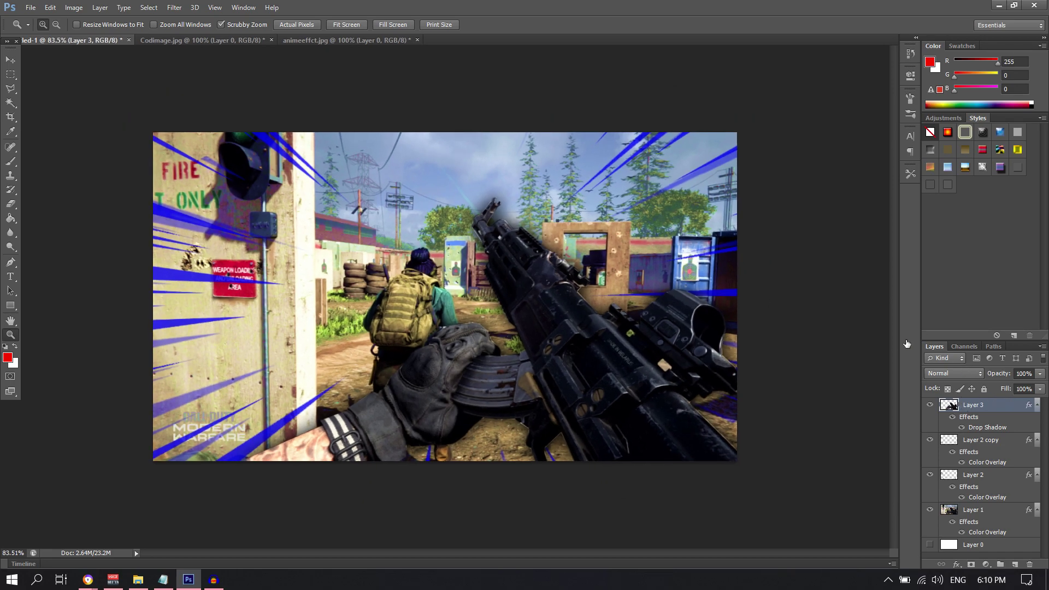
click(46, 377)
drag(169, 365, 154, 226)
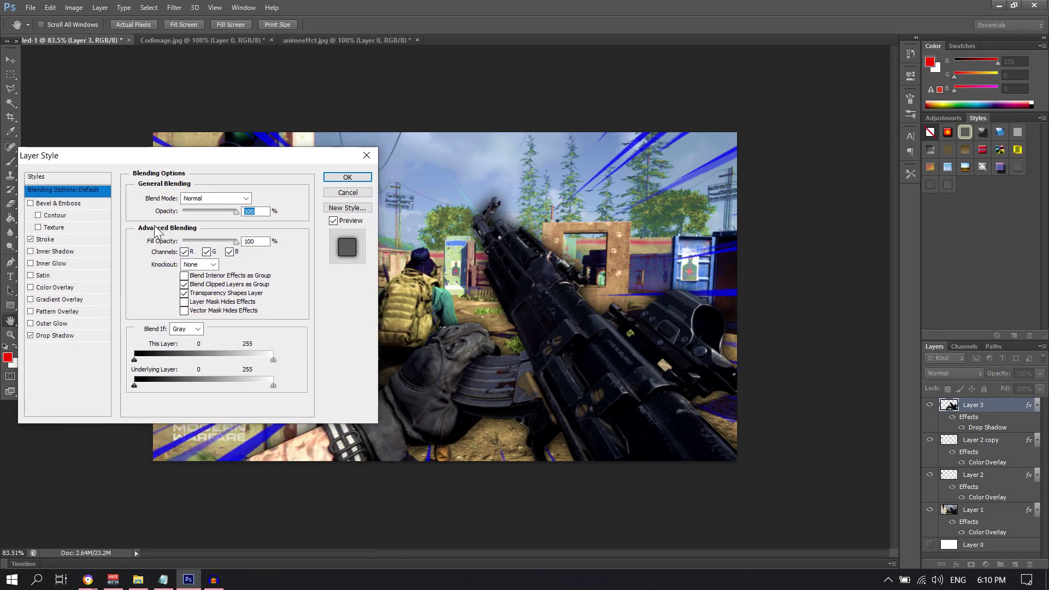
click(66, 238)
click(164, 273)
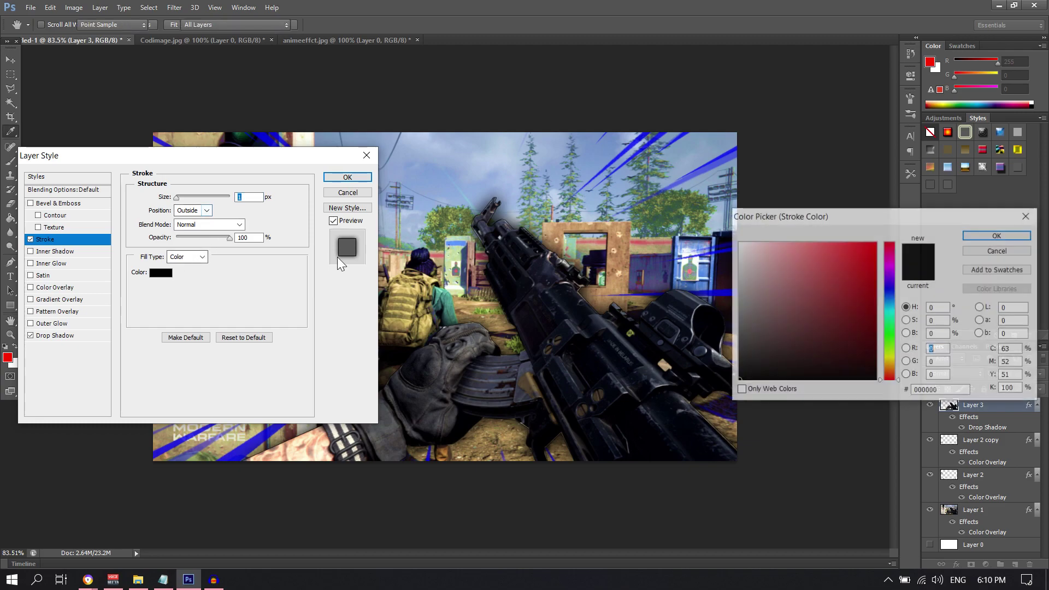
click(747, 264)
click(1018, 236)
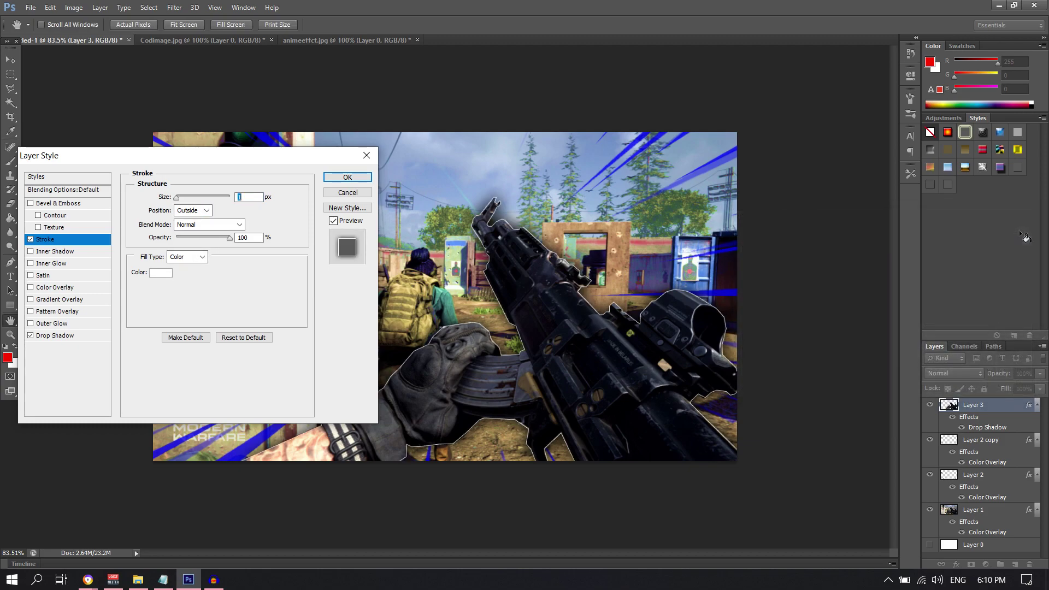
drag(178, 201, 181, 202)
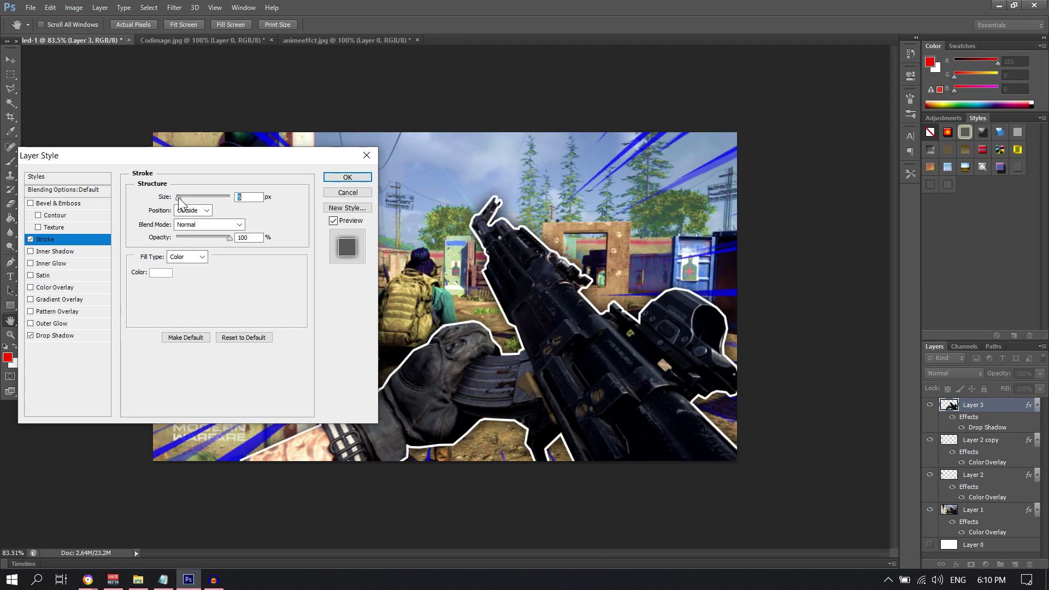
click(346, 176)
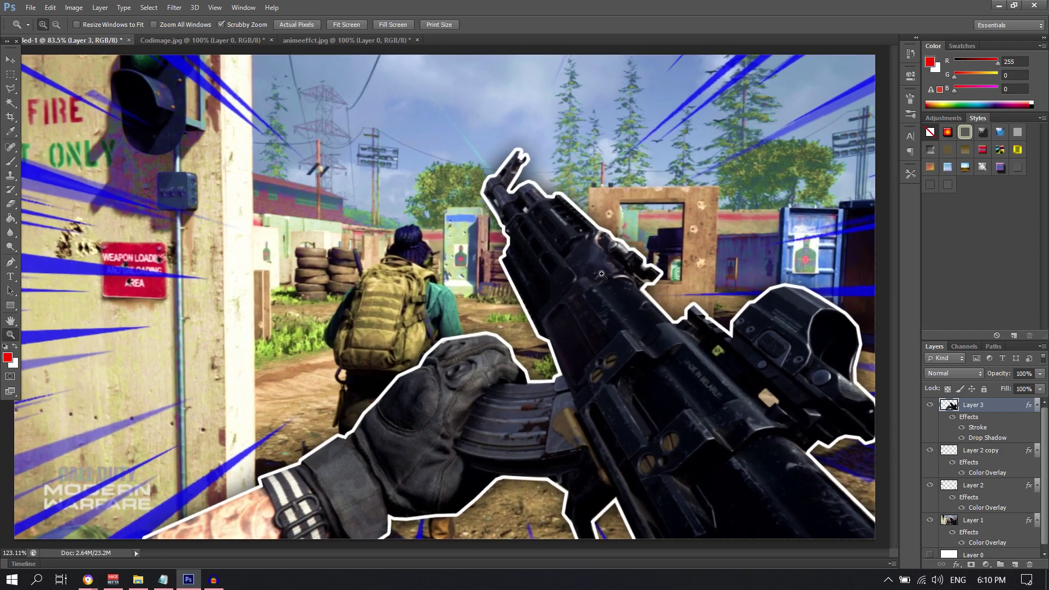
- Add a white (ffffff) Color Overlay to the rifle cutout with Overlay blend mode and 100% opacity, and apply the layer style
drag(580, 279, 598, 271)
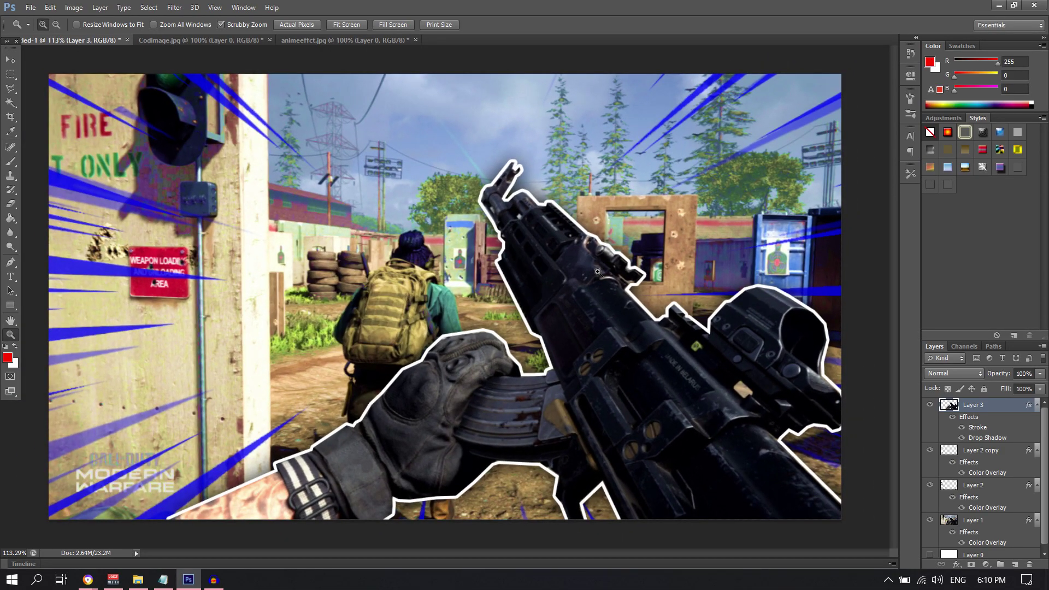
drag(606, 222, 606, 242)
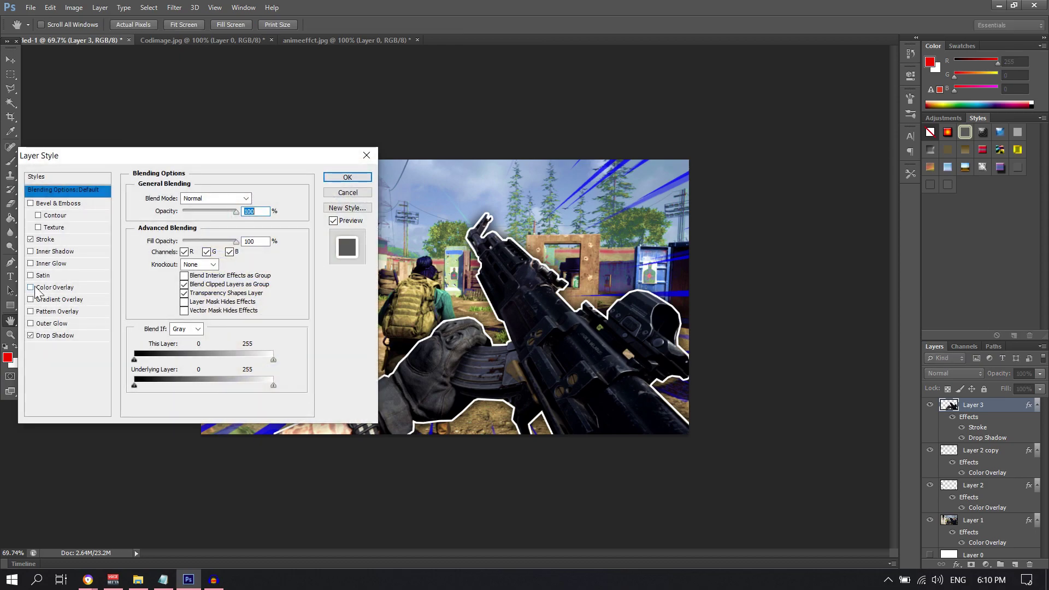
click(37, 287)
click(201, 196)
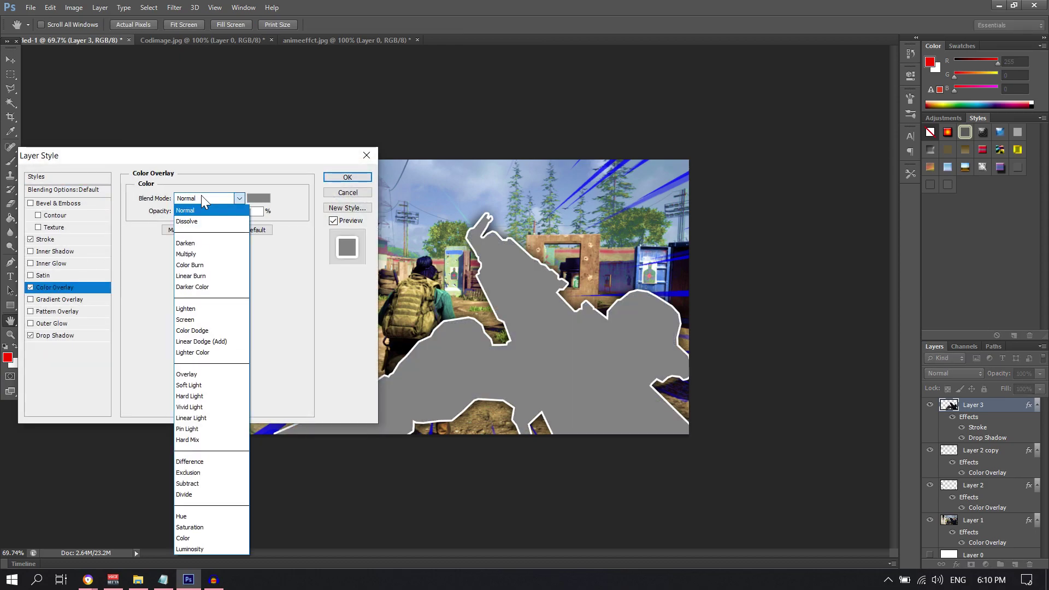
click(224, 372)
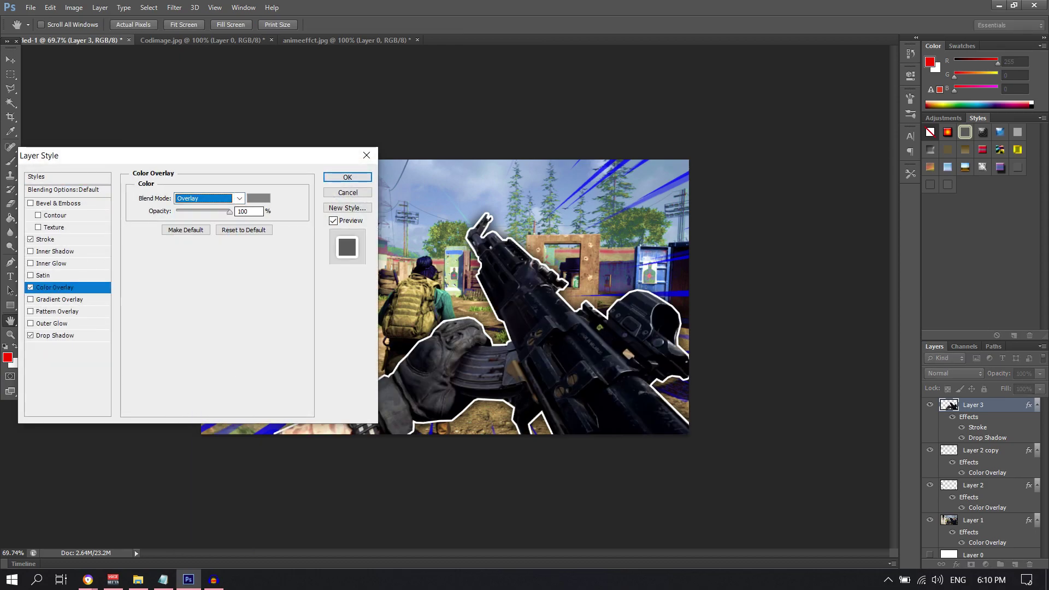
click(259, 198)
drag(803, 258, 726, 227)
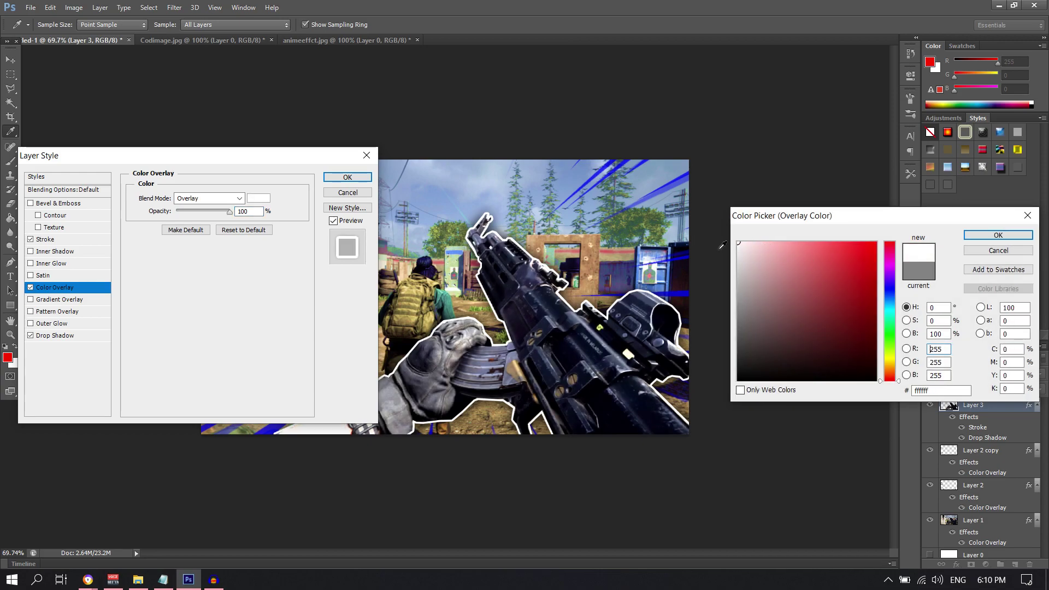
click(1000, 234)
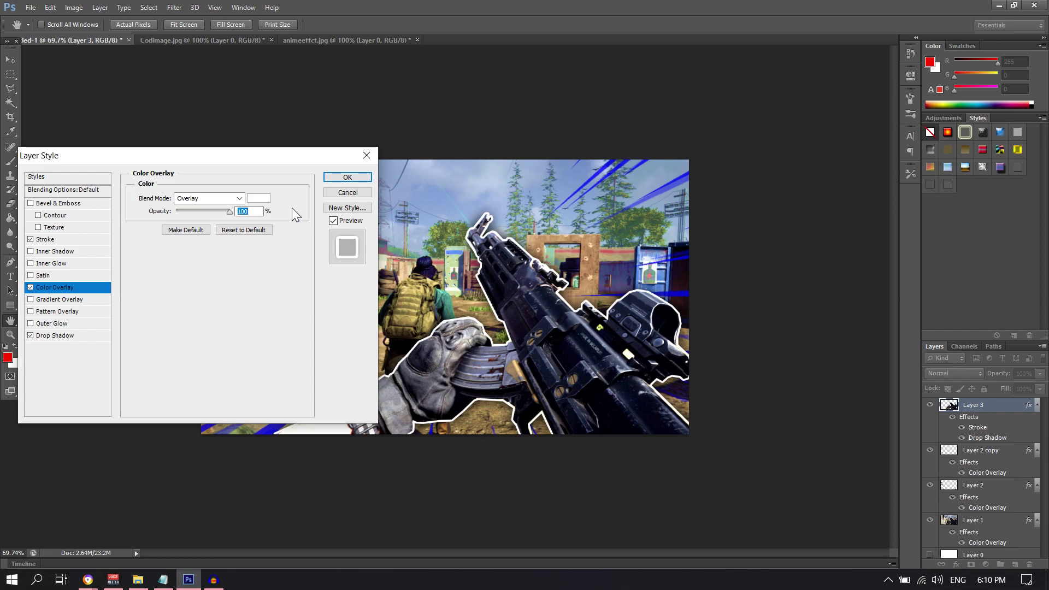
click(348, 177)
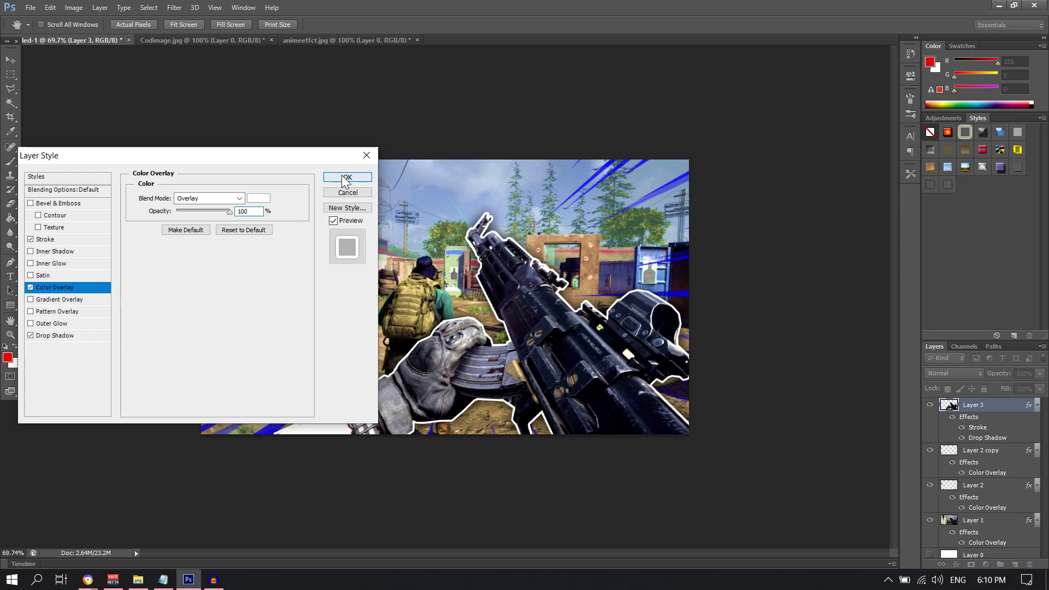
key(z)
drag(593, 351, 618, 347)
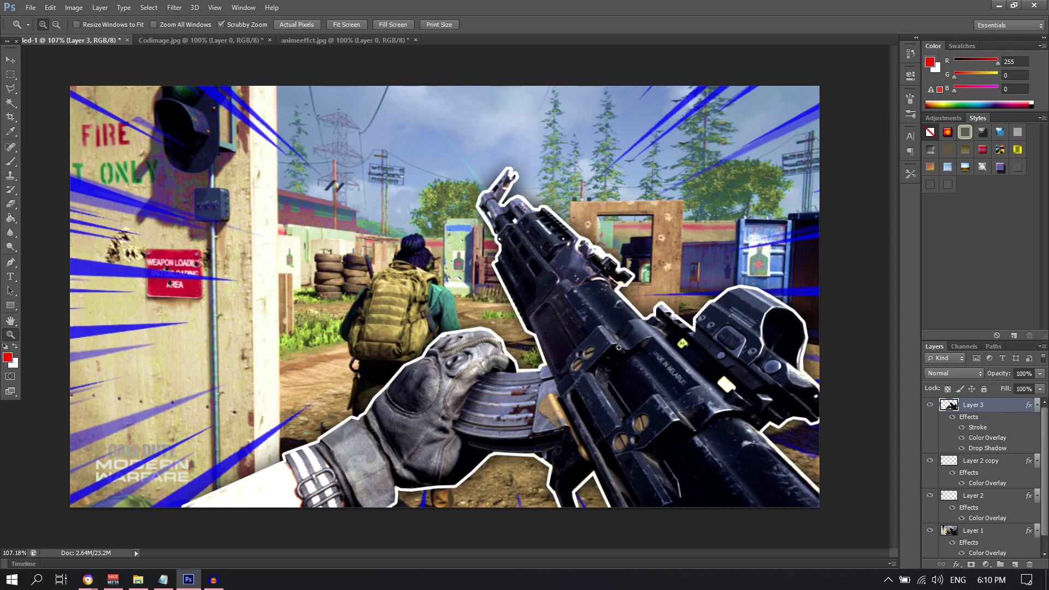
drag(622, 208, 559, 204)
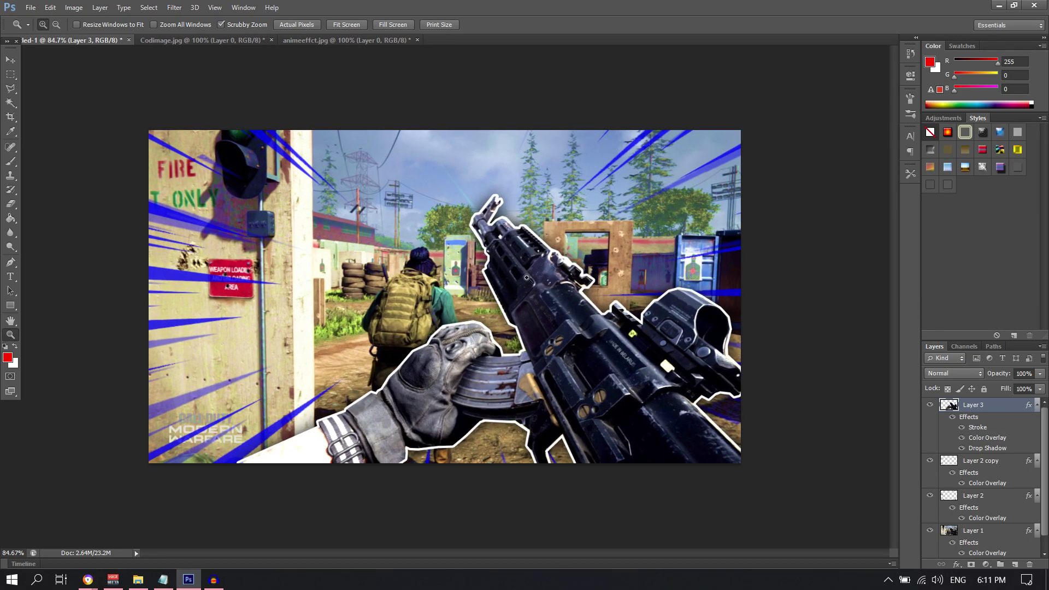
mouse_move(328, 328)
mouse_down()
mouse_move(142, 328)
mouse_move(343, 326)
mouse_up()
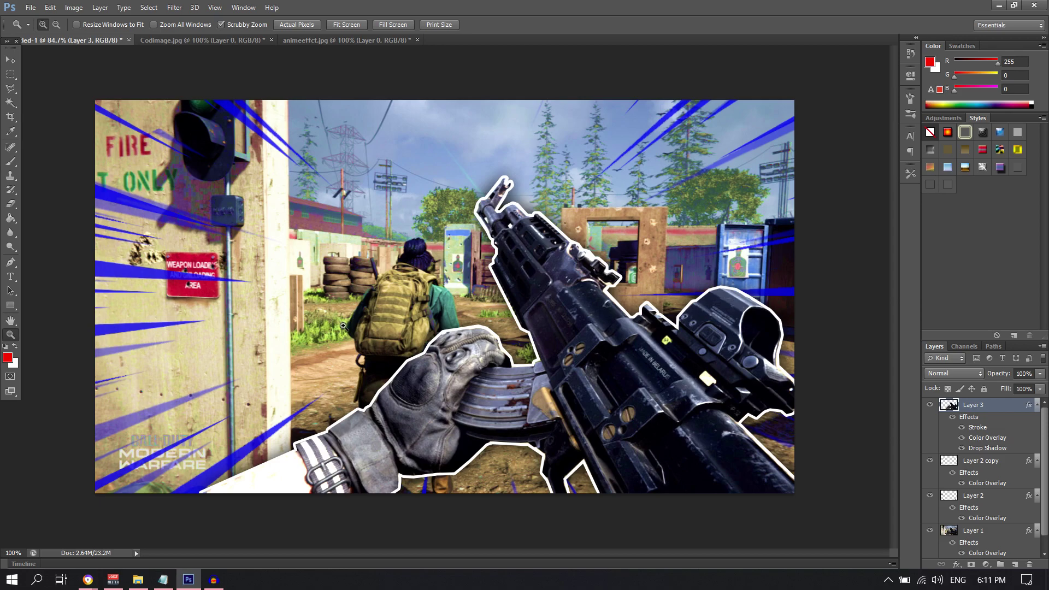
drag(343, 326, 344, 326)
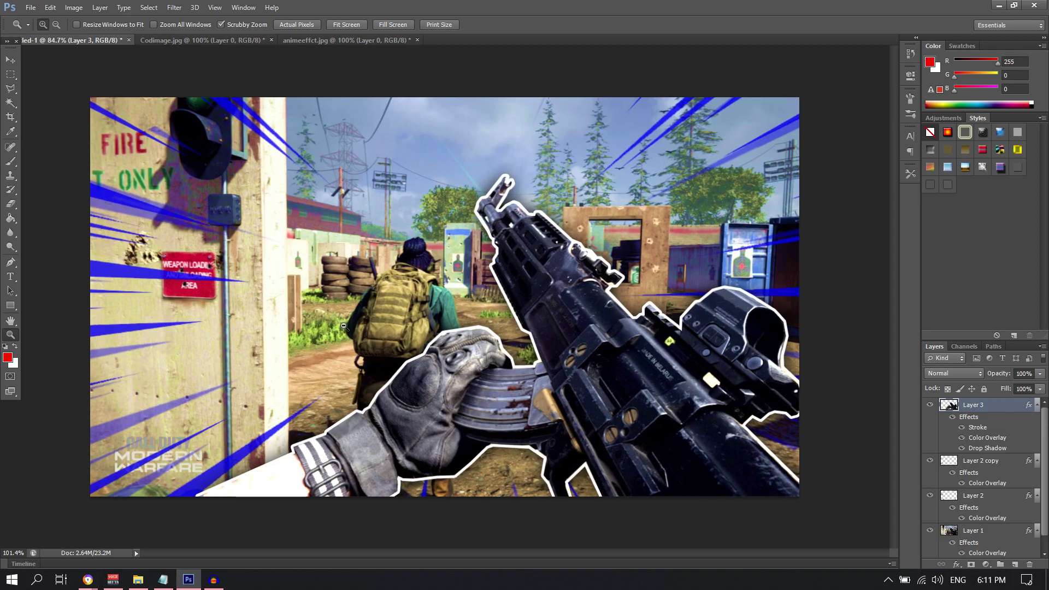
mouse_move(343, 326)
mouse_down()
mouse_move(306, 326)
mouse_move(339, 323)
mouse_up()
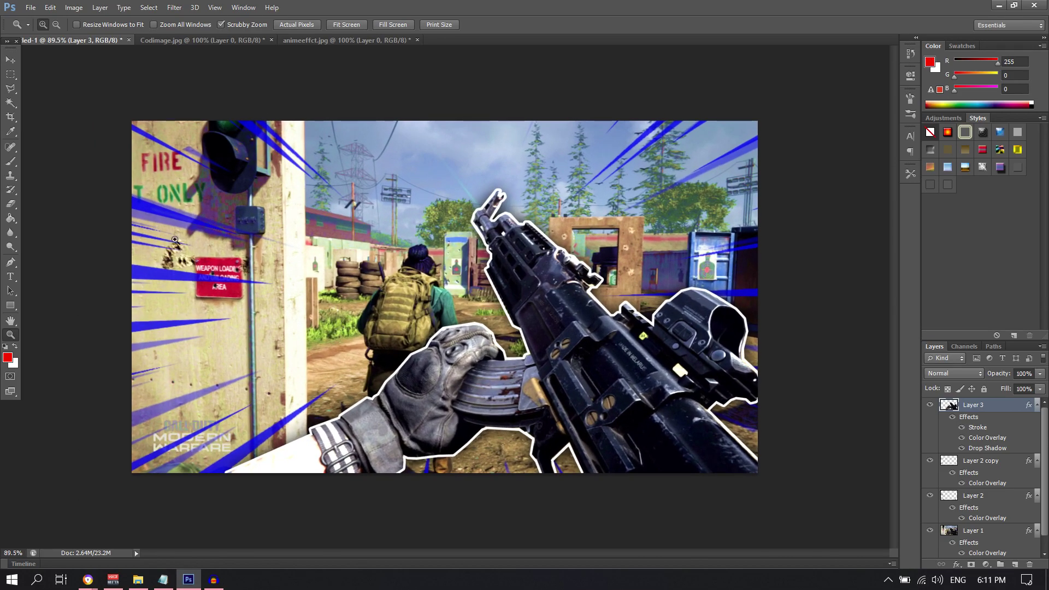
- Switch to the browser and look through the thumbnails in the YouTube results for modern warfare for design ideas
mouse_move(88, 579)
click(218, 518)
scroll(444, 359, up, 2)
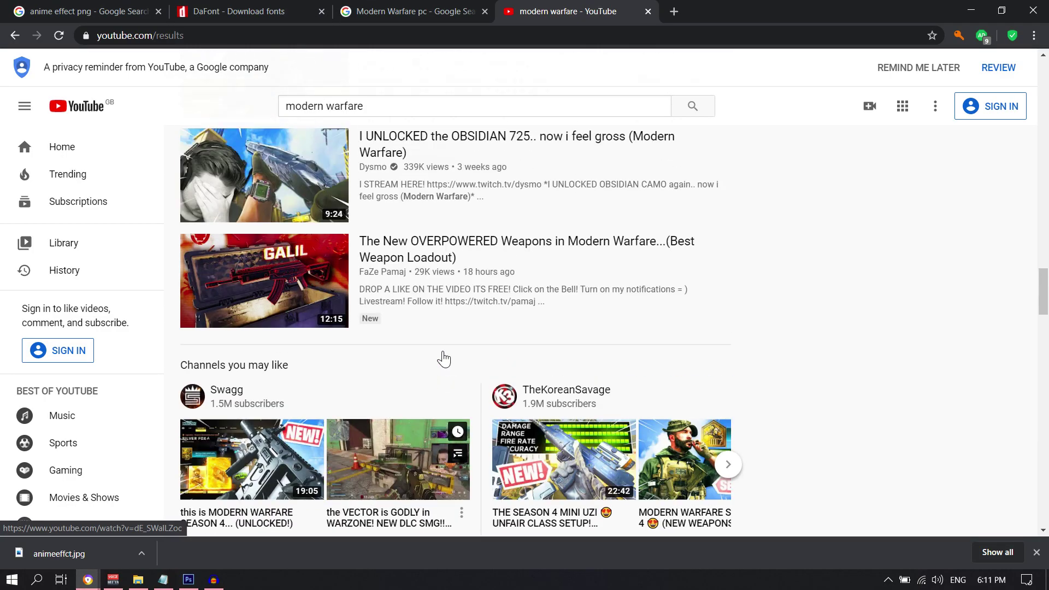
scroll(443, 354, up, 1)
scroll(443, 353, down, 2)
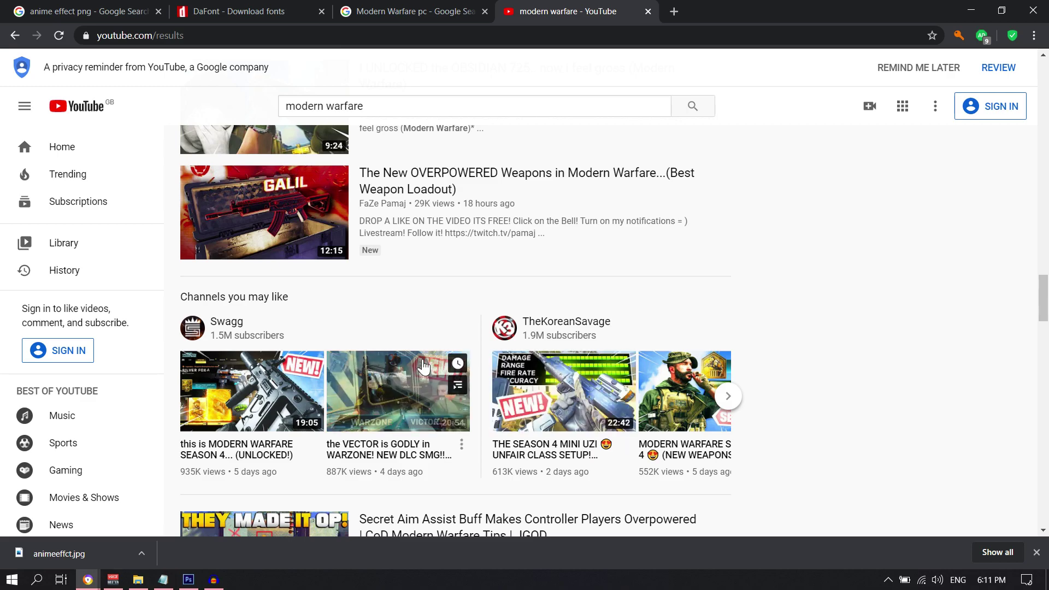
scroll(501, 405, down, 1)
scroll(502, 406, down, 18)
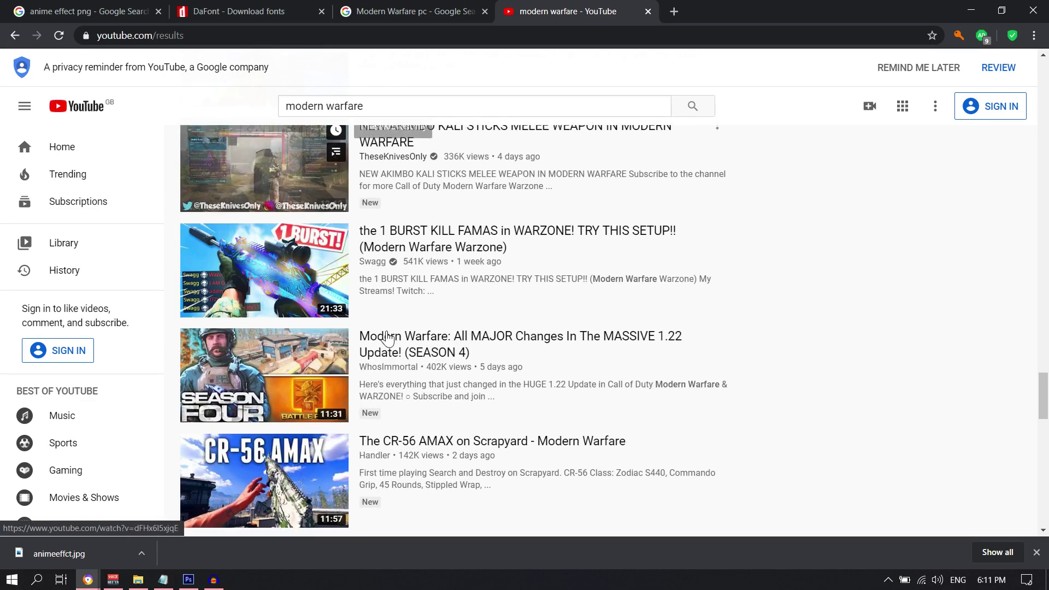
scroll(390, 360, down, 7)
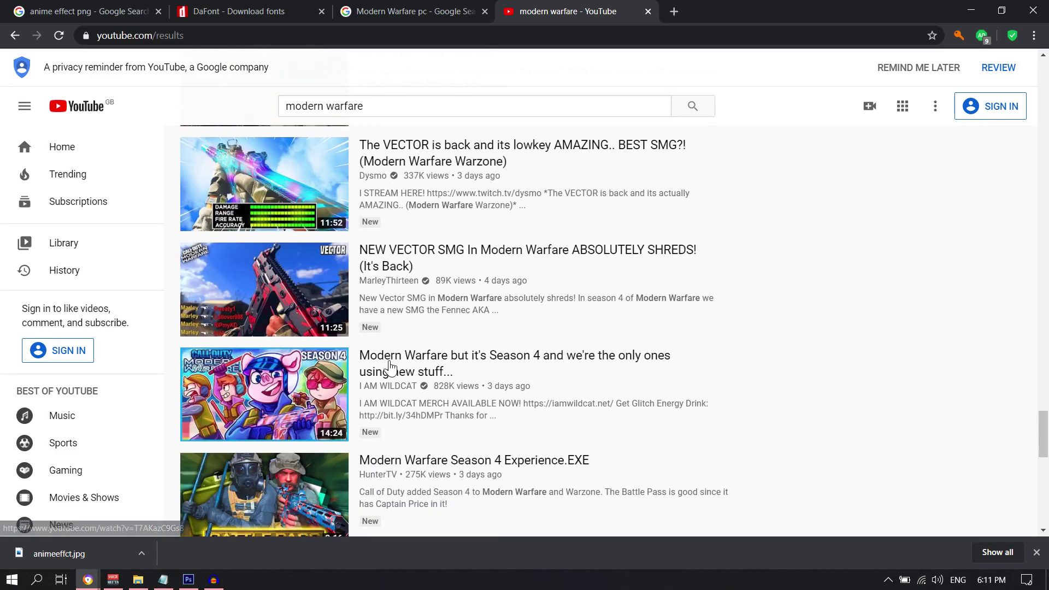
scroll(390, 366, up, 20)
scroll(344, 382, up, 20)
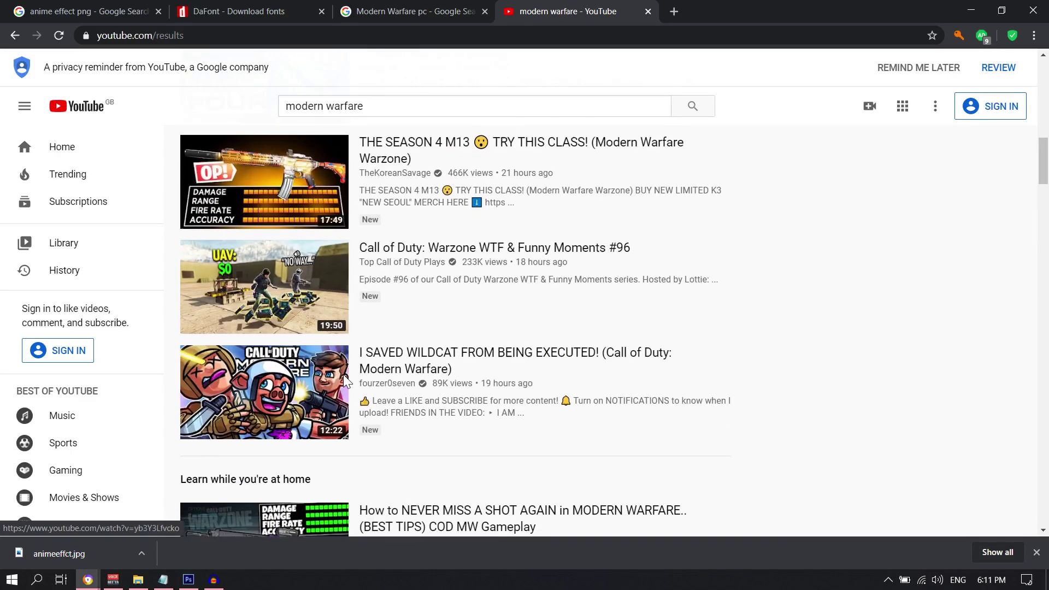
scroll(345, 382, up, 7)
scroll(280, 367, down, 2)
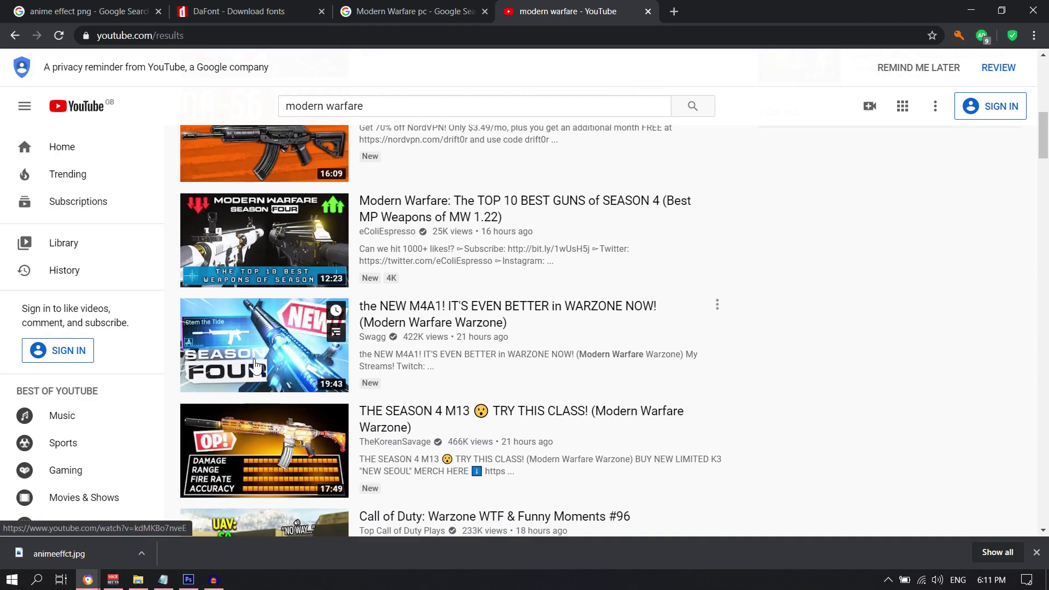
scroll(279, 367, up, 10)
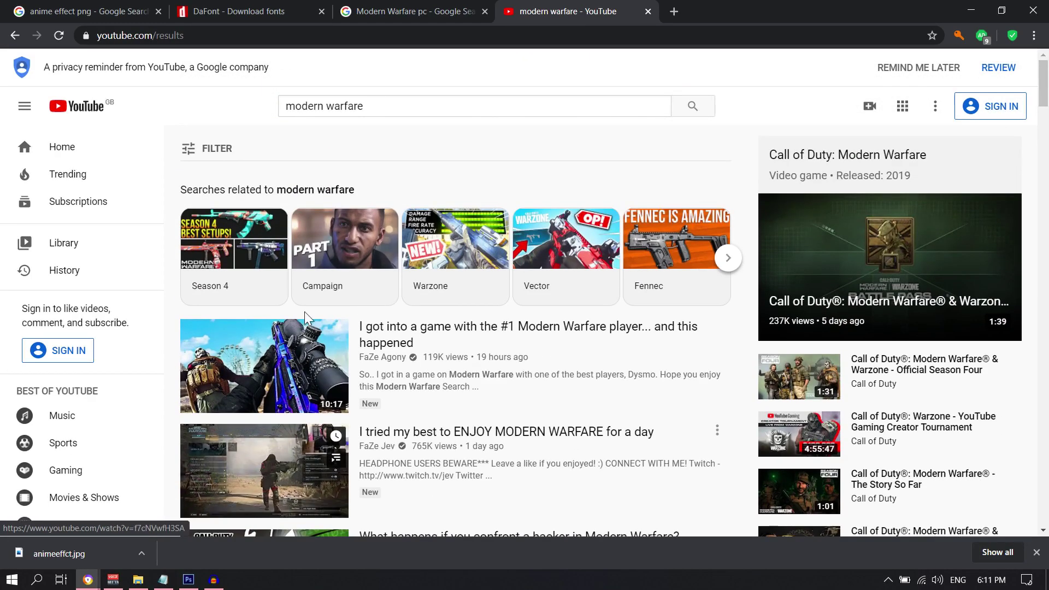
- Search Google Images for "tag png" and look through the results for a label shape
click(42, 6)
scroll(234, 233, up, 3)
drag(207, 77, 3, 79)
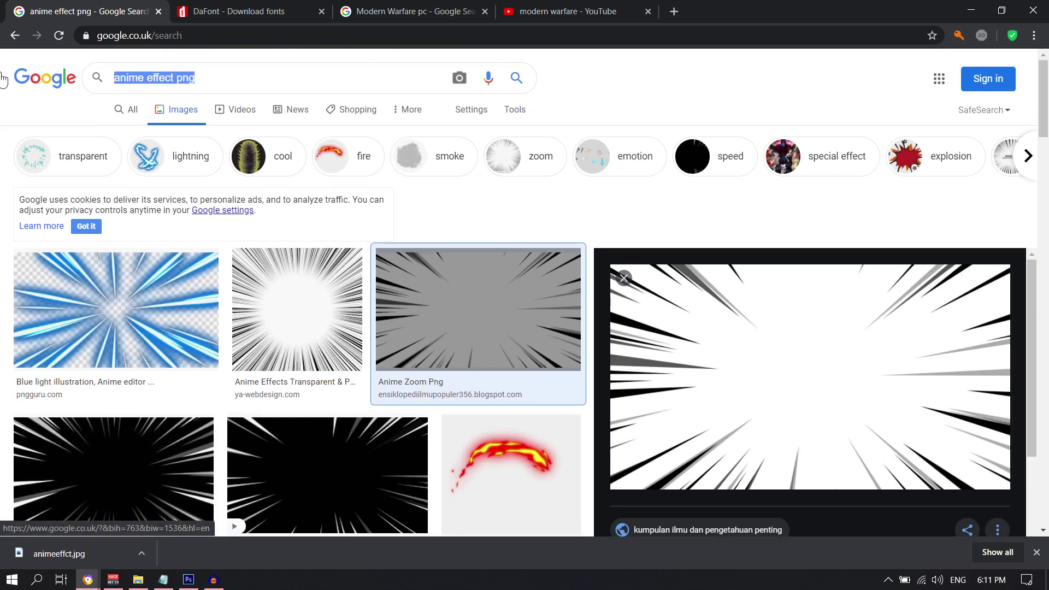
text(tagp)
key(BackSpace)
text(png)
key(Return)
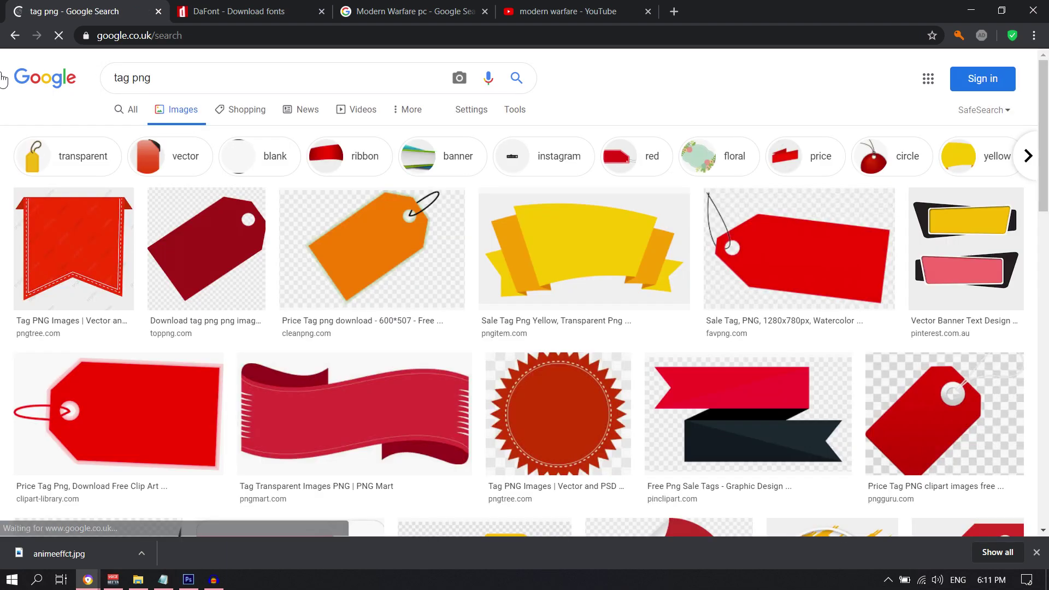
scroll(552, 312, down, 4)
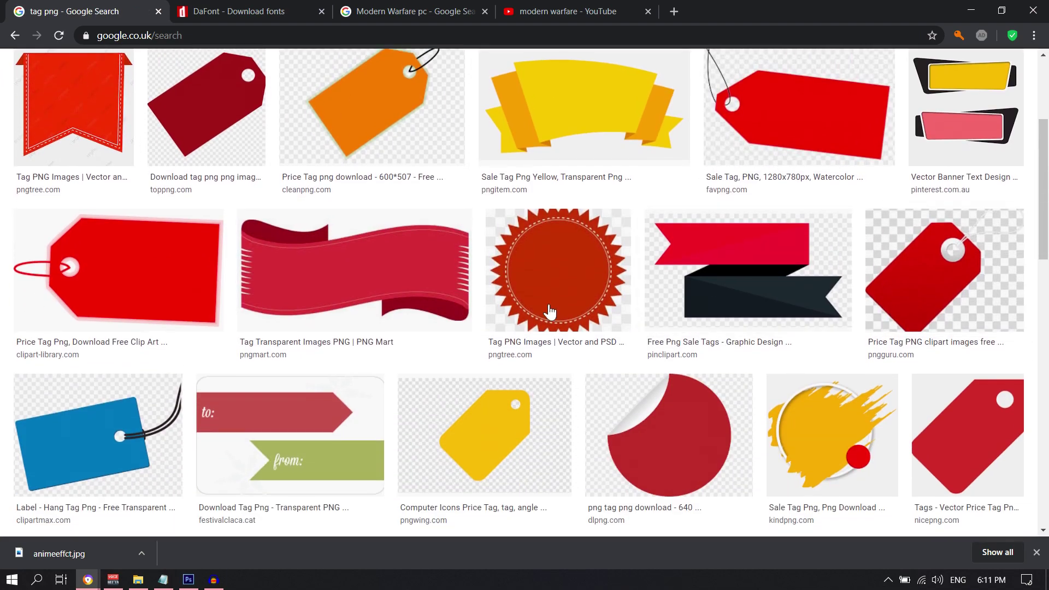
scroll(412, 244, up, 4)
scroll(480, 284, down, 7)
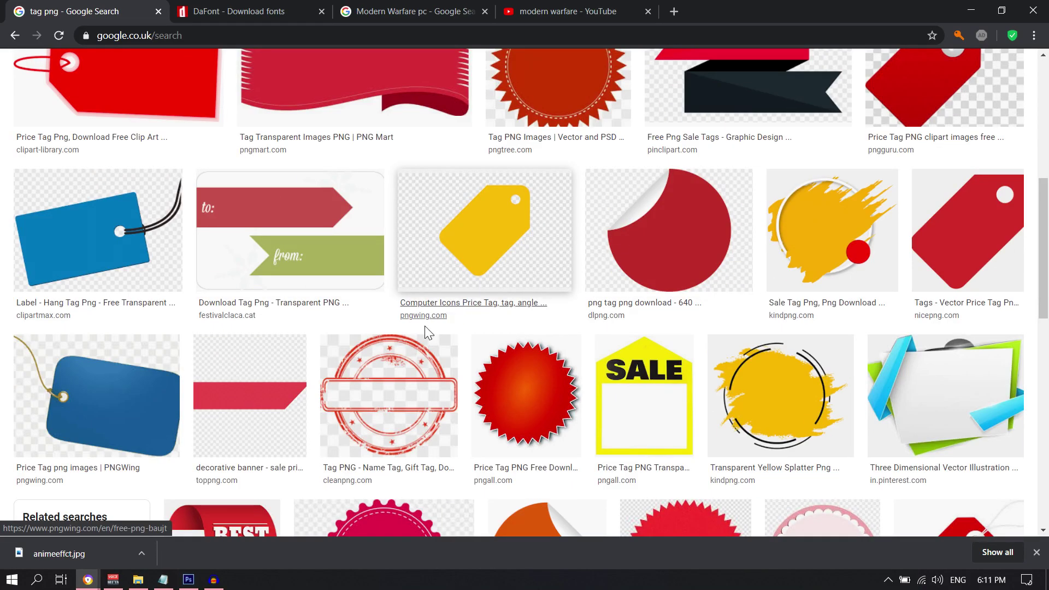
- Switch back to Photoshop and add a new empty layer above the rifle cutout
click(189, 579)
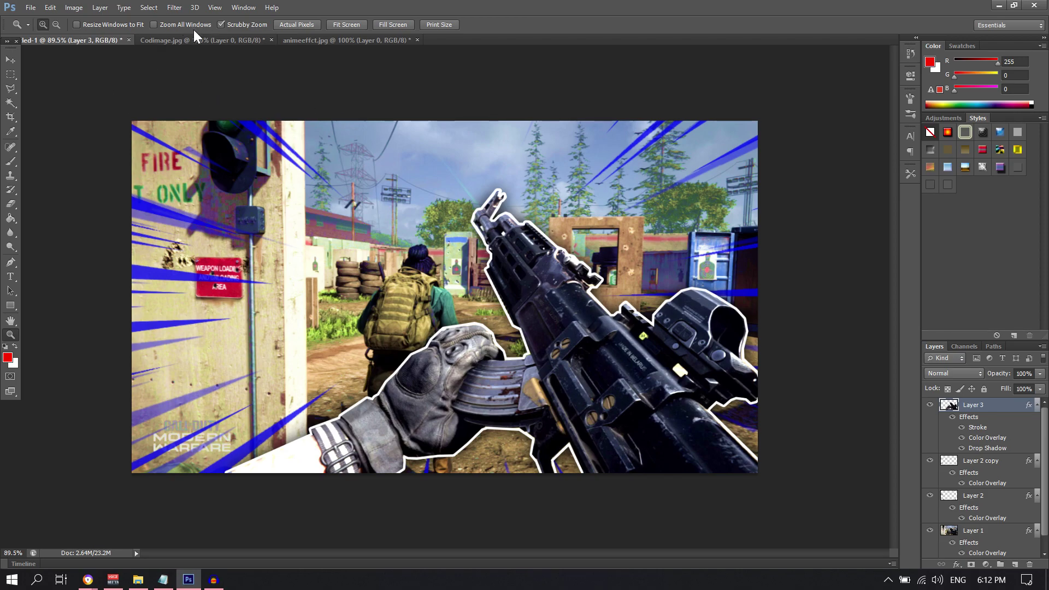
click(1015, 564)
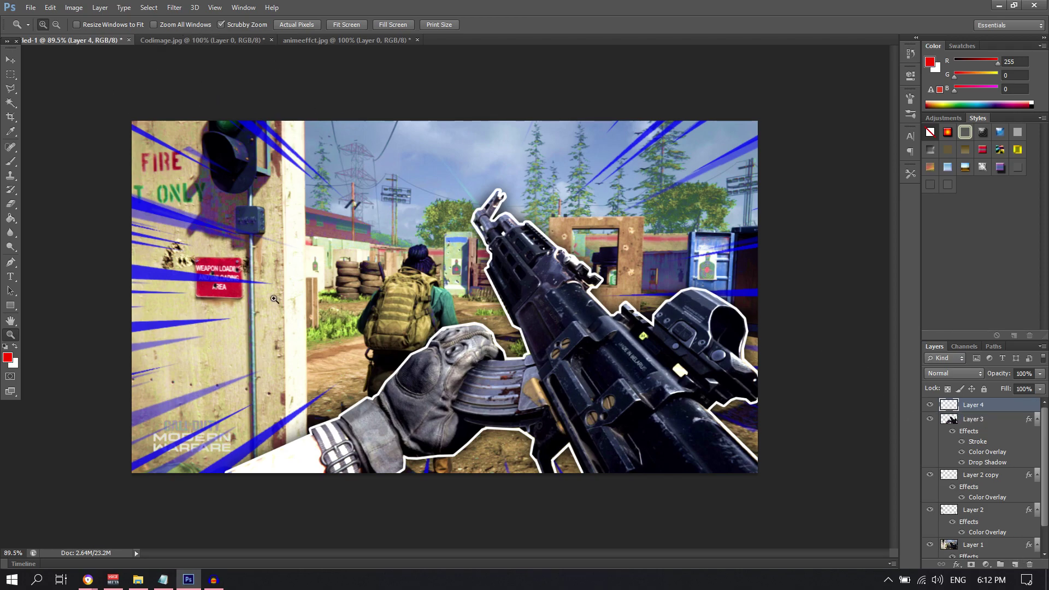
- Switch to the browser, look at the tag labels on the YouTube modern warfare thumbnails, and return to Photoshop
drag(301, 256, 327, 261)
key(alt+Tab)
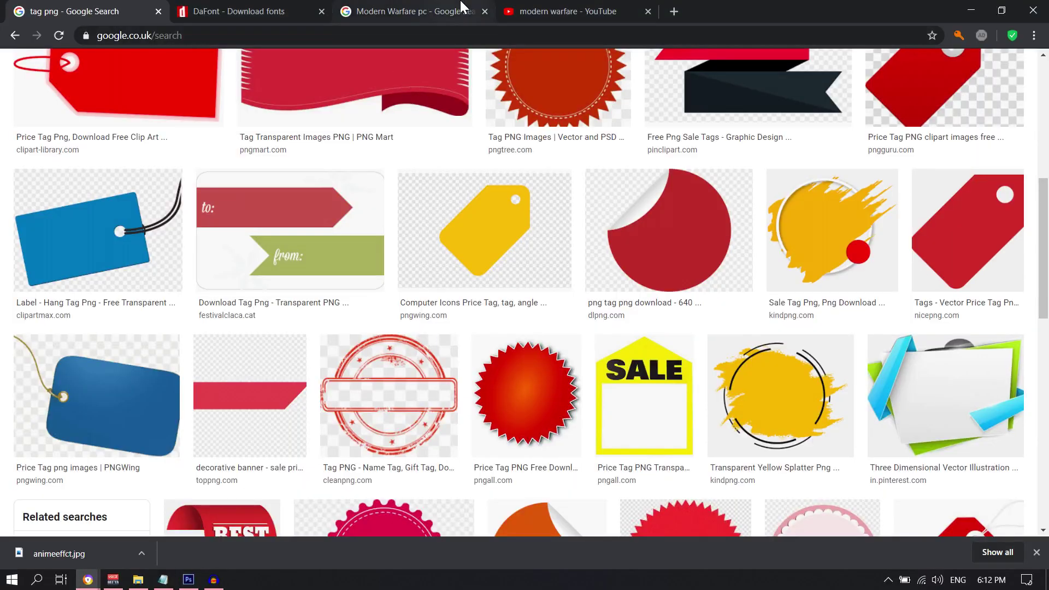
click(573, 7)
scroll(409, 343, down, 11)
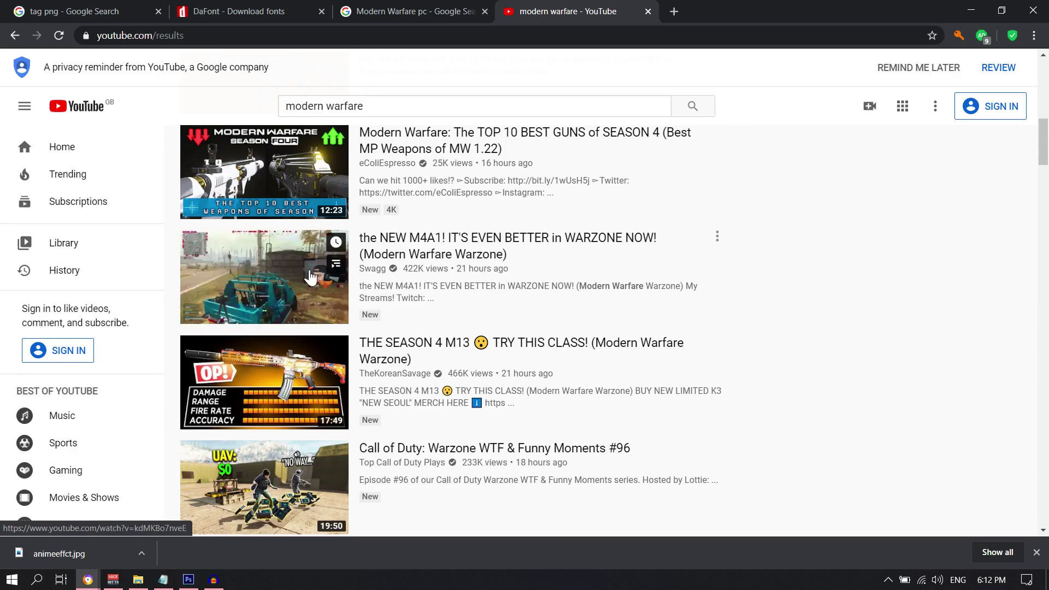
key(alt+Tab)
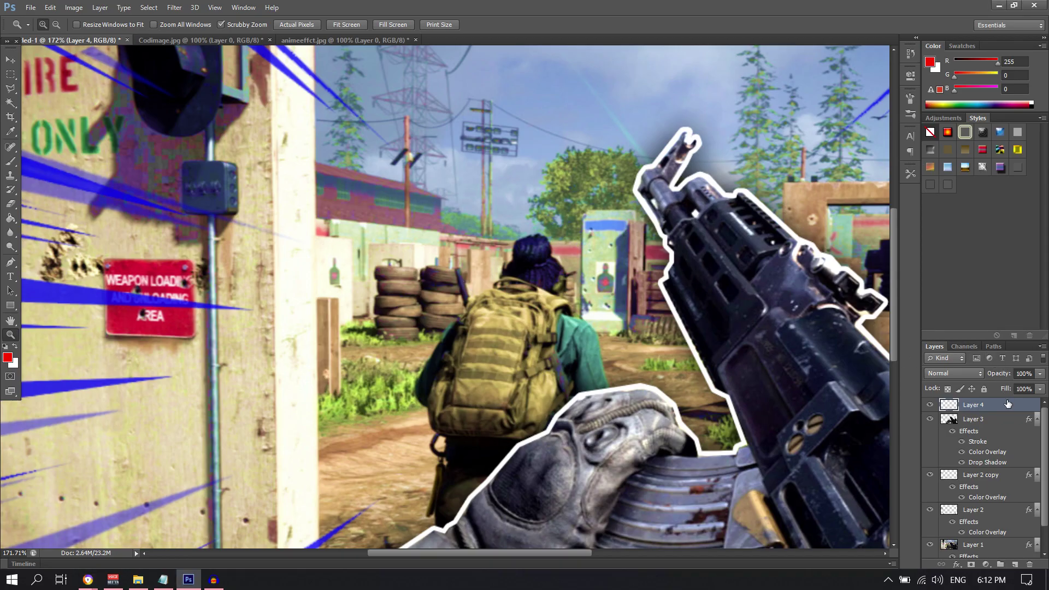
- Outline a tilted five-sided tag shape with the Polygonal Lasso in the sky area beside the rifle's muzzle
key(l)
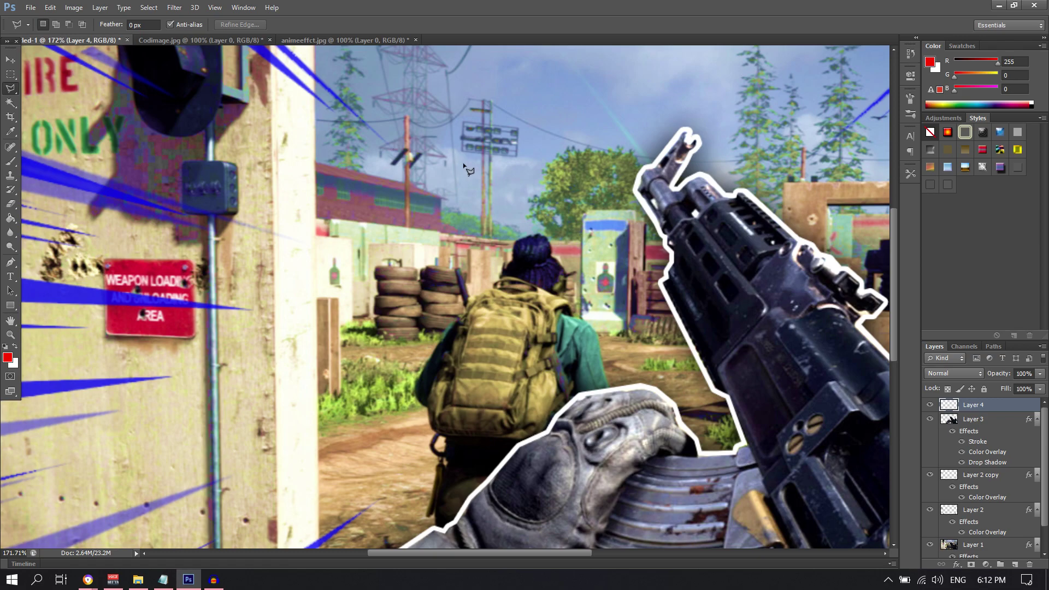
key(z)
drag(453, 167, 416, 170)
key(l)
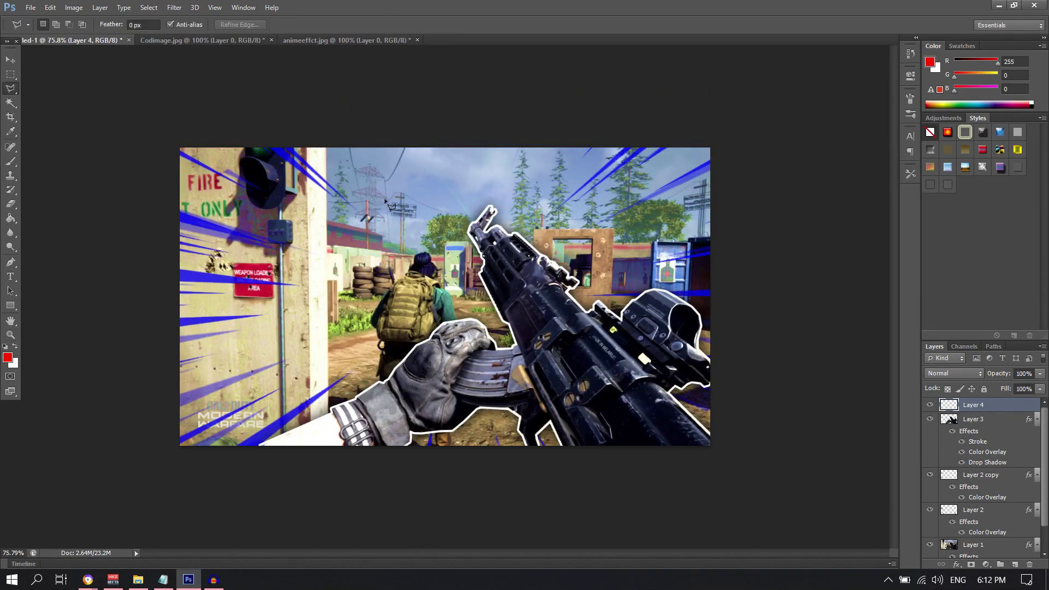
click(329, 202)
click(313, 249)
click(349, 277)
click(453, 259)
click(436, 180)
click(331, 203)
- Fill the tag selection with white at Normal mode and 100% opacity on the empty layer, and deselect
key(z)
drag(349, 202, 379, 270)
key(l)
right_click(396, 235)
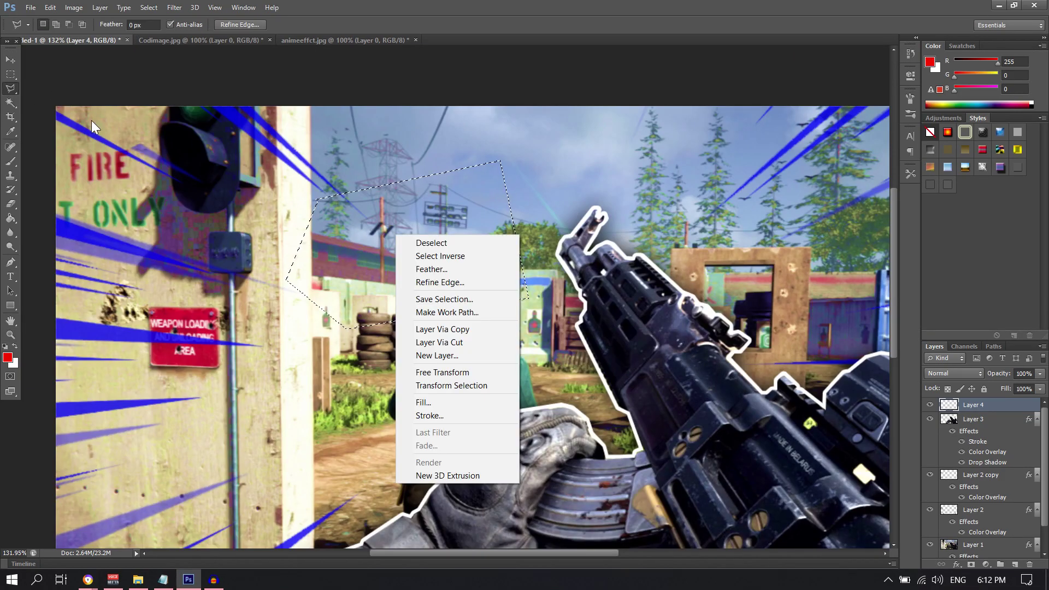
click(440, 397)
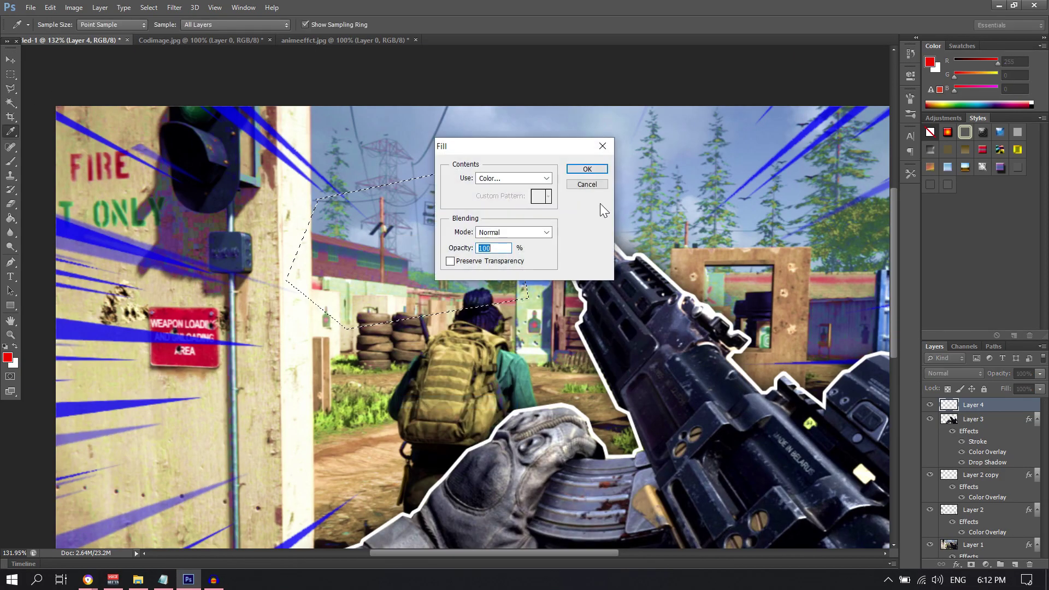
click(523, 175)
click(527, 182)
click(780, 286)
click(998, 235)
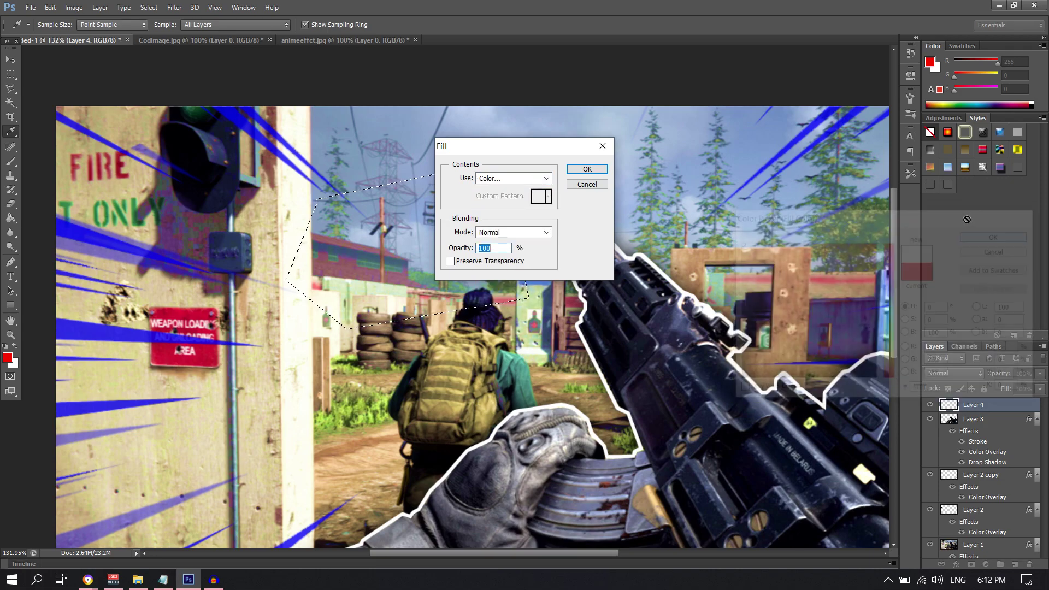
click(592, 170)
key(ctrl+d)
- Duplicate the white tag layer and give the copy a bright red Color Overlay at 100% opacity
key(z)
scroll(386, 210, up, 1)
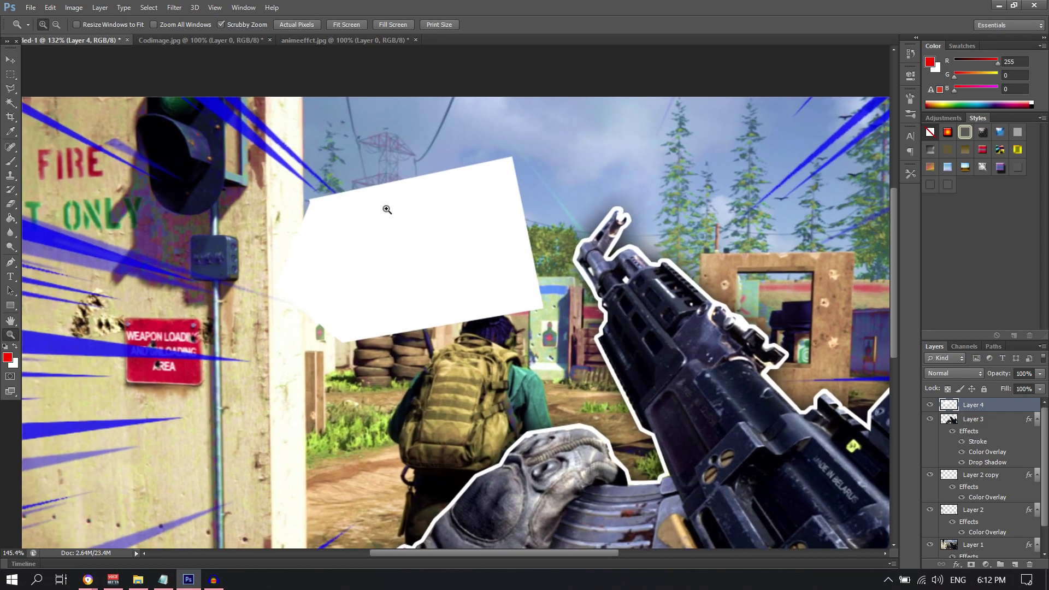
key(ctrl+j)
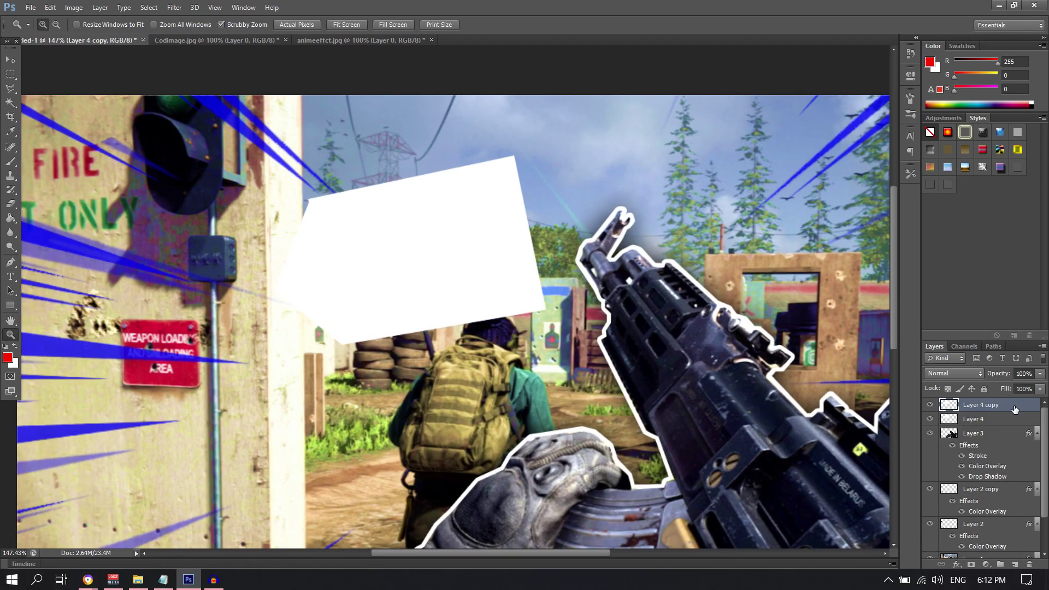
key(space)
double_click(1019, 404)
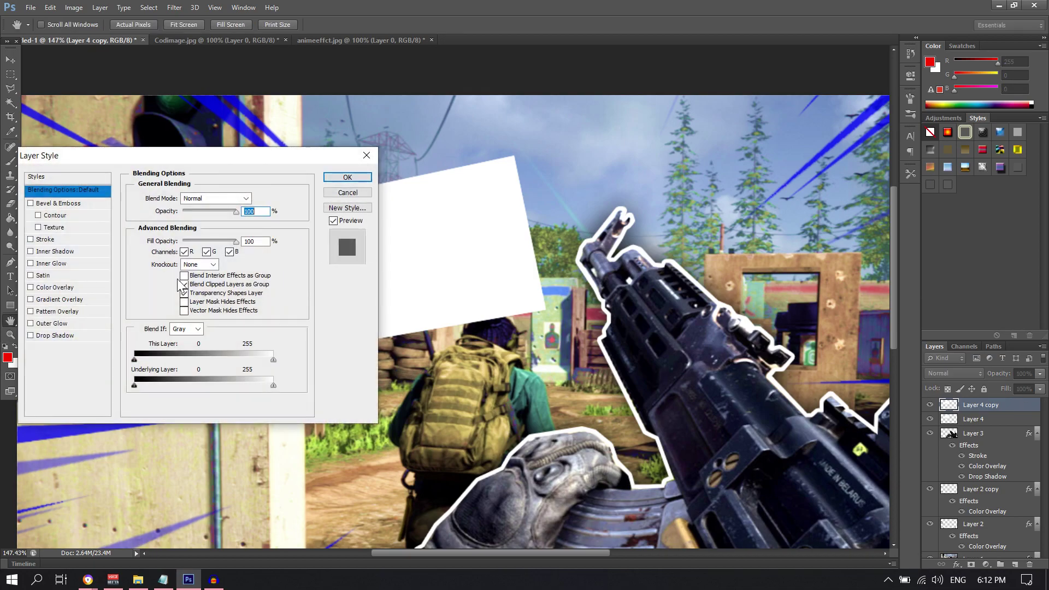
click(69, 292)
click(258, 198)
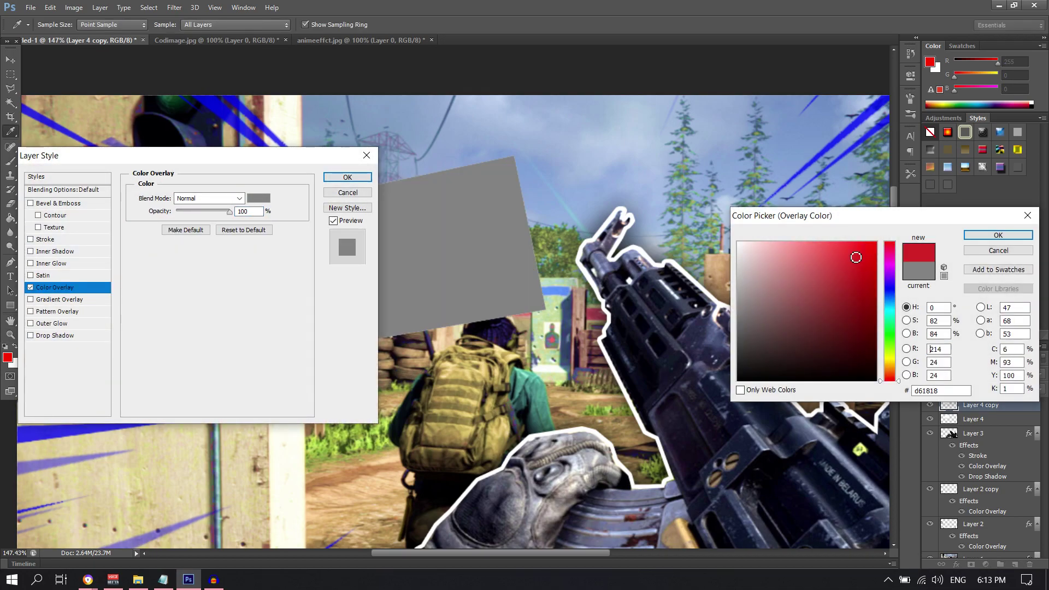
drag(851, 263, 880, 255)
click(1022, 235)
click(371, 176)
- Scale the red tag copy to about 90% and position it inside the white tag as an even border
key(ctrl+t)
drag(549, 156, 523, 175)
drag(468, 219, 483, 211)
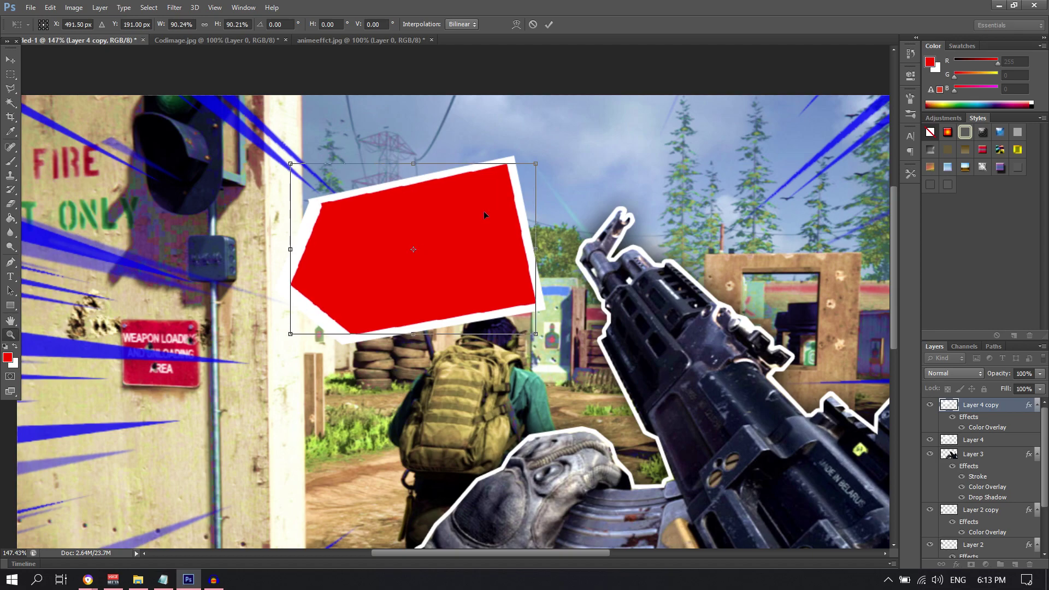
key(Return)
scroll(485, 212, down, 6)
scroll(332, 186, up, 8)
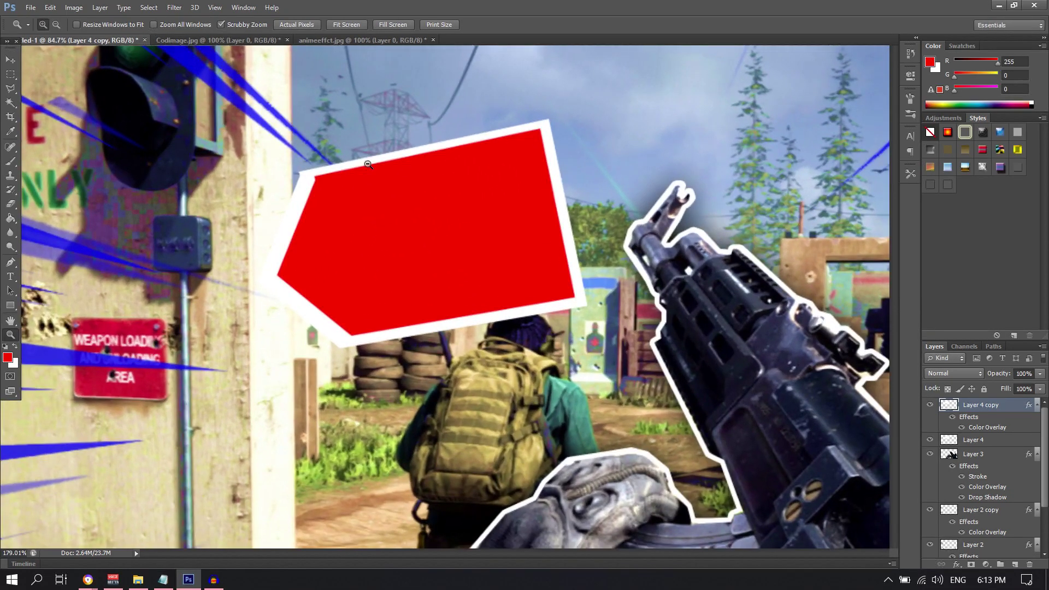
scroll(364, 167, down, 2)
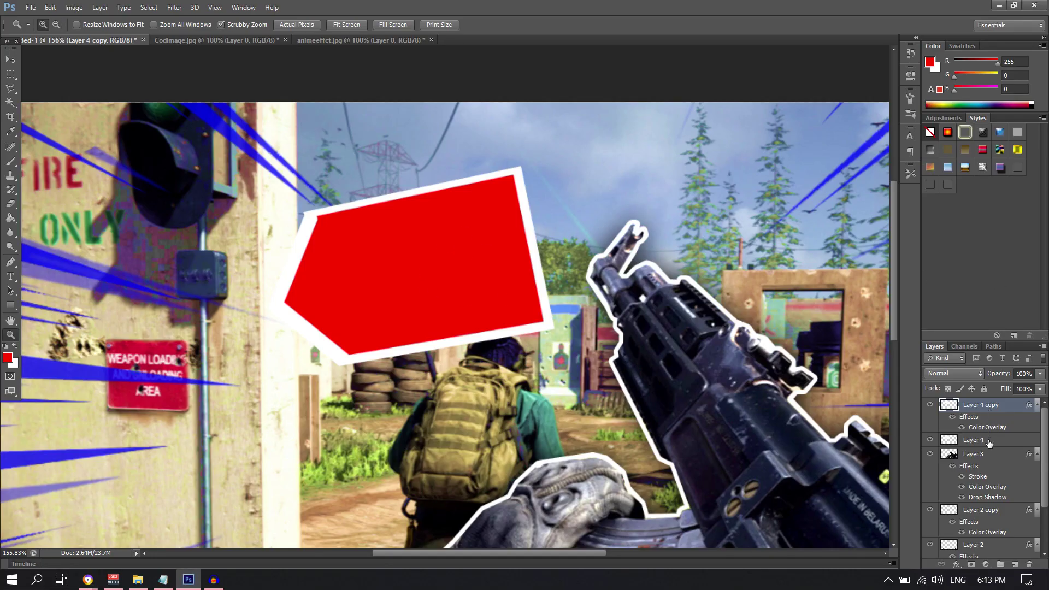
- Distort the white tag layer by pulling its upper-right corner outward and both lower corners slightly inward
click(972, 441)
key(ctrl+t)
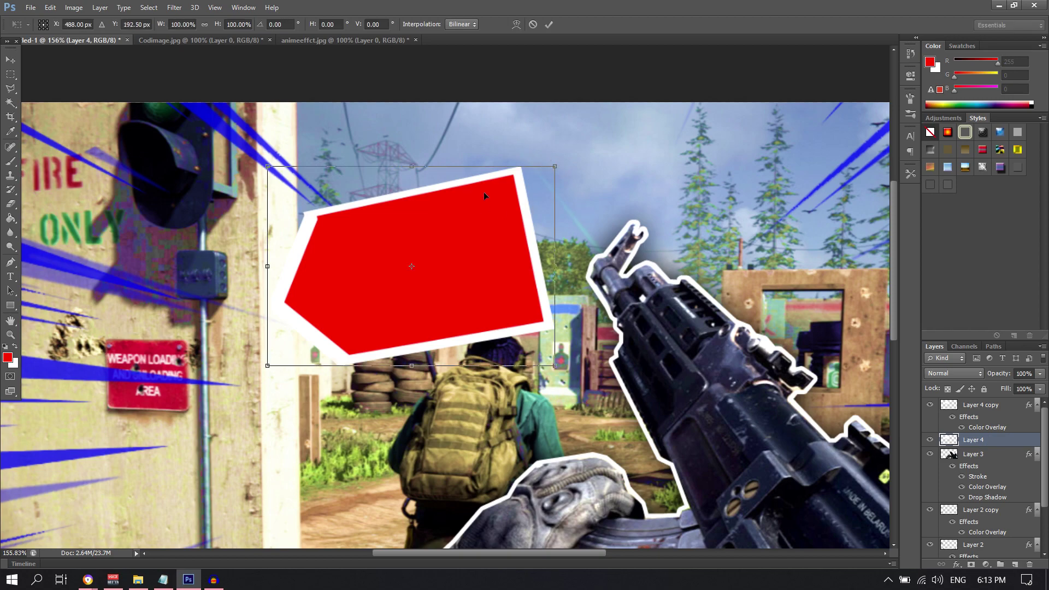
drag(556, 169, 581, 151)
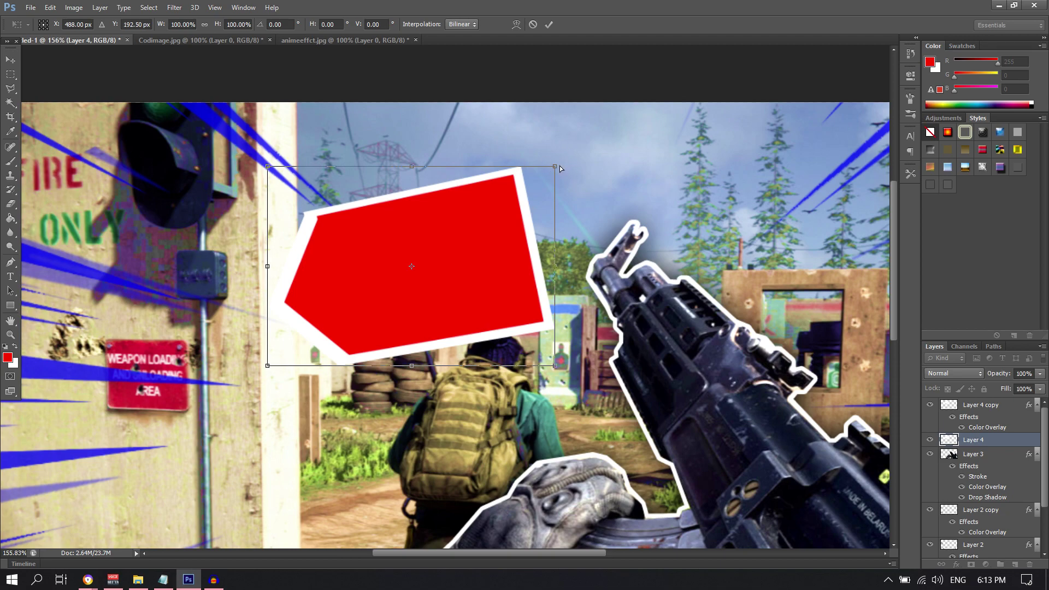
mouse_move(557, 170)
mouse_down()
mouse_move(568, 116)
mouse_move(603, 156)
mouse_move(587, 116)
mouse_move(590, 157)
mouse_move(565, 163)
mouse_move(564, 176)
mouse_move(566, 152)
mouse_up()
drag(555, 368, 546, 367)
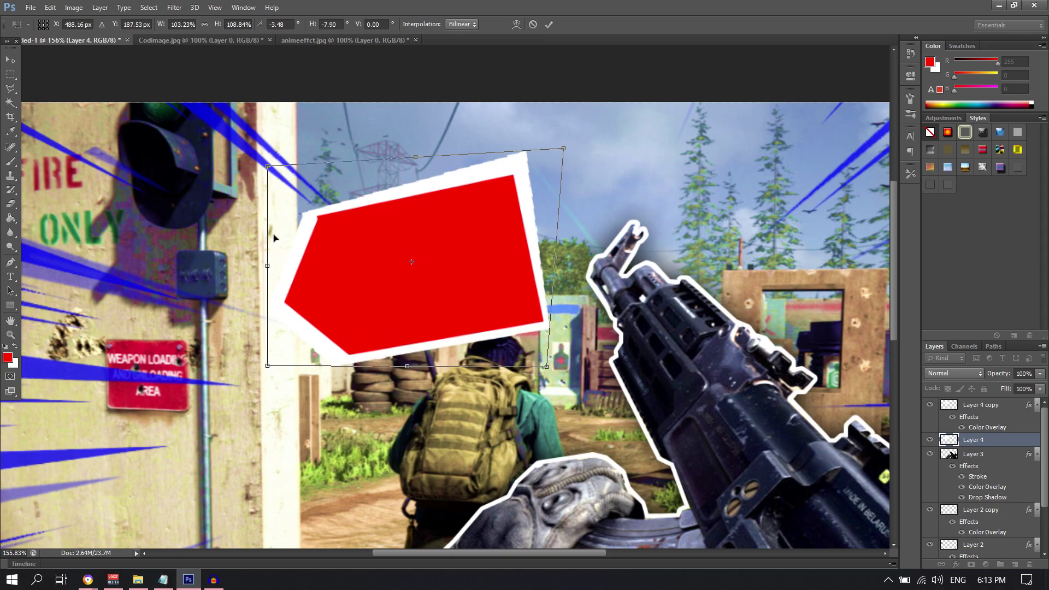
drag(269, 363, 276, 360)
key(Return)
key(z)
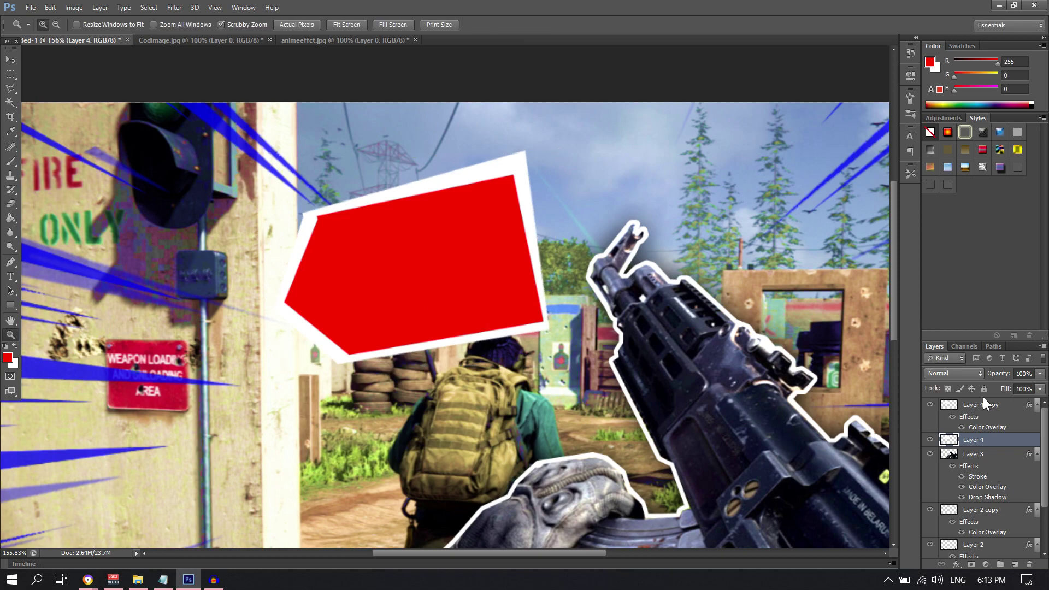
- Stretch the red shape's upper-right corner to follow the white border, and place the tag over the rifle's muzzle
click(985, 403)
key(ctrl+t)
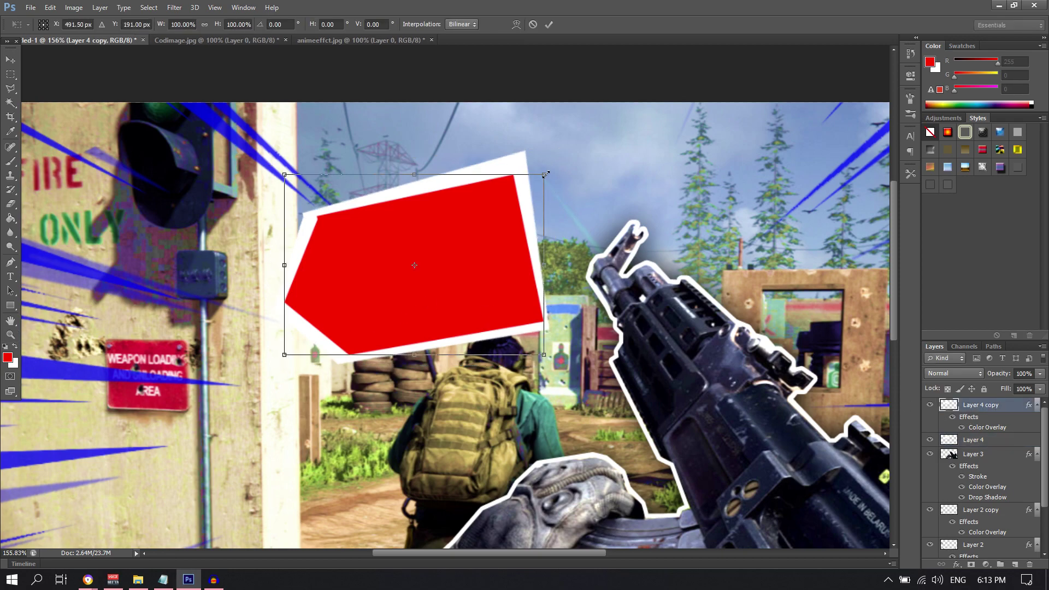
drag(546, 176, 553, 164)
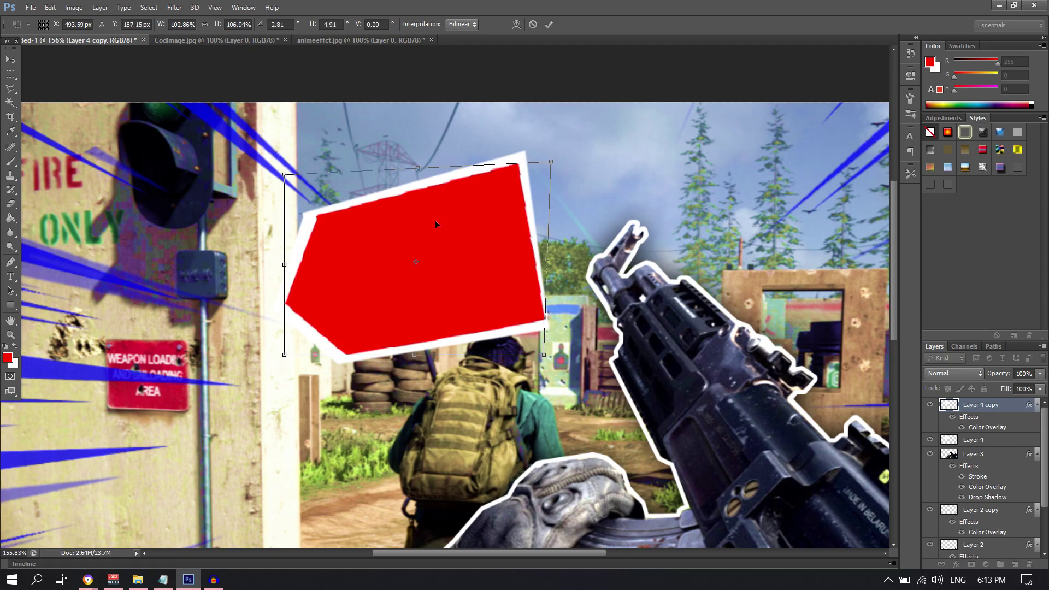
drag(431, 172, 474, 162)
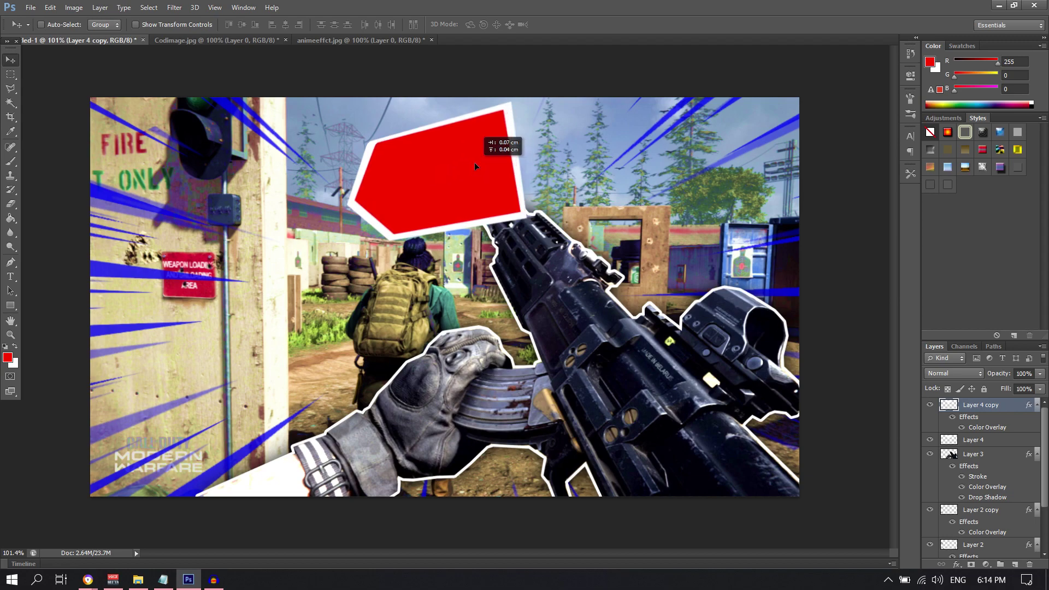
- Check the YouTube thumbnails once more, and add the white text AK47 in Burbank Big Condensed on a new layer over the tag
key(alt+Tab)
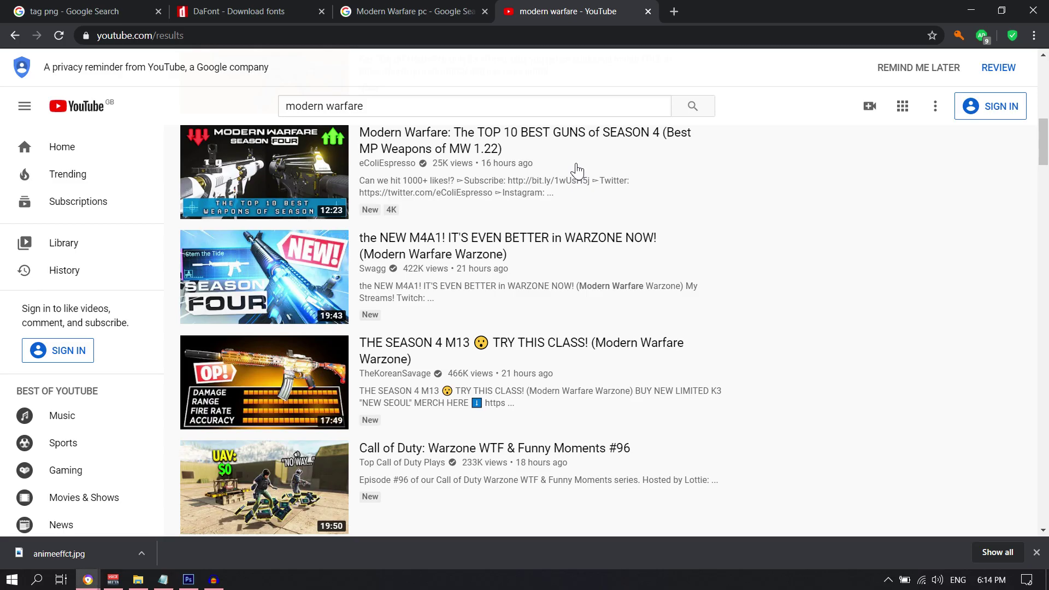
key(alt+Tab)
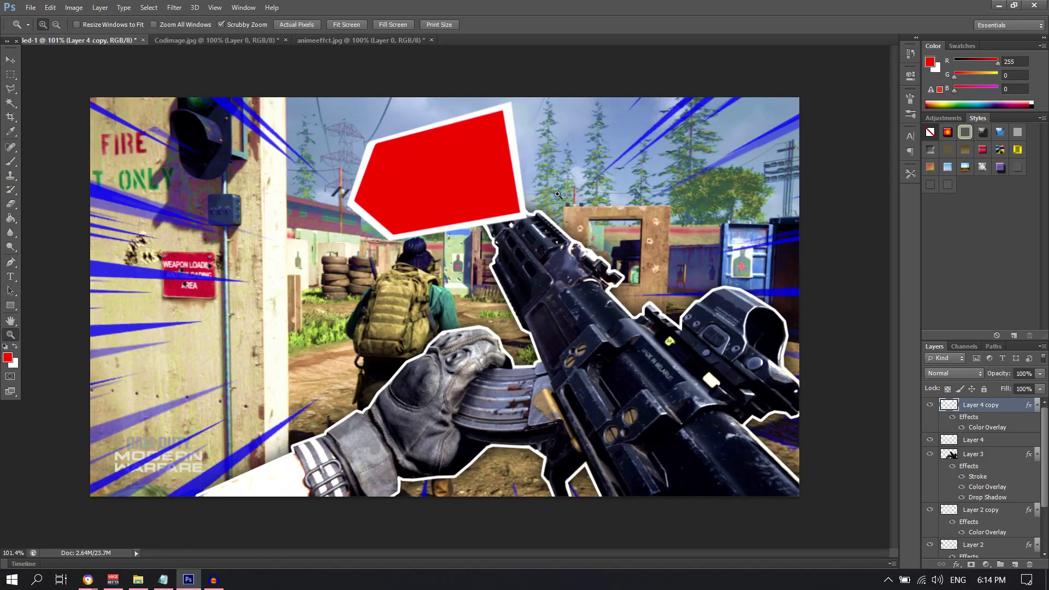
click(1014, 566)
key(t)
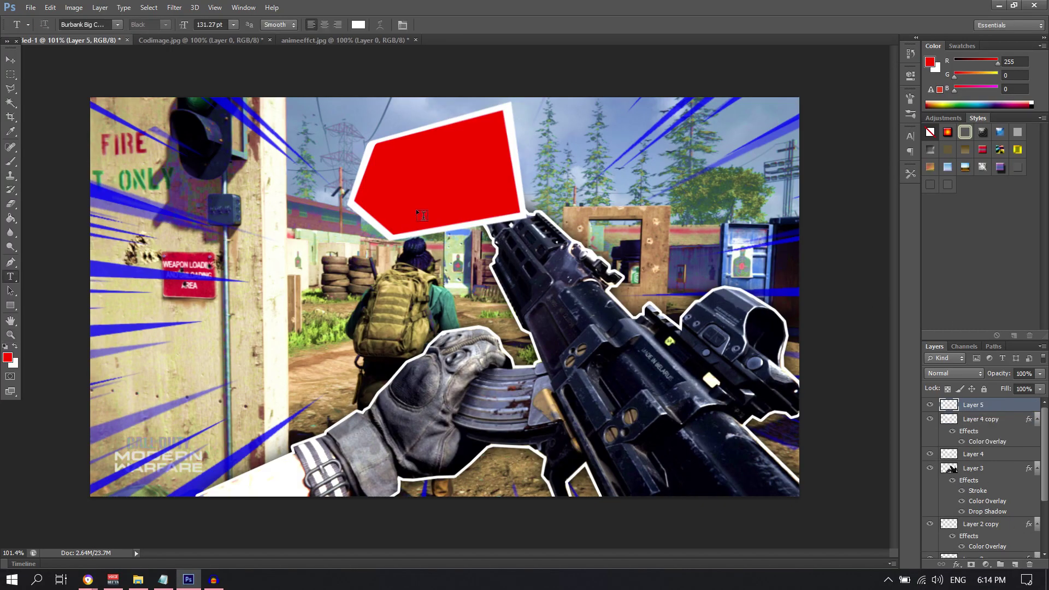
click(390, 181)
text(da)
key(BackSpace)
key(BackSpace)
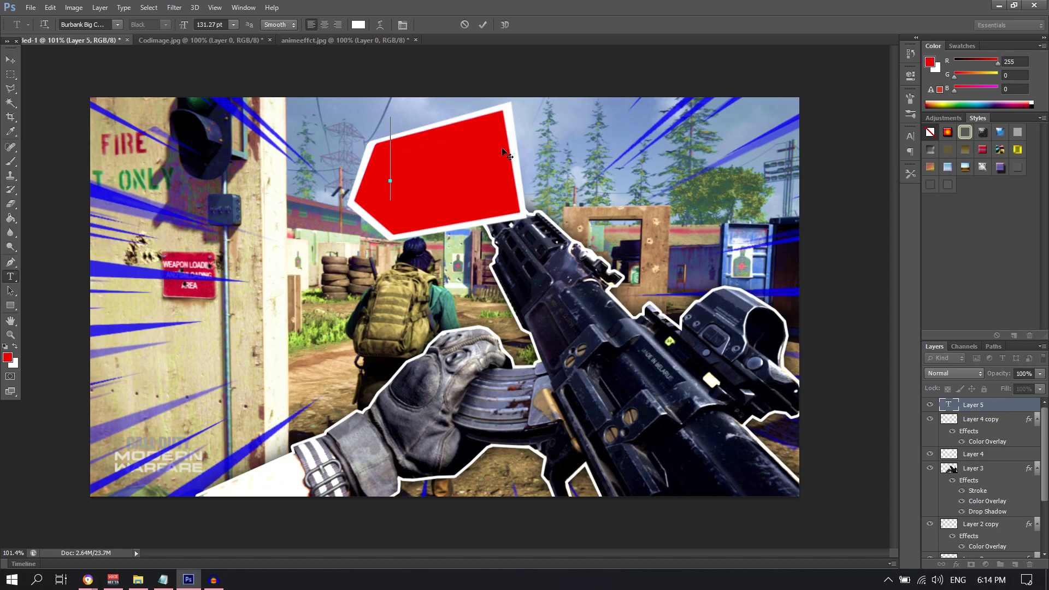
text(AK)
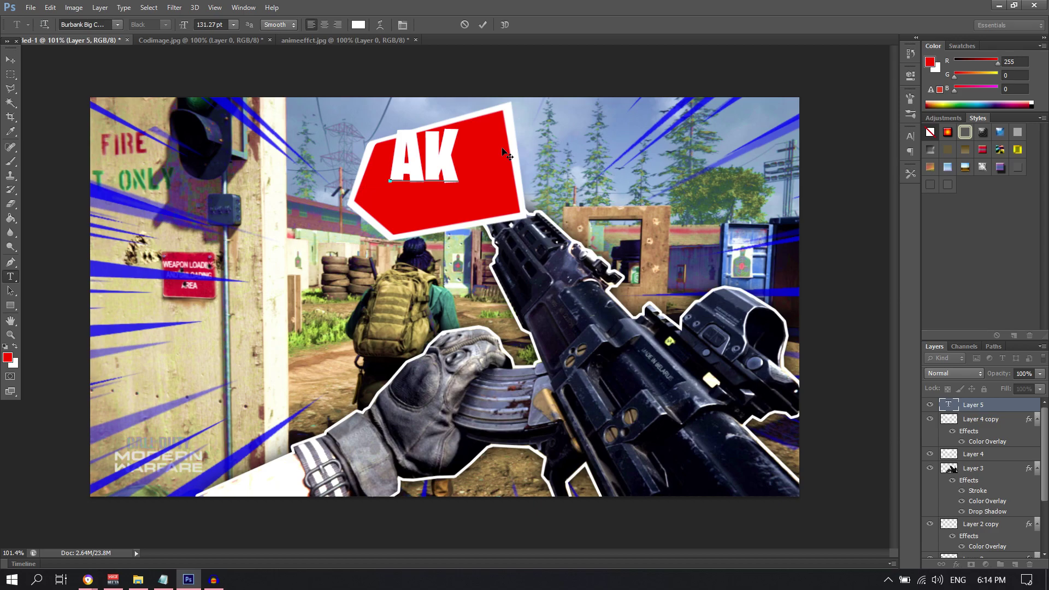
text(47)
key(ctrl+Return)
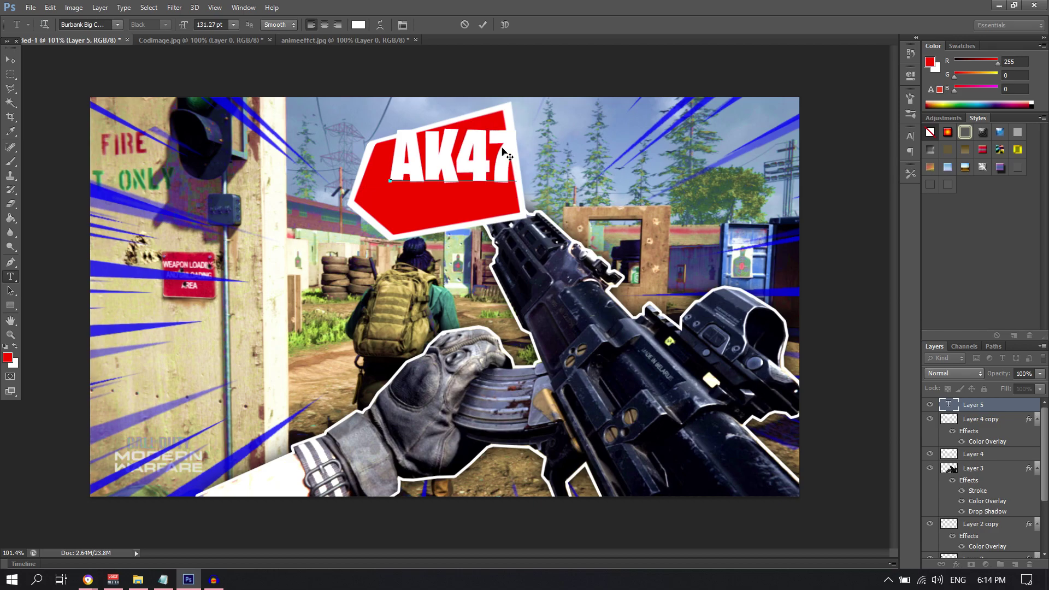
- Rotate the AK47 text about -11° to match the tag's tilt and position it inside the red area
click(11, 60)
drag(471, 158, 465, 187)
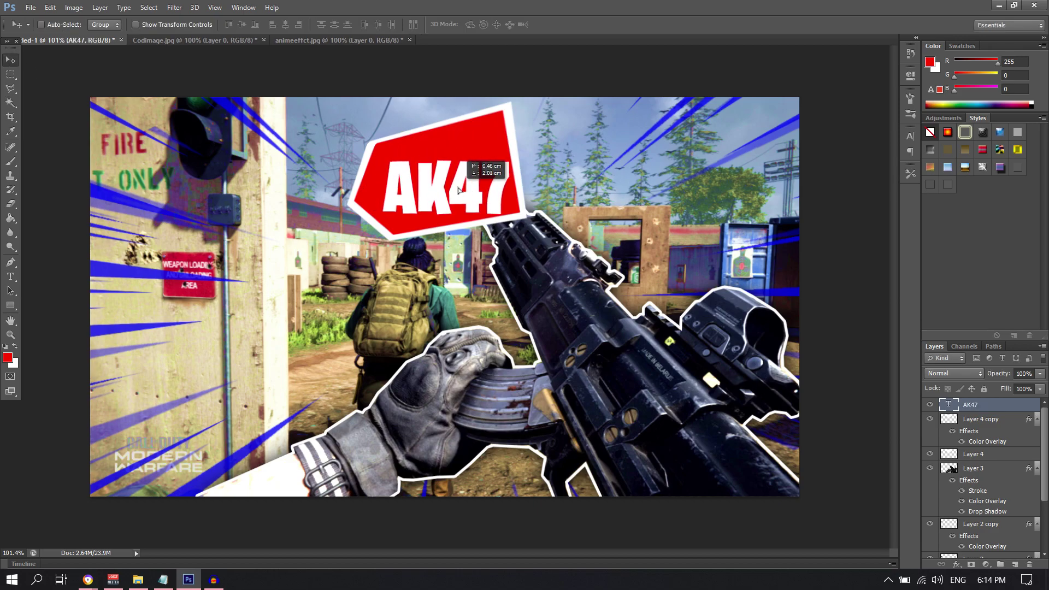
key(ctrl+t)
drag(496, 122, 485, 114)
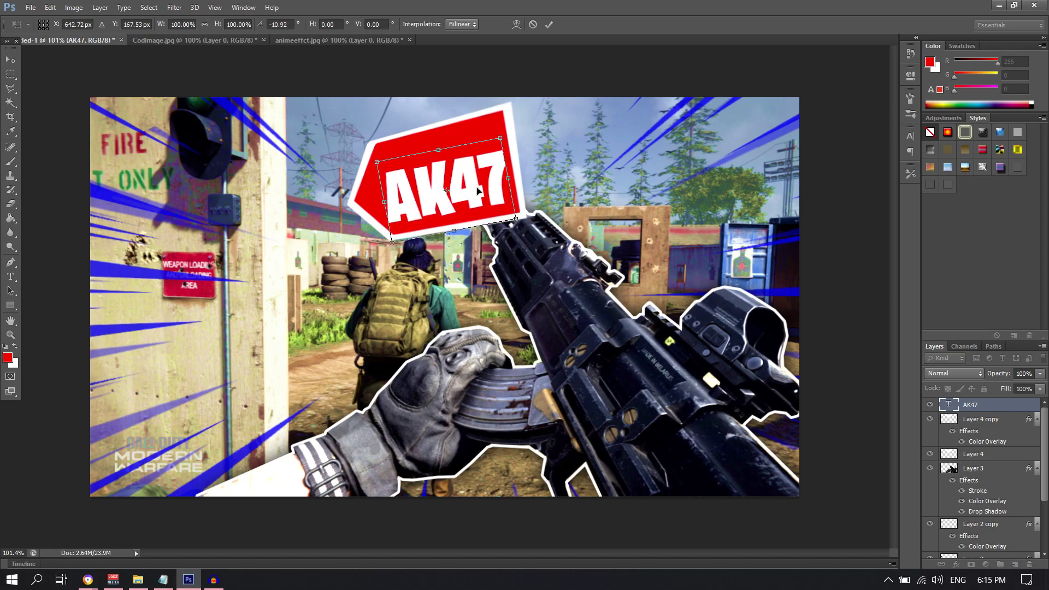
key(Return)
drag(480, 189, 478, 179)
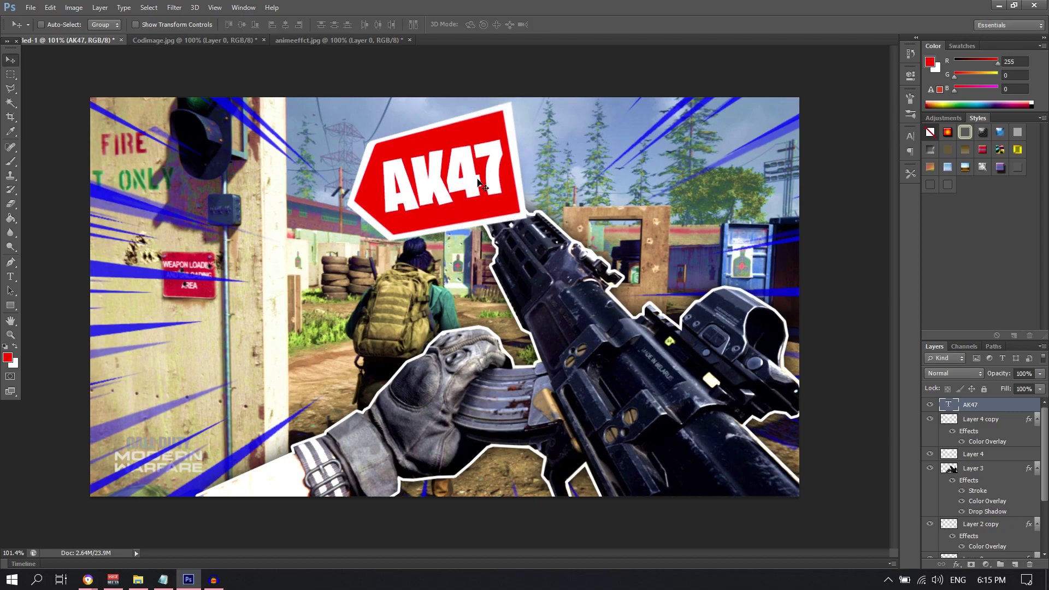
- Look through the available fonts for the AK47 text
key(t)
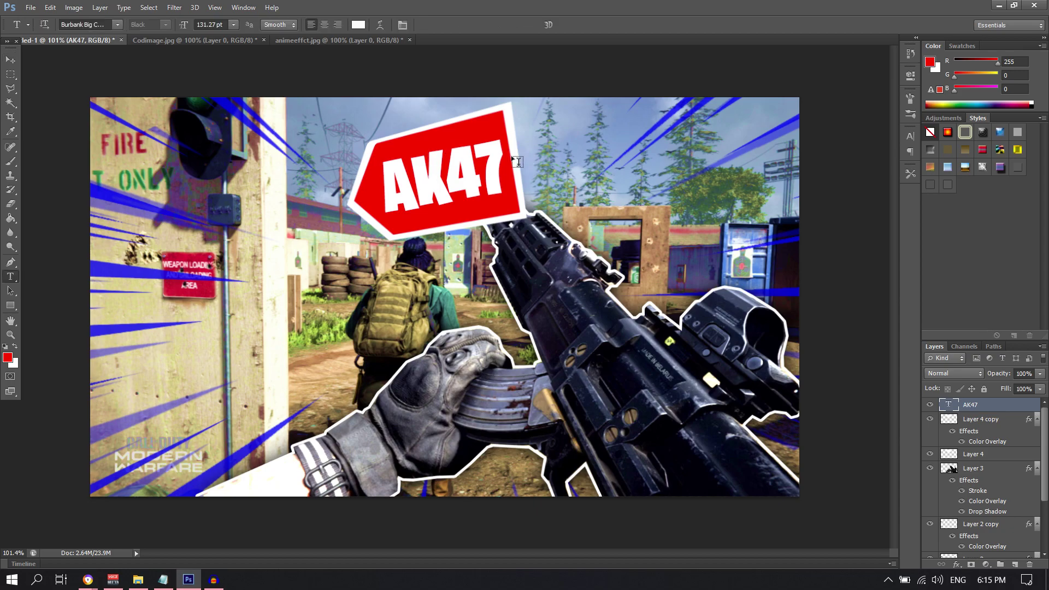
click(115, 24)
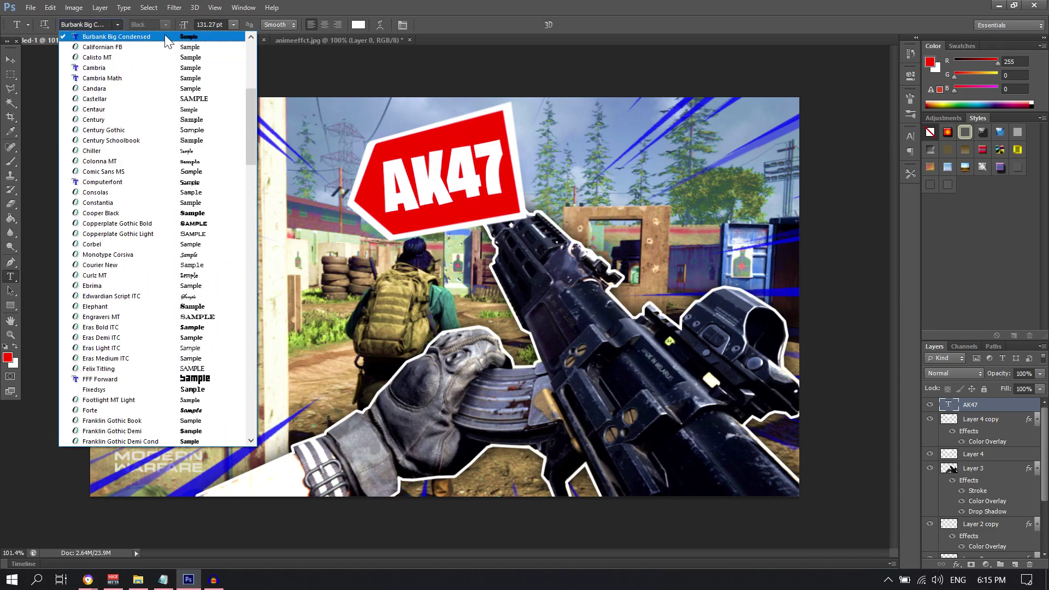
click(11, 61)
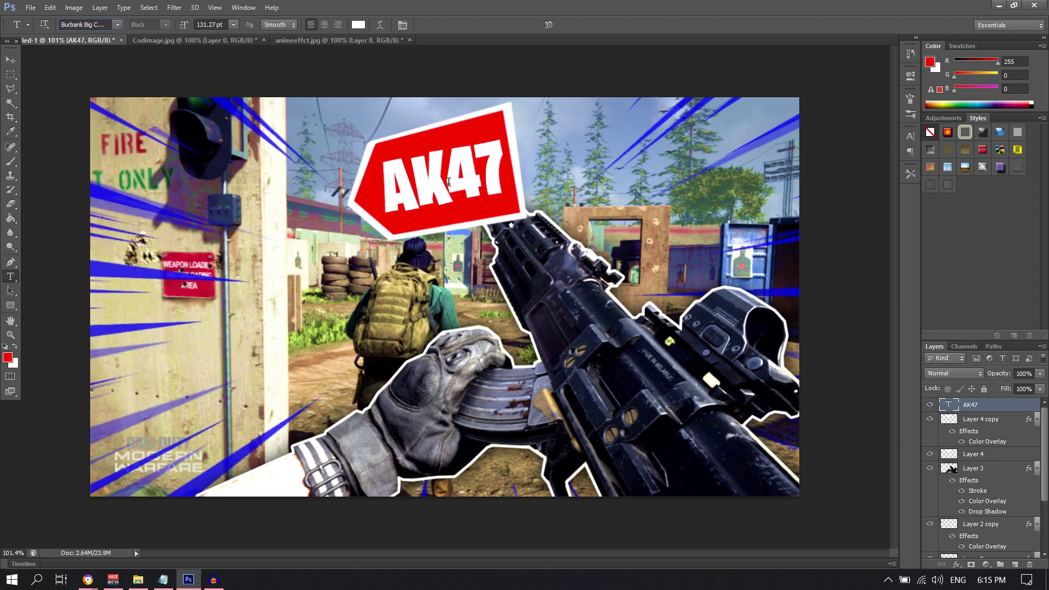
- Shift the AK47 text slightly down and to the right inside the red tag
click(11, 59)
drag(438, 194, 448, 202)
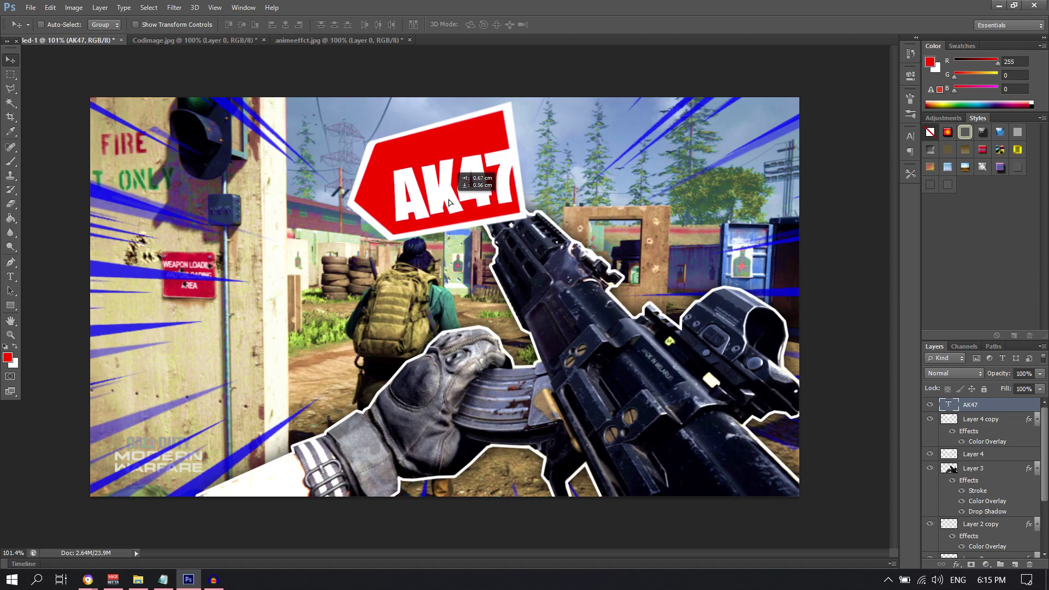
- Switch to the DaFont page in the browser and download the Basketball font from the recently added fonts
key(alt+Tab)
click(212, 6)
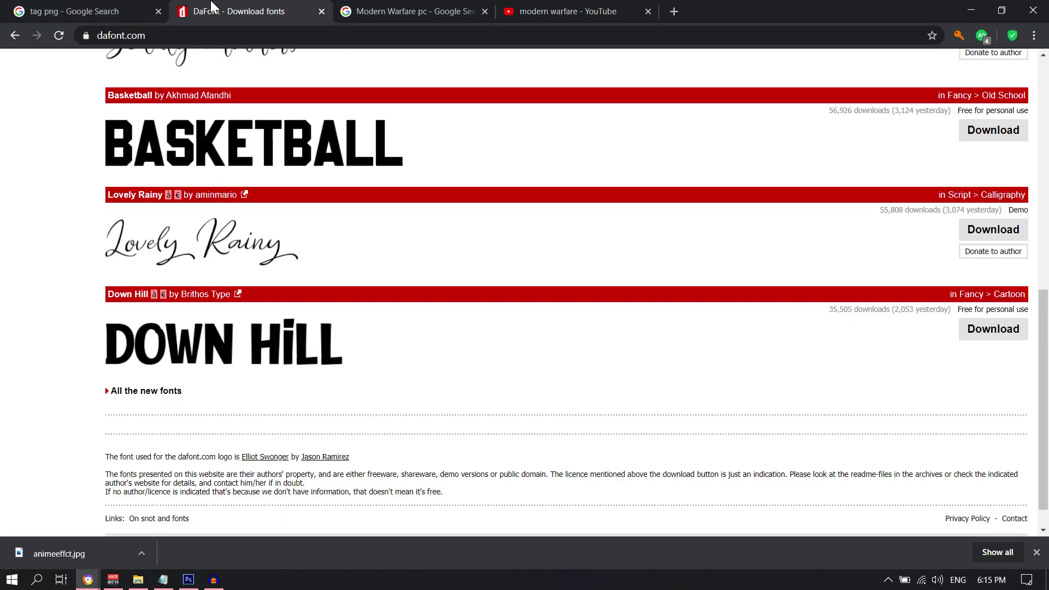
scroll(353, 317, up, 9)
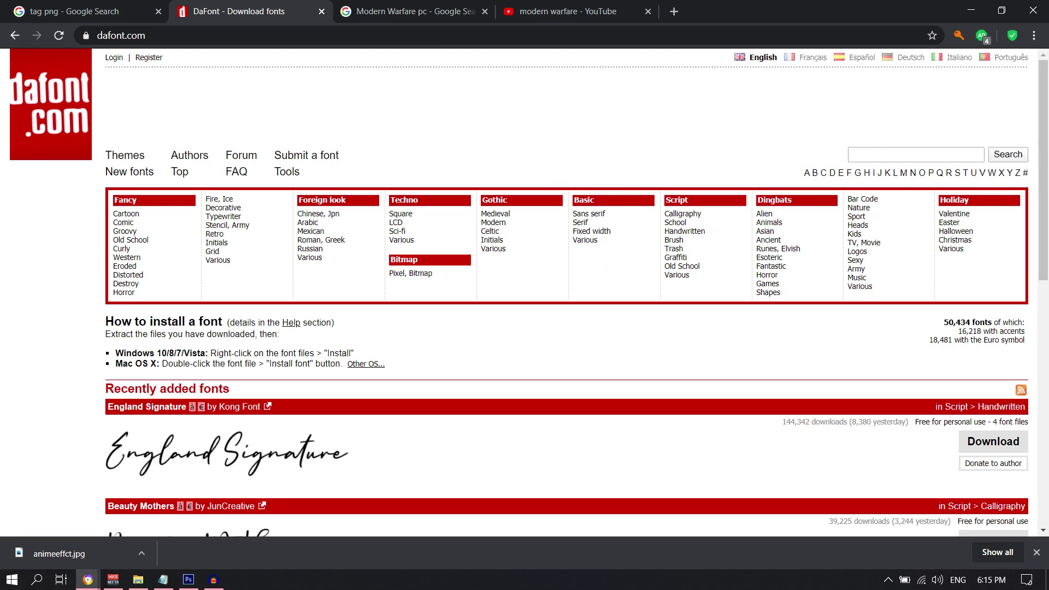
click(915, 154)
click(698, 146)
scroll(440, 358, down, 2)
scroll(785, 286, down, 4)
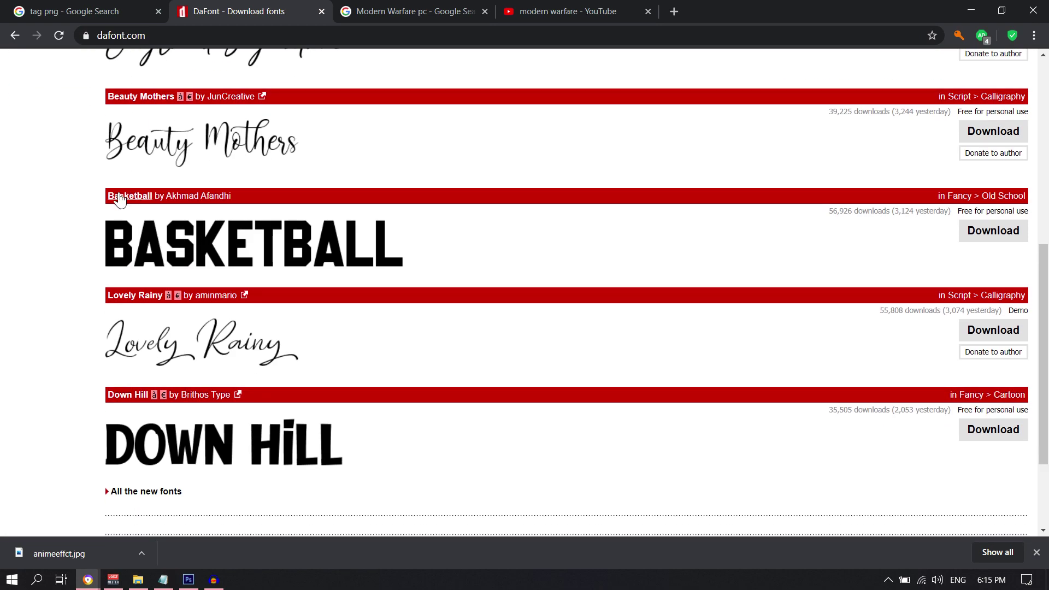
click(1015, 239)
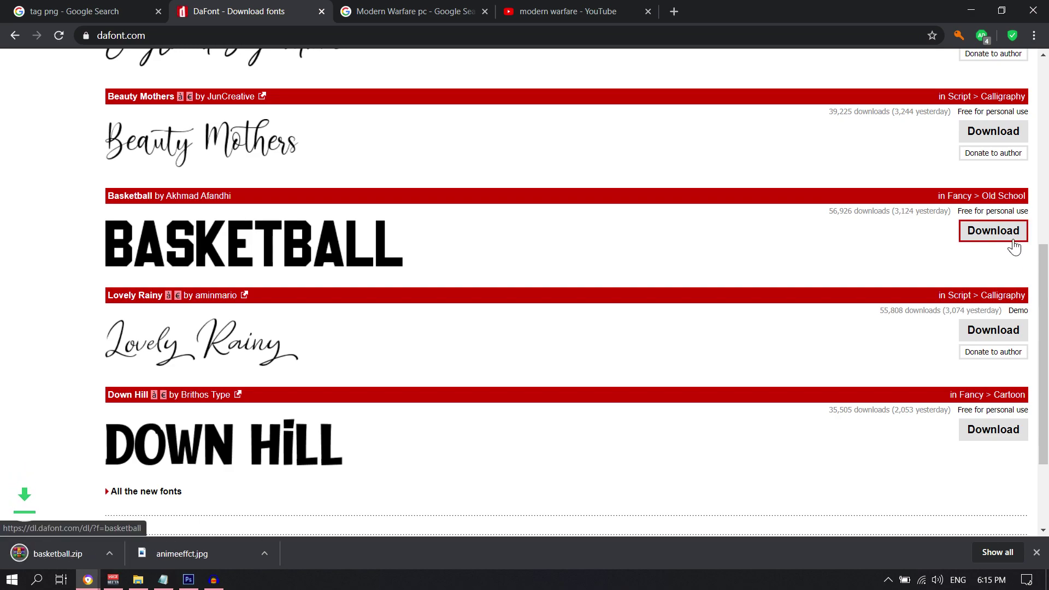
- Open basketball.zip, install the Basketball.otf font, and close the font preview and archive windows
click(57, 553)
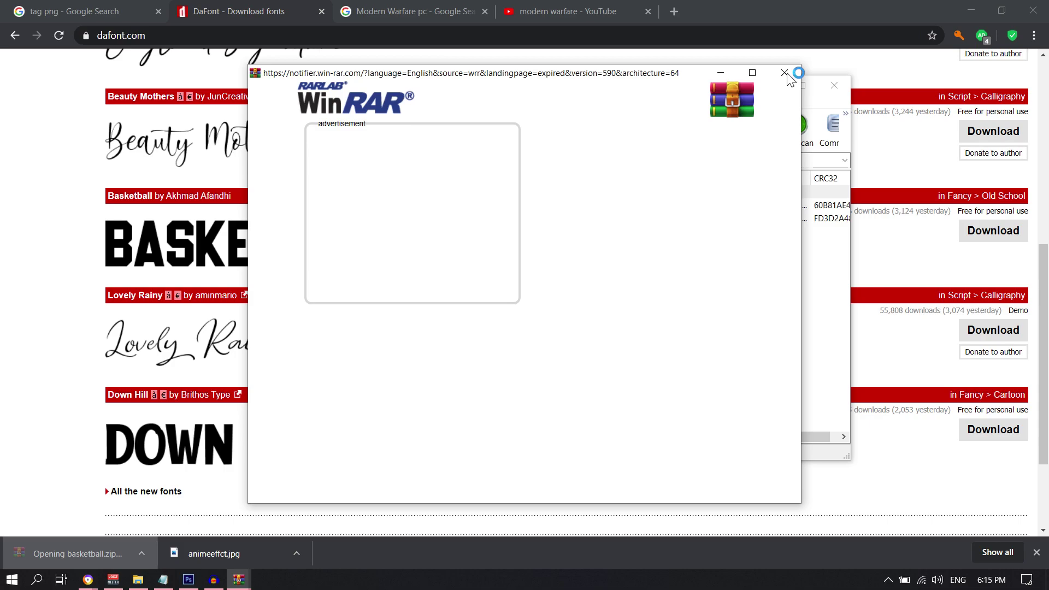
double_click(533, 218)
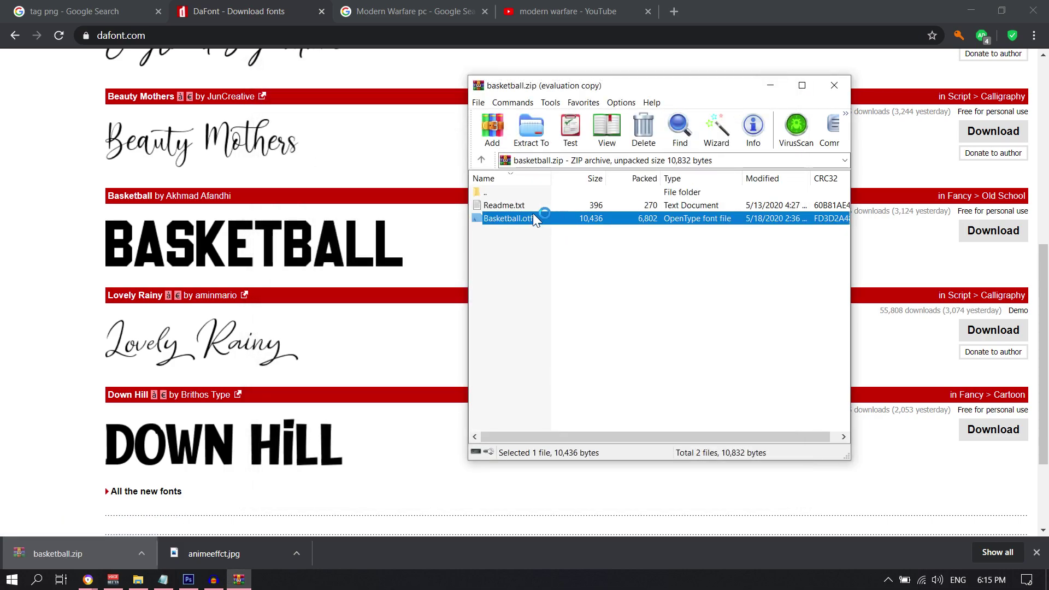
click(147, 122)
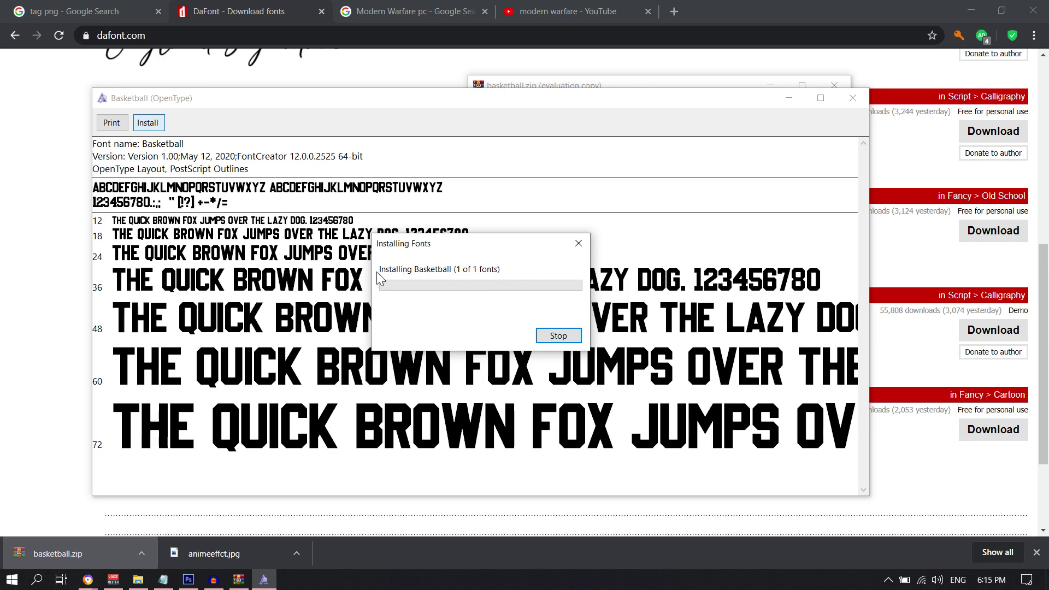
click(852, 98)
click(841, 84)
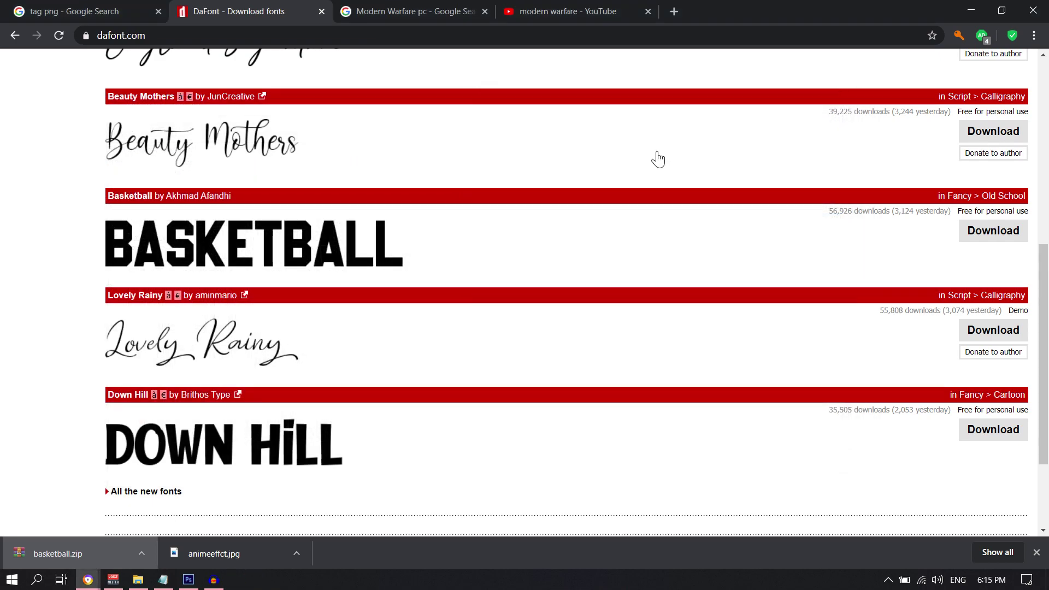
- Switch back to Photoshop and replace the AK47 text on the tag with NEW! in capitals
click(189, 580)
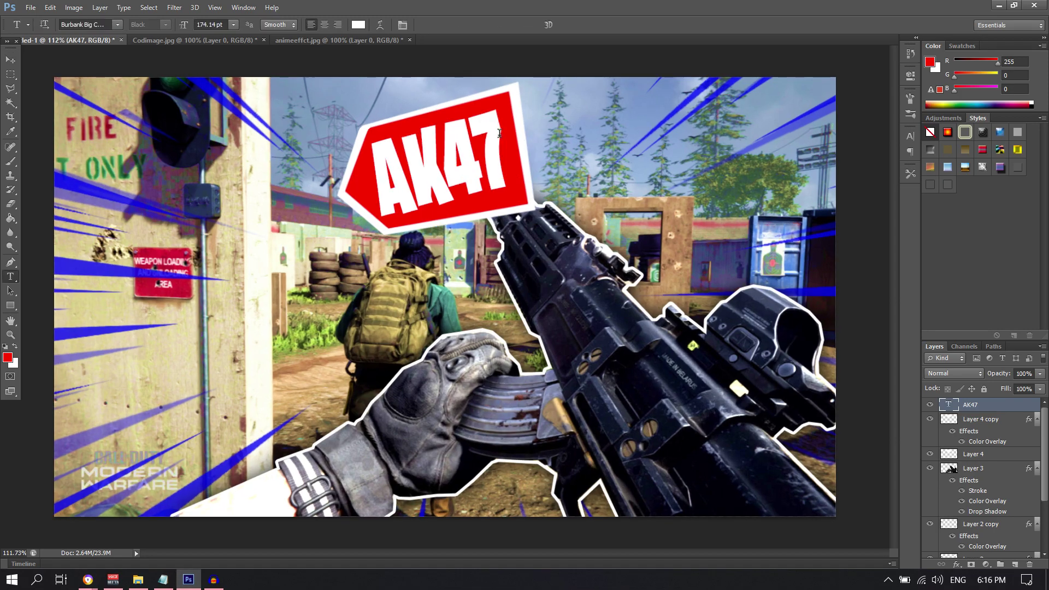
drag(509, 170, 320, 164)
text(new)
key(BackSpace)
key(BackSpace)
key(BackSpace)
text(NEW)
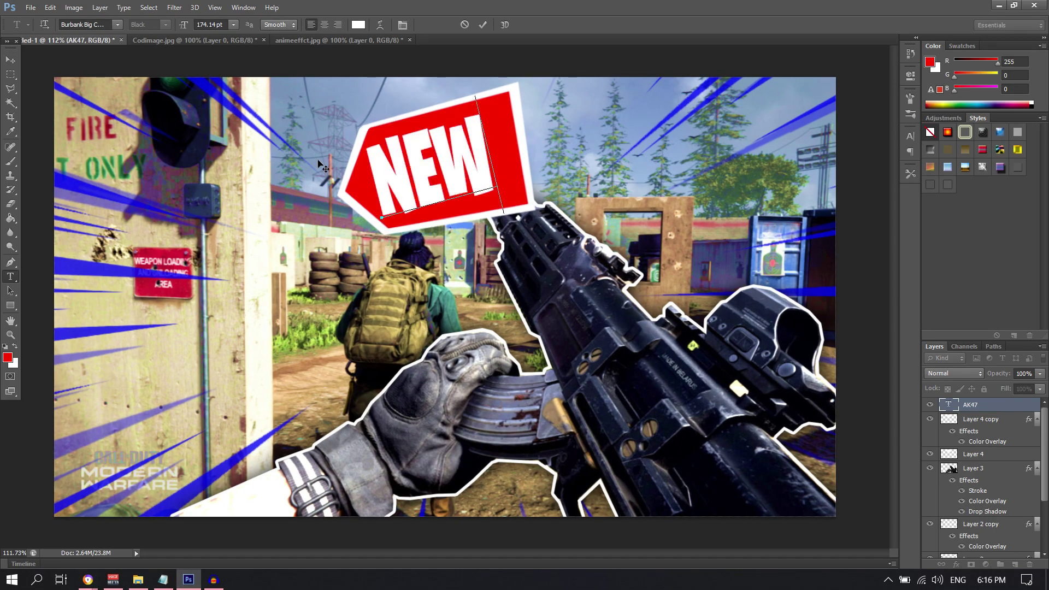
text(!)
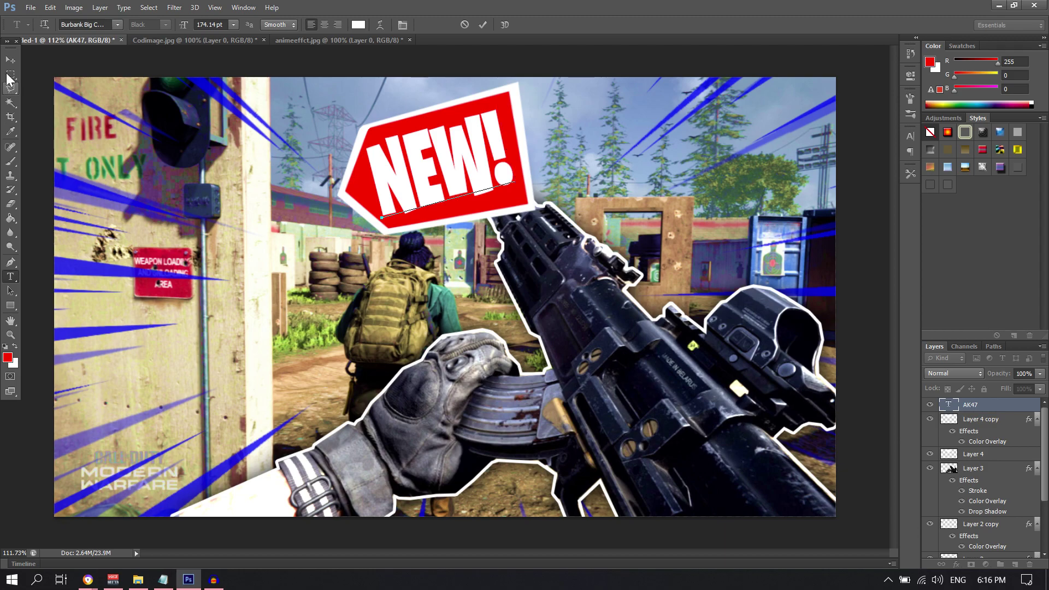
- Fine-tune the tilt and height of the NEW! text and center it inside the red tag
click(11, 59)
drag(449, 174, 450, 168)
key(ctrl+t)
drag(435, 81, 443, 78)
key(Return)
drag(466, 153, 473, 163)
key(ctrl+t)
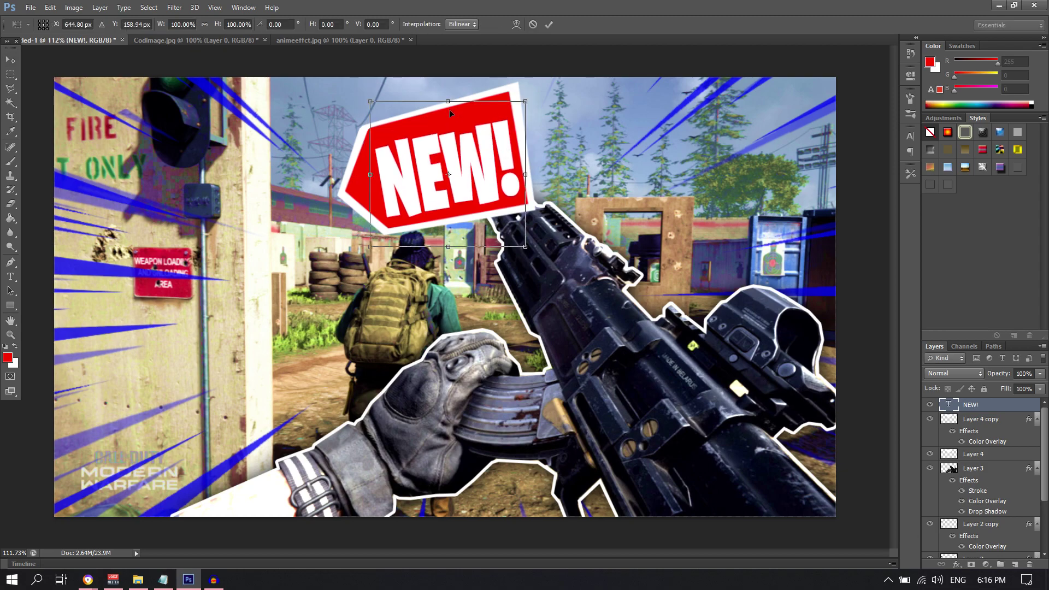
drag(447, 103, 442, 94)
key(Return)
key(z)
drag(579, 180, 532, 183)
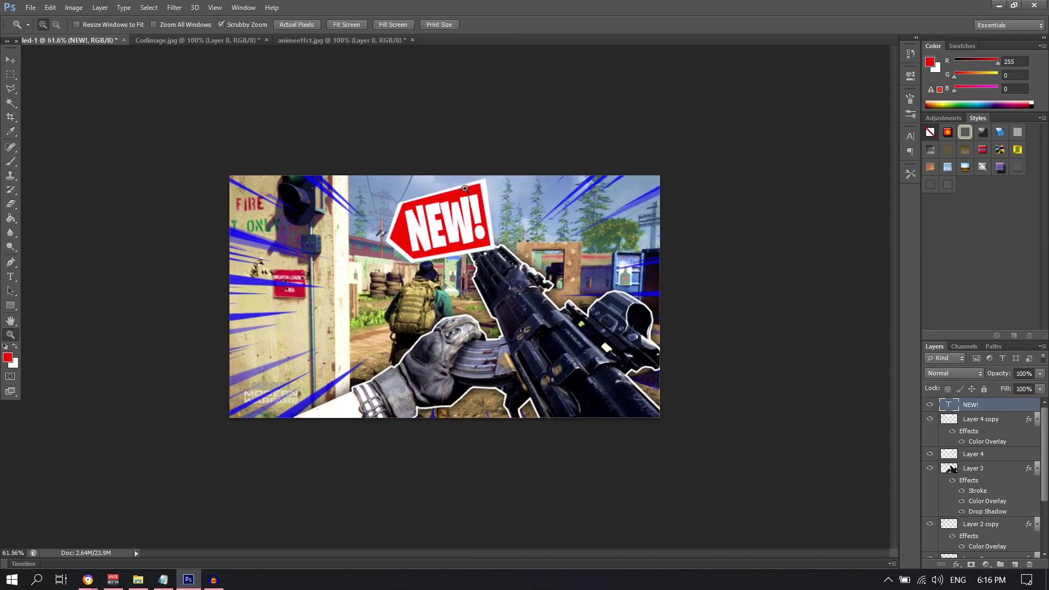
drag(428, 200, 448, 204)
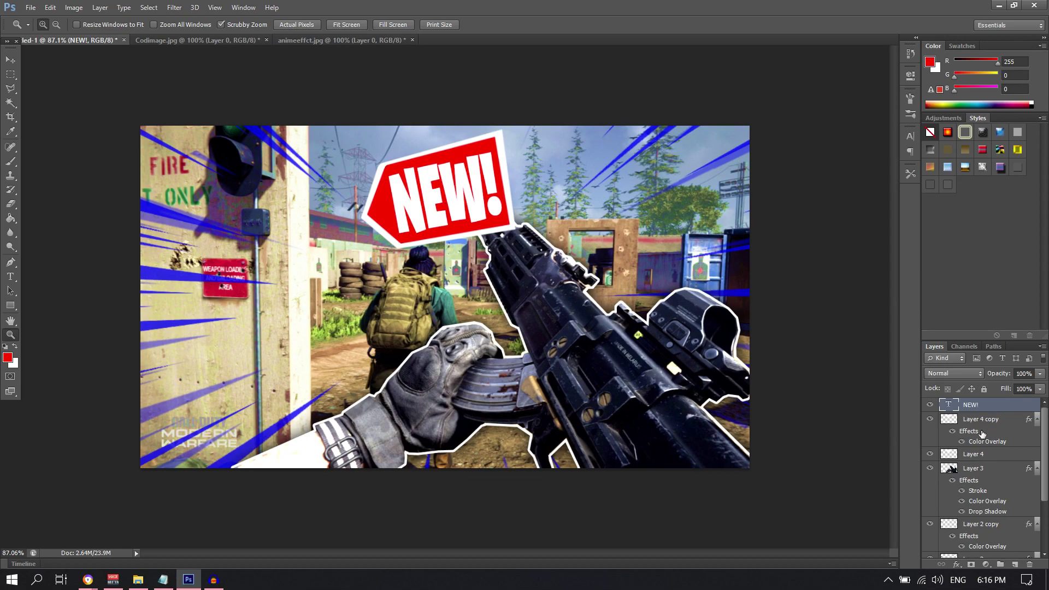
- Create a layer group named TAG and put the NEW! text, Layer 4 copy and Layer 4 inside it
click(1001, 565)
double_click(978, 404)
key(Return)
click(988, 417)
shift+click(991, 467)
drag(991, 467, 979, 407)
click(948, 405)
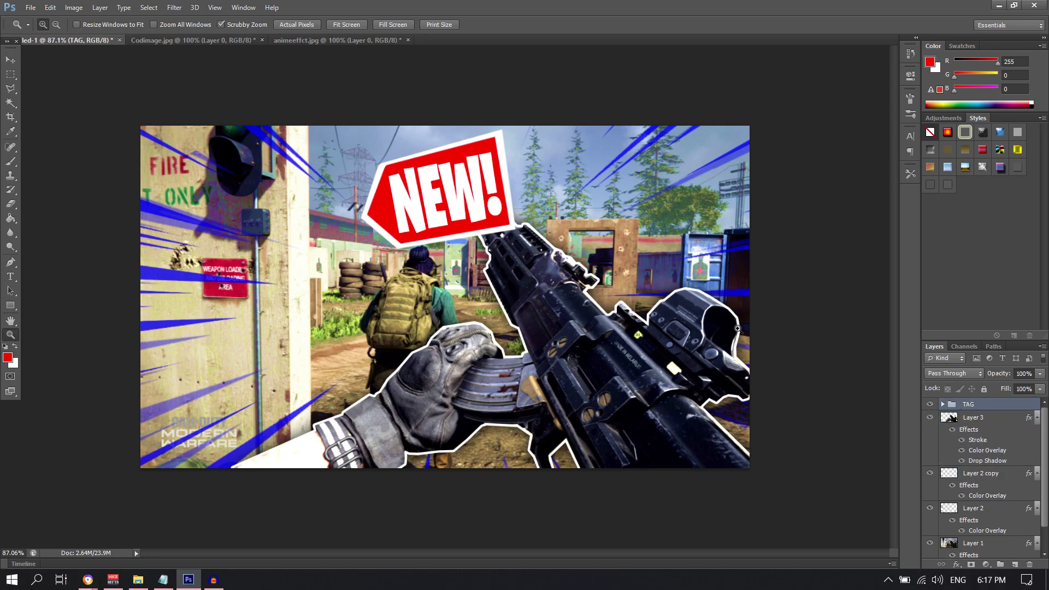
- Move the tag to the right of the rifle and place the TAG group beneath Layer 3 in the stack
key(v)
drag(423, 195, 675, 241)
drag(1006, 407, 999, 465)
drag(700, 261, 678, 275)
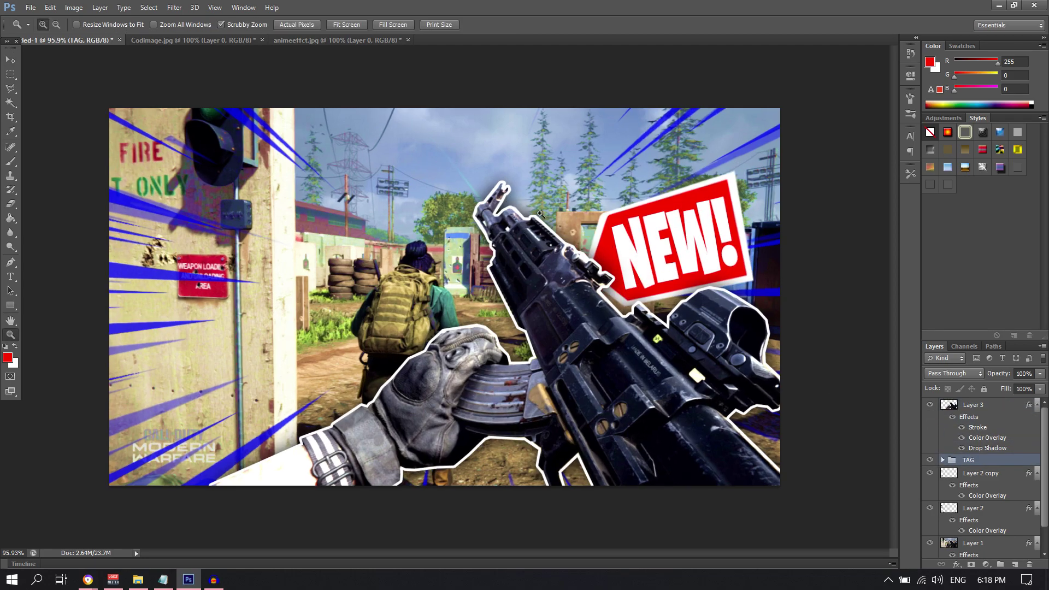
- Raise the tag slightly and rotate it counterclockwise so it tilts more steeply beside the rifle
key(v)
drag(719, 235, 721, 224)
key(ctrl+t)
drag(657, 145, 646, 146)
key(Return)
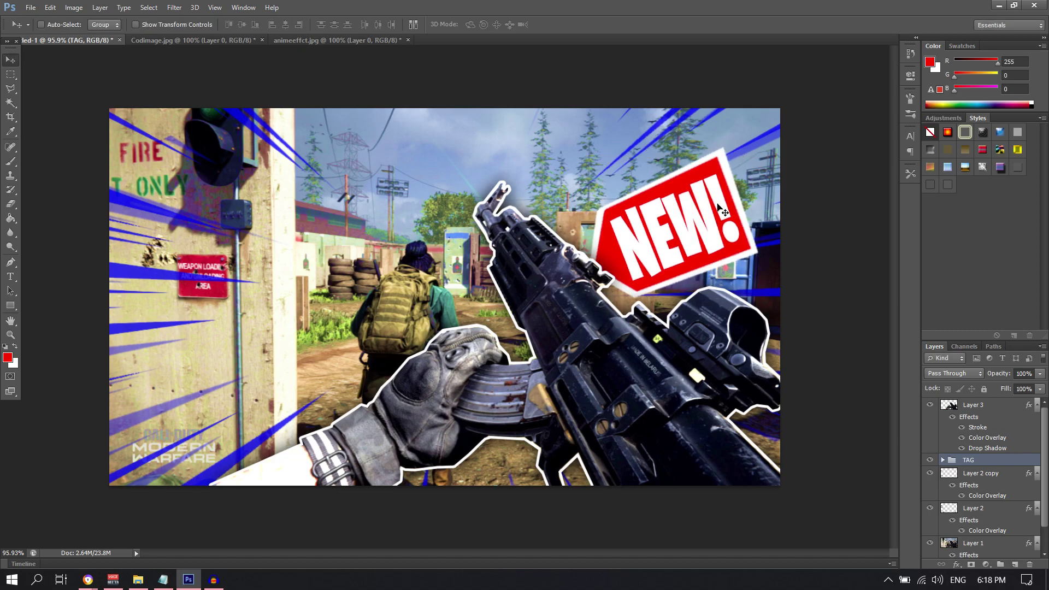
key(z)
drag(714, 203, 515, 235)
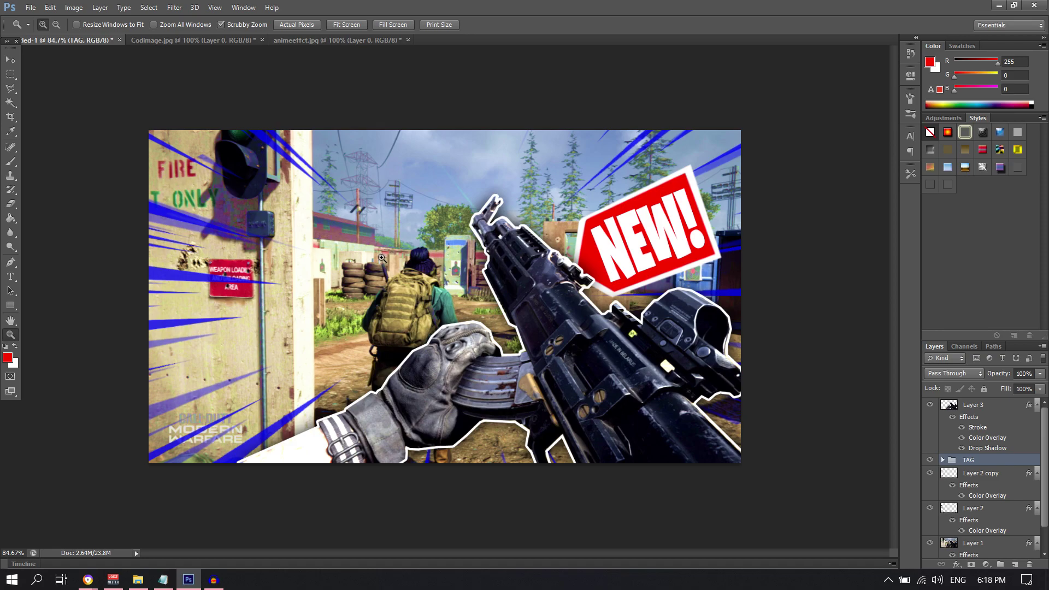
drag(566, 255, 567, 255)
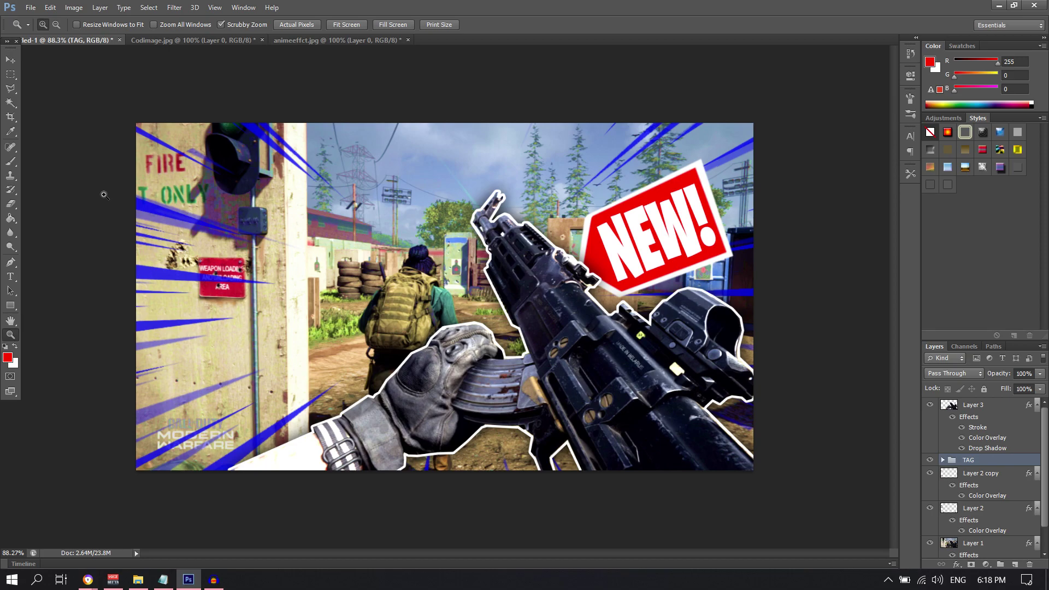
- Save the document in Downloads as a Photoshop file named ThumbnailYT
key(ctrl+s)
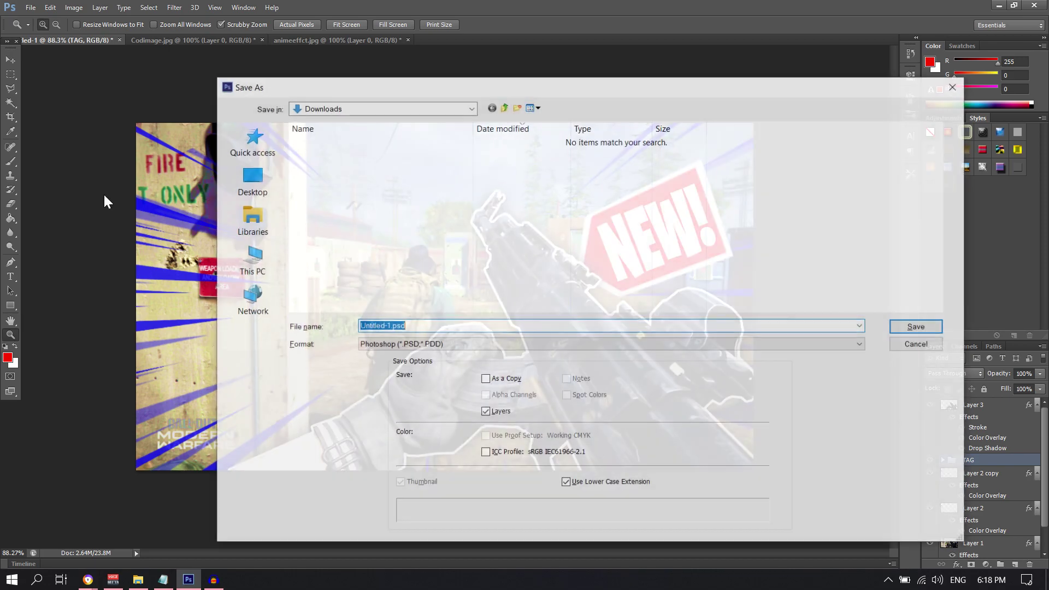
drag(298, 82, 244, 82)
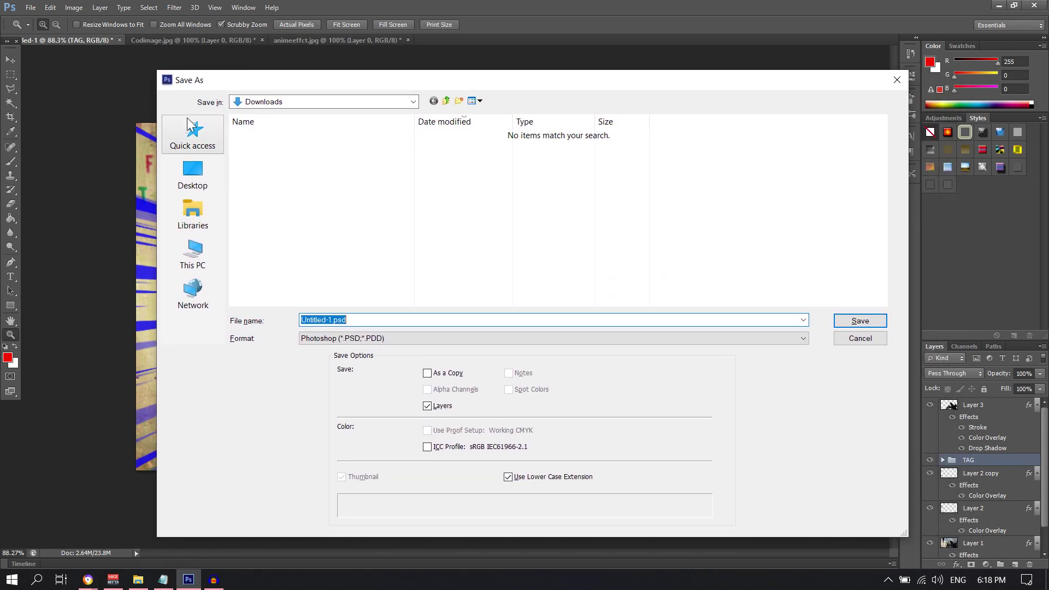
click(335, 320)
drag(332, 320, 300, 321)
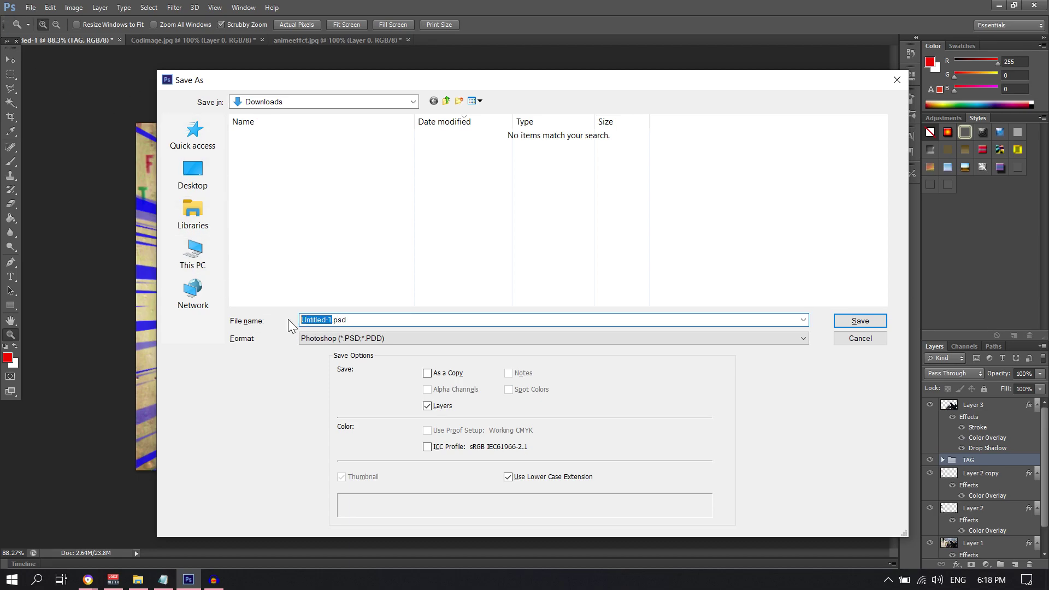
text(ThumbnailYT)
key(Return)
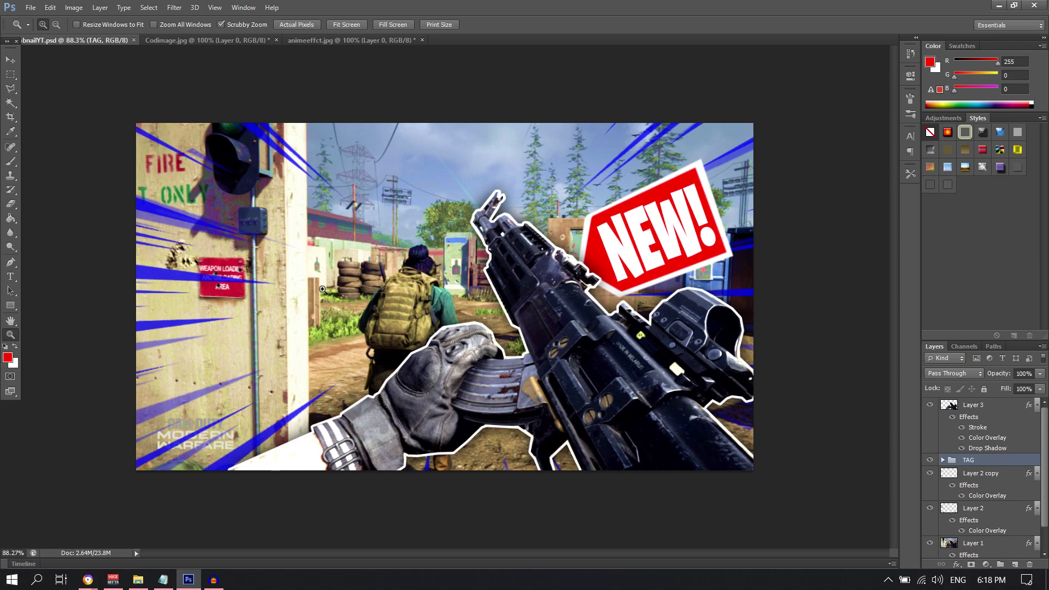
- Add a new empty layer and place it between Layer 2 and the Layer 1 background image
scroll(321, 287, down, 3)
scroll(321, 287, up, 6)
scroll(321, 288, down, 1)
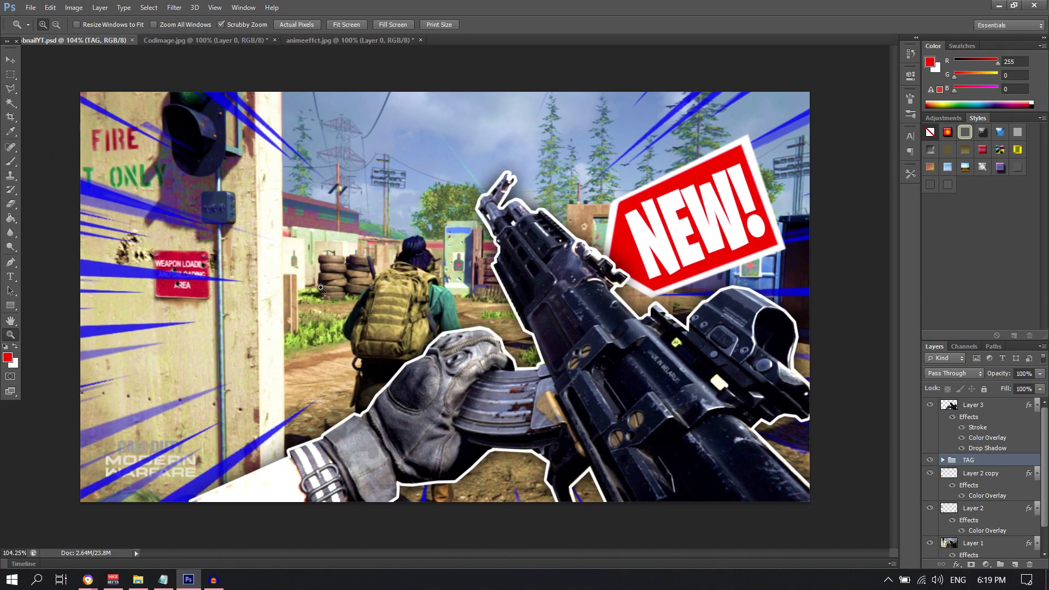
click(1015, 564)
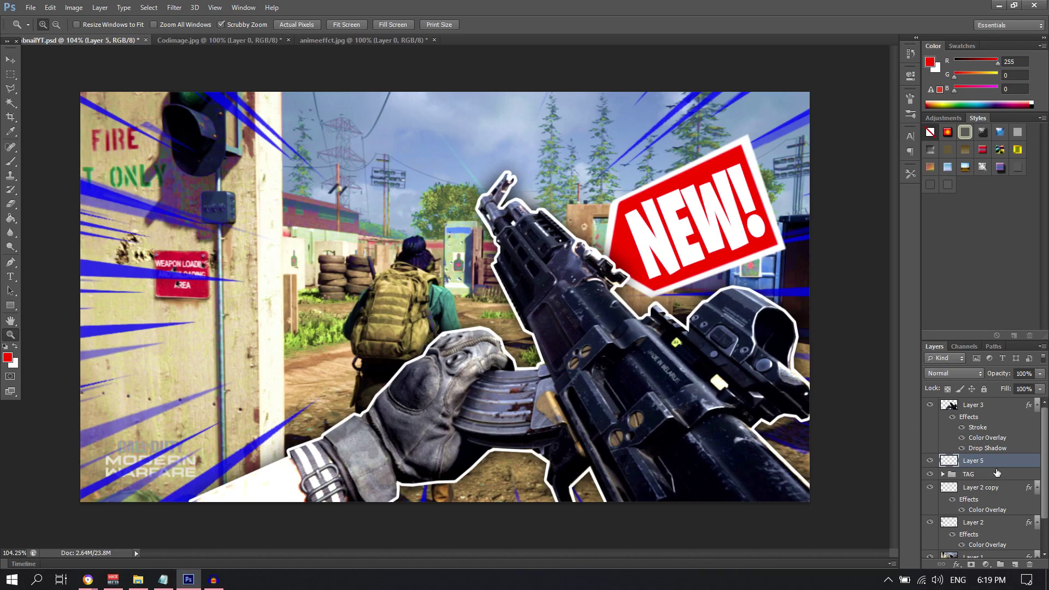
scroll(997, 470, down, 3)
drag(1009, 424, 1010, 503)
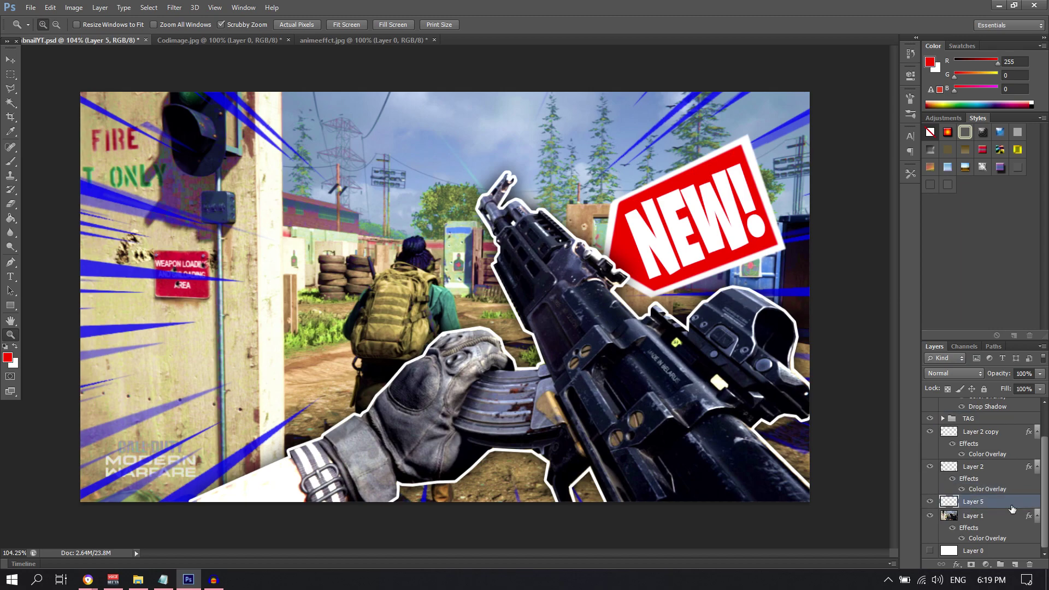
- Paint a soft red glow across the lower part of the background with a very large soft brush
key(b)
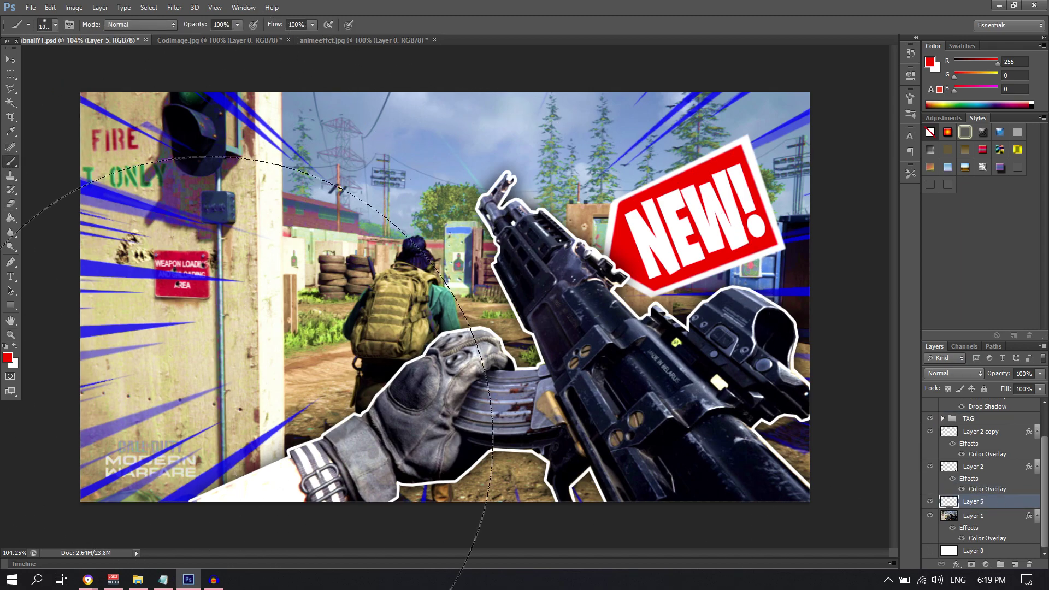
click(156, 543)
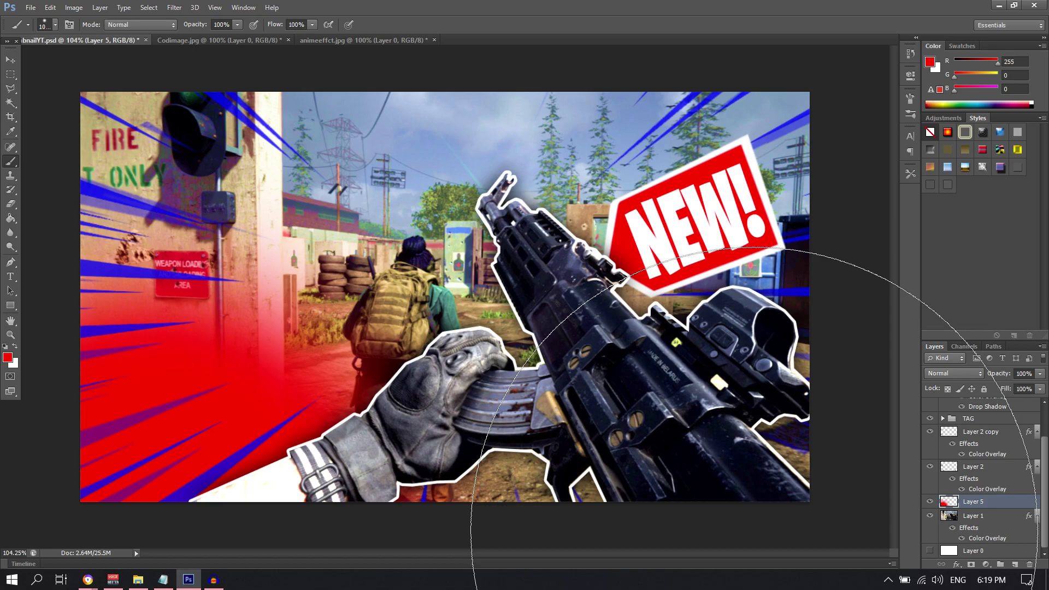
shift+click(754, 532)
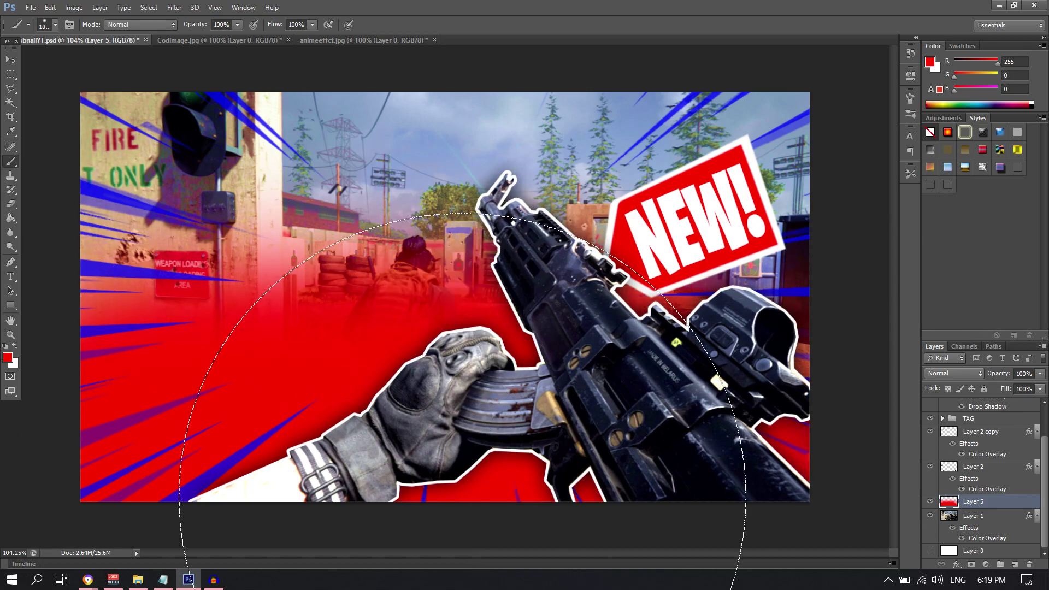
- Move the red glow down toward the canvas's lower edge and set its layer opacity to 60%
key(z)
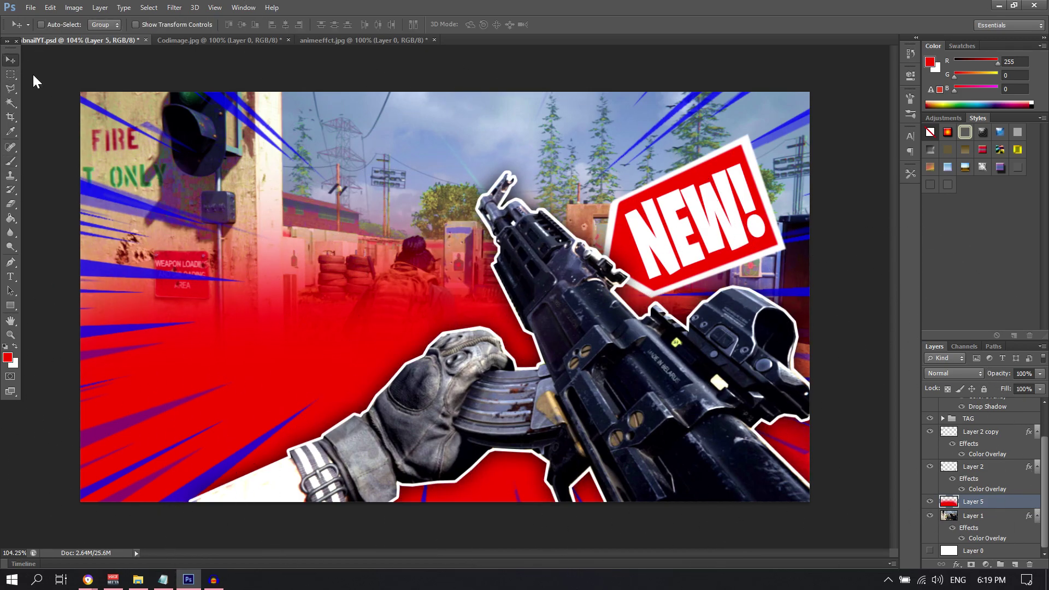
drag(654, 348, 609, 343)
click(609, 343)
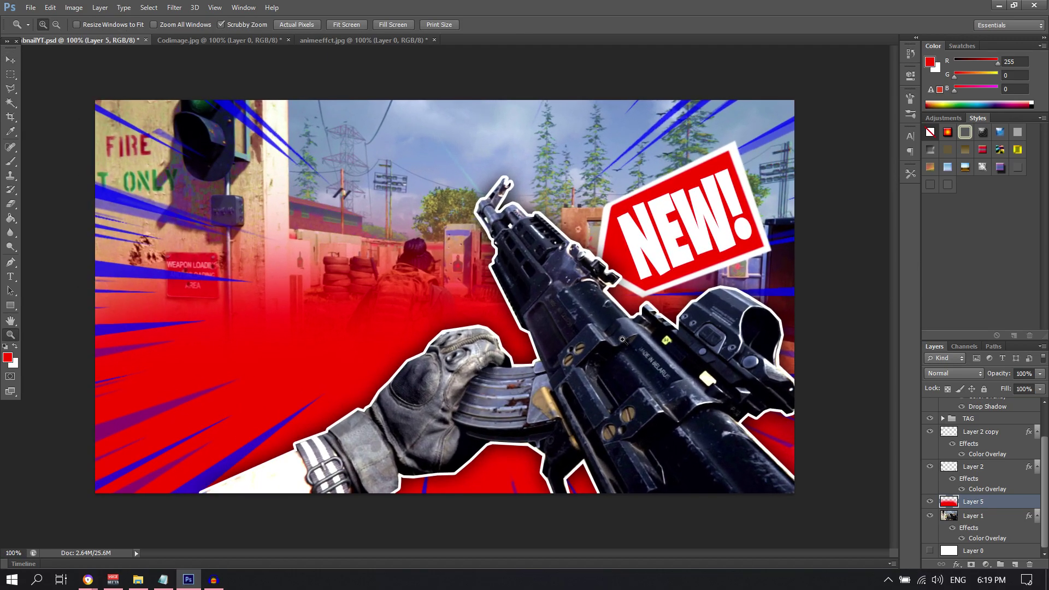
key(v)
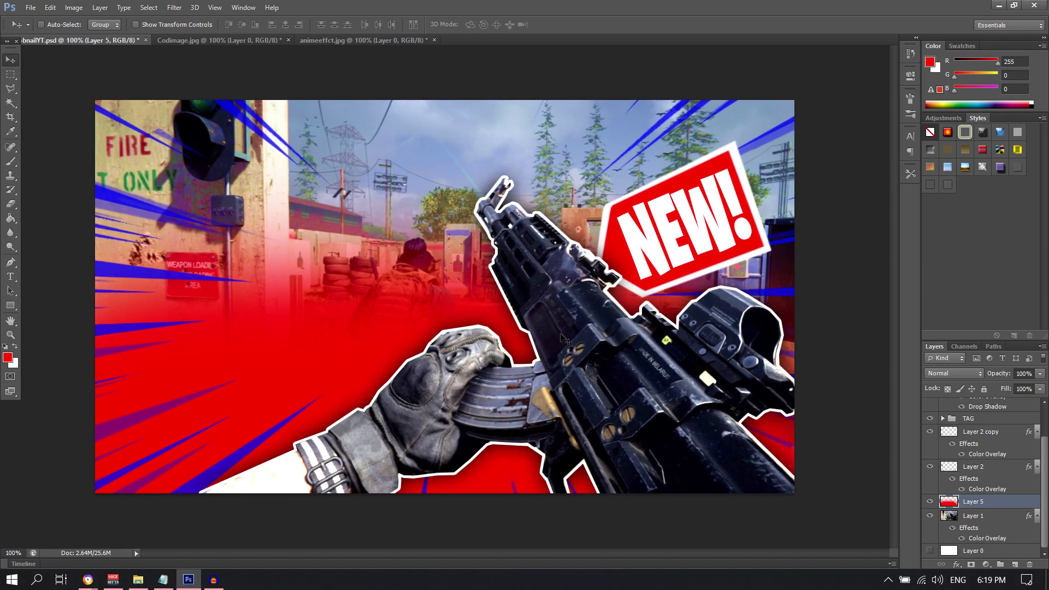
drag(465, 322, 458, 423)
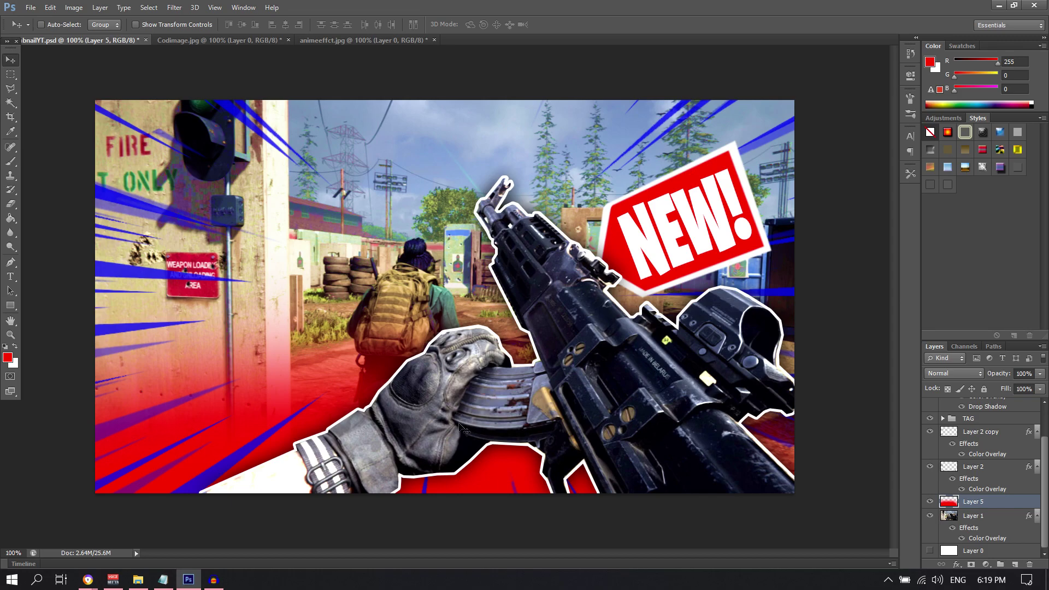
click(1038, 373)
drag(1025, 385, 1017, 388)
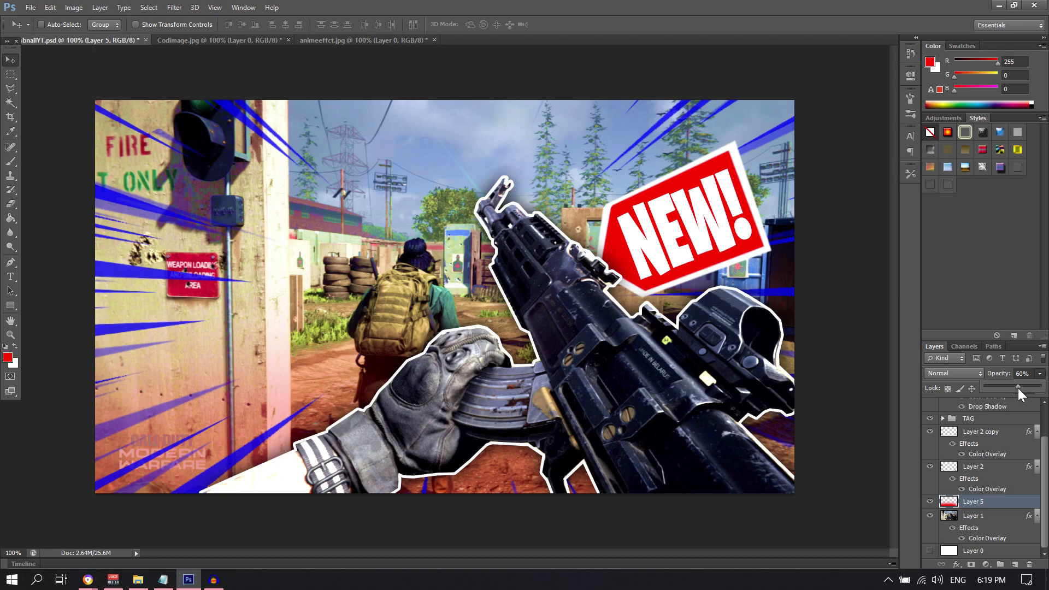
- Add a pure blue (#0000ff) Color Overlay to the red glow on Layer 5
click(1037, 504)
double_click(1036, 503)
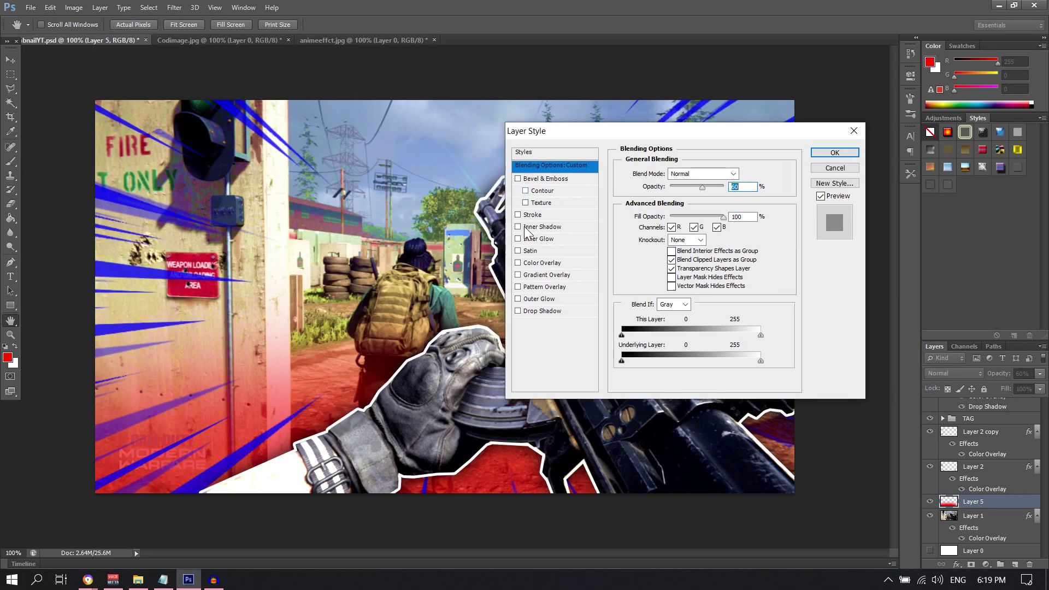
click(552, 261)
click(743, 174)
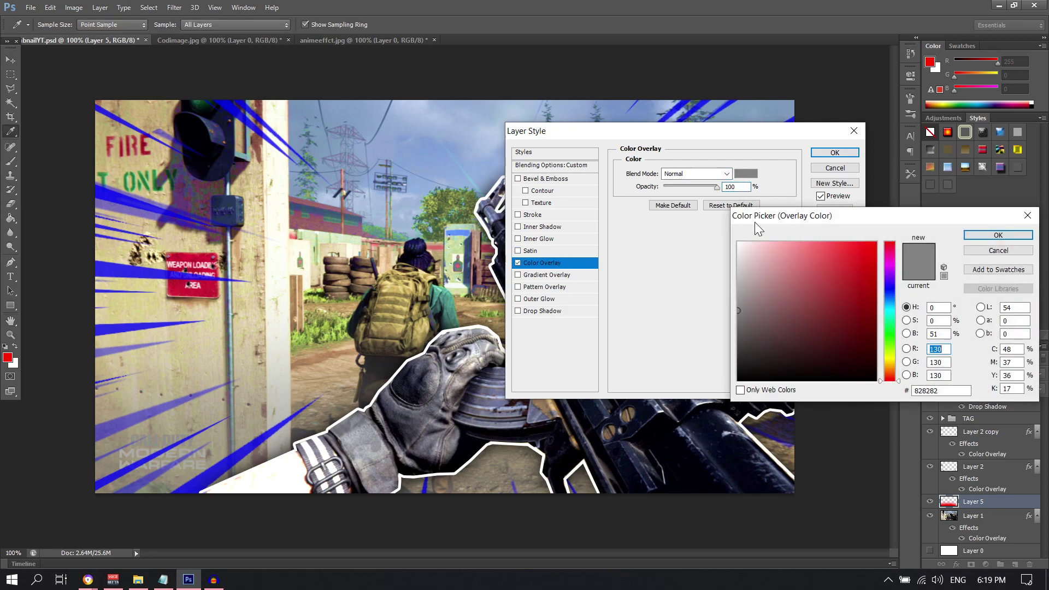
drag(887, 298, 884, 288)
click(1019, 233)
click(746, 176)
click(876, 243)
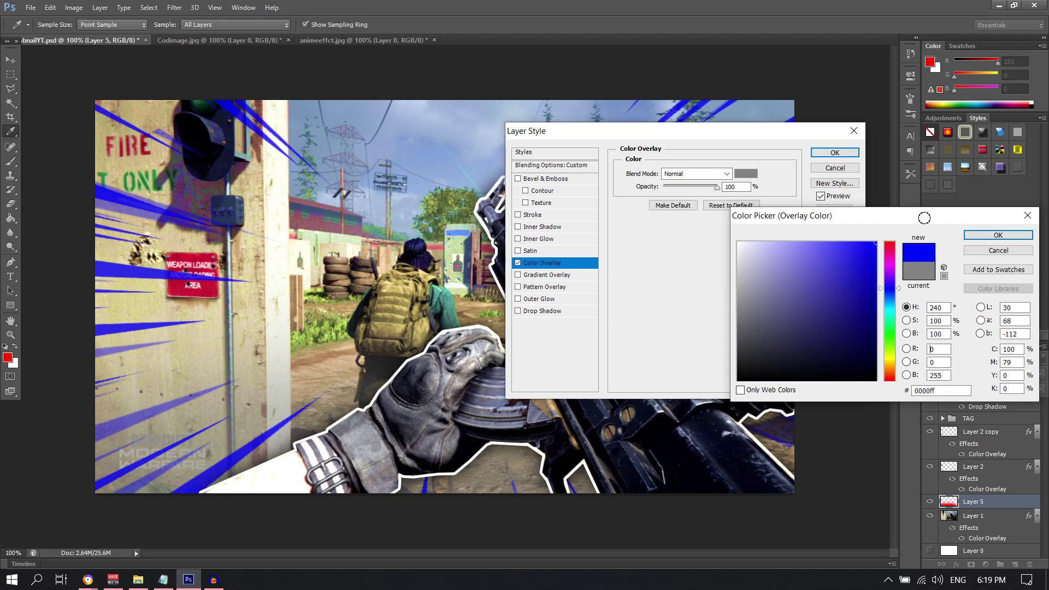
click(977, 236)
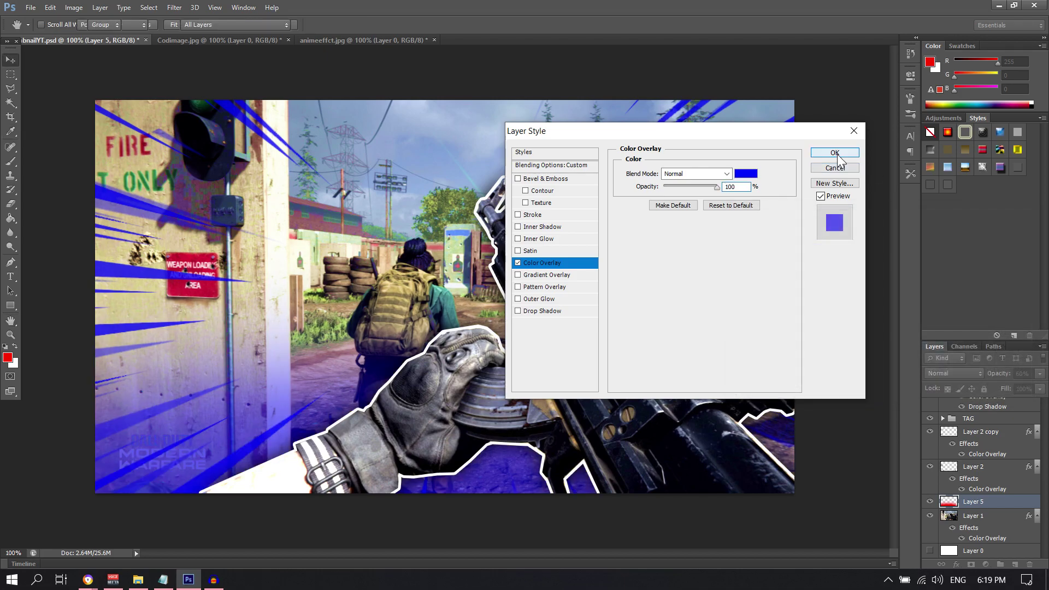
click(836, 153)
- Set the opacity of the blue glow layer to 61%
key(z)
drag(469, 225, 433, 229)
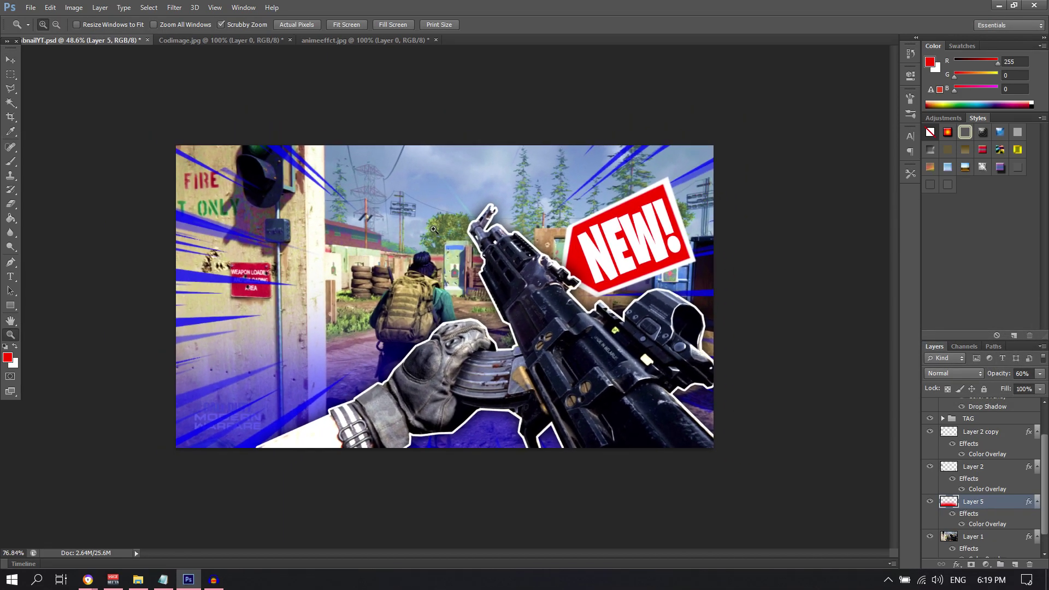
click(1039, 373)
drag(1020, 386, 1025, 387)
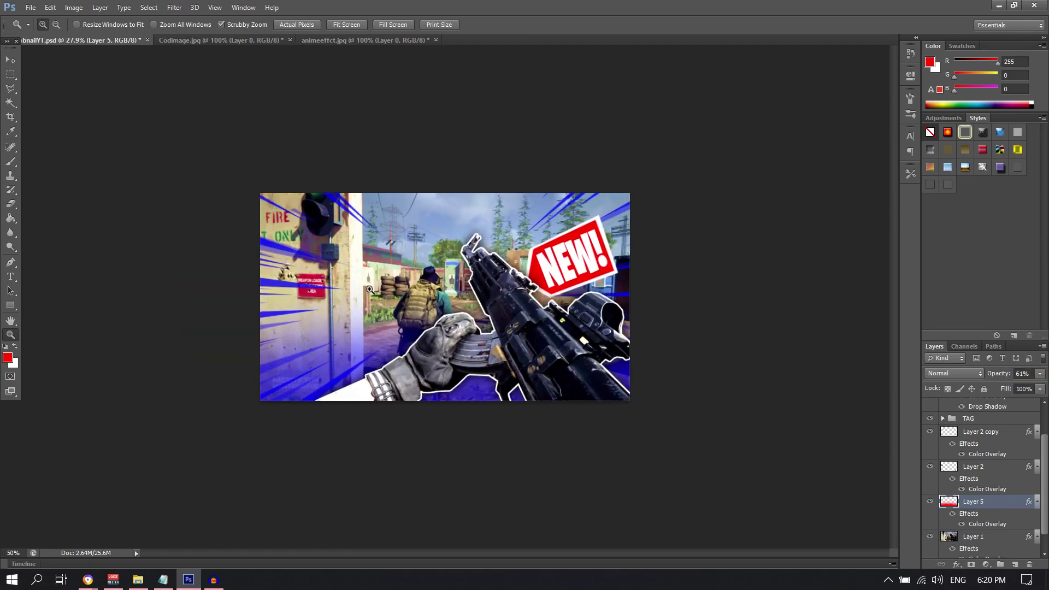
drag(359, 284, 391, 284)
alt+click(394, 285)
- Duplicate the blue glow layer, flip the copy vertically and move it up over the canvas's upper edge
key(ctrl+j)
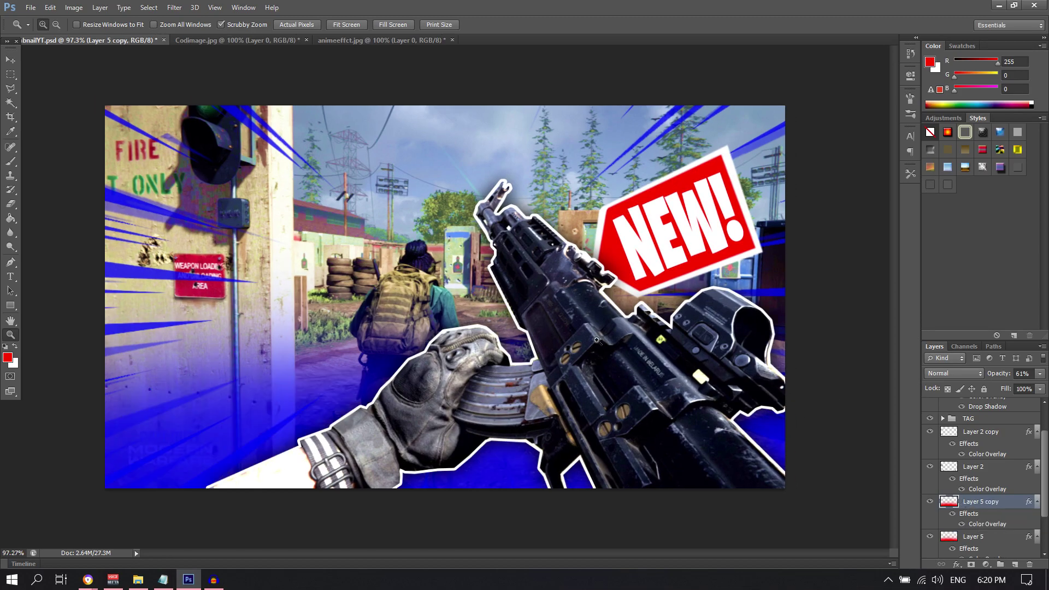
key(ctrl+t)
right_click(544, 385)
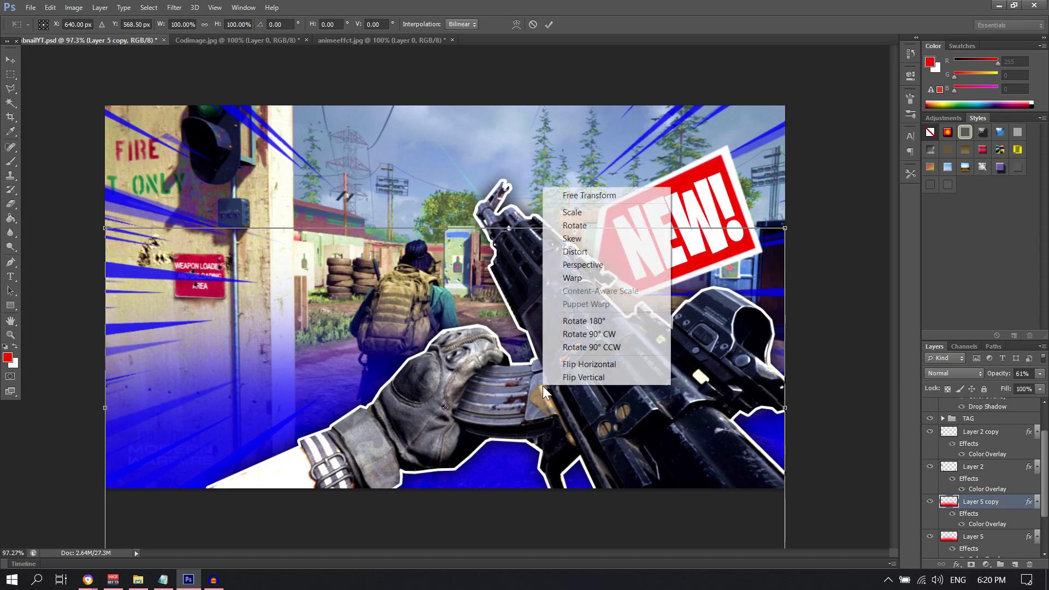
click(598, 376)
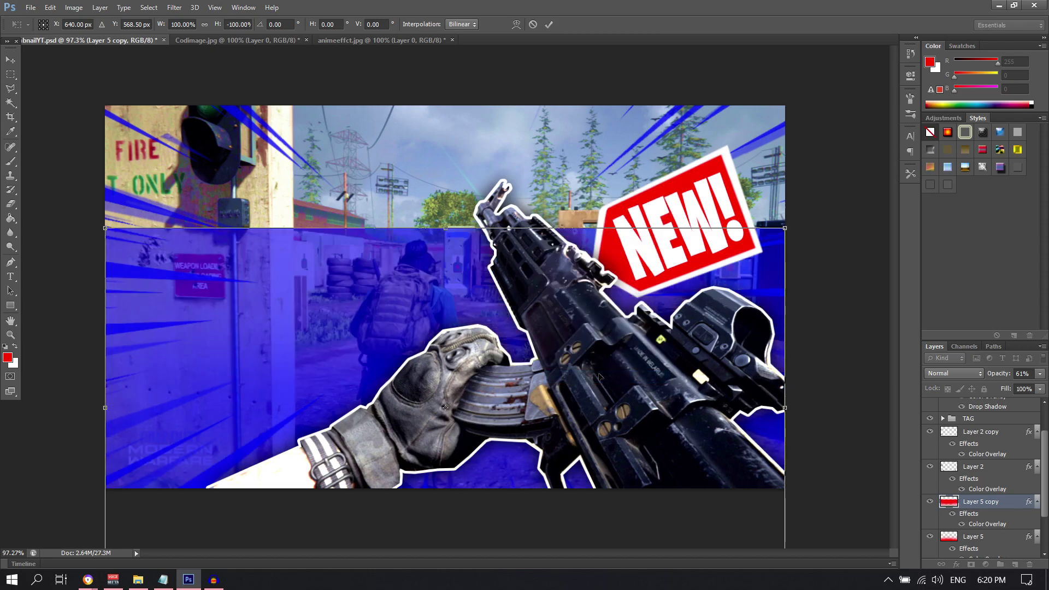
drag(367, 260, 365, 40)
key(Return)
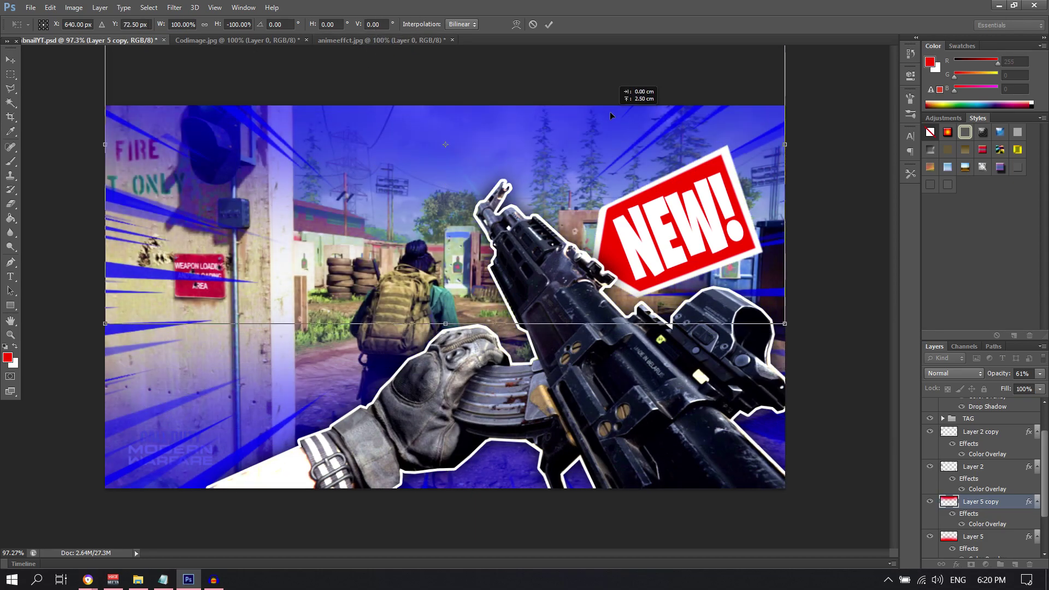
- Change the Color Overlay of the upper glow copy to pure red (#ff0000)
key(z)
double_click(1013, 509)
click(546, 263)
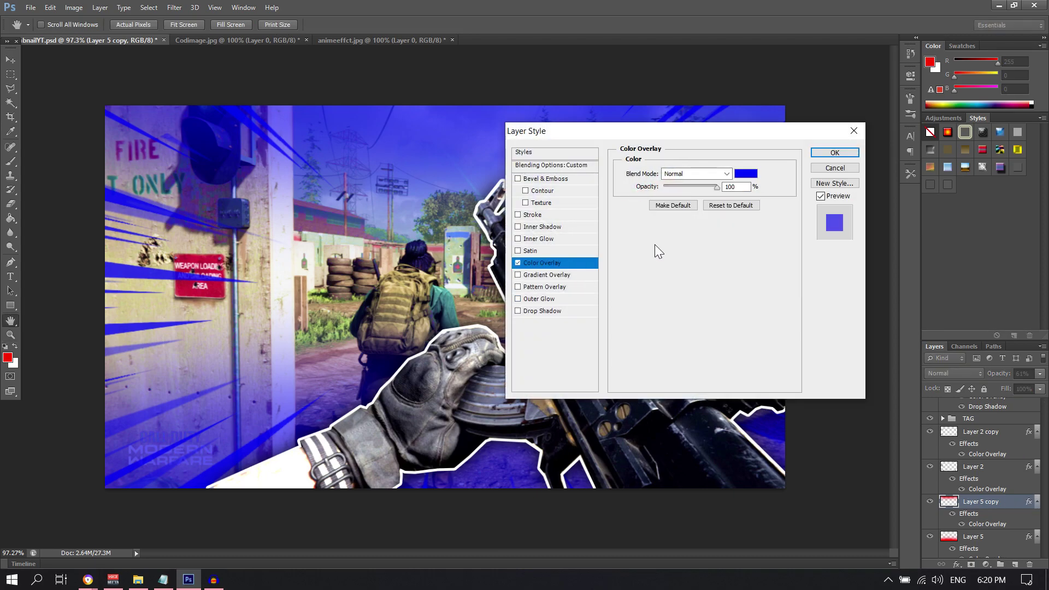
click(746, 173)
drag(880, 255, 883, 212)
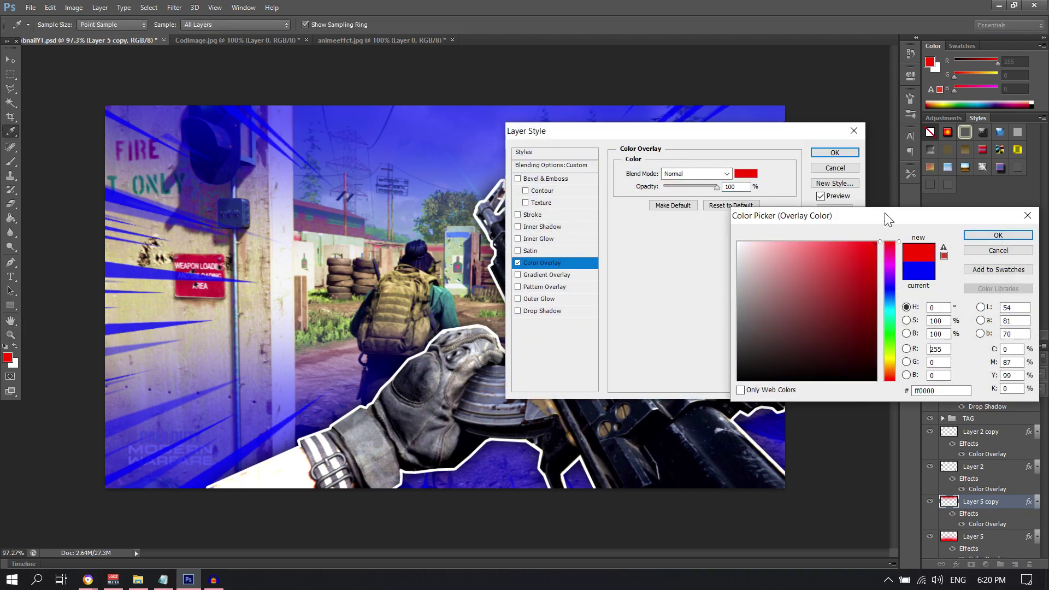
click(997, 235)
click(834, 152)
key(z)
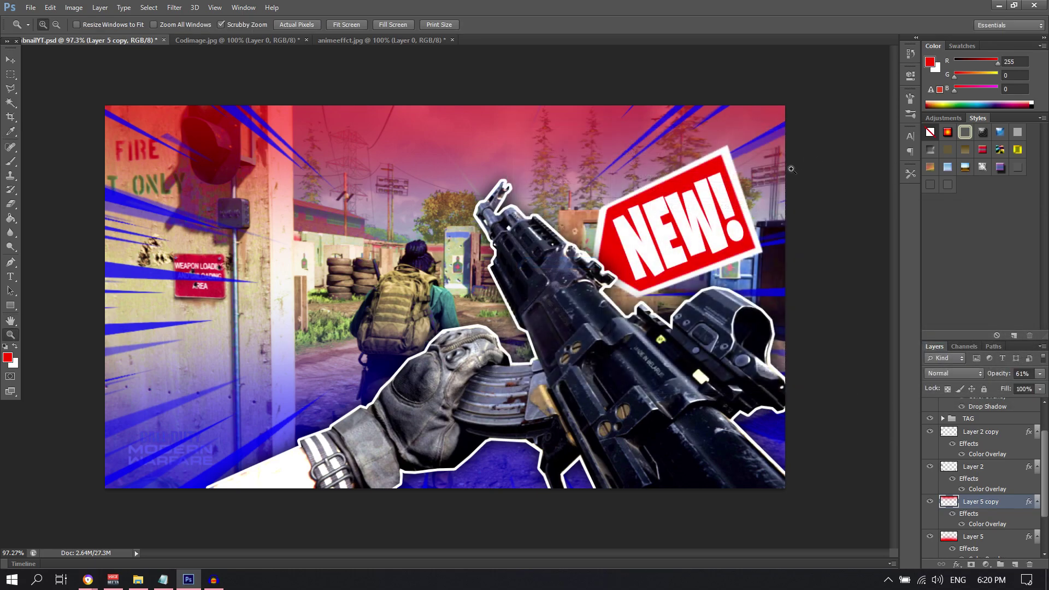
mouse_move(466, 214)
mouse_down()
mouse_move(421, 222)
mouse_move(464, 216)
mouse_up()
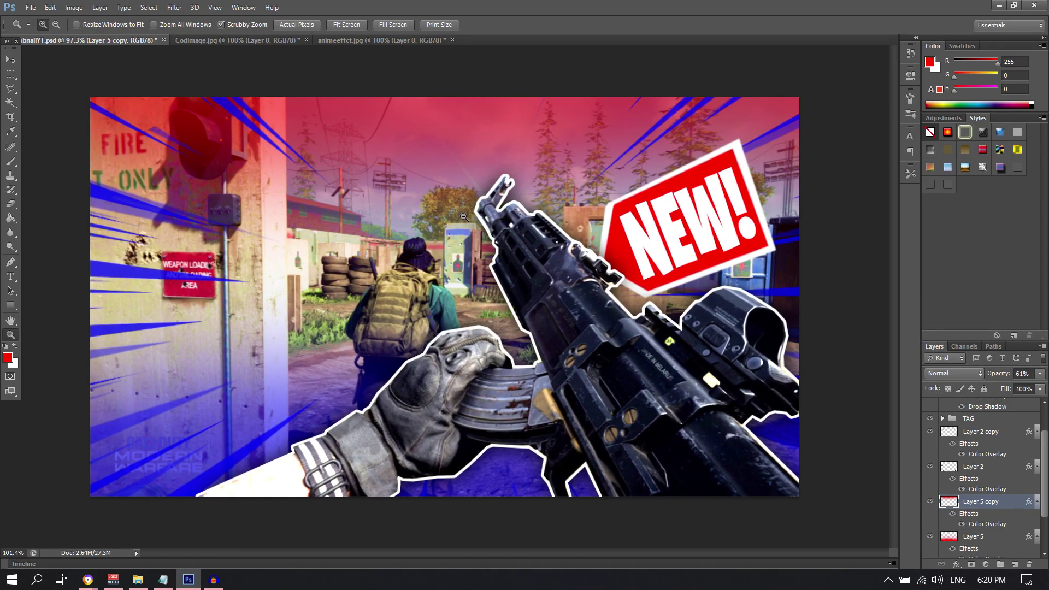
mouse_move(403, 205)
mouse_down()
mouse_move(375, 196)
mouse_move(403, 190)
mouse_move(393, 189)
mouse_up()
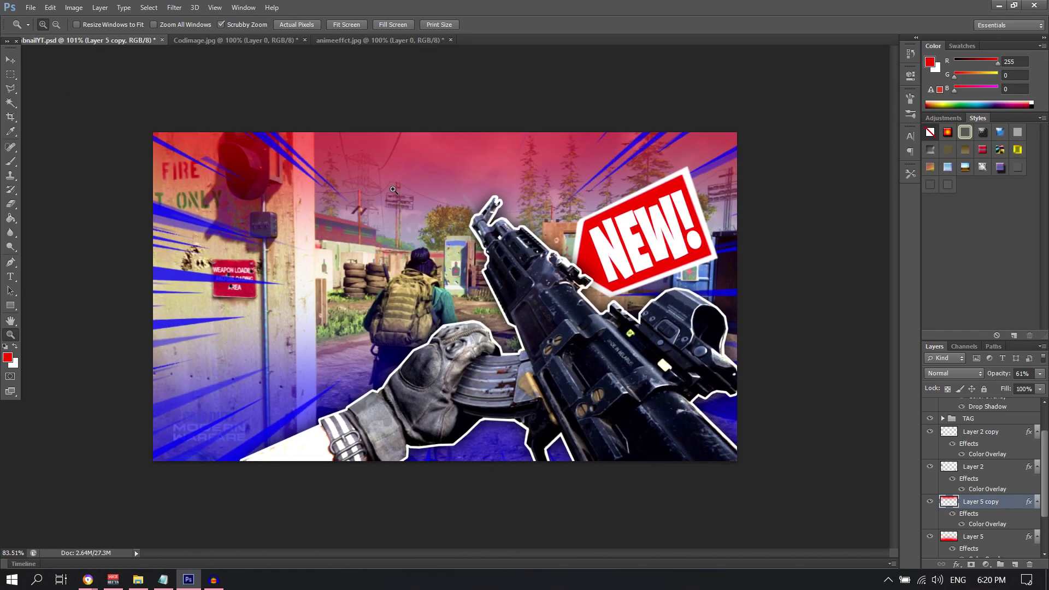
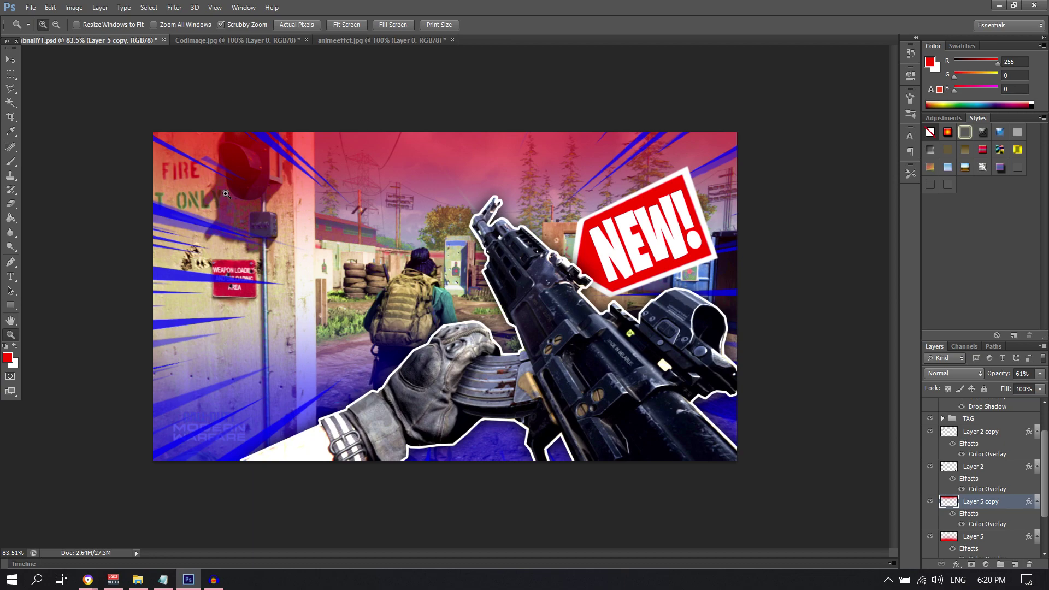
- Switch to the YouTube results for modern warfare in Chrome and examine how other videos use text in their thumbnails
key(alt+Tab)
click(572, 8)
scroll(316, 331, up, 6)
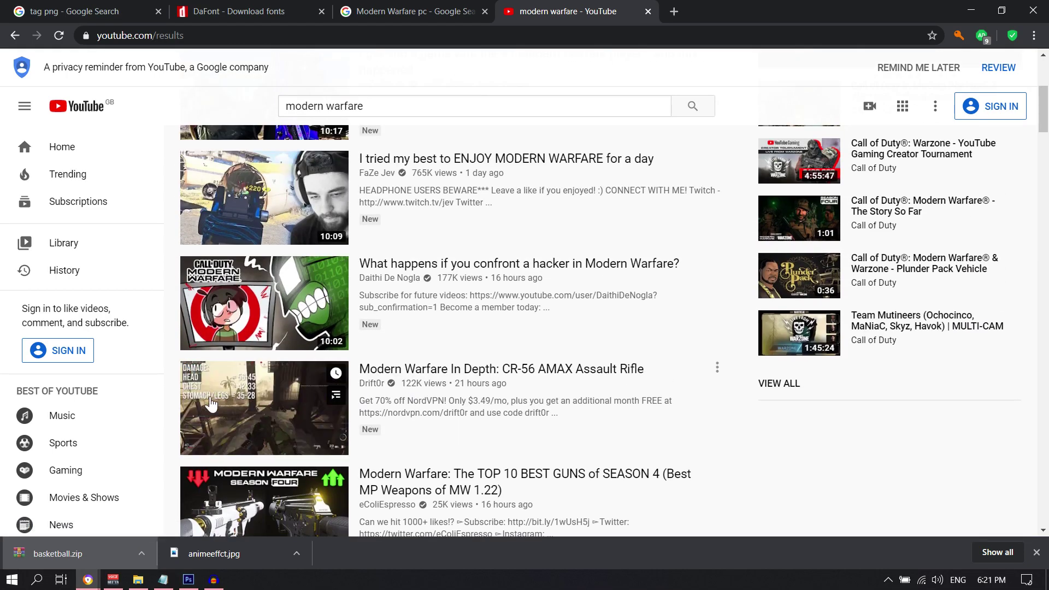
scroll(230, 398, up, 2)
scroll(230, 404, down, 13)
scroll(239, 269, down, 4)
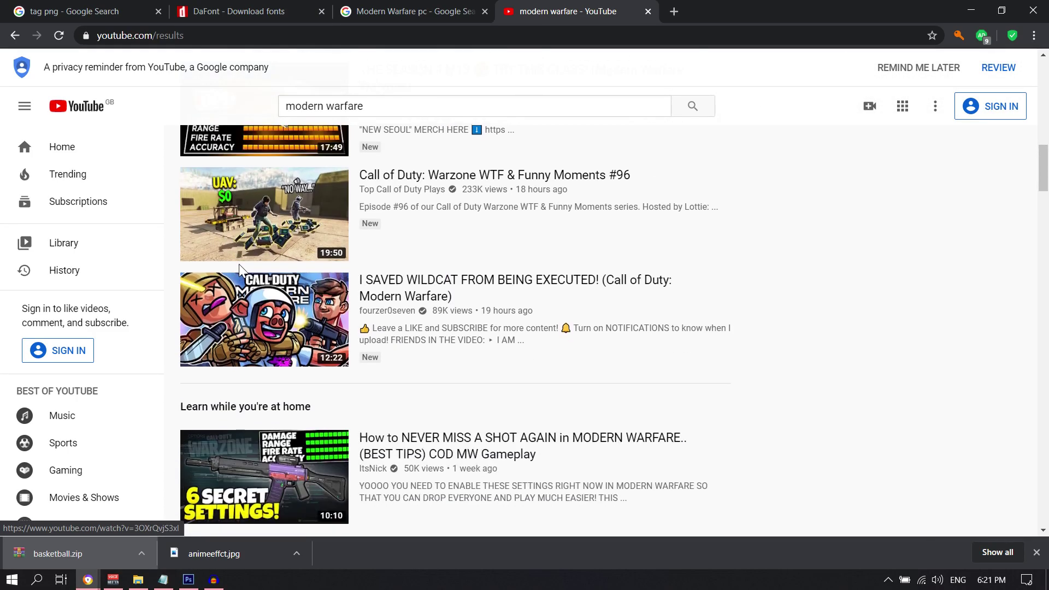
mouse_move(303, 293)
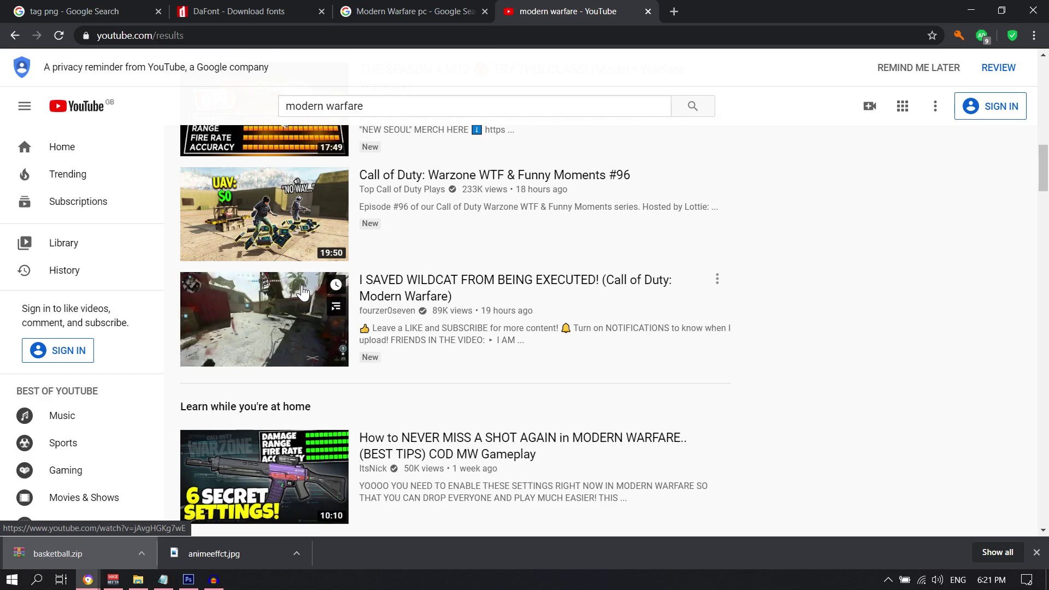
scroll(303, 292, down, 3)
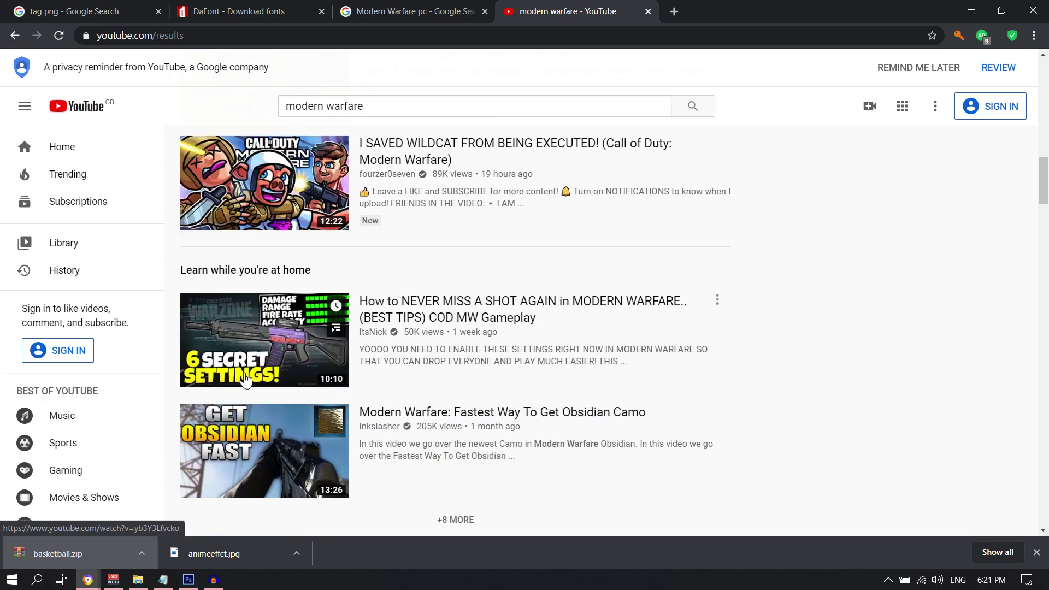
mouse_move(206, 425)
scroll(206, 426, down, 1)
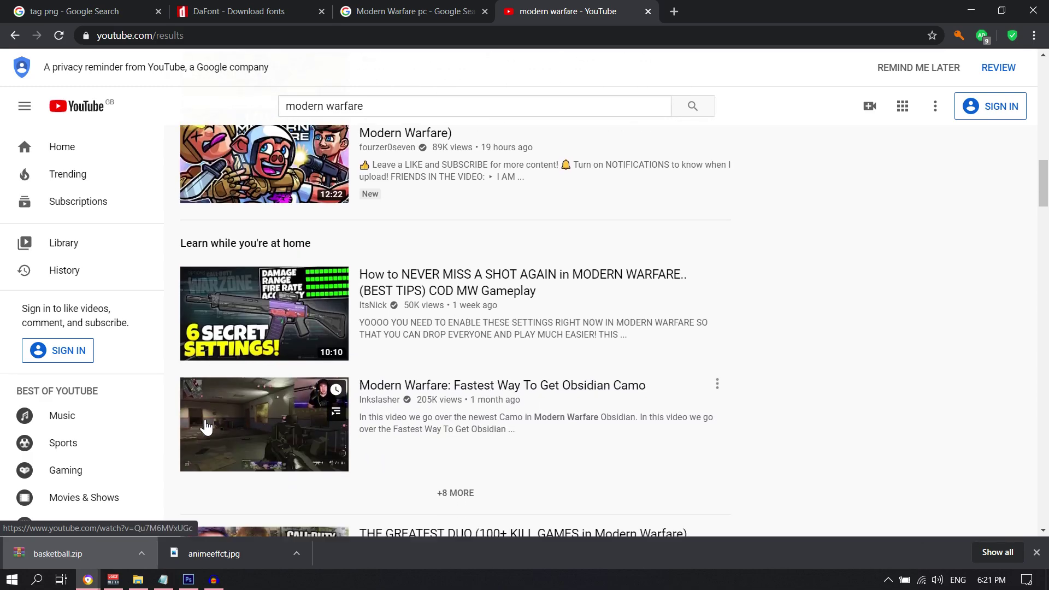
scroll(206, 426, down, 7)
- Switch back to Photoshop and add a white SEASON 4 title on a new layer above the rifle, in the background's upper-left area
click(198, 587)
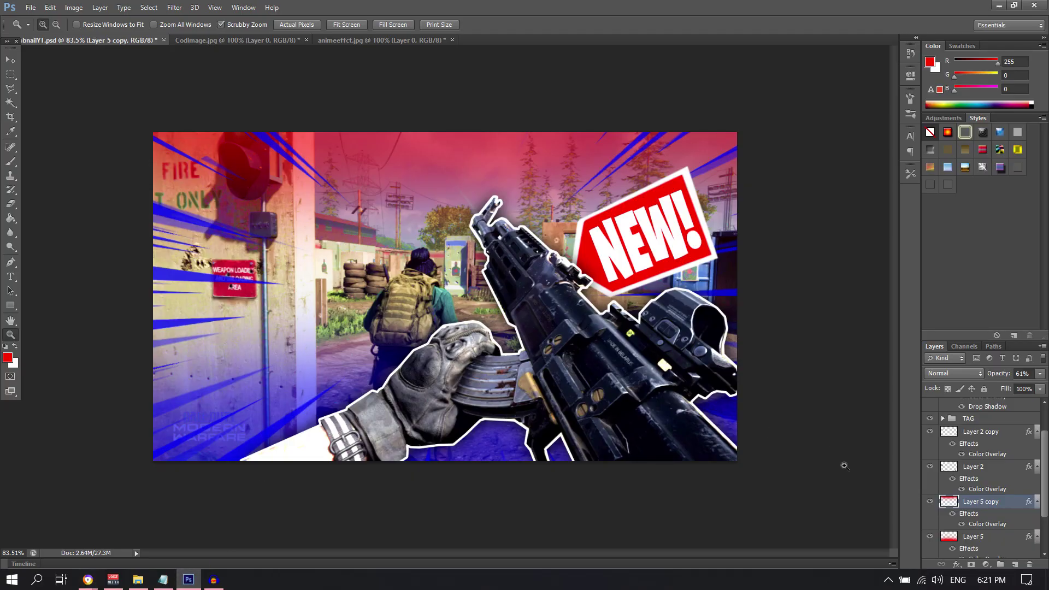
scroll(983, 464, up, 3)
click(997, 407)
click(1014, 565)
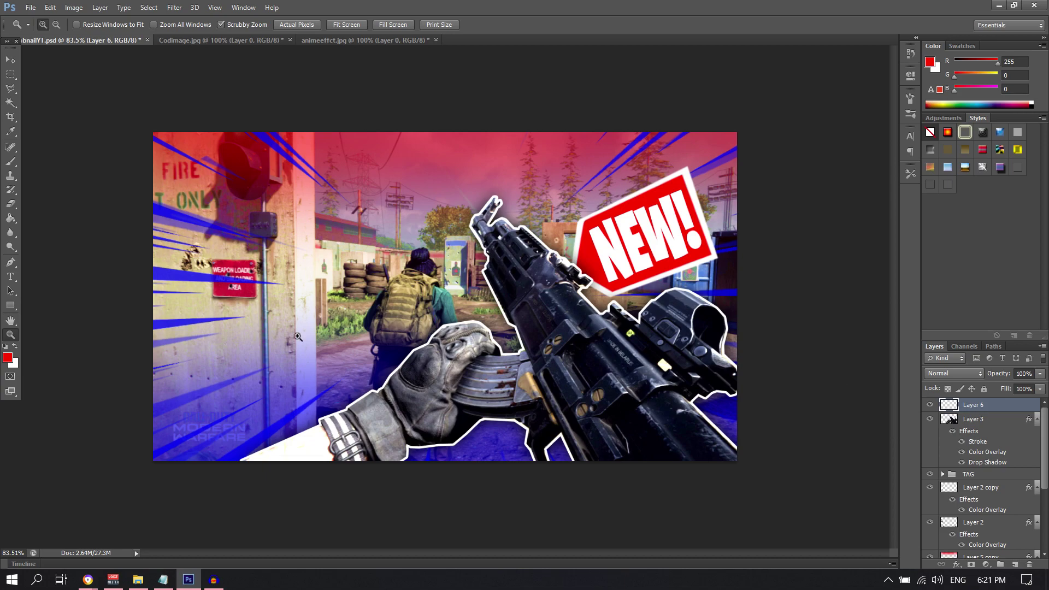
click(10, 275)
click(232, 278)
text(da)
key(BackSpace)
key(BackSpace)
text(SEASON 4)
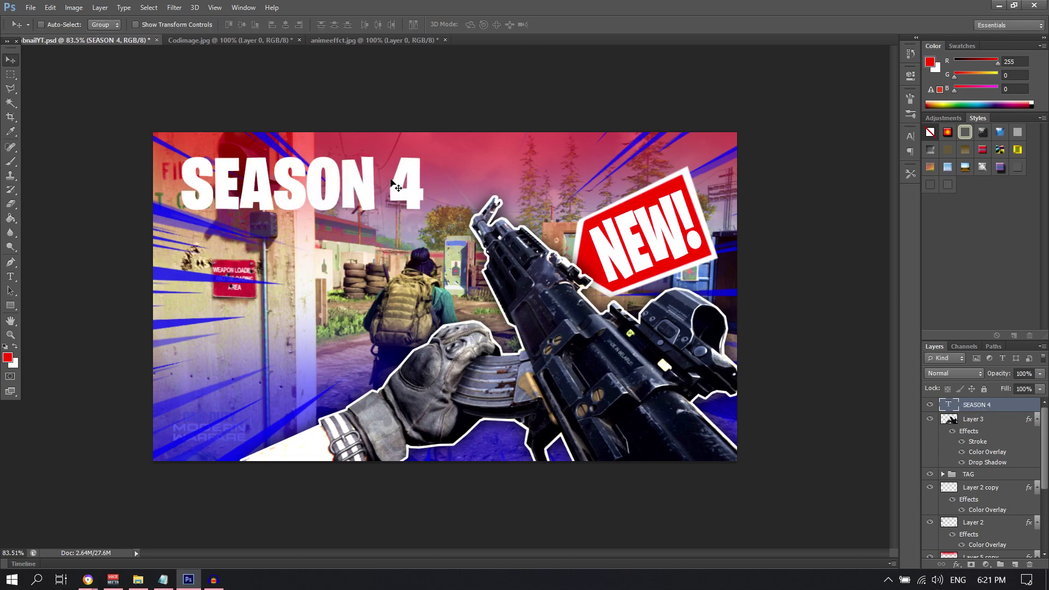
- Duplicate the SEASON 4 title directly below the original and change the copy's text to AK-47 BUFF
key(ctrl+j)
drag(391, 185, 389, 244)
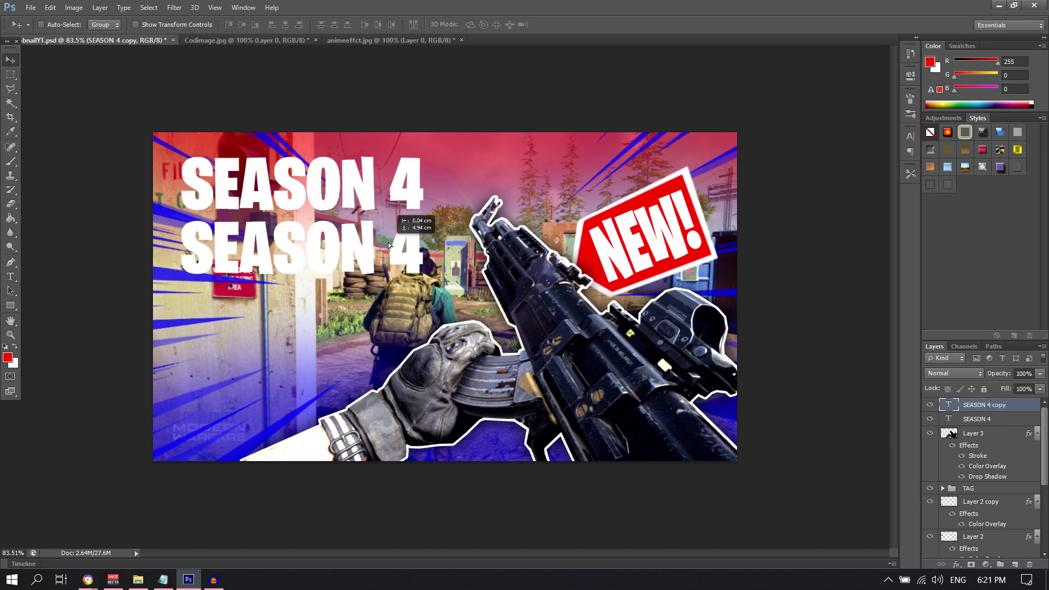
double_click(389, 245)
text(da)
key(BackSpace)
key(BackSpace)
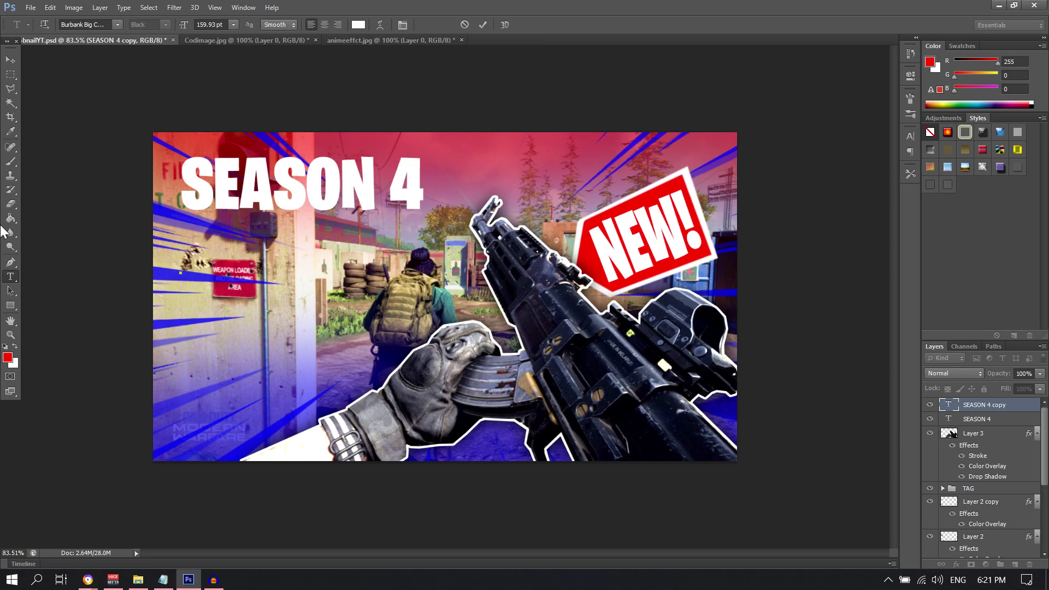
text(AK-47 BY)
key(BackSpace)
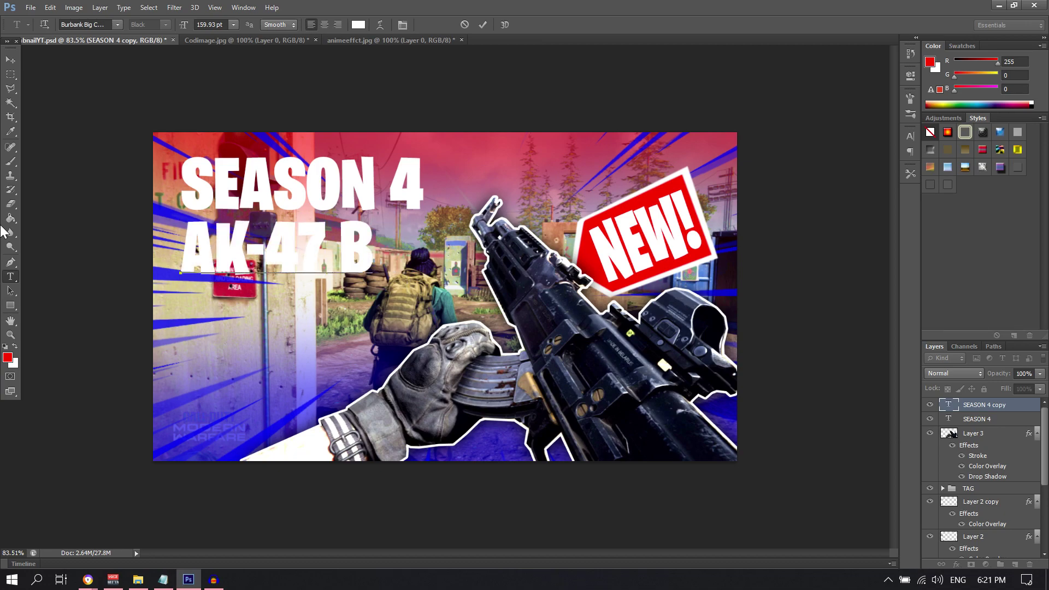
text(UFF)
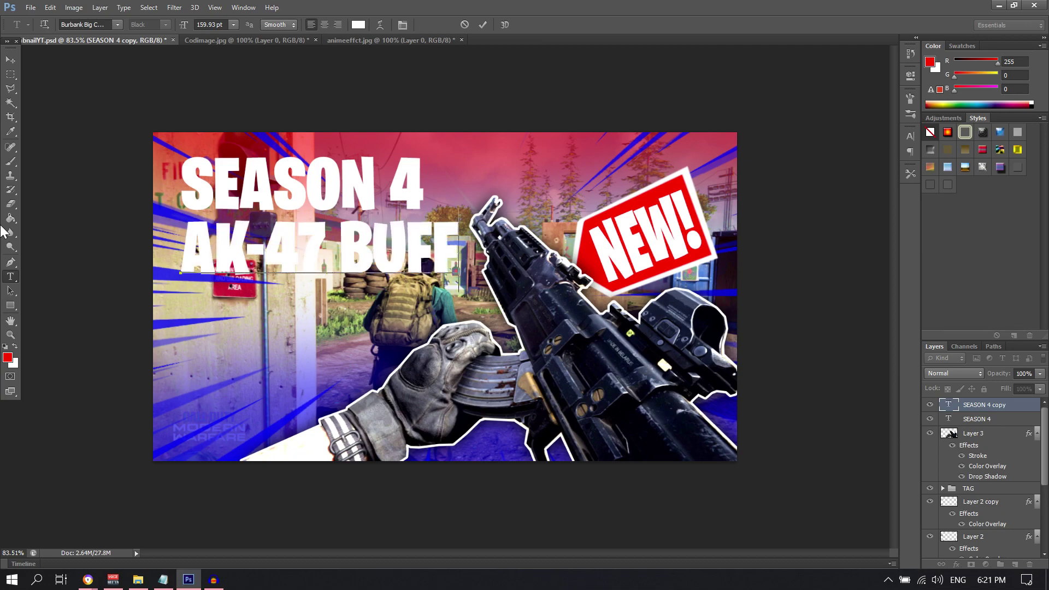
- Nudge the AK-47 BUFF line slightly left, then shift both title lines together toward the canvas's upper-left corner
click(10, 59)
mouse_move(332, 247)
mouse_down()
mouse_move(315, 246)
mouse_move(325, 237)
mouse_up()
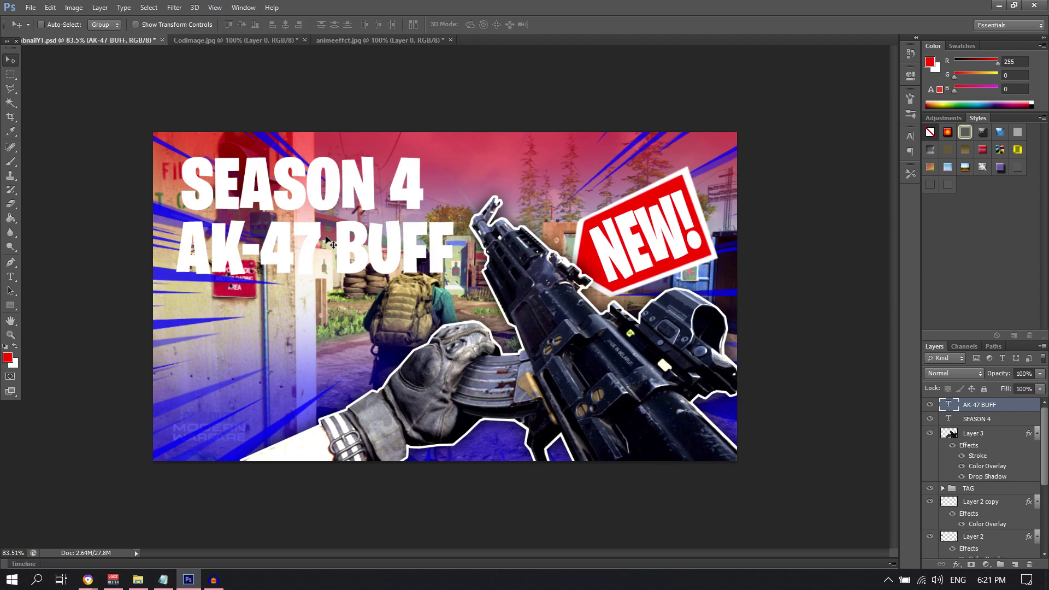
shift+click(998, 419)
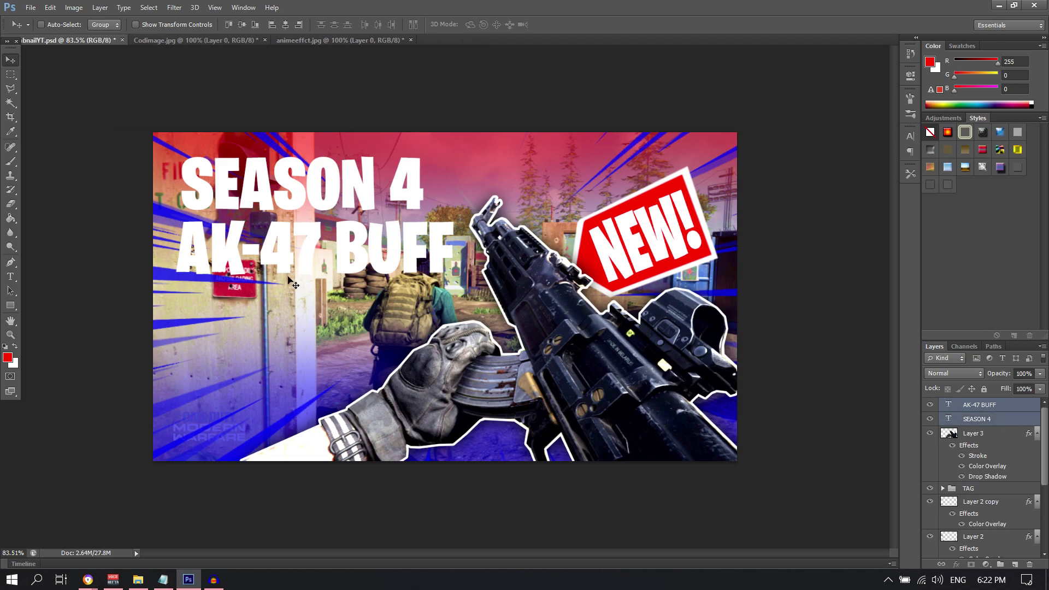
drag(262, 212, 254, 205)
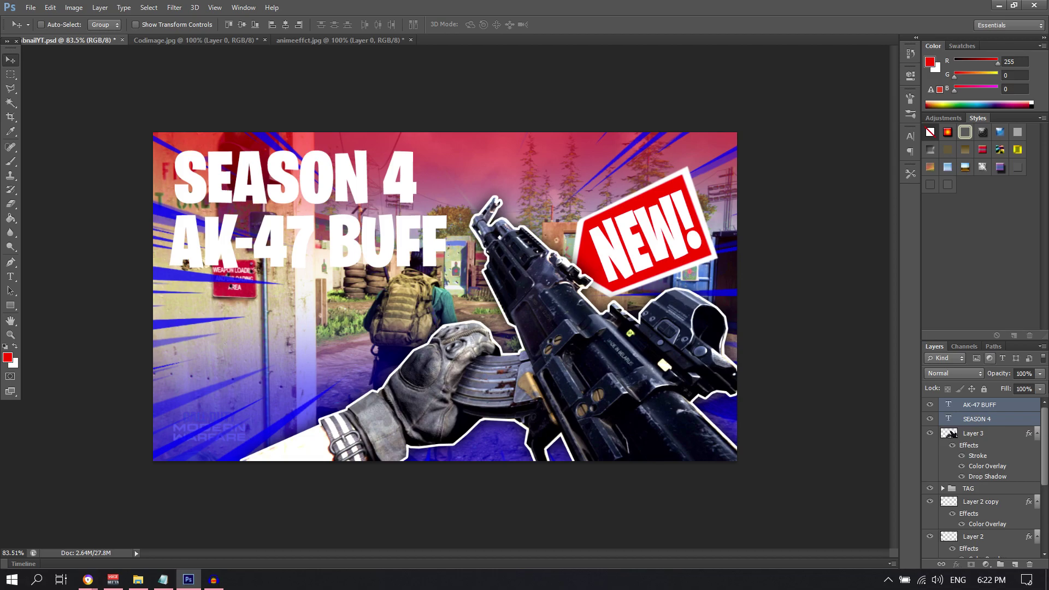
- Give the SEASON 4 title a Normal-mode black drop shadow with 100% opacity, 0 px distance, about 35% spread and 18 px size
click(1005, 418)
double_click(1022, 419)
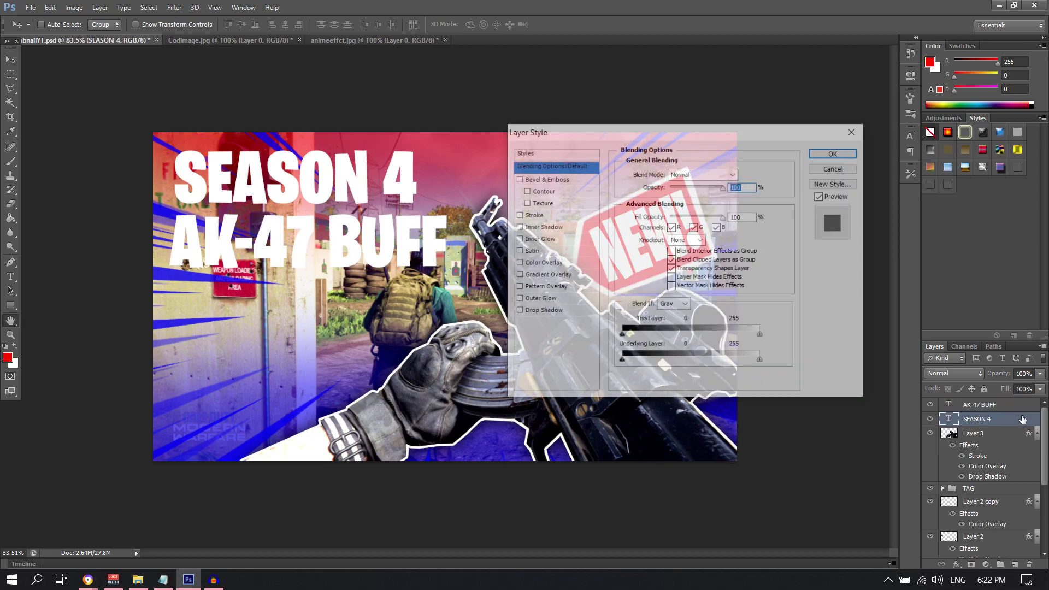
click(524, 313)
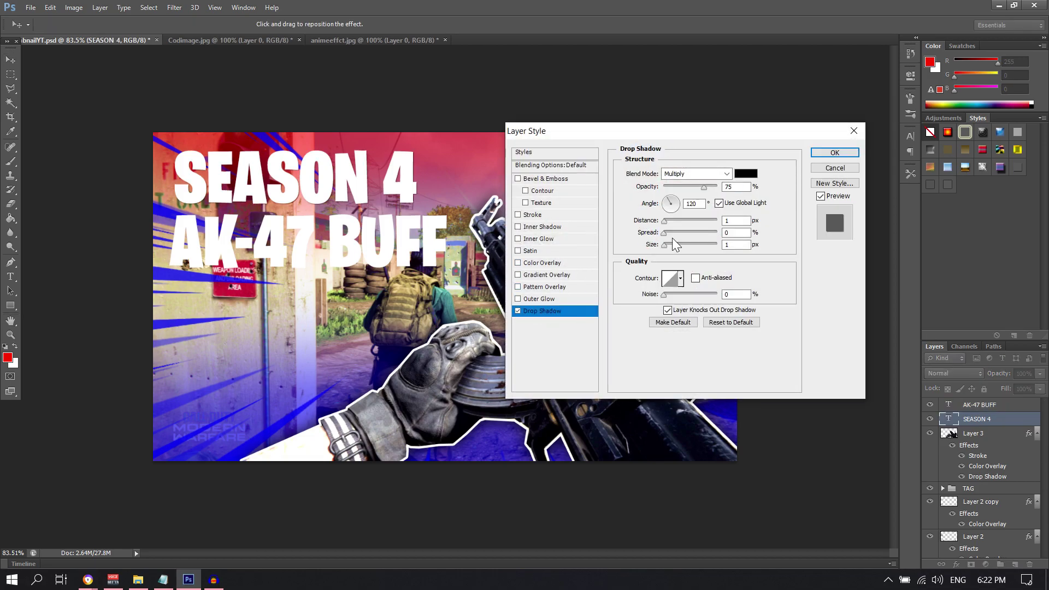
click(672, 174)
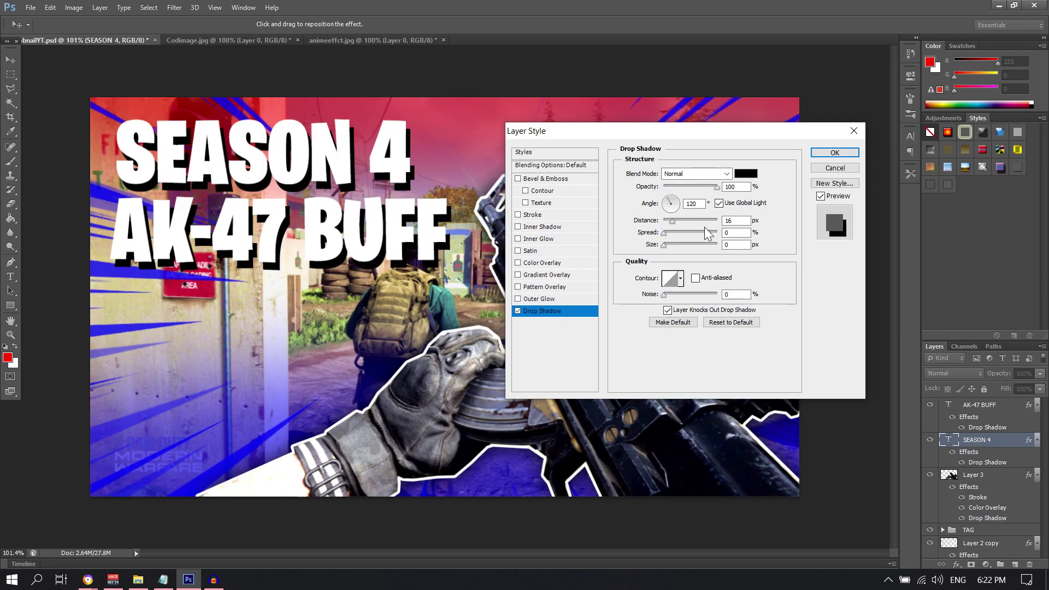
drag(675, 224, 649, 218)
drag(664, 250, 682, 230)
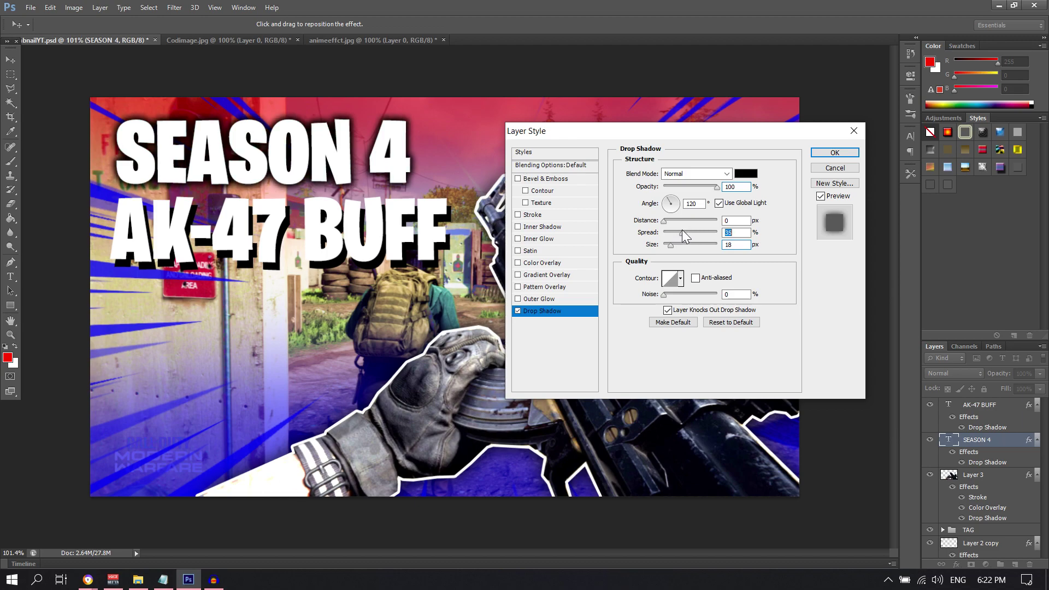
- Add a Gradient Overlay to the SEASON 4 title using the last preset, the neutral gradient that fades to transparent
click(517, 274)
click(539, 275)
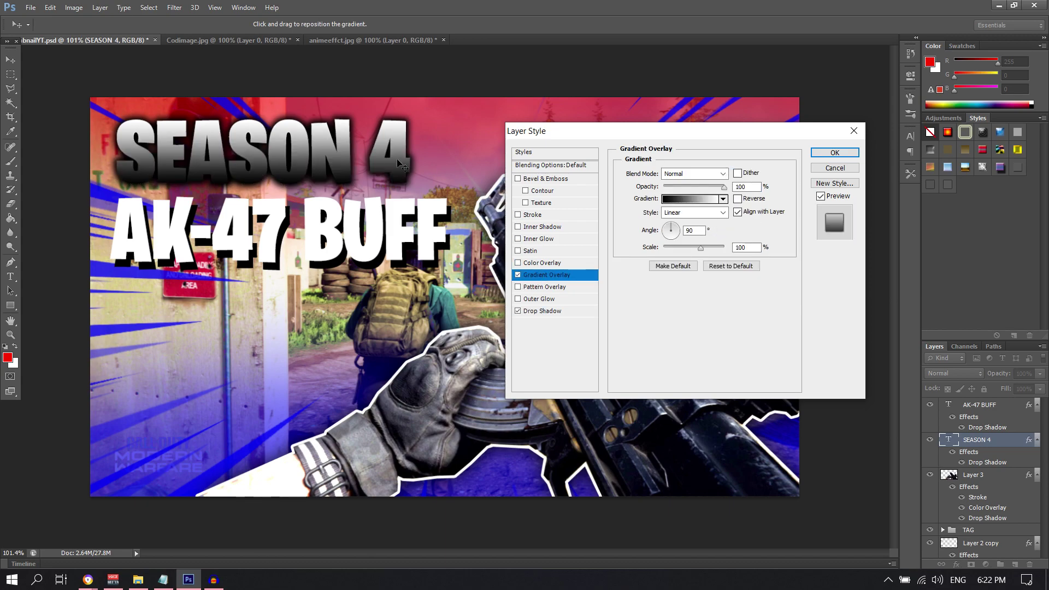
click(723, 199)
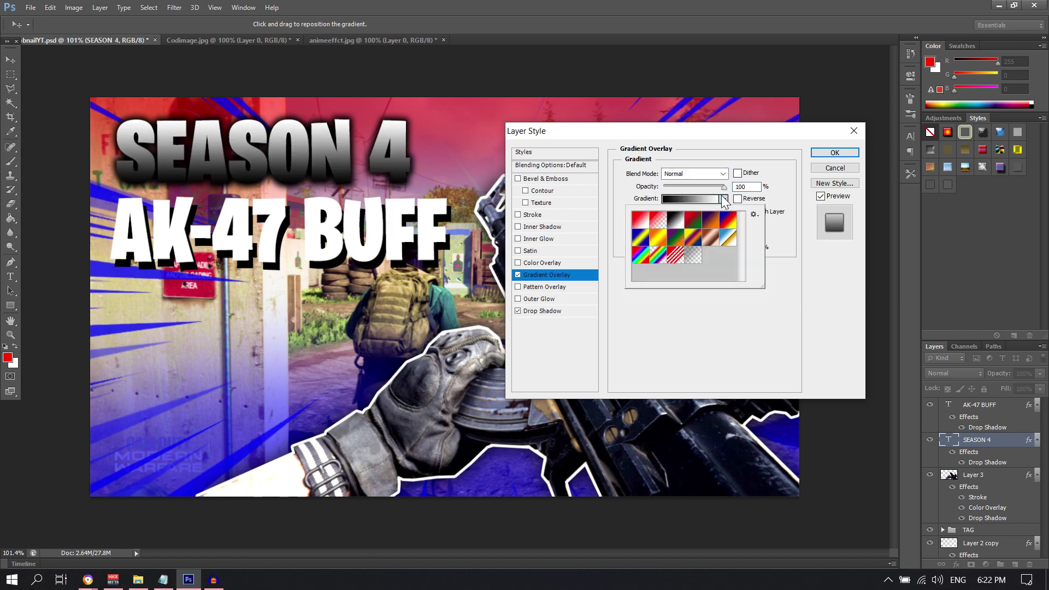
click(699, 258)
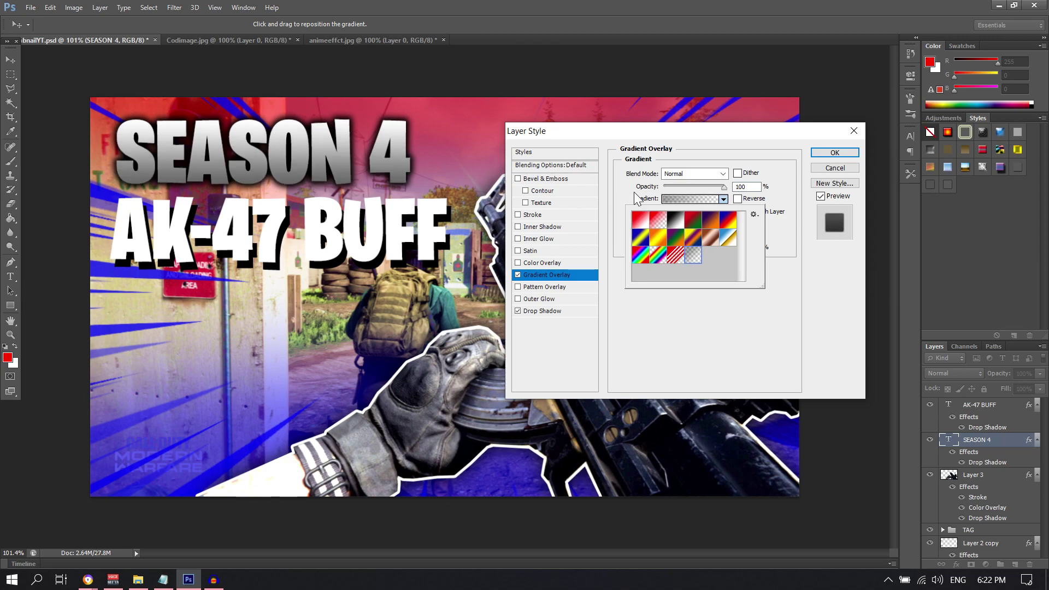
click(725, 327)
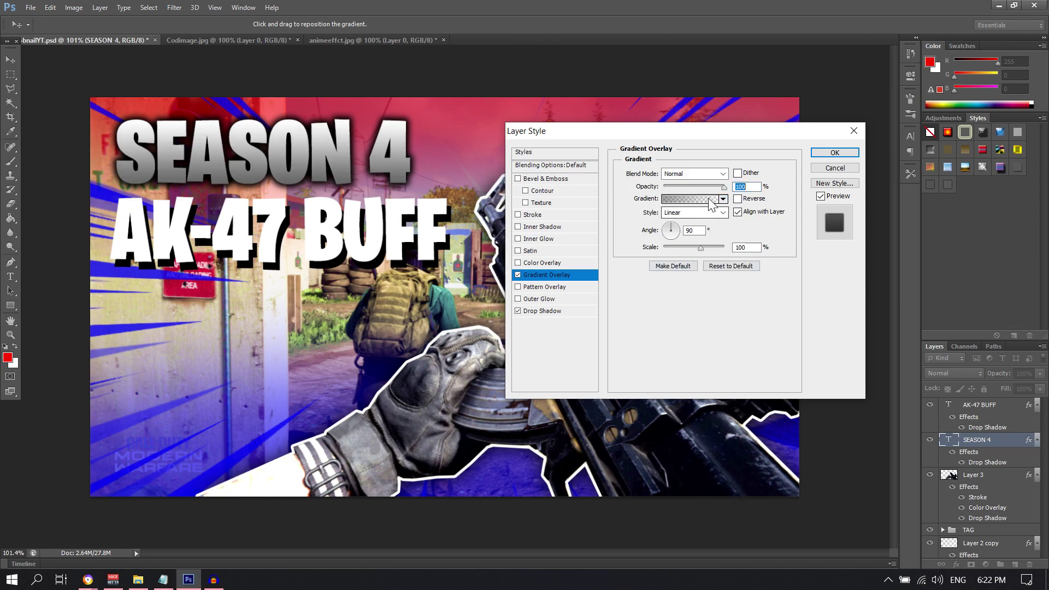
- Set the starting colour stop of the SEASON 4 overlay gradient to bright yellow (f6ff00)
click(710, 200)
click(704, 345)
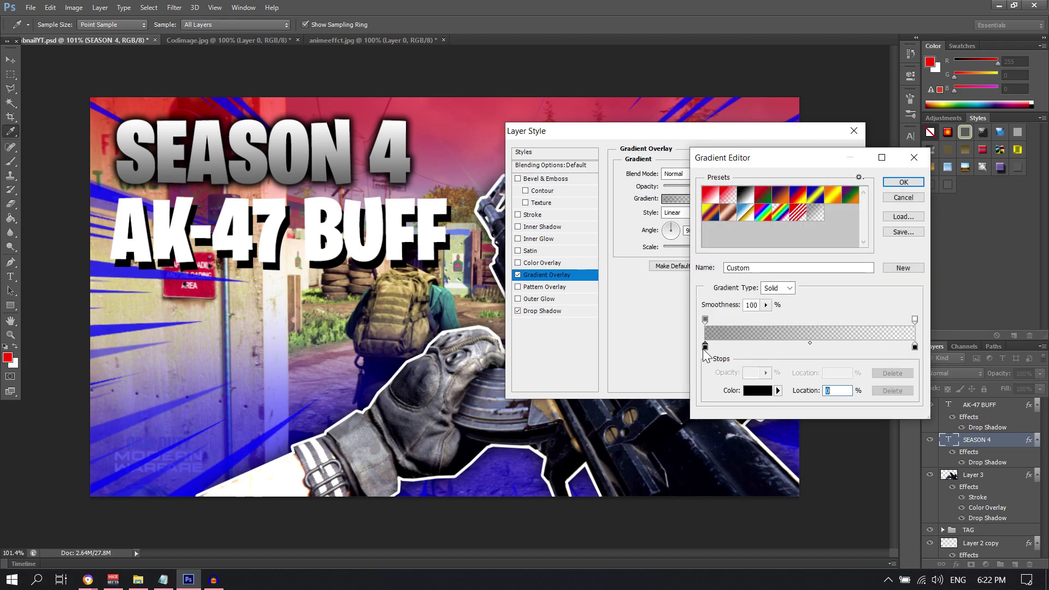
click(763, 391)
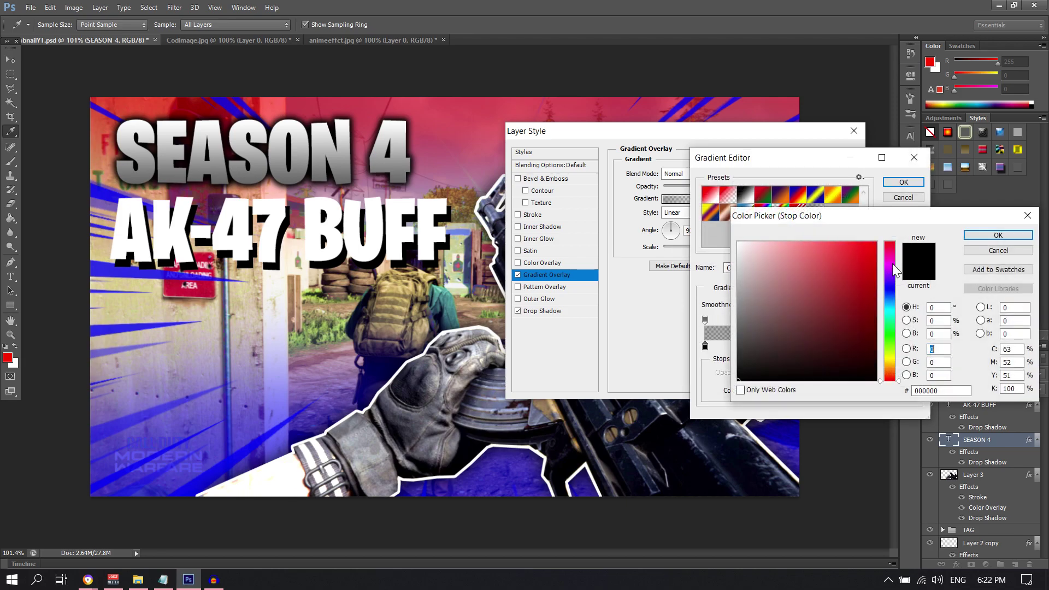
drag(890, 299, 901, 210)
drag(816, 279, 877, 241)
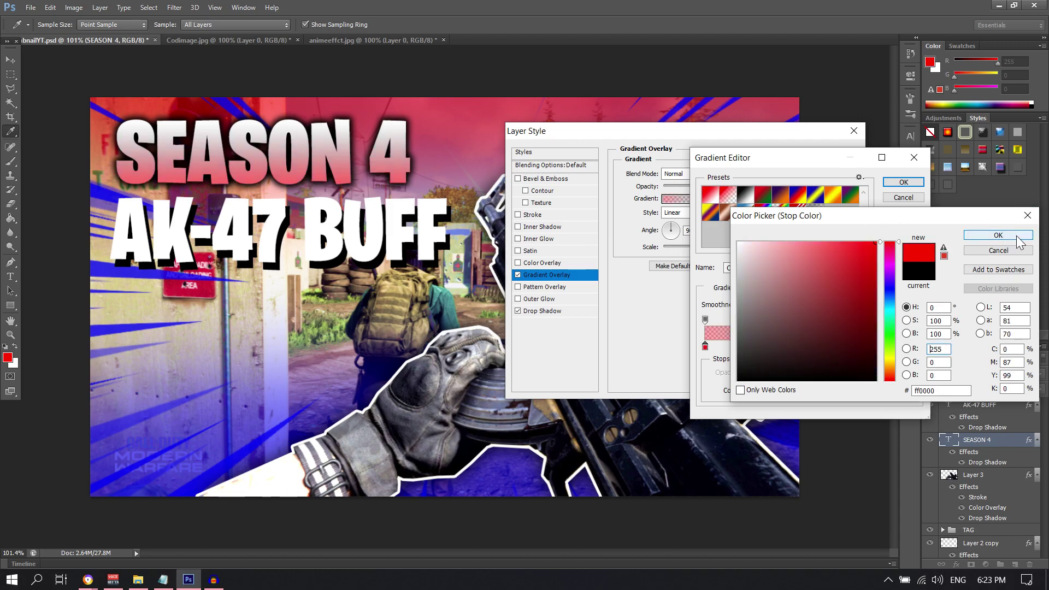
drag(891, 355, 892, 357)
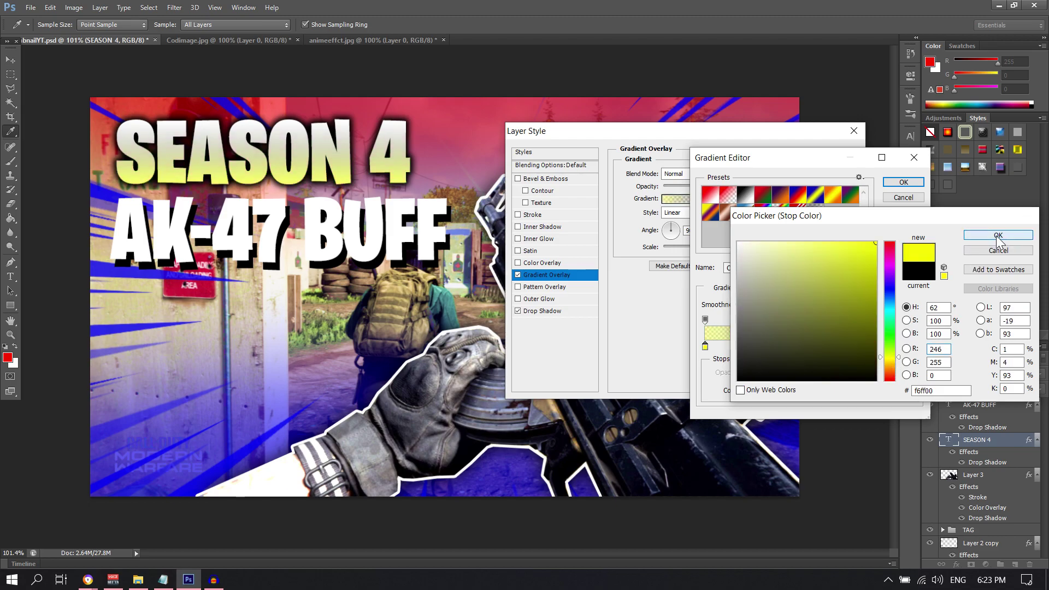
click(997, 235)
- Set the ending colour stop of the SEASON 4 overlay gradient to white
click(914, 346)
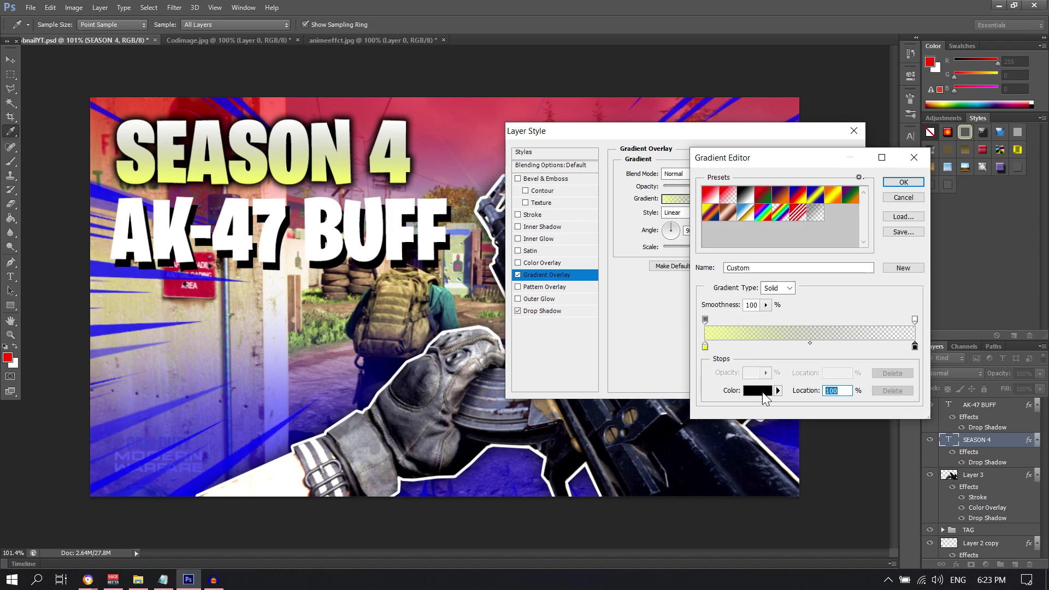
click(759, 391)
click(737, 242)
click(997, 236)
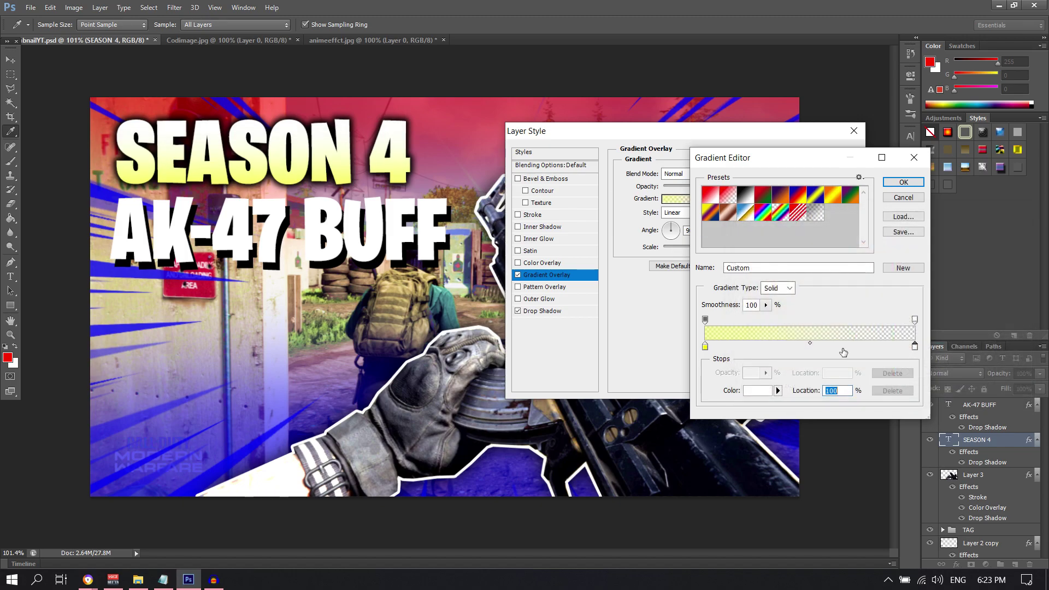
- Raise both opacity stops of the yellow-to-white gradient to 100% and accept the gradient
click(914, 320)
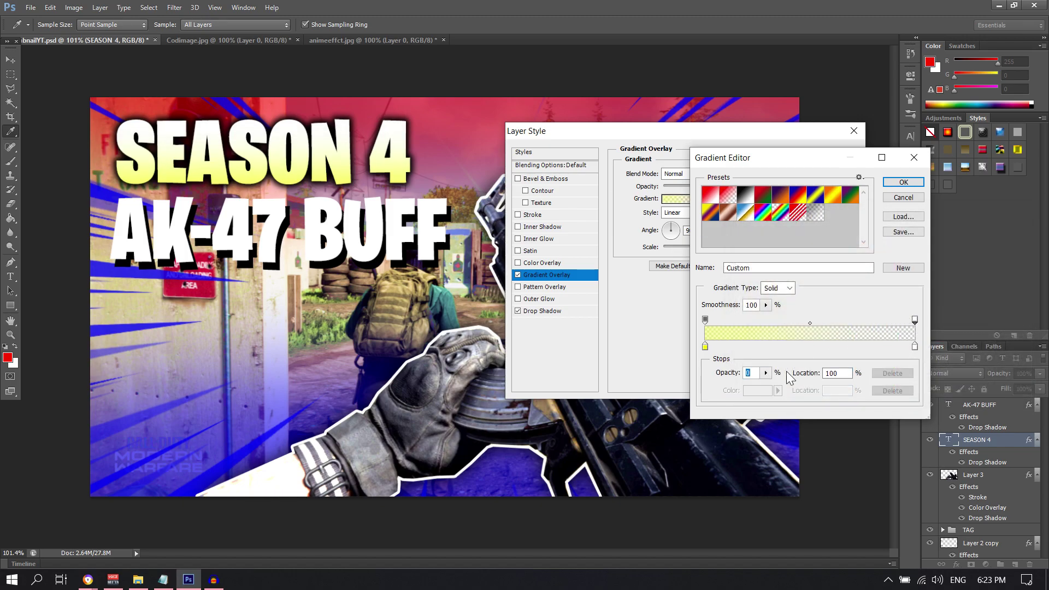
click(765, 372)
drag(771, 385, 858, 381)
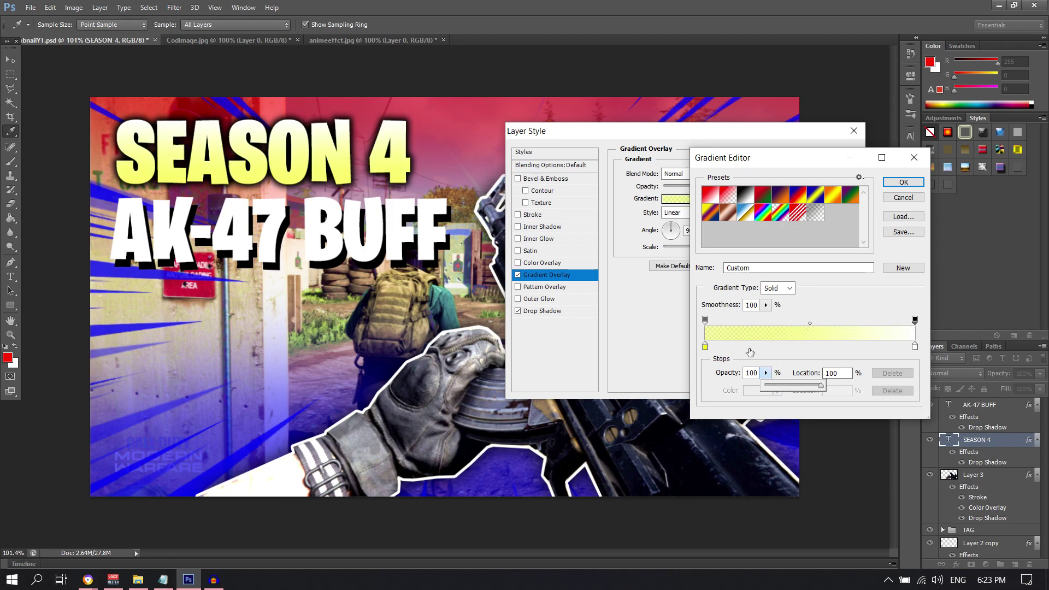
click(705, 319)
drag(775, 385, 857, 391)
key(Return)
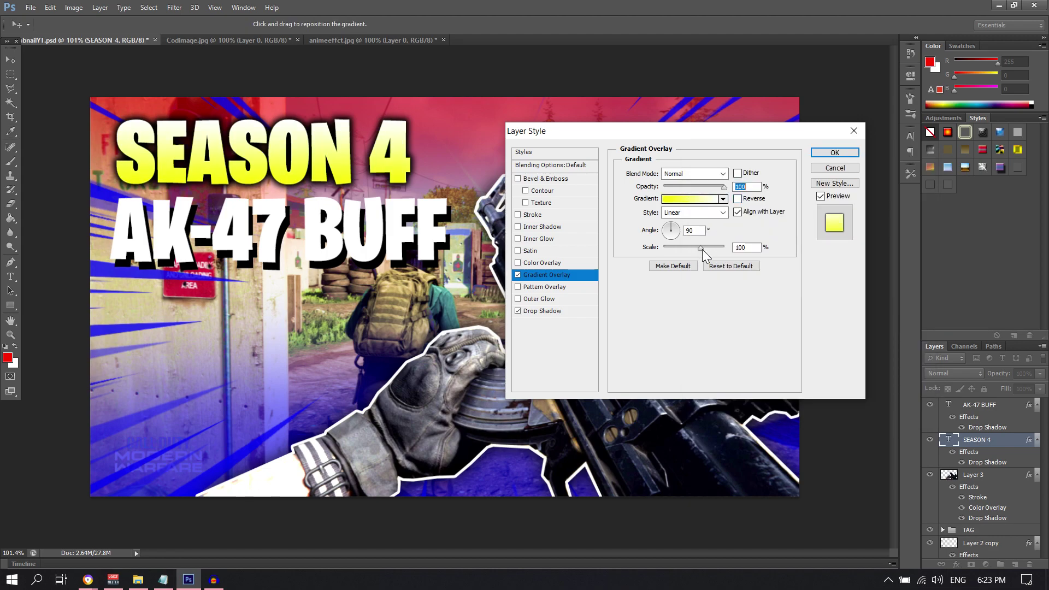
- Scale the SEASON 4 gradient overlay to about 90%, reposition it vertically within the letters and toggle its reversed direction
drag(700, 247, 675, 225)
drag(348, 173, 353, 192)
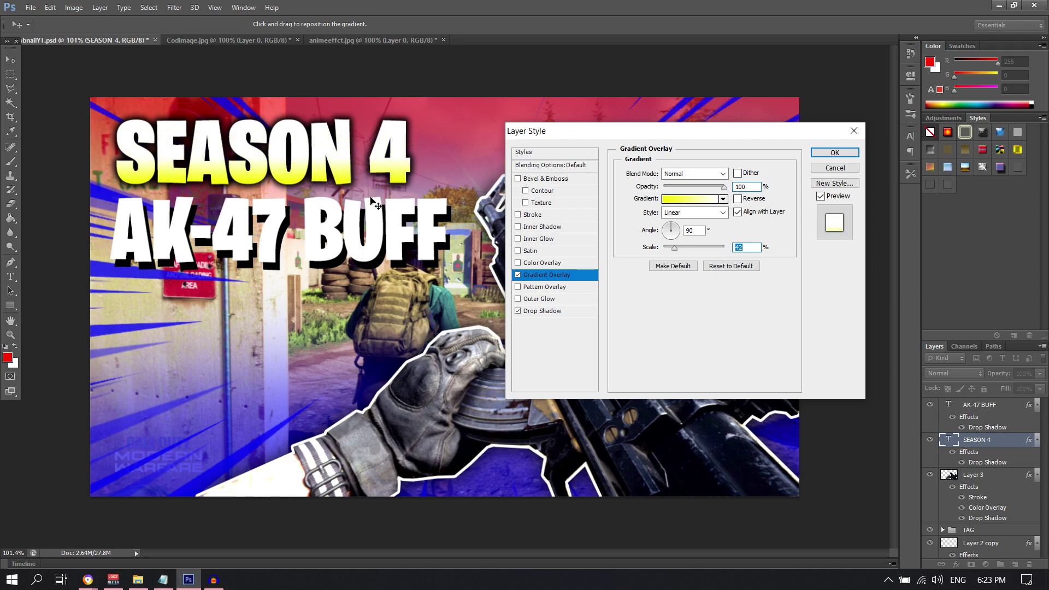
drag(674, 247, 691, 248)
drag(284, 175, 285, 164)
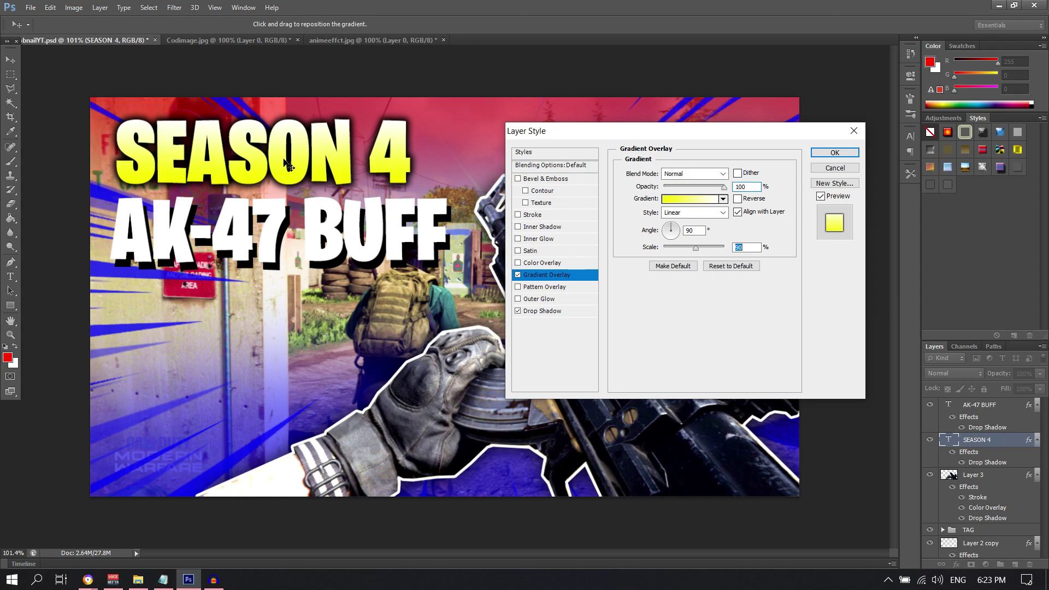
drag(288, 165, 298, 183)
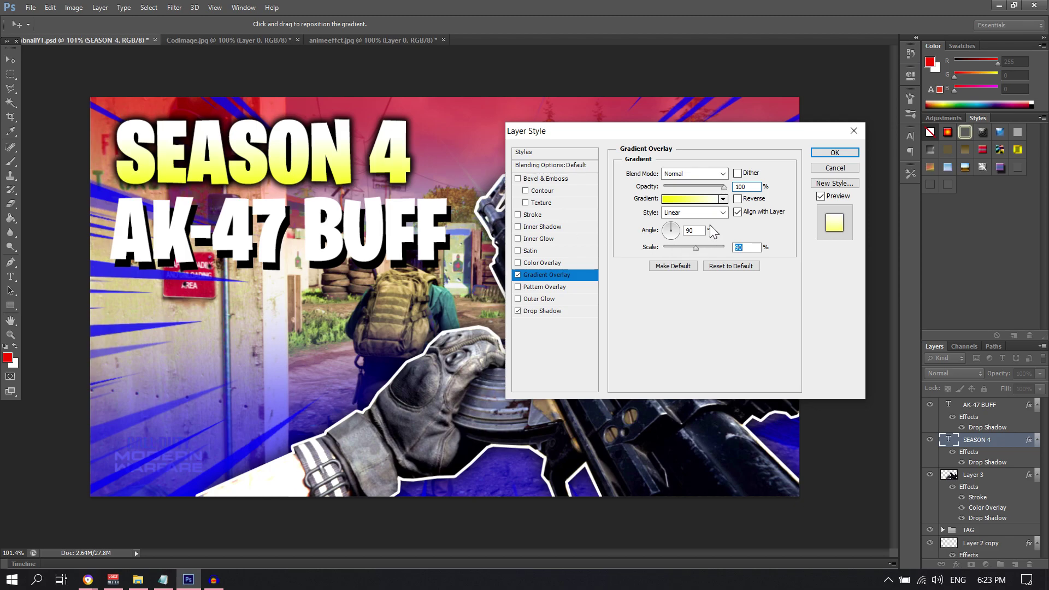
click(737, 199)
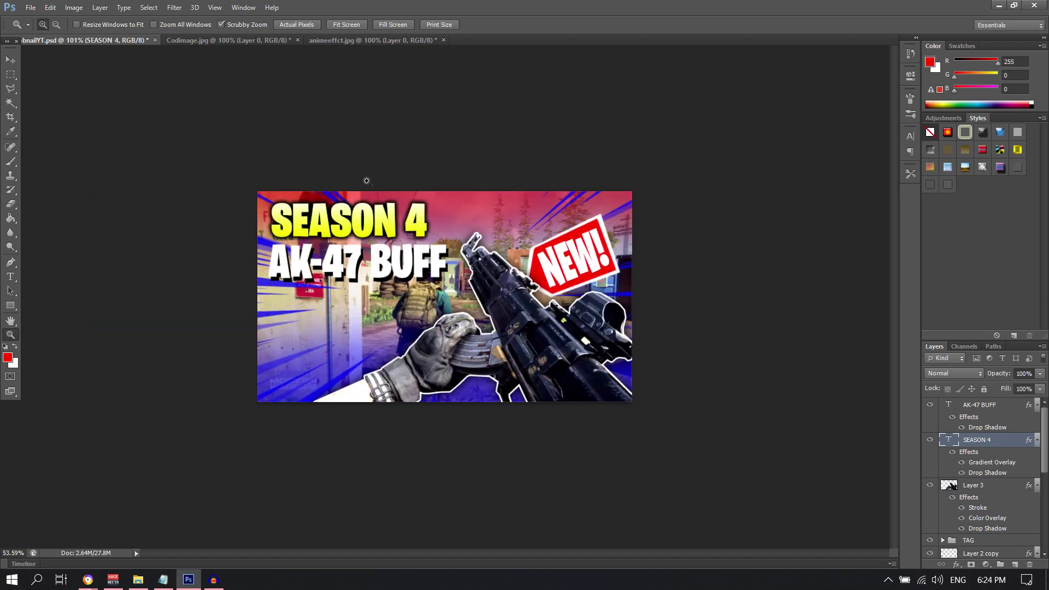
- Copy the SEASON 4 layer style and paste it onto the AK-47 BUFF title
drag(366, 181, 397, 167)
right_click(1015, 442)
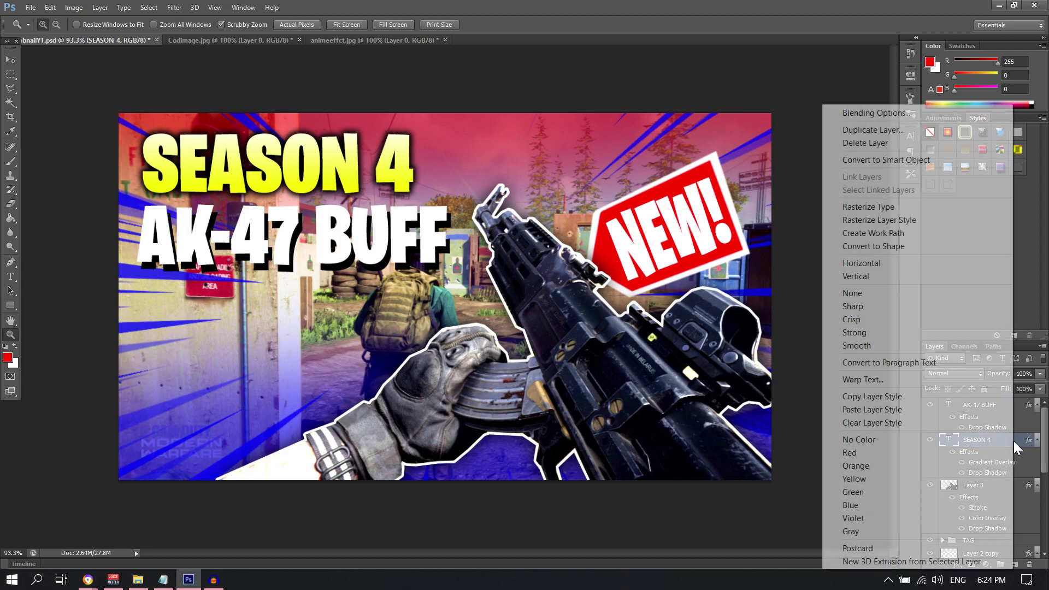
click(896, 395)
right_click(1015, 407)
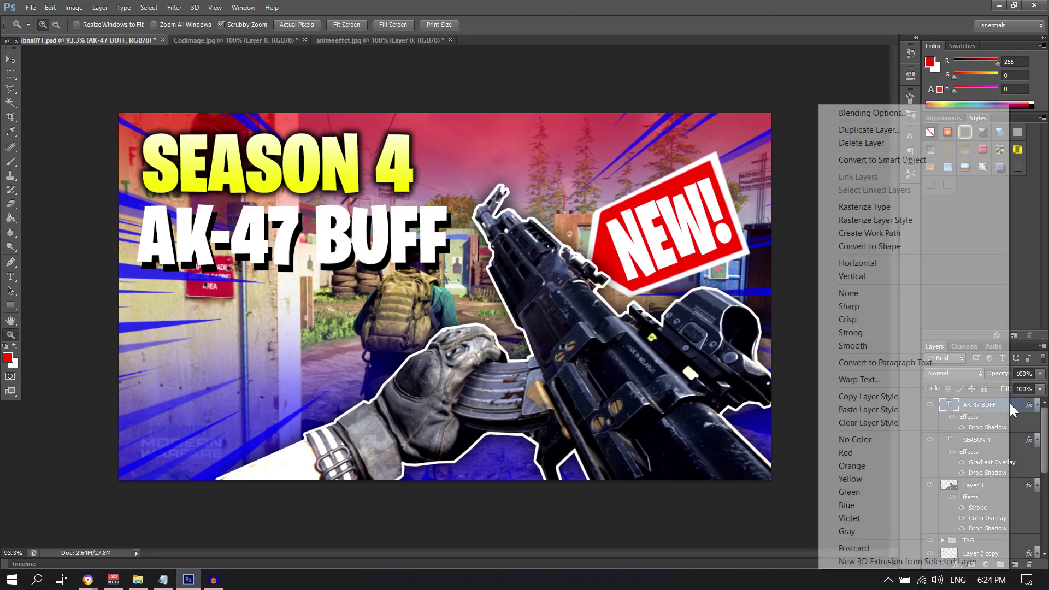
click(896, 408)
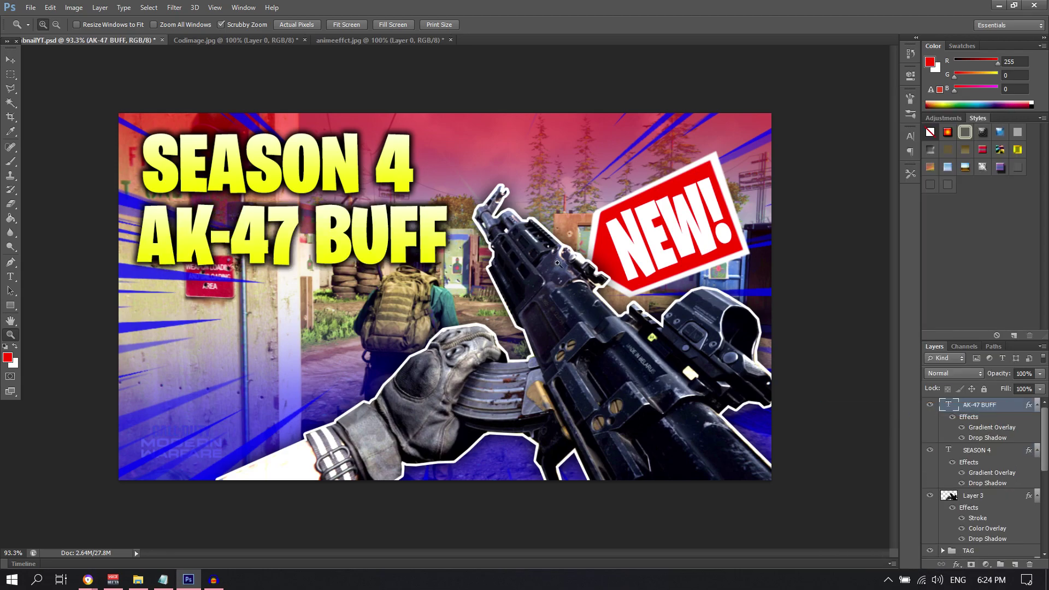
- Hide the Gradient Overlay effects on both the AK-47 BUFF and SEASON 4 title layers
scroll(490, 295, down, 8)
scroll(490, 295, up, 10)
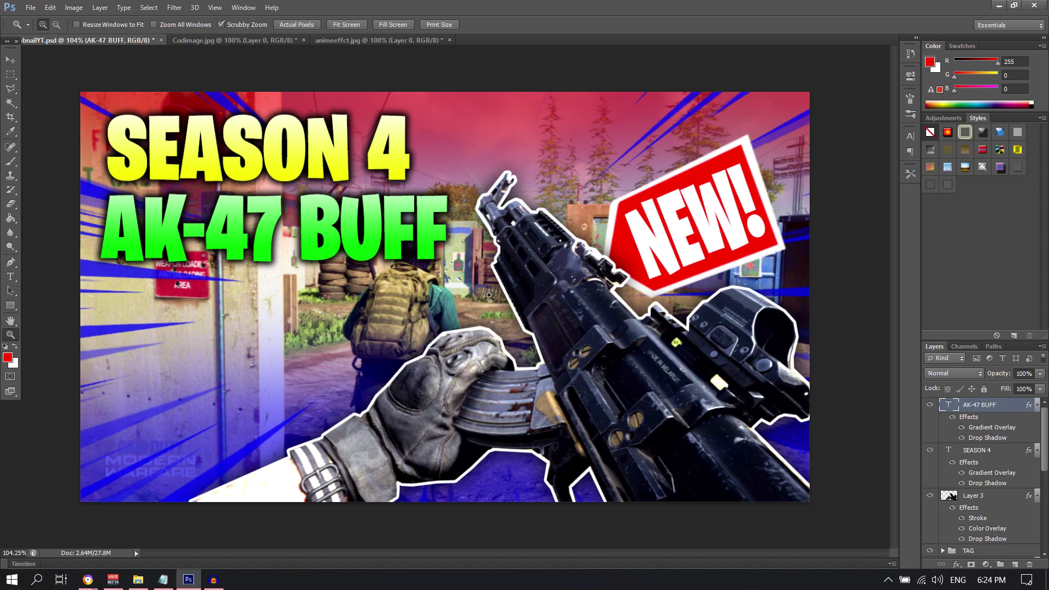
scroll(490, 296, down, 3)
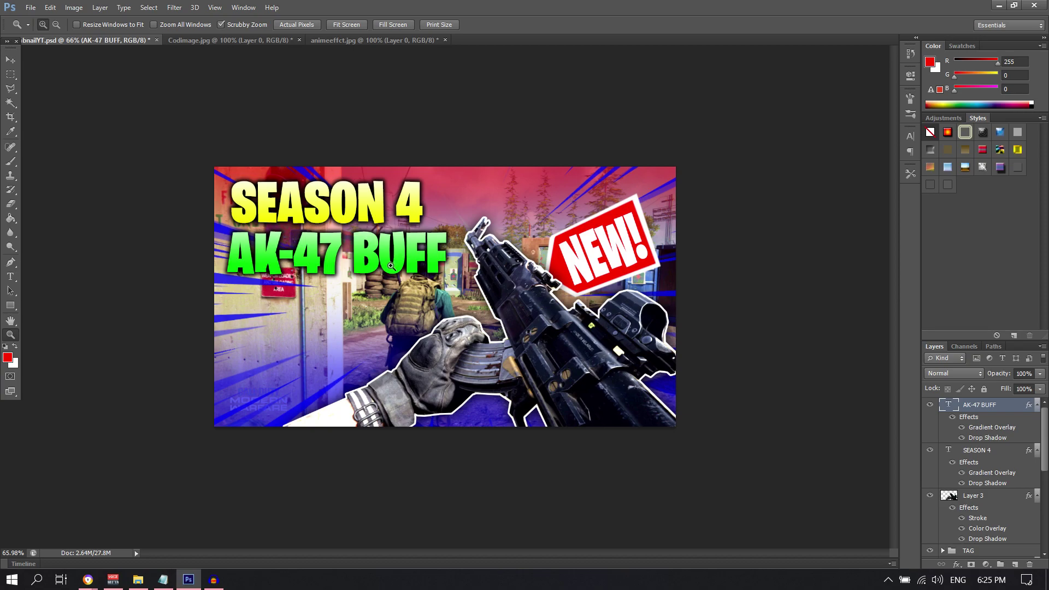
click(962, 427)
click(961, 472)
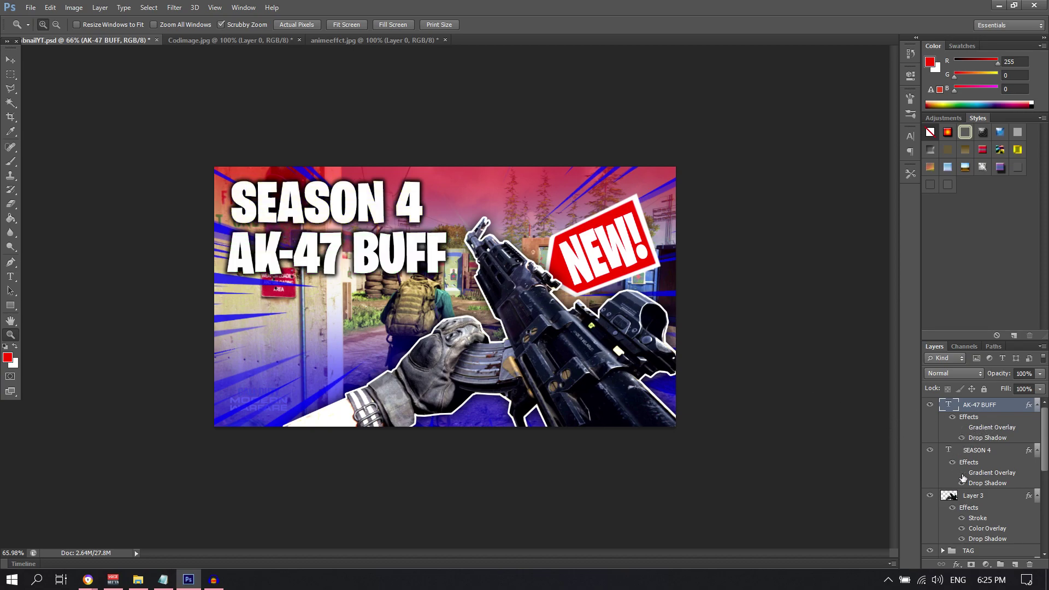
- Draw a red rectangle shape of about 1279 × 725 px over the whole canvas on a new top layer
drag(492, 312, 480, 285)
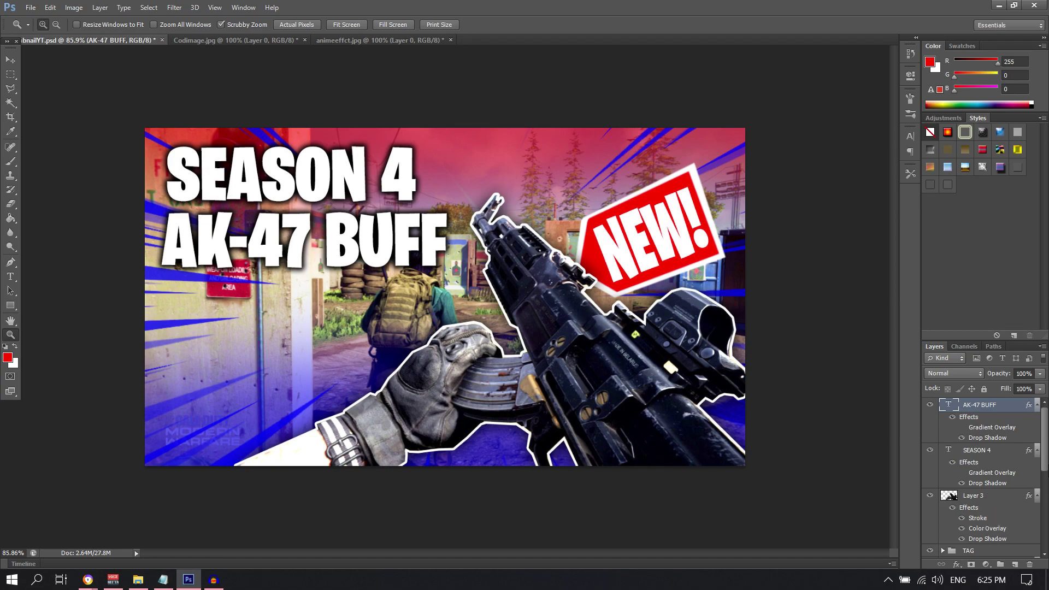
click(1015, 563)
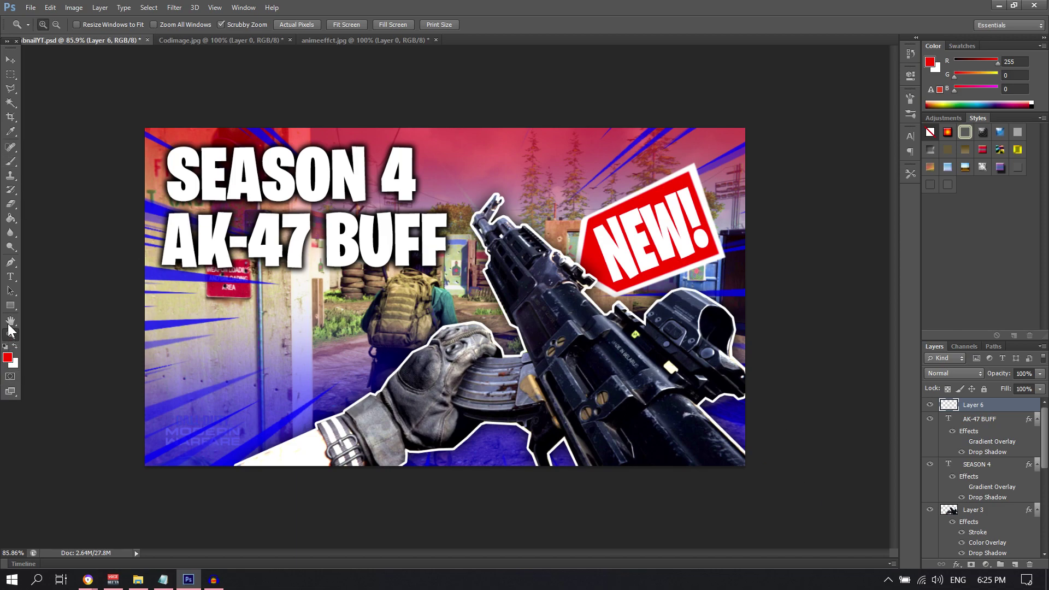
click(10, 305)
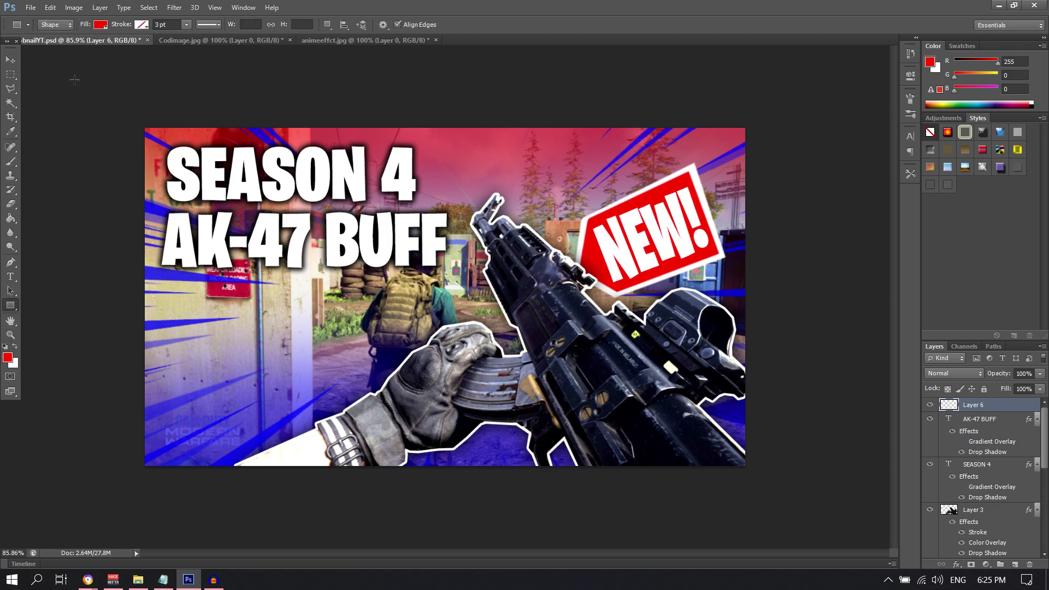
right_click(14, 307)
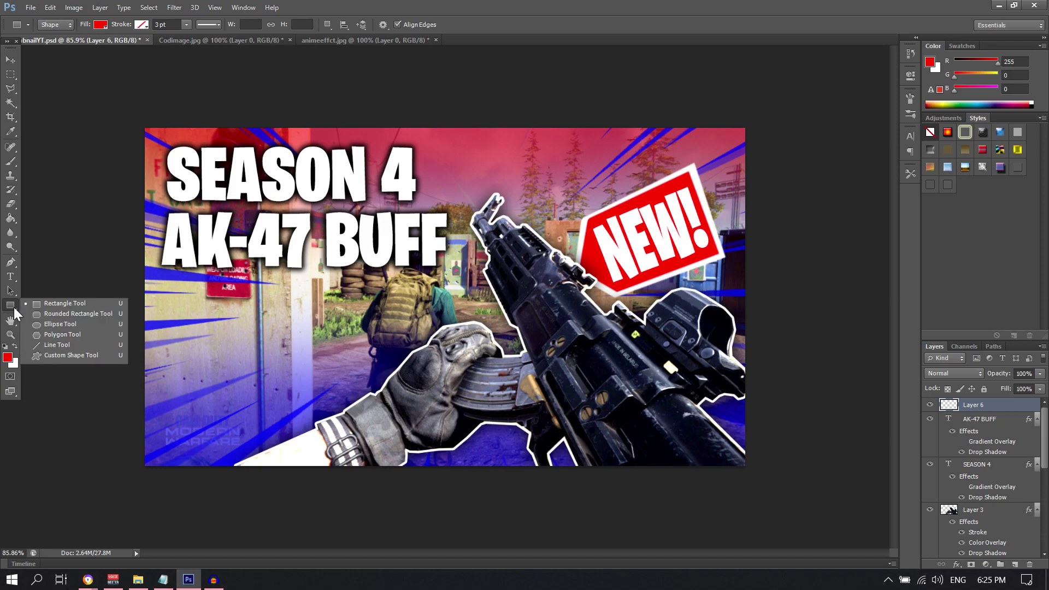
click(25, 303)
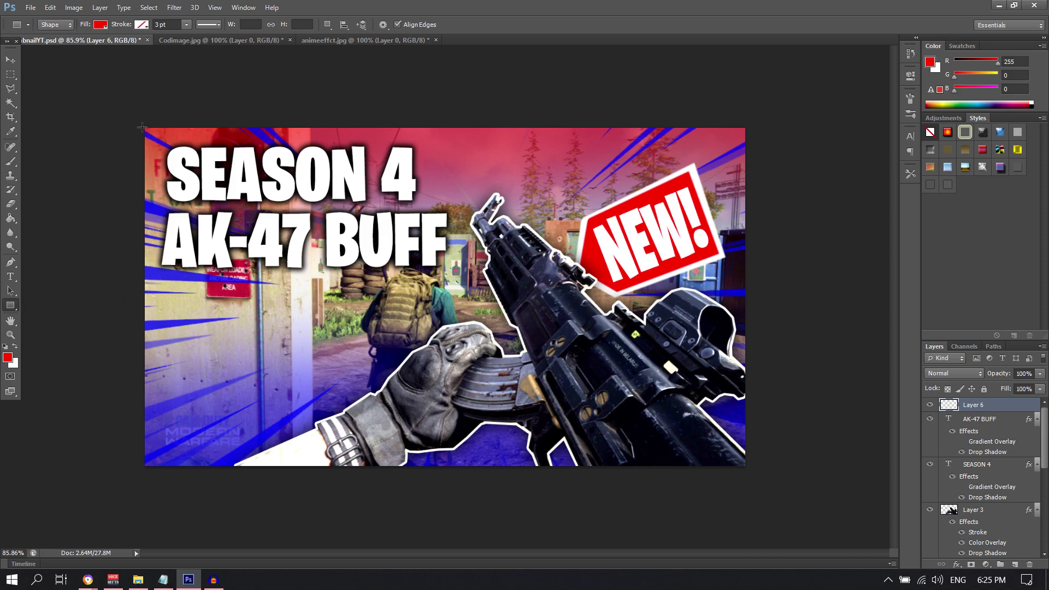
drag(143, 127, 744, 467)
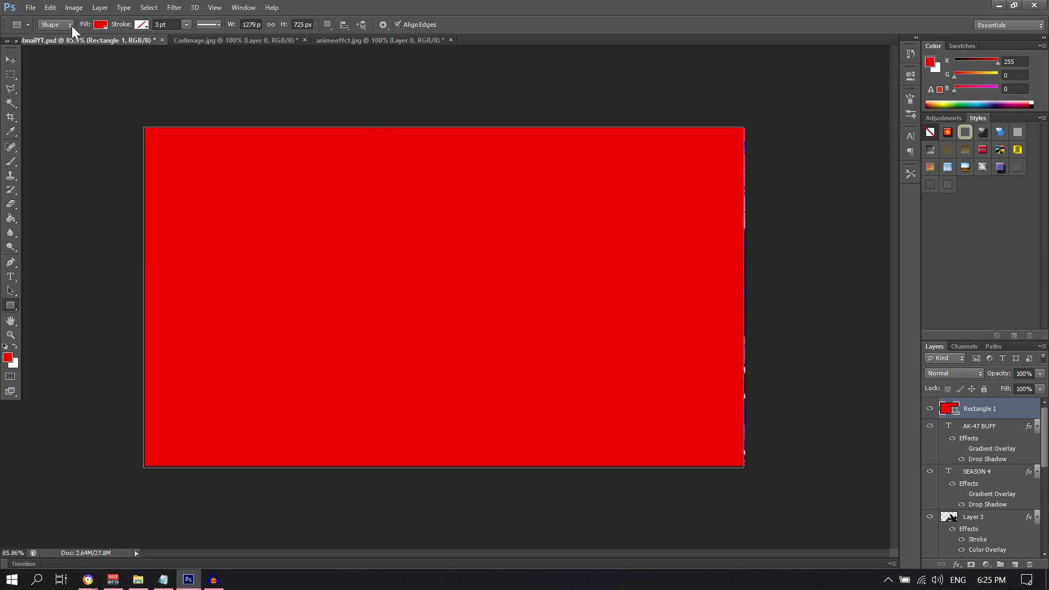
- Remove the rectangle shape's fill and give it a black (000000) stroke
click(101, 24)
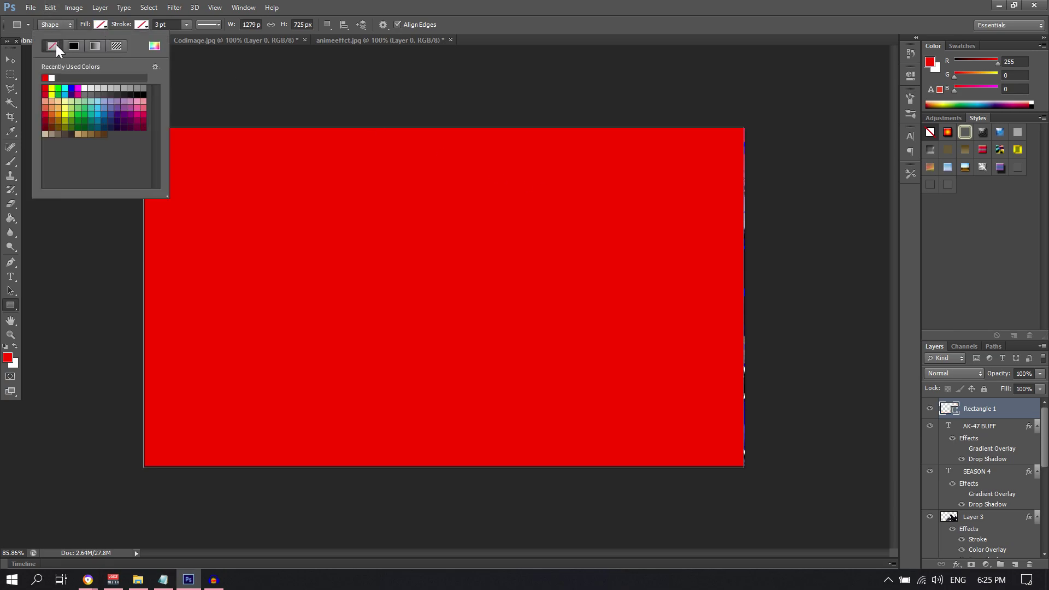
click(57, 45)
click(140, 24)
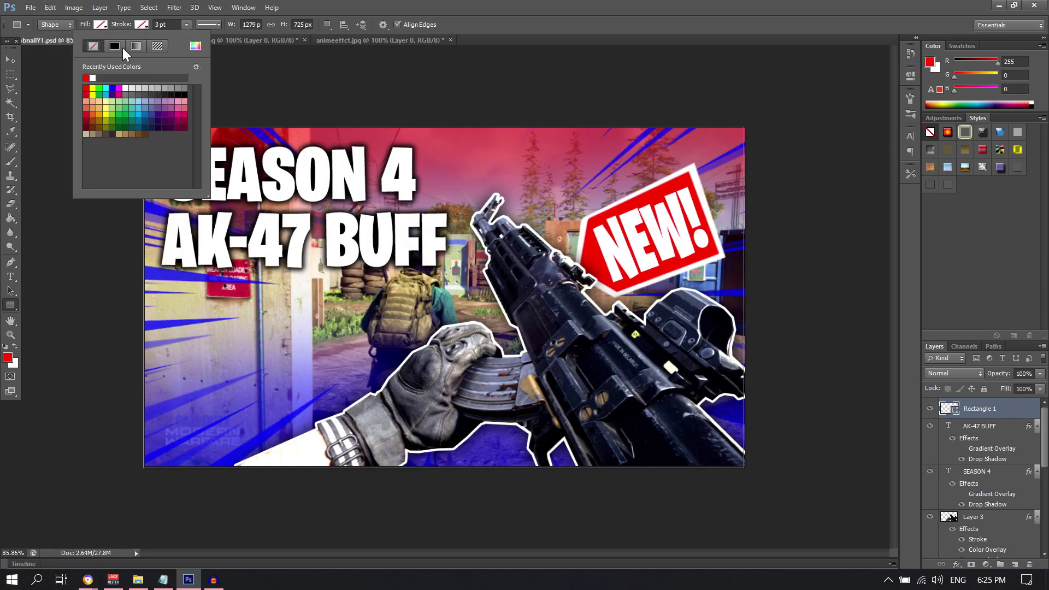
click(194, 46)
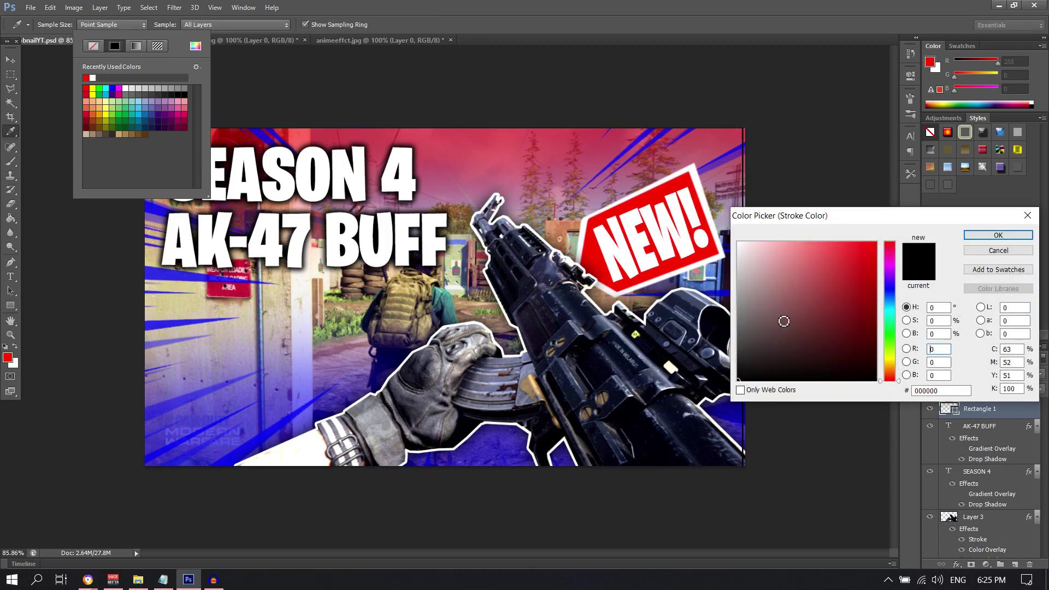
click(997, 235)
- Set the rectangle's stroke width to about 22 pt to form a frame around the thumbnail
click(188, 24)
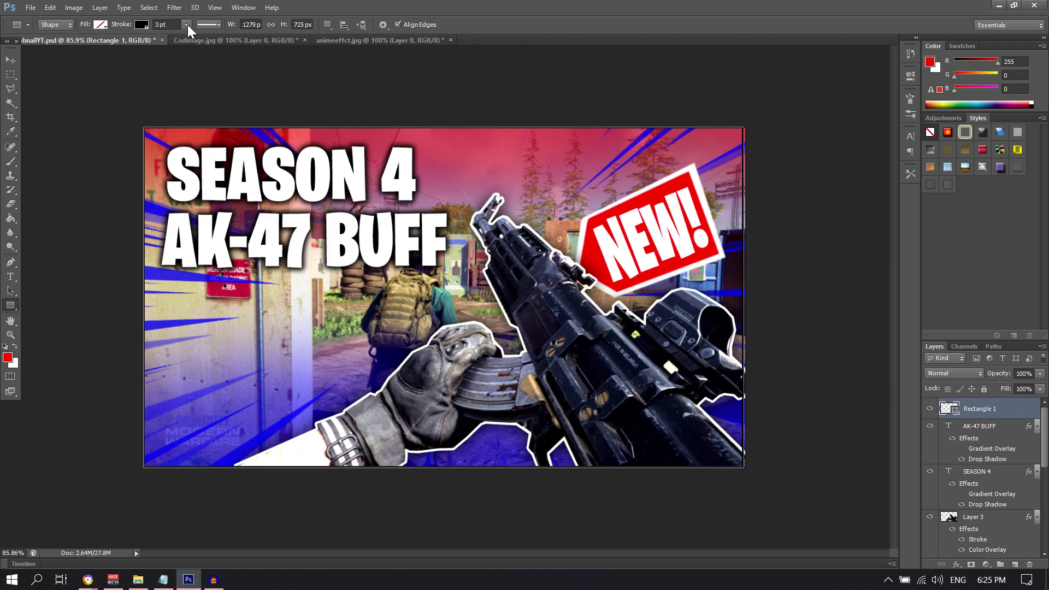
click(188, 25)
drag(200, 36, 205, 36)
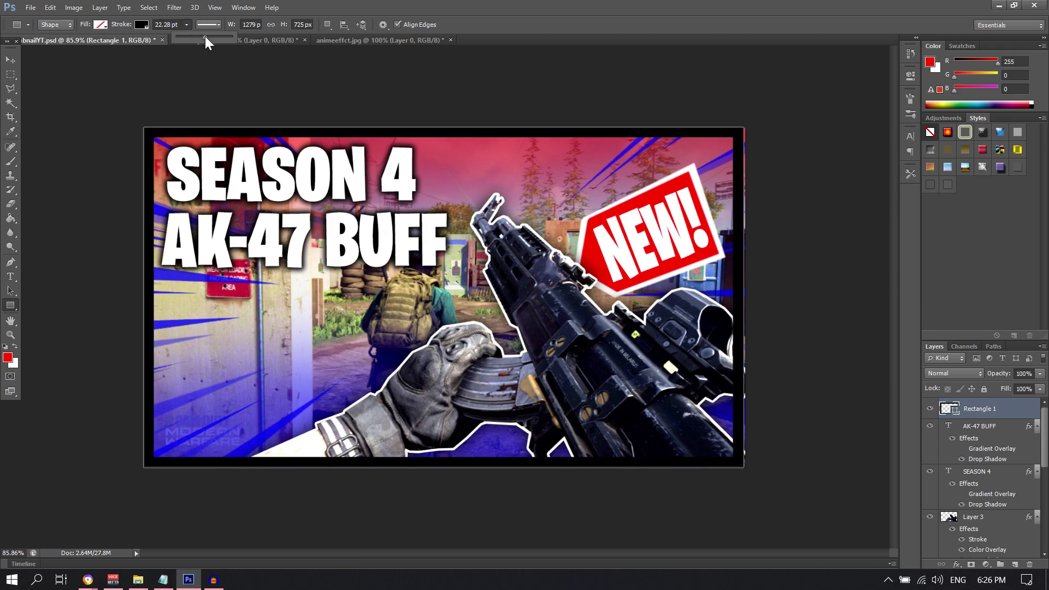
- Align the centre of the black frame to the whole canvas and clear the selection
click(11, 59)
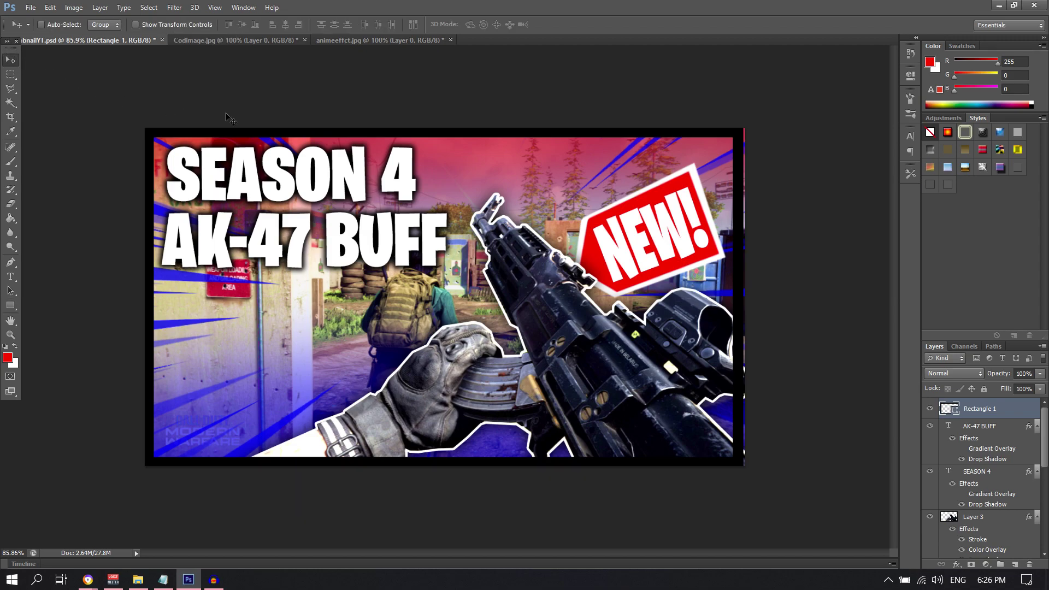
key(ctrl+a)
click(284, 24)
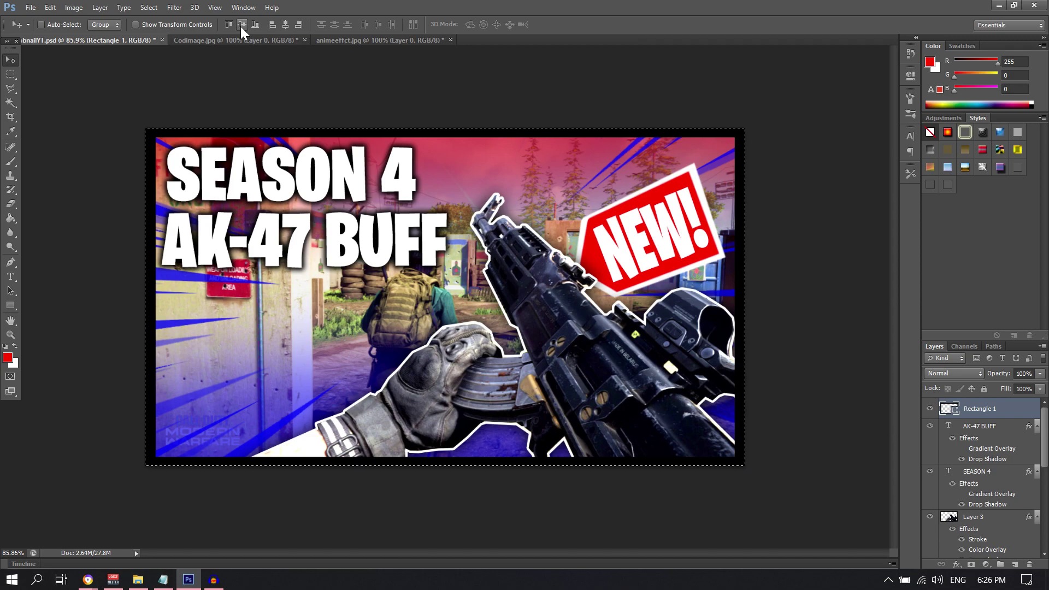
key(ctrl+d)
- Stretch the black frame's width to about 100.08% to cover the canvas's side edge
key(z)
scroll(409, 145, down, 1)
scroll(416, 146, up, 2)
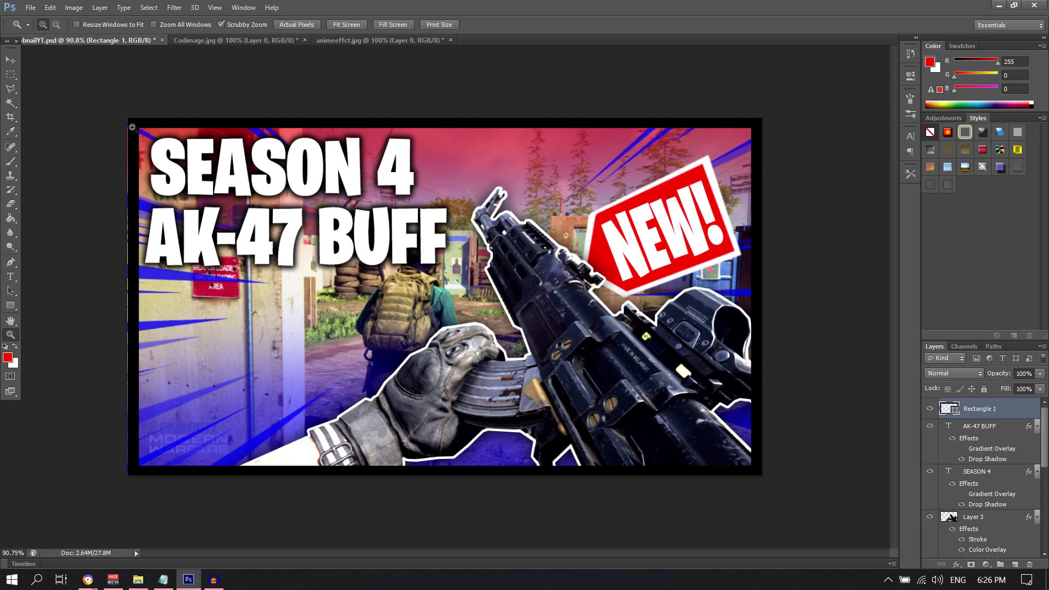
key(v)
key(ctrl+t)
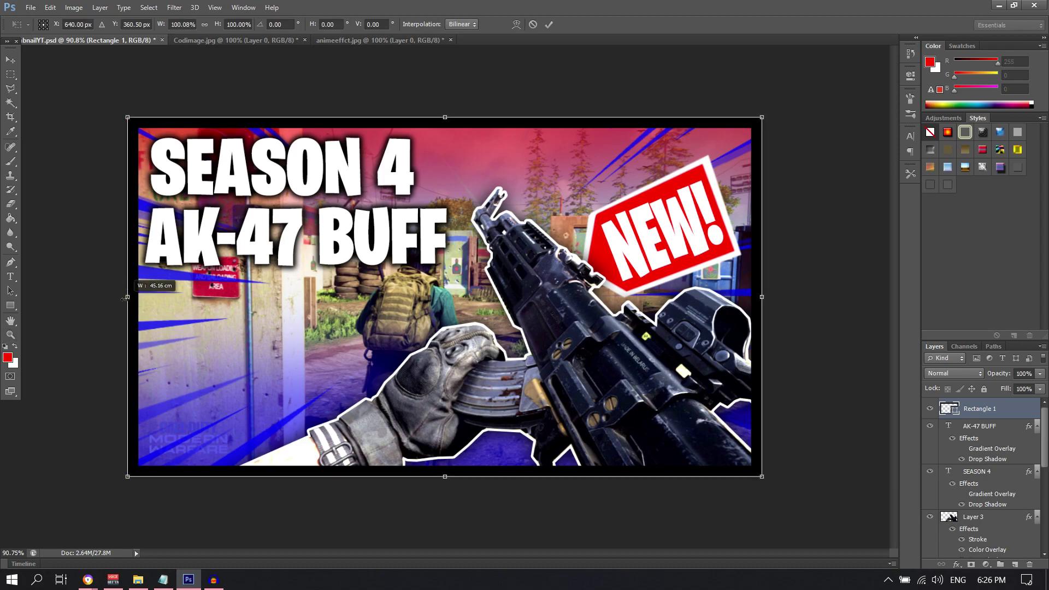
key(Return)
- Thicken the black frame's stroke to about 28 pt
key(z)
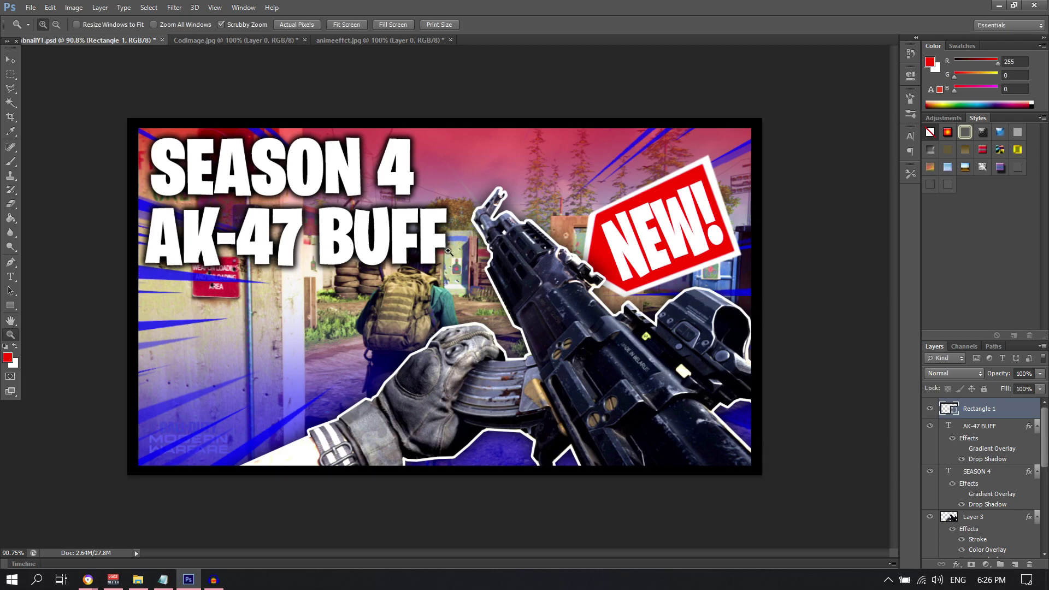
scroll(448, 250, down, 5)
scroll(447, 247, up, 6)
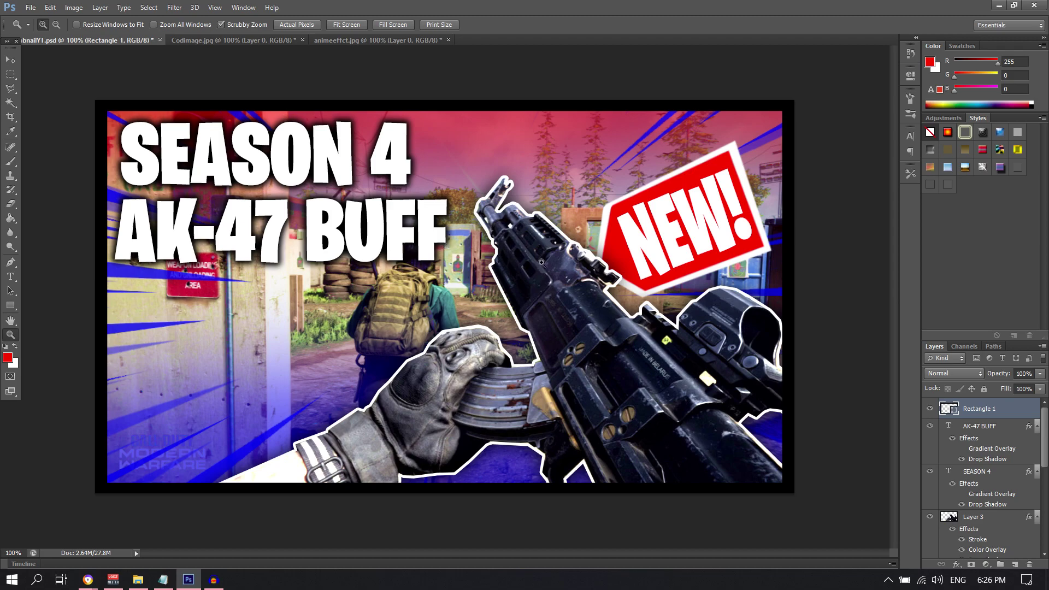
click(11, 306)
drag(187, 37, 191, 37)
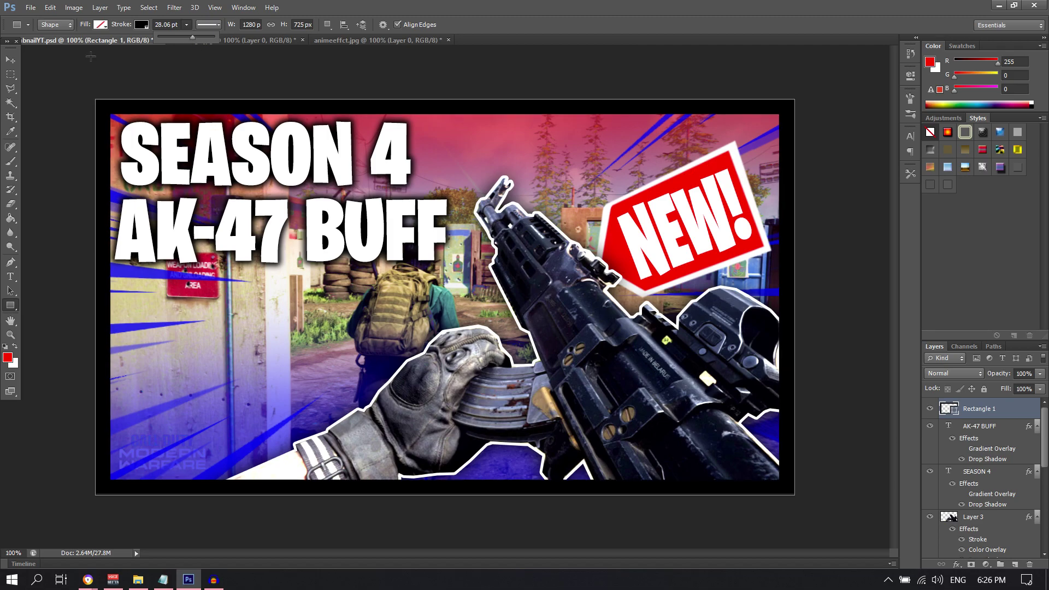
- Move the Rectangle 1 frame layer below the rifle cutout on Layer 3
click(10, 59)
drag(980, 401, 999, 558)
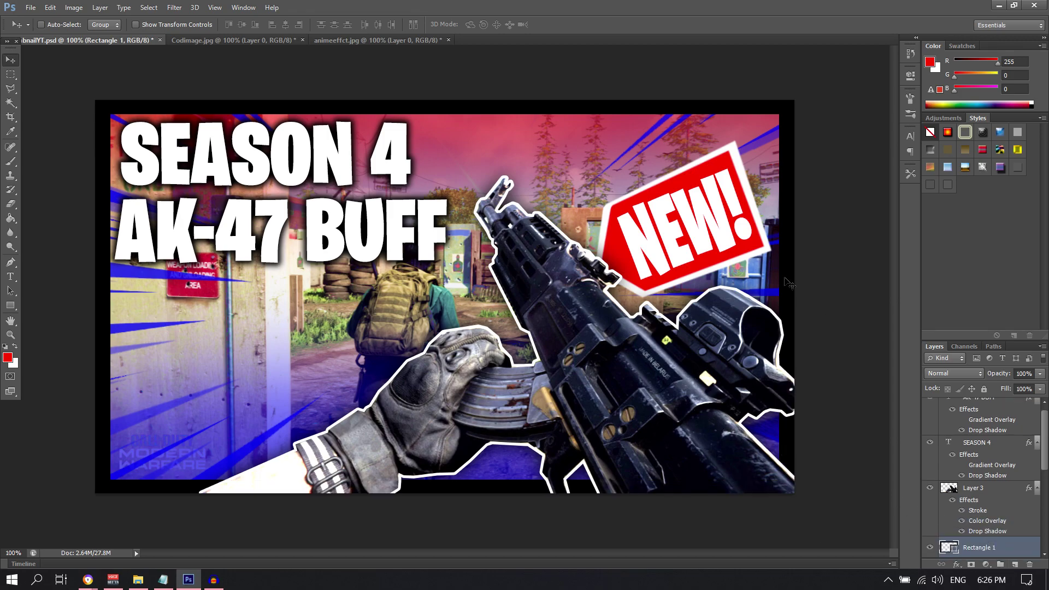
click(1039, 373)
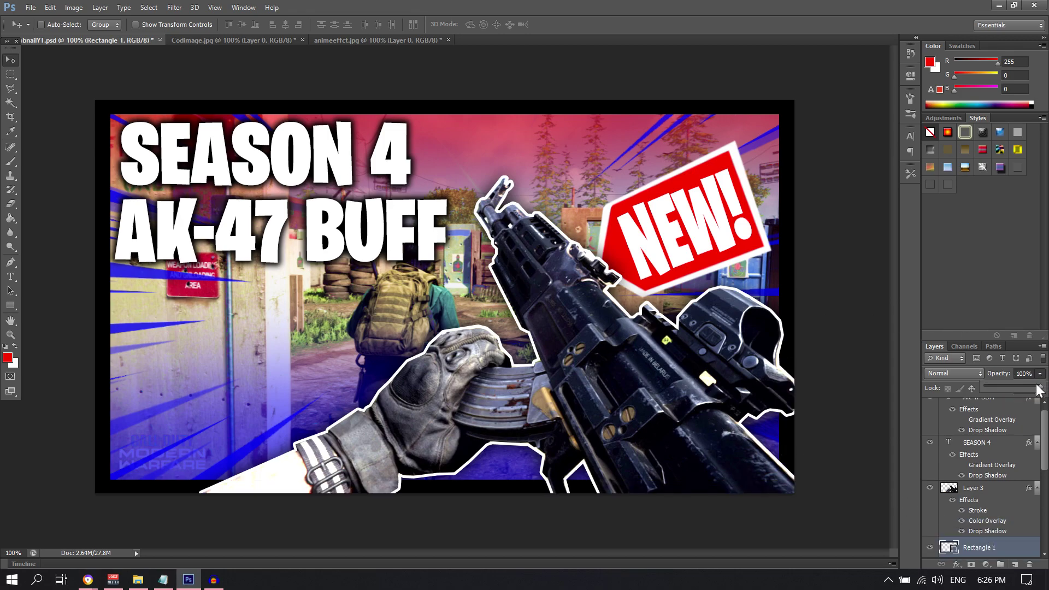
click(1018, 386)
drag(1018, 384, 1042, 388)
- Move the SEASON 4 title up and left, close to the frame's upper-left corner
key(z)
mouse_move(453, 219)
mouse_down()
mouse_move(407, 218)
mouse_move(468, 217)
mouse_move(454, 223)
mouse_up()
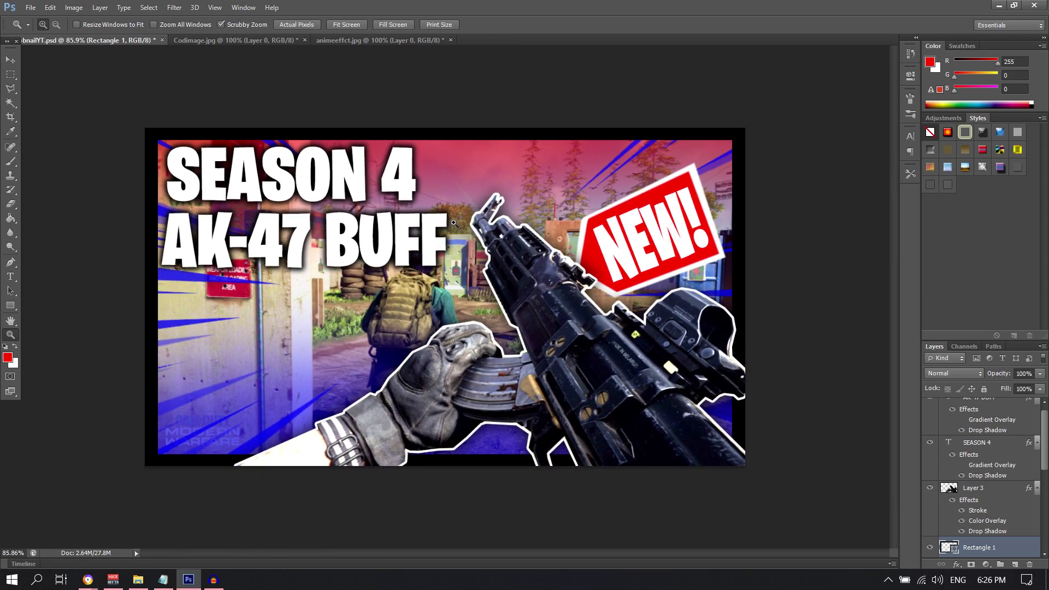
click(1006, 451)
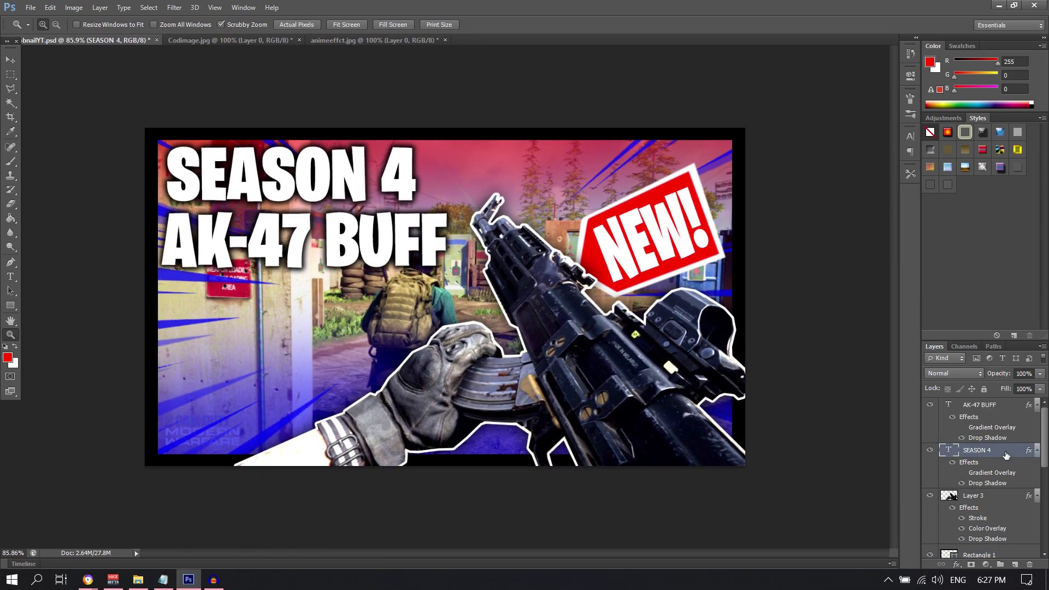
drag(297, 170, 310, 170)
key(v)
drag(310, 170, 297, 158)
- Enlarge the AK-47 BUFF title to about 113% and move it up under SEASON 4
click(1004, 411)
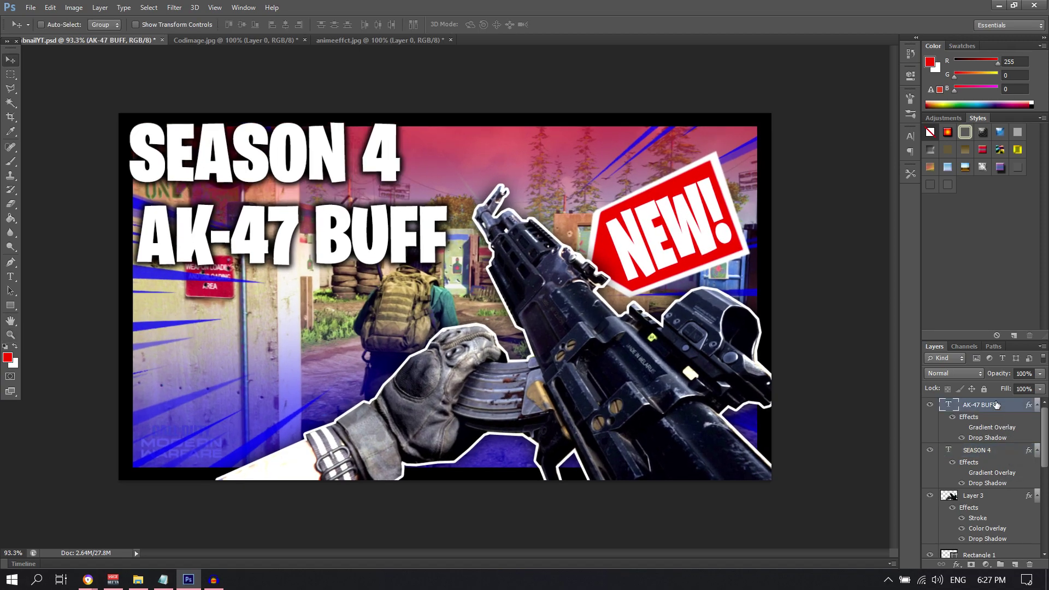
key(ctrl+t)
drag(450, 285, 492, 297)
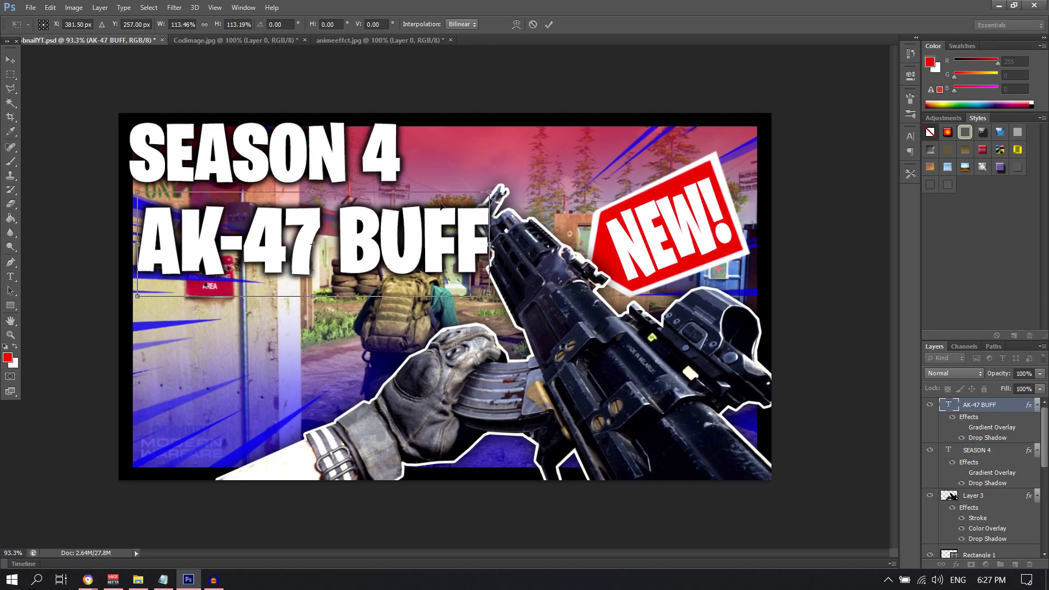
drag(426, 179, 421, 171)
key(Return)
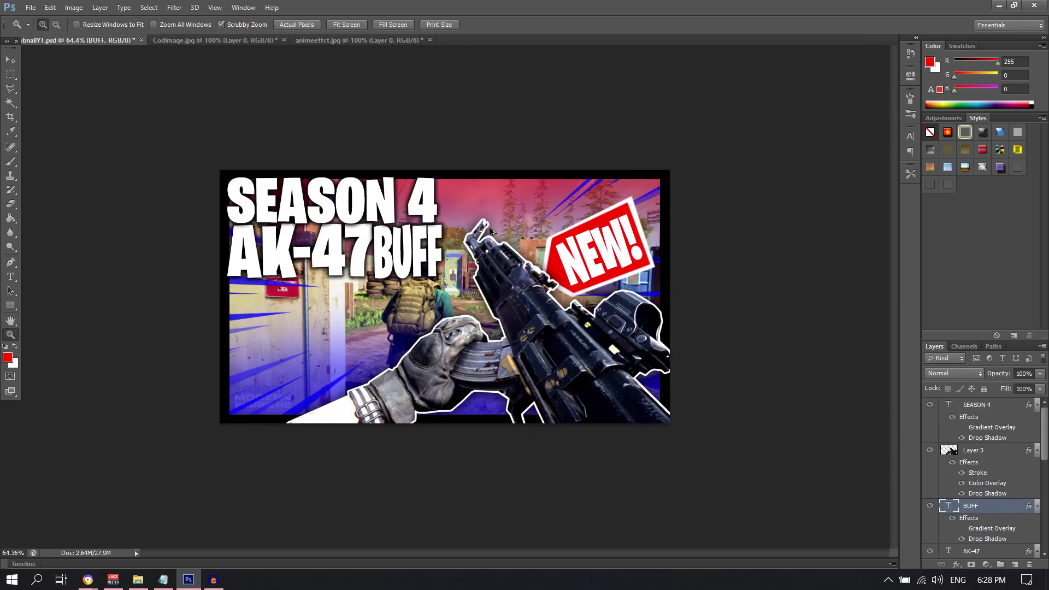
- Move the separate BUFF text down about 0.42 cm beside AK-47
drag(437, 261, 704, 222)
key(ctrl+t)
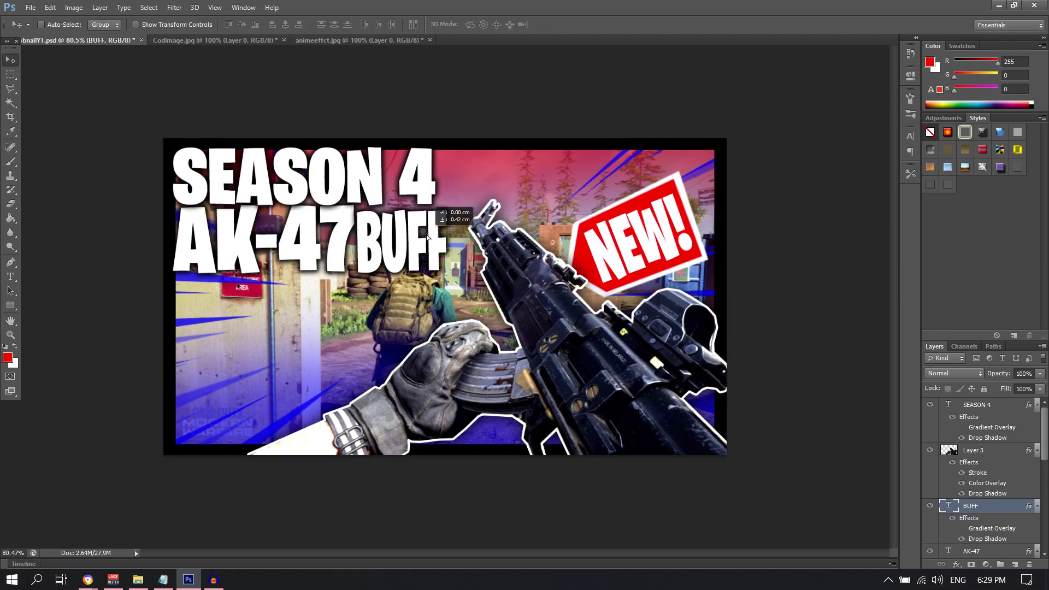
drag(427, 231, 427, 236)
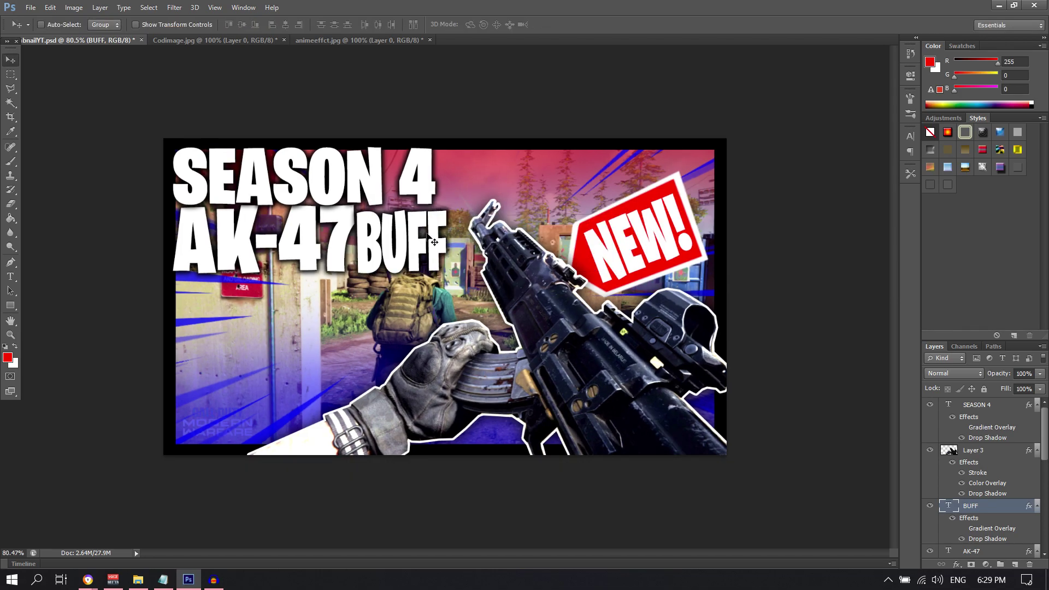
- Duplicate the BUFF text and reduce the original BUFF layer's opacity to 24%
key(ctrl+j)
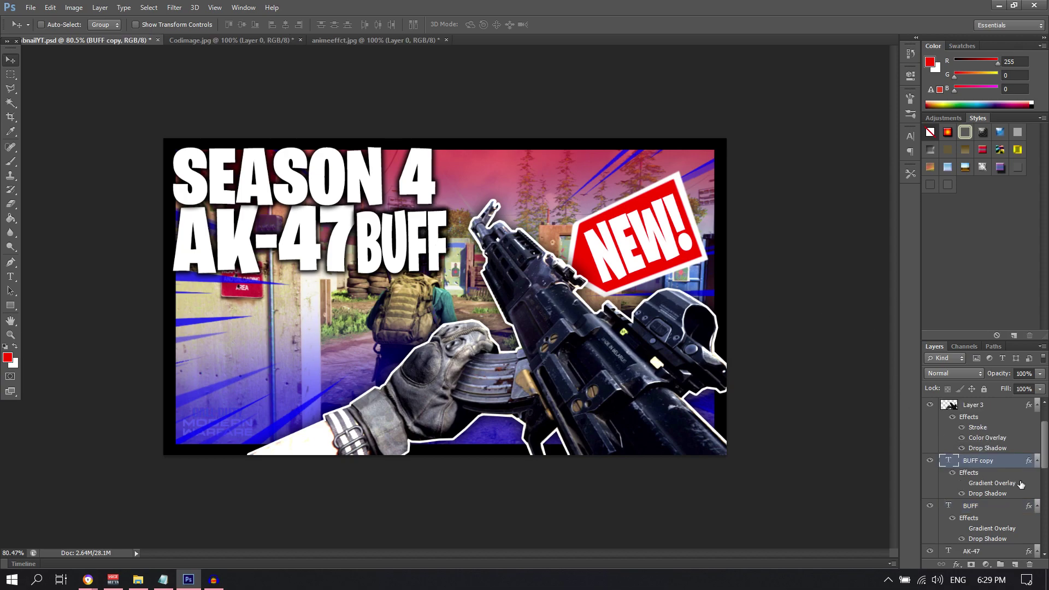
click(999, 507)
click(1039, 389)
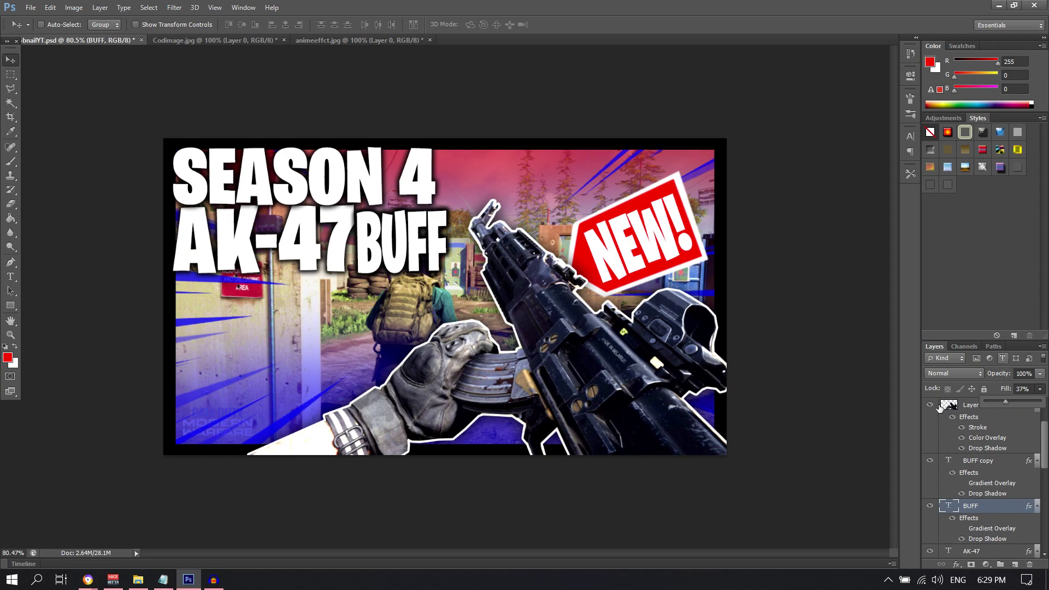
click(1040, 373)
click(997, 387)
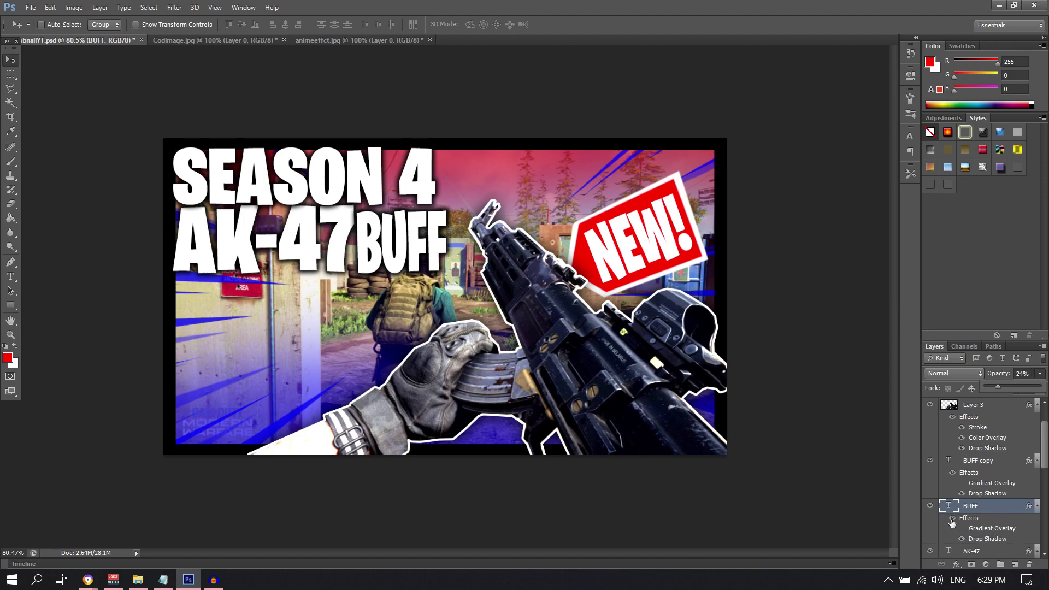
- Stretch the faded BUFF layer vertically to about 189% and raise its opacity to about 42%
key(ctrl+t)
drag(421, 196, 421, 107)
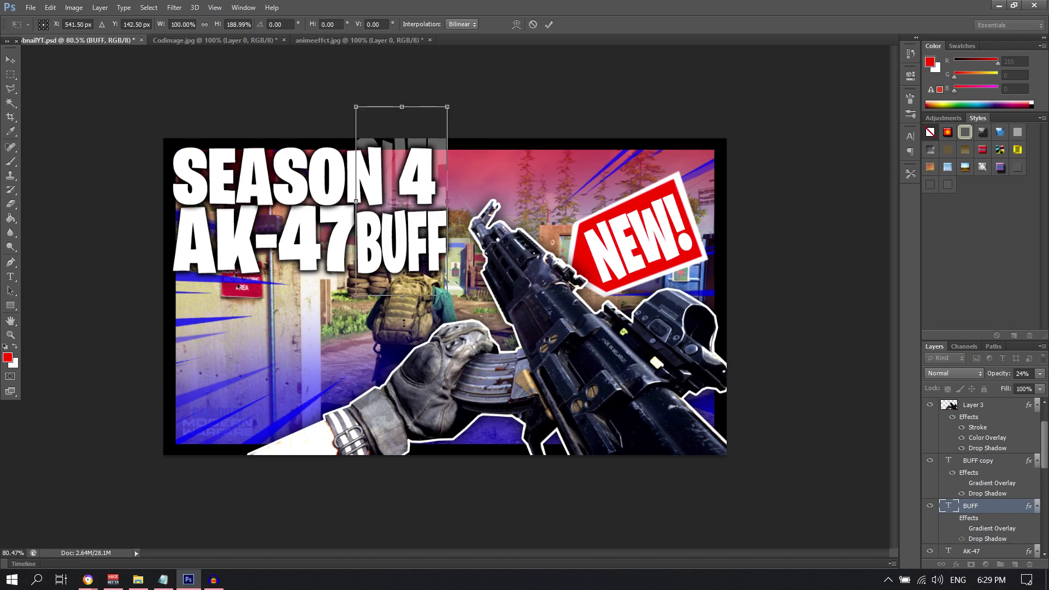
key(Return)
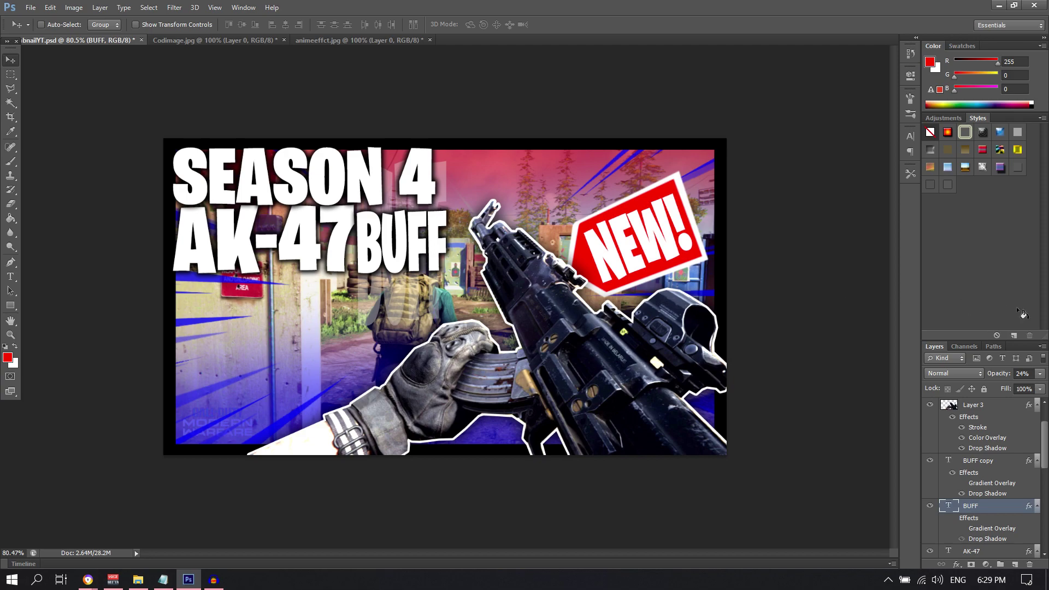
click(1040, 373)
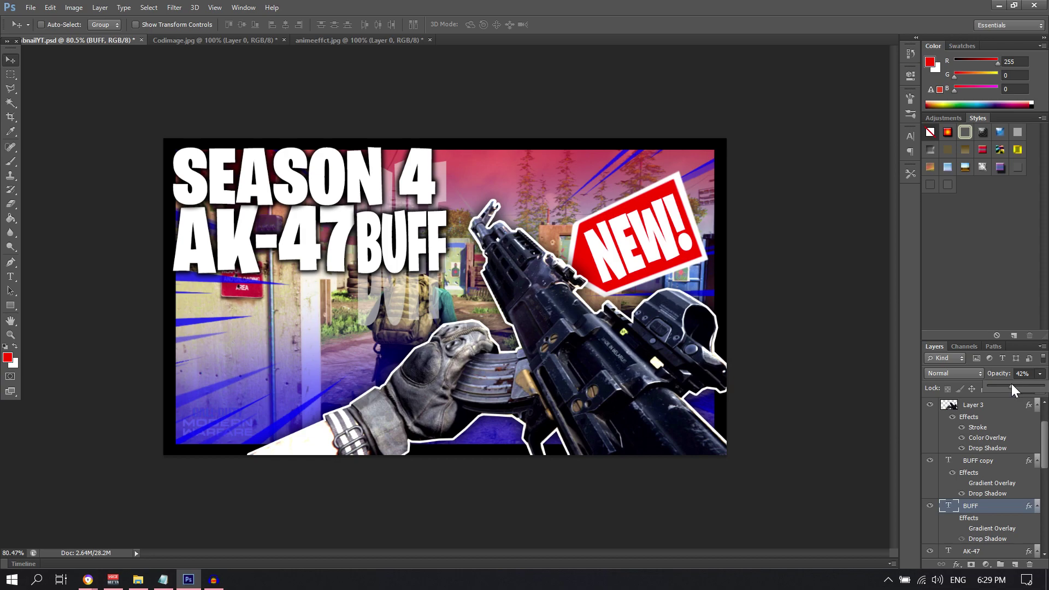
scroll(1003, 472, down, 1)
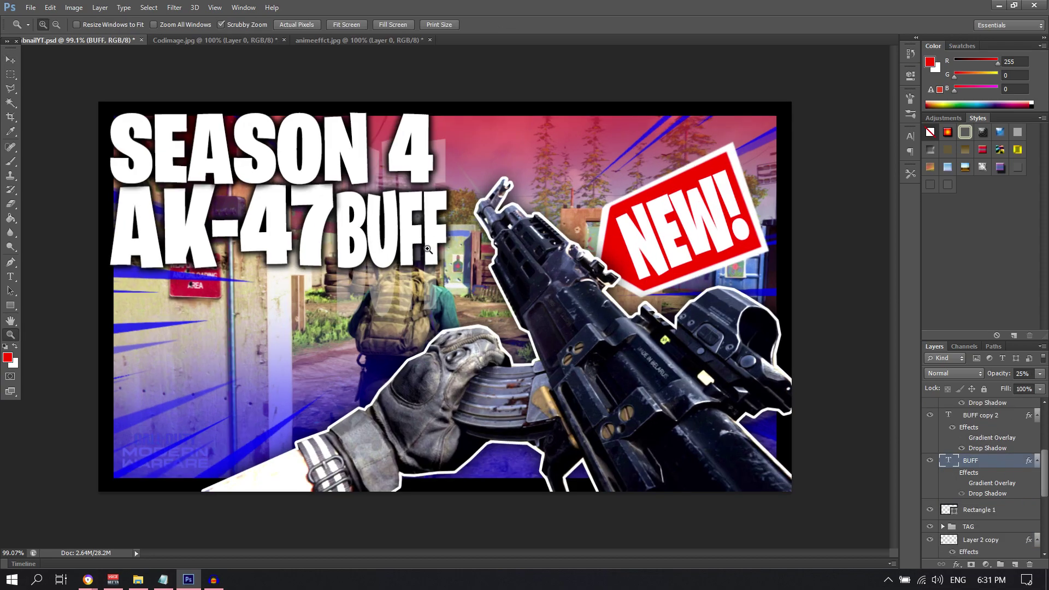
- Recolour the foreground BUFF text bright yellow (f6ff00)
key(t)
double_click(341, 218)
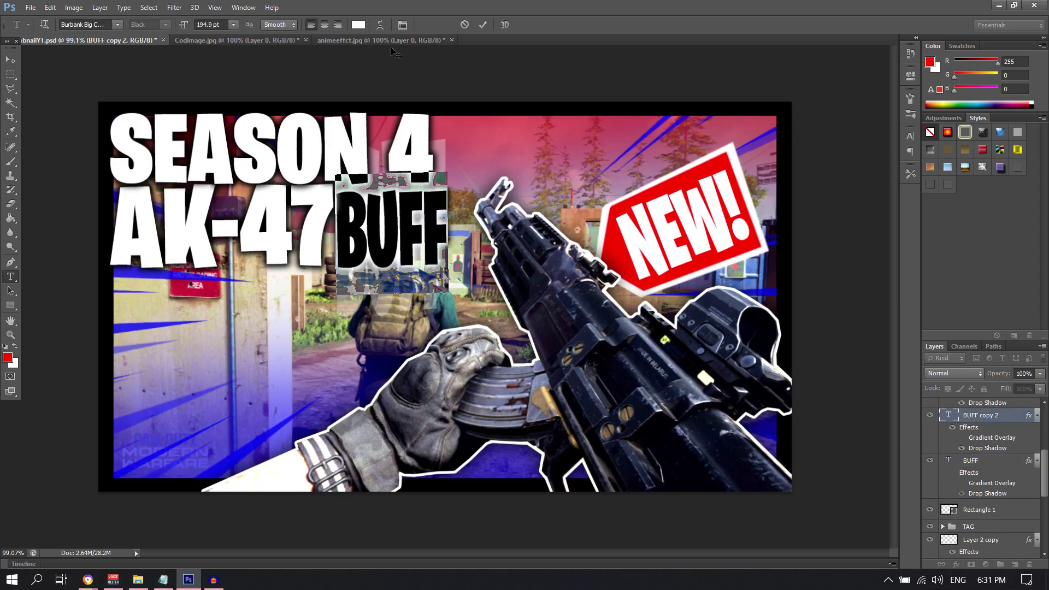
click(358, 25)
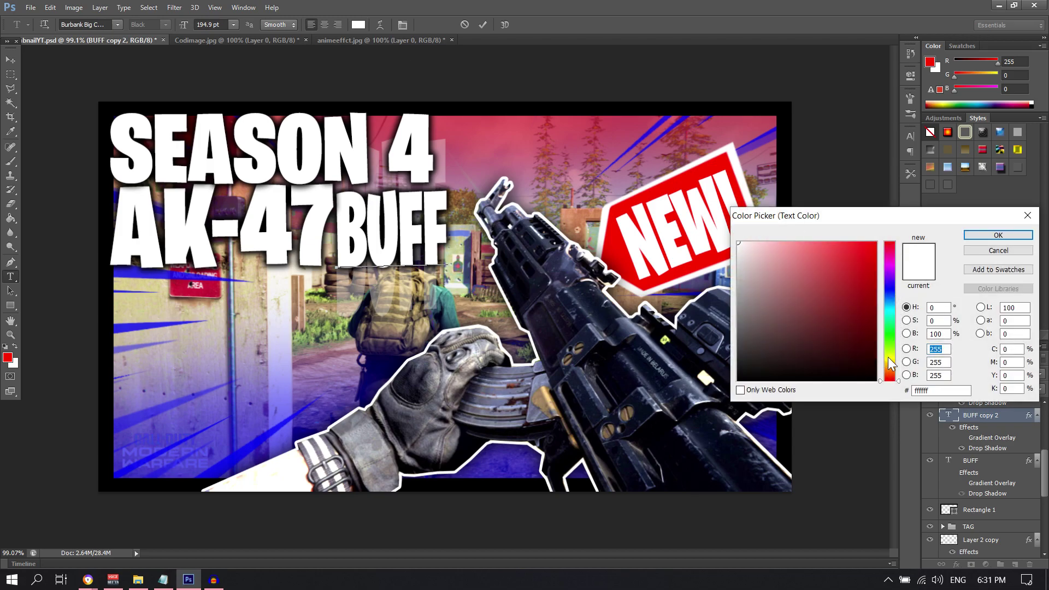
click(888, 357)
click(874, 242)
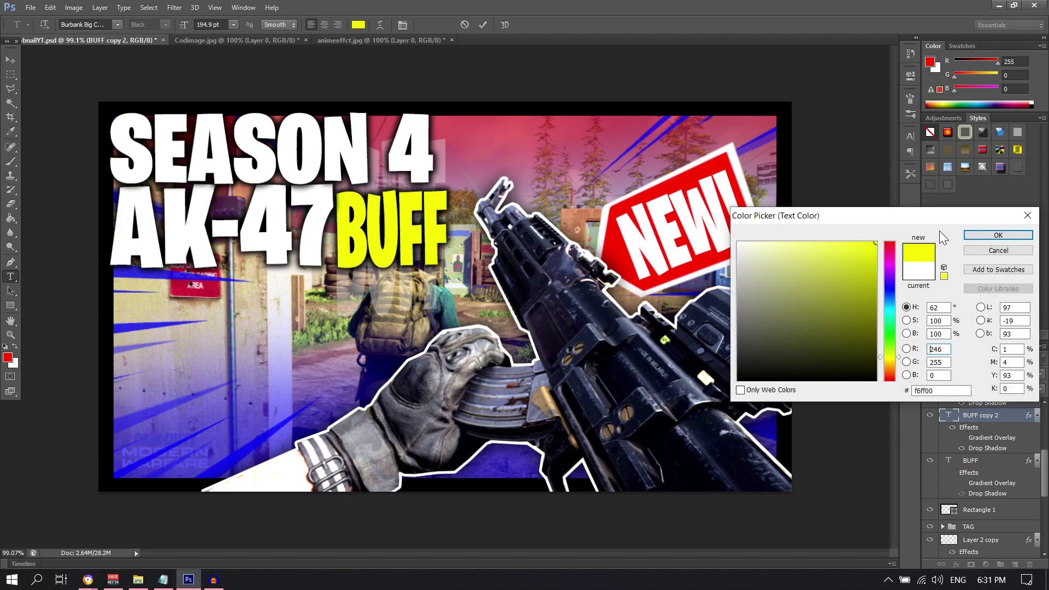
click(992, 236)
key(ctrl+Return)
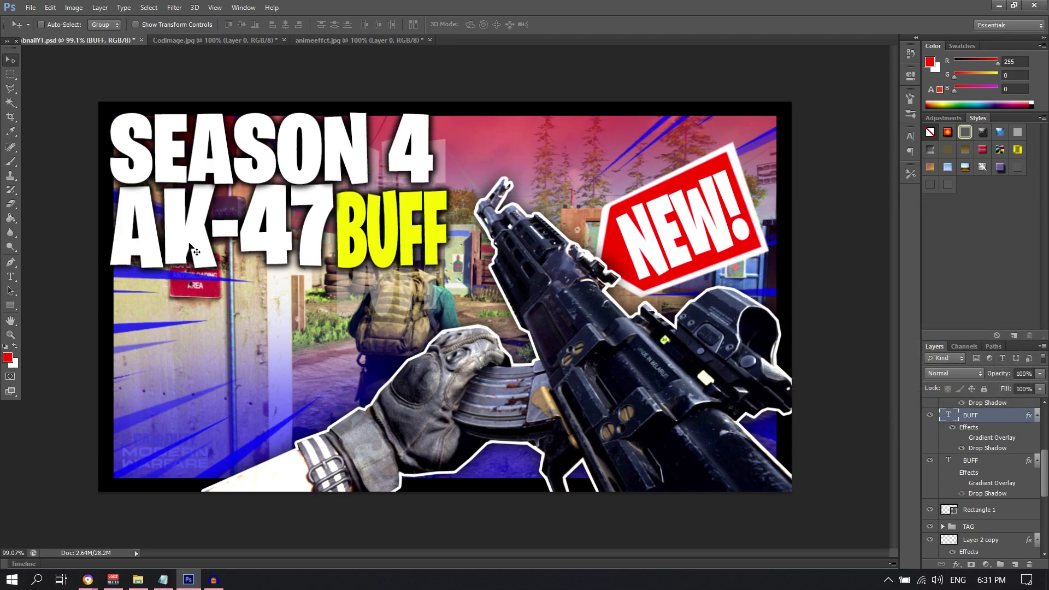
- Recolour the AK-47 text with the yellow (f6ff00) sampled from the BUFF text
drag(116, 217, 380, 220)
click(358, 25)
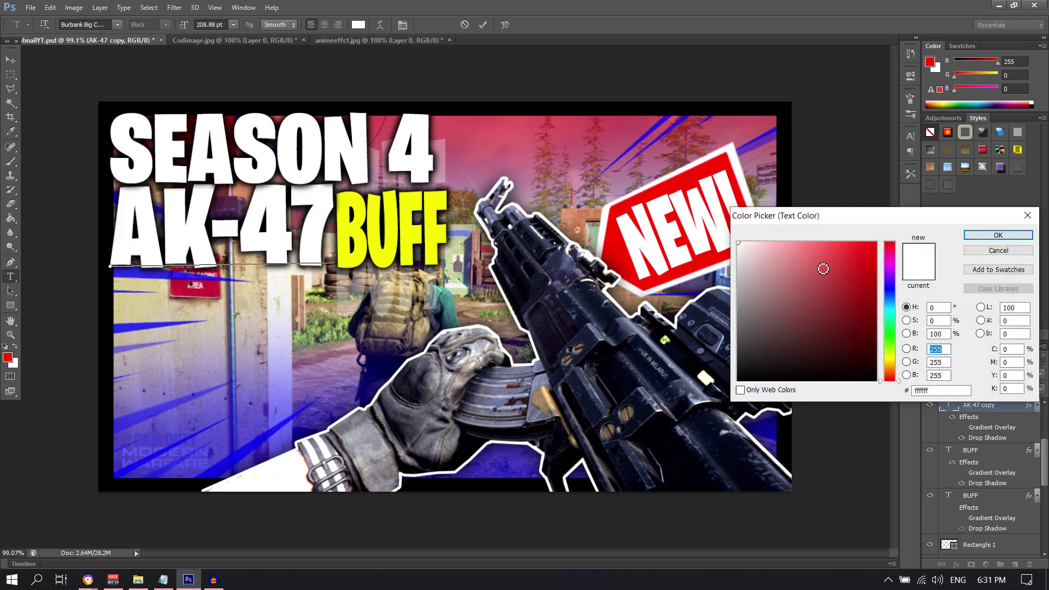
click(437, 210)
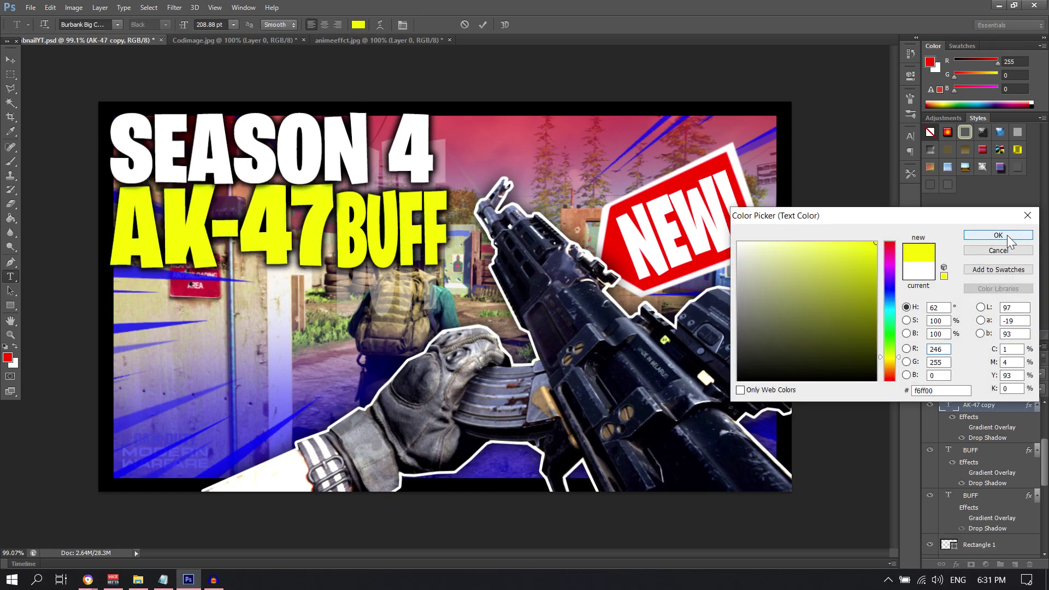
click(997, 234)
click(8, 60)
key(z)
mouse_move(389, 177)
mouse_down()
mouse_move(335, 174)
mouse_move(402, 184)
mouse_up()
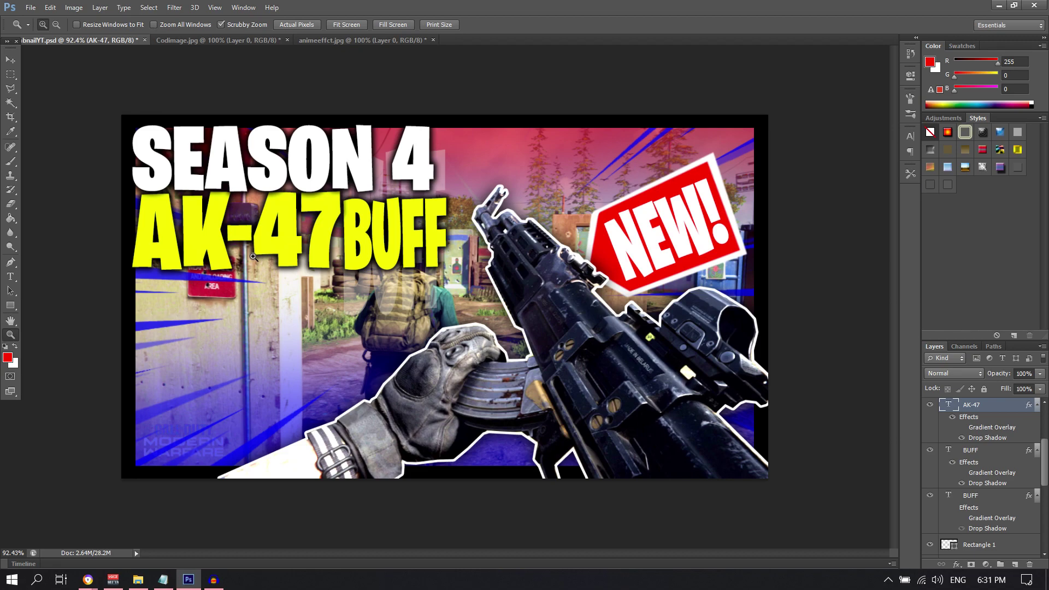
- Start saving a copy of the finished thumbnail under a new file with the format set to JPEG
drag(288, 217, 283, 220)
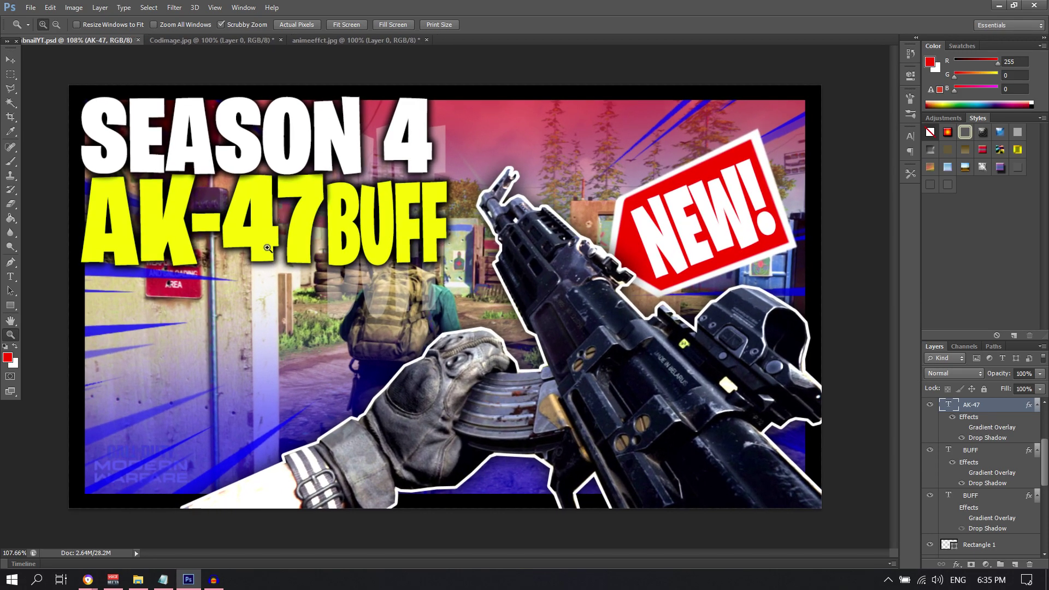
key(v)
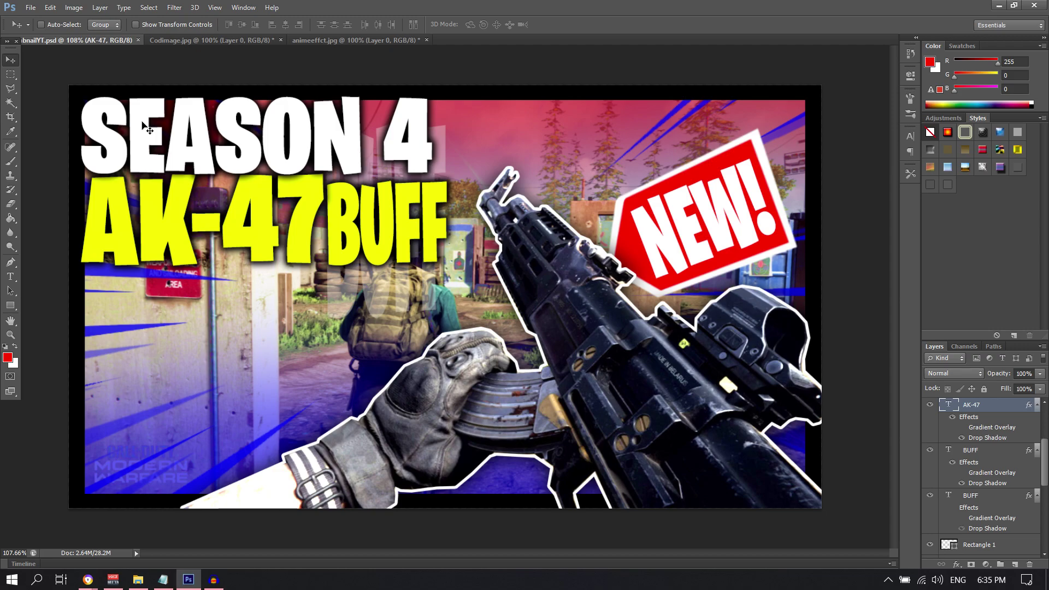
click(29, 8)
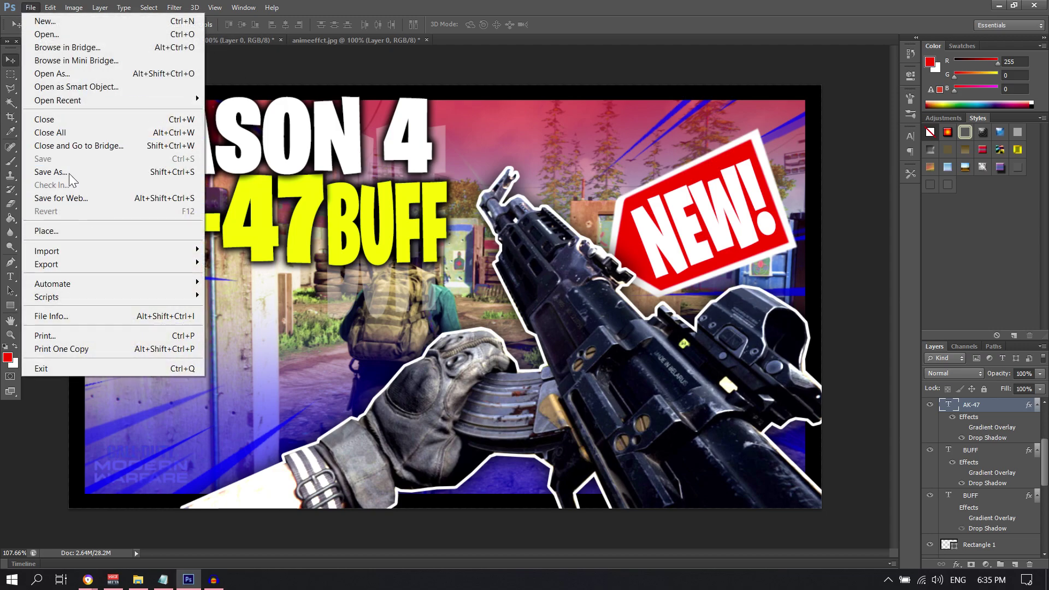
click(101, 172)
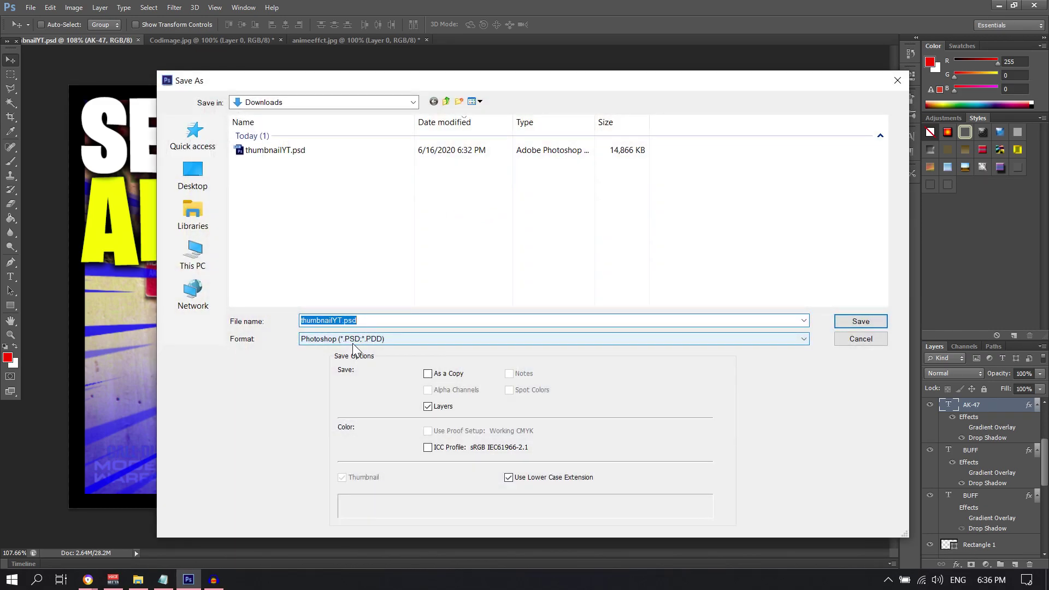
click(350, 342)
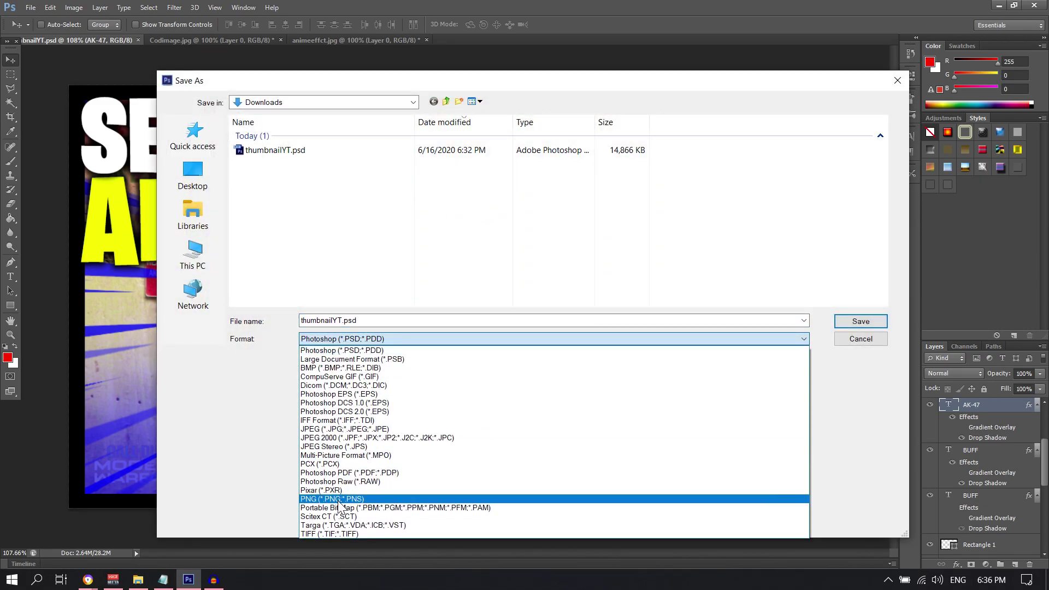
click(339, 429)
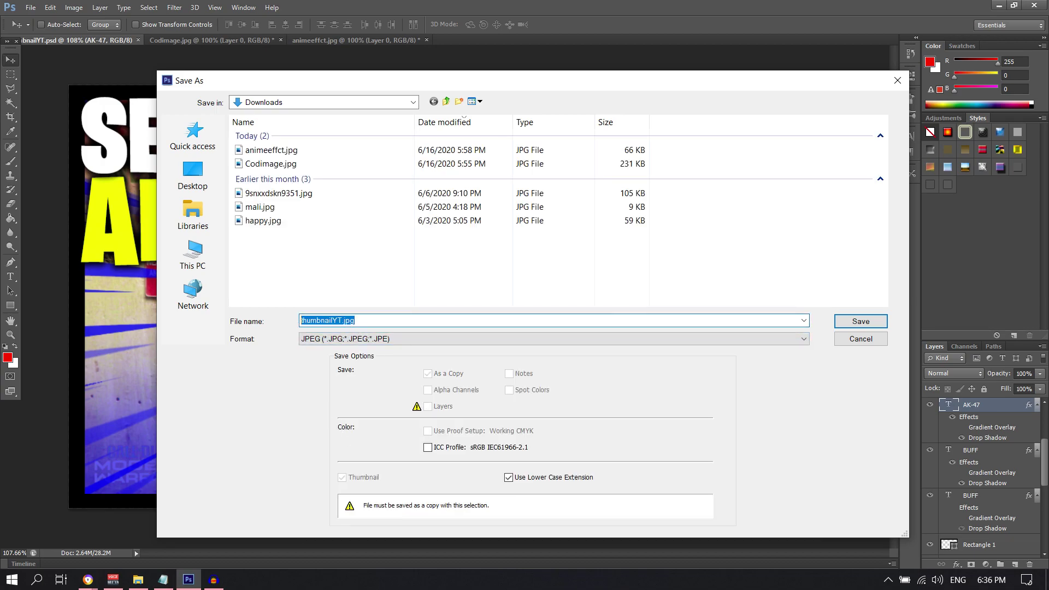
- Name the JPEG copy modern-warfare-ak-gameplay and save it to the Downloads folder
click(338, 320)
double_click(338, 321)
text(modern)
text(-warfare-)
text(ak)
text(-gameplay)
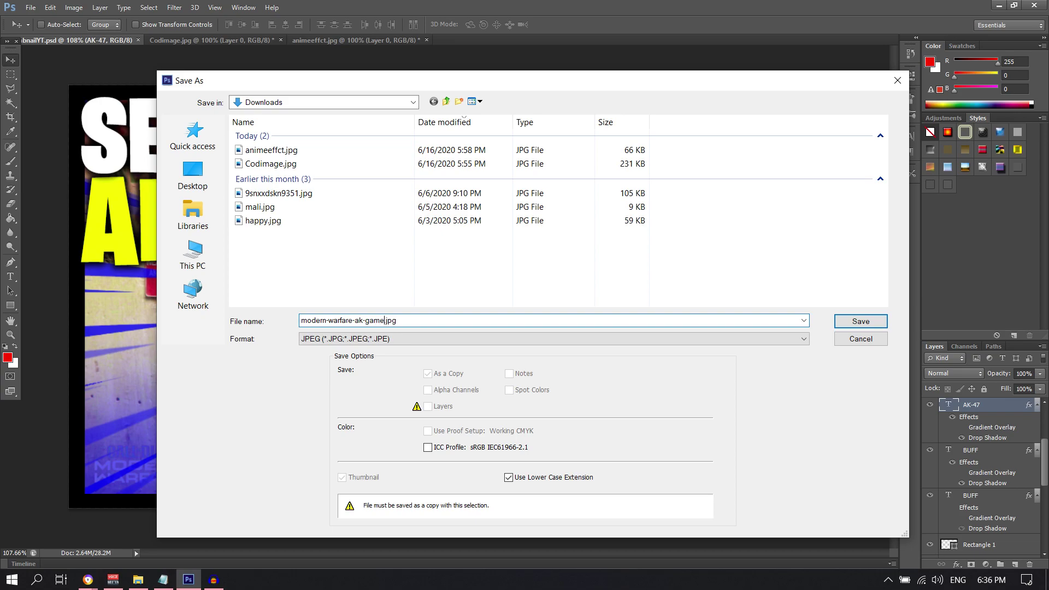
key(Return)
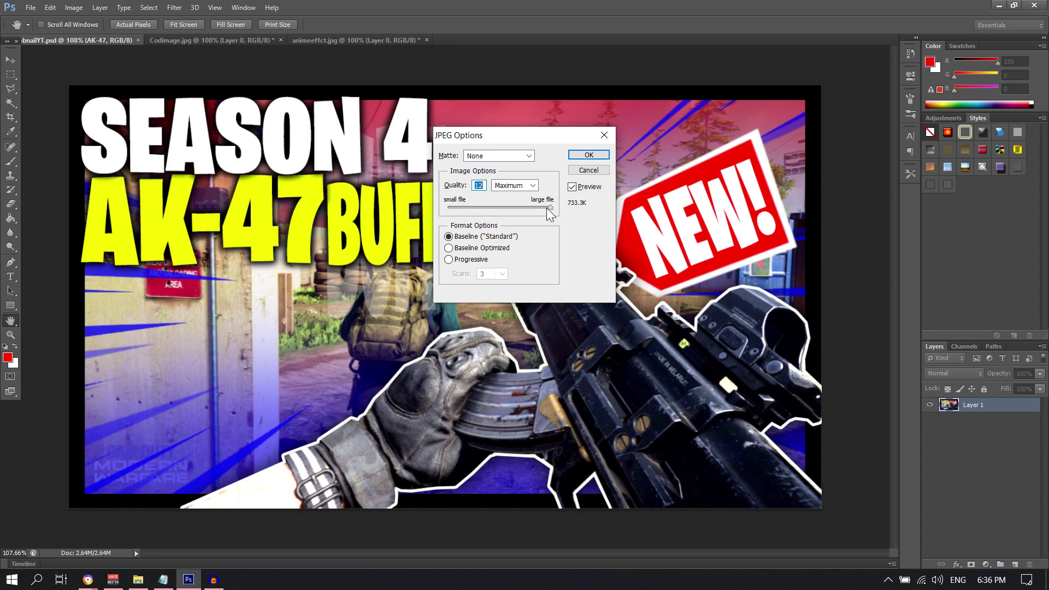
- Set the JPEG quality to Maximum (12) and confirm the export options
click(508, 186)
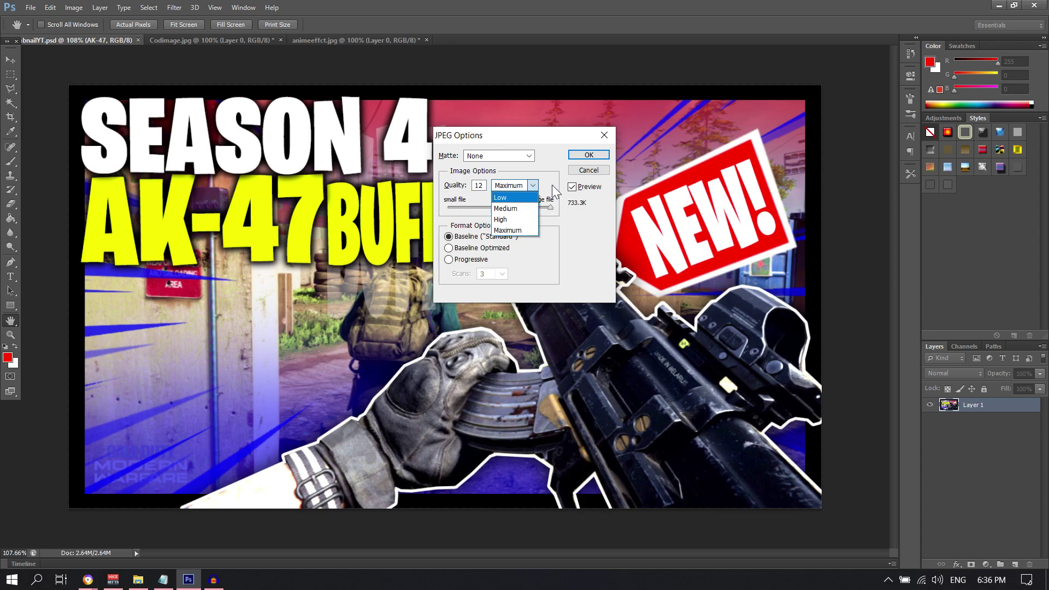
click(513, 230)
drag(517, 143, 409, 288)
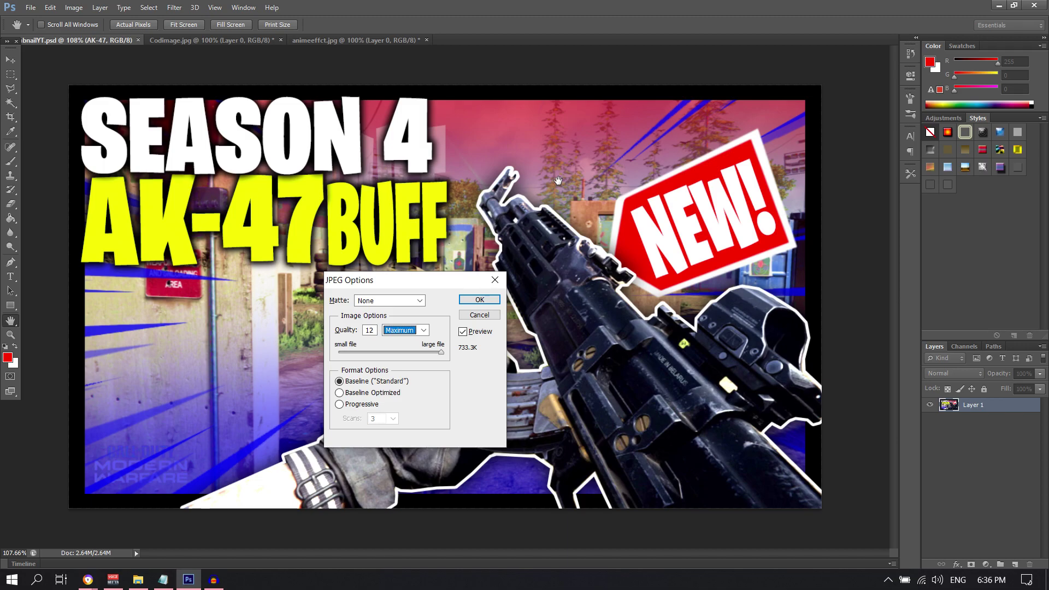
click(466, 301)
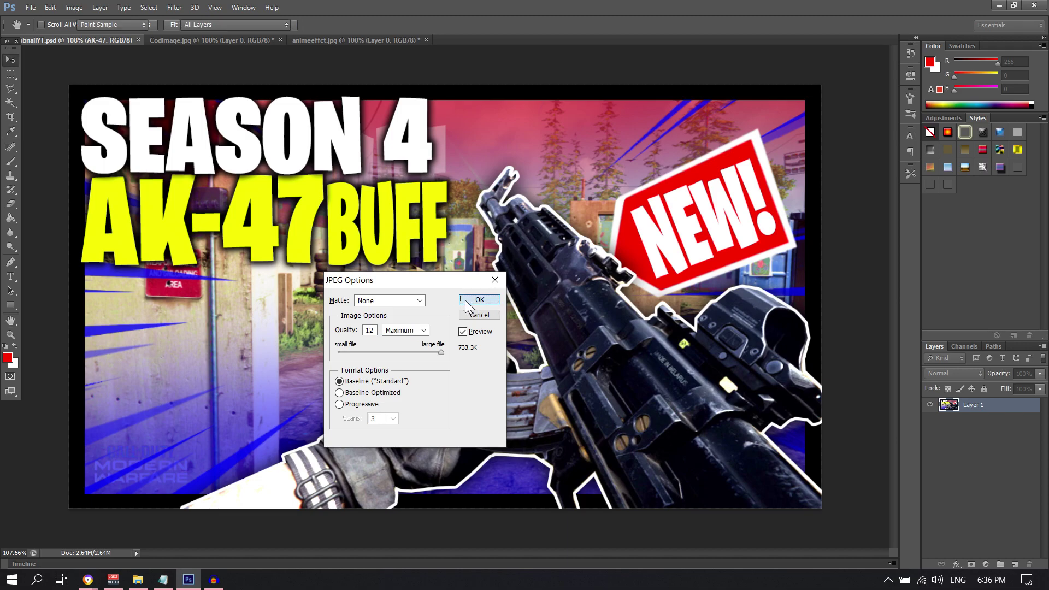